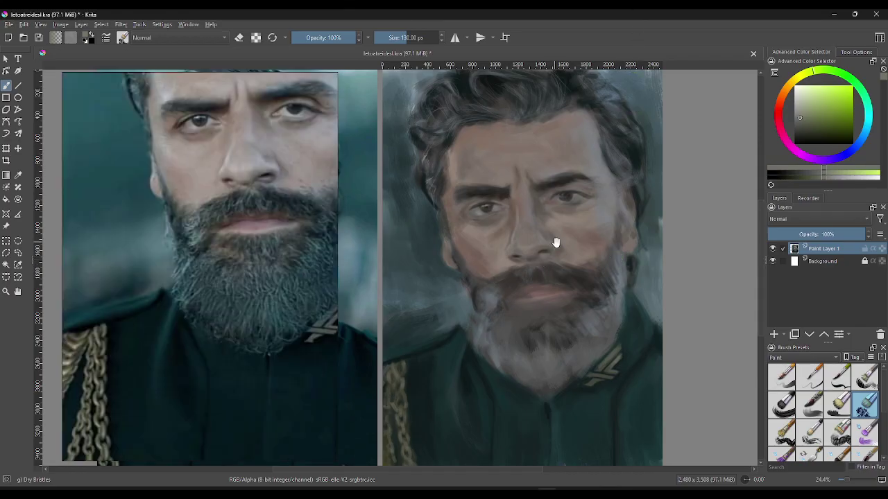
- Pan toward the reference photo and zoom from about 24% to 33.3% on both beards and coats
{"action": "left_click_drag", "start_coordinate": [553, 242], "coordinate": [612, 245]}
{"action": "scroll", "coordinate": [613, 245], "scroll_direction": "up", "scroll_amount": 1}
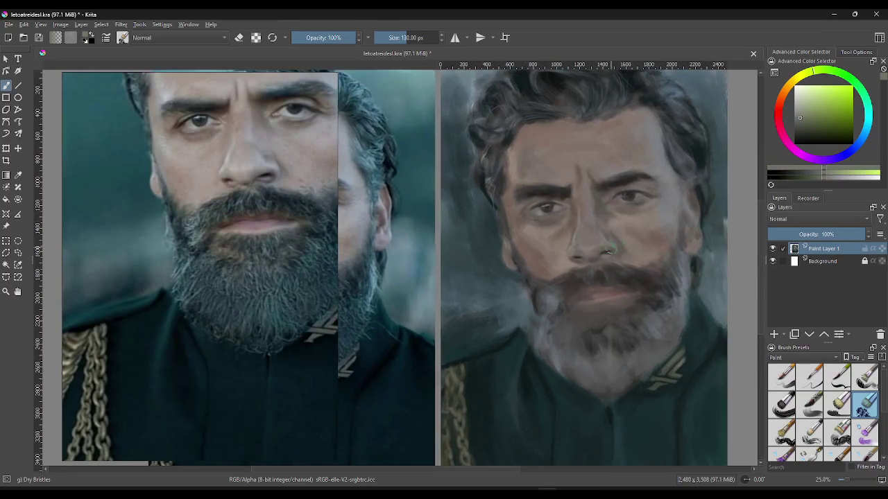
{"action": "left_click_drag", "start_coordinate": [521, 350], "coordinate": [489, 259]}
{"action": "scroll", "coordinate": [509, 336], "scroll_direction": "up", "scroll_amount": 1}
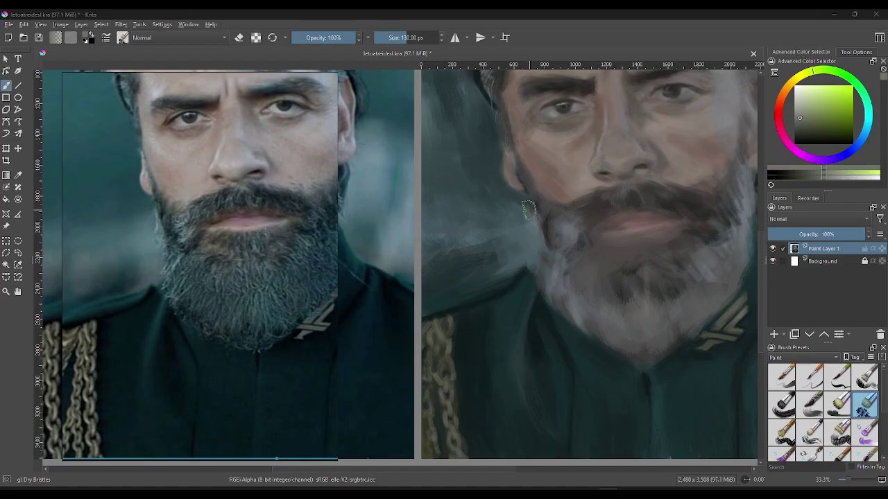
- Shrink the brush to about 55 px and sample grey-green and olive tones from the gold chain
{"action": "key", "text": "bracketleft"}
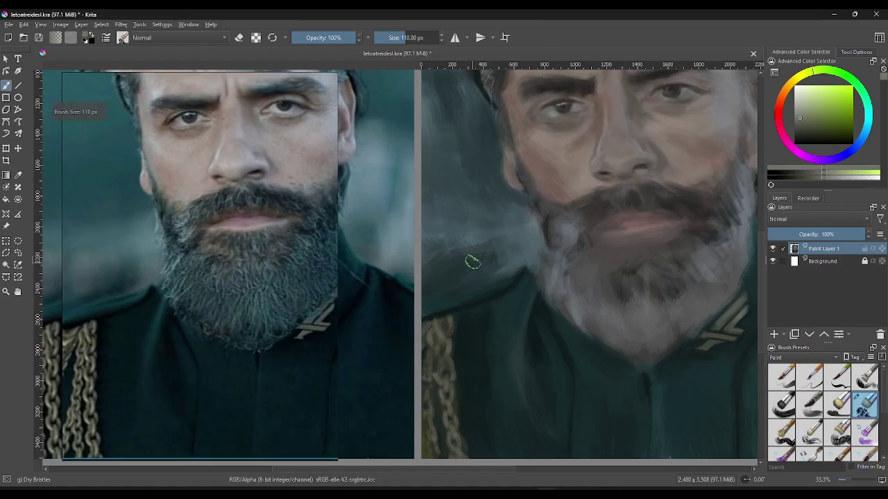
{"action": "key", "text": "bracketleft"}
{"action": "key", "text": "bracketleft"}
{"action": "key", "text": "bracketleft"}
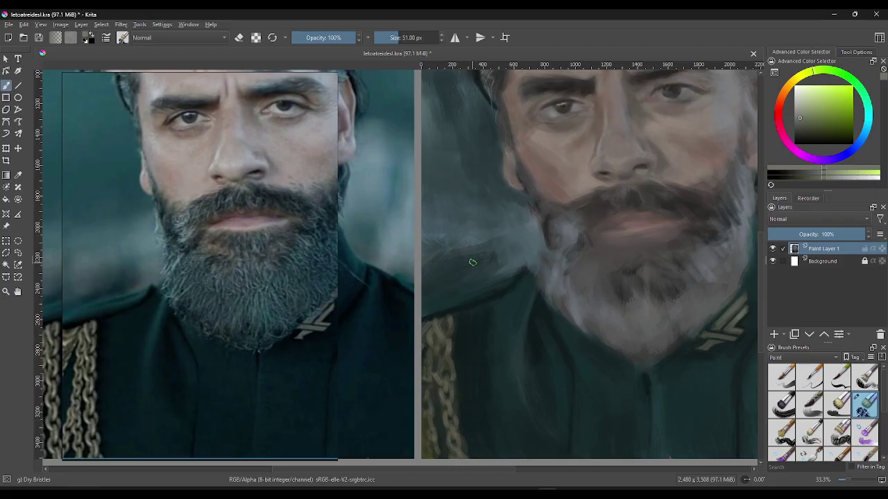
{"action": "left_click", "coordinate": [455, 332], "text": "ctrl"}
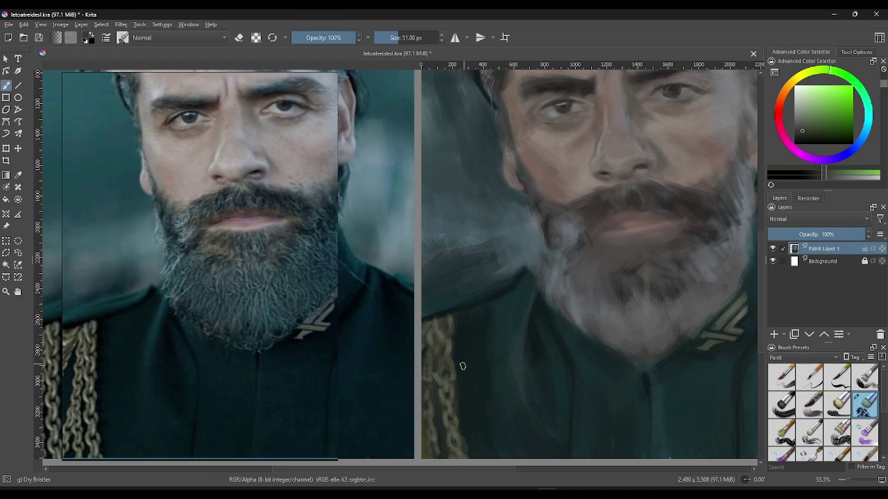
{"action": "left_click", "coordinate": [447, 346], "text": "ctrl"}
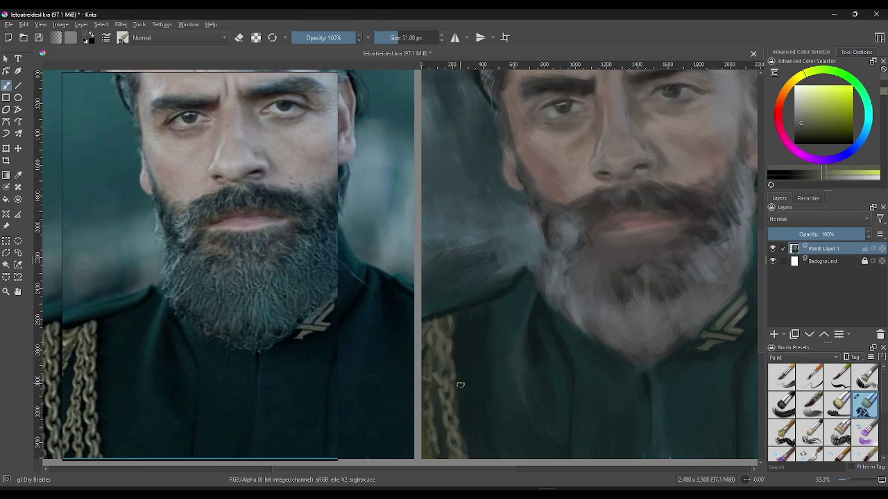
{"action": "left_click_drag", "start_coordinate": [454, 362], "coordinate": [446, 326]}
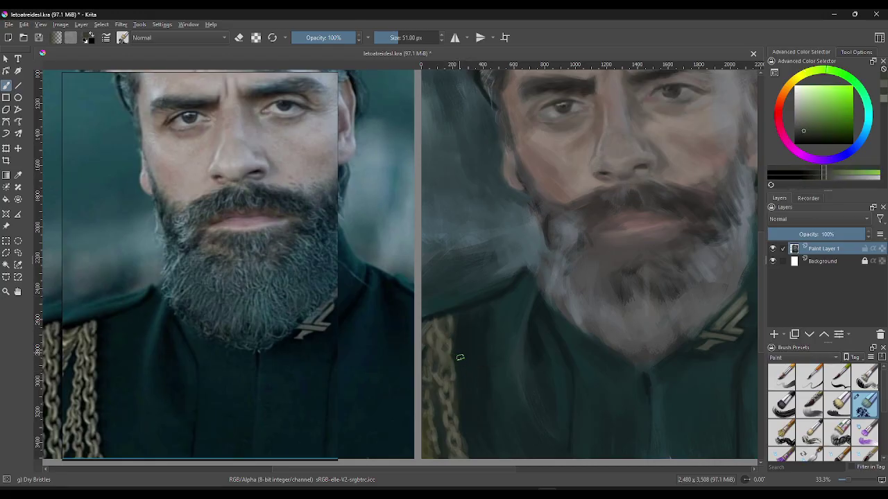
- Try a dark stroke over the chain, undo it, and resample yellow-green chain tones
{"action": "left_click_drag", "start_coordinate": [460, 357], "coordinate": [452, 329]}
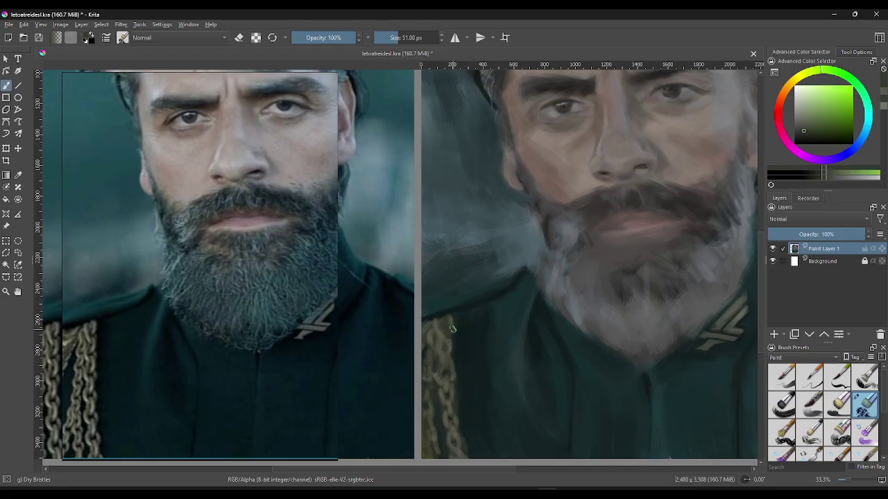
{"action": "key", "text": "ctrl+z"}
{"action": "left_click", "coordinate": [454, 327], "text": "ctrl"}
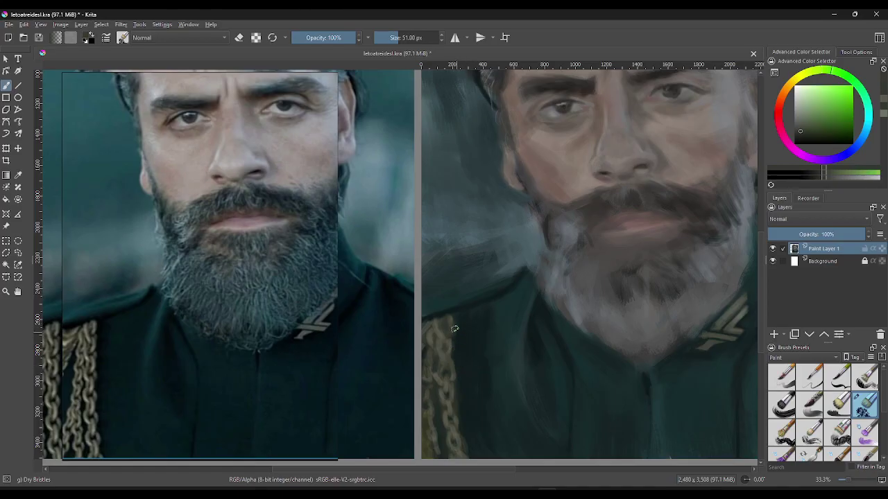
{"action": "left_click", "coordinate": [454, 329], "text": "ctrl"}
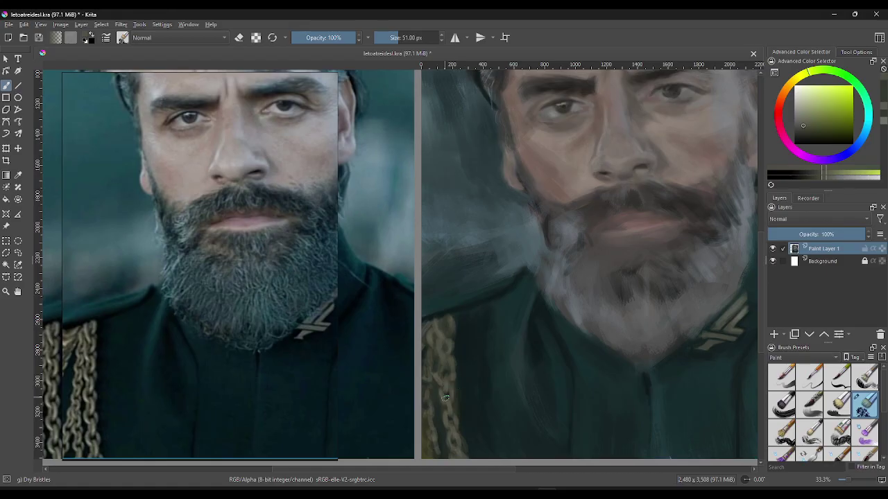
- Alternate sampling dark coat greens and yellow-olive chain tones with short dabs on the gold chain
{"action": "left_click", "coordinate": [454, 370], "text": "ctrl"}
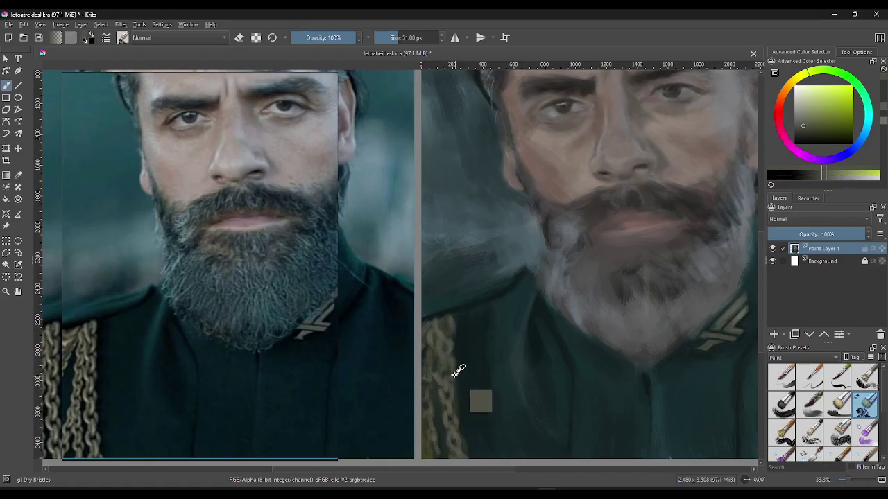
{"action": "left_click", "coordinate": [455, 344], "text": "ctrl"}
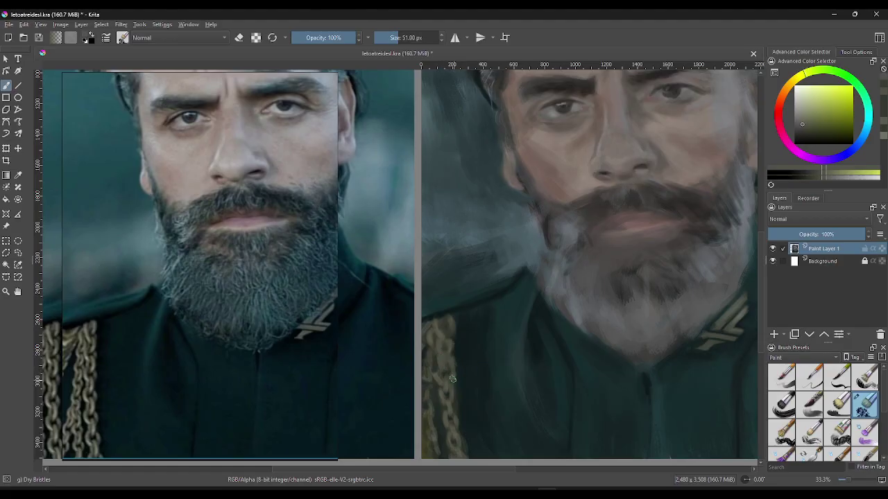
{"action": "left_click", "coordinate": [447, 328], "text": "ctrl"}
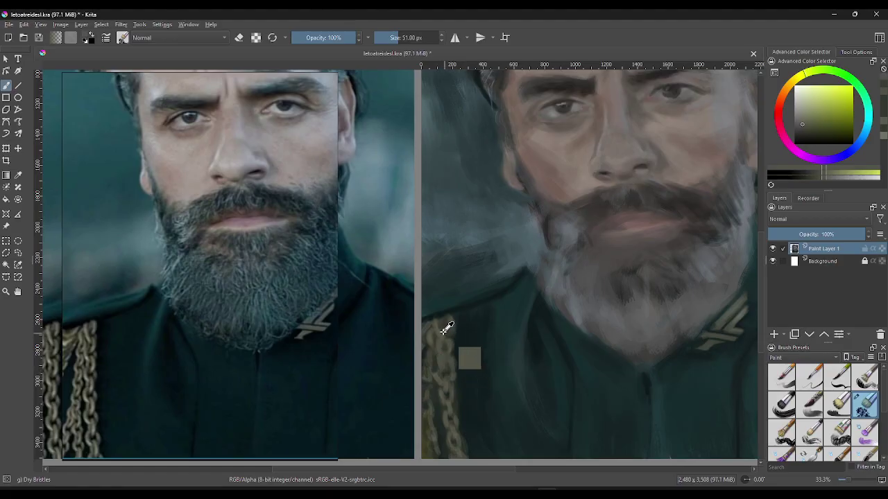
{"action": "left_click", "coordinate": [472, 380], "text": "ctrl"}
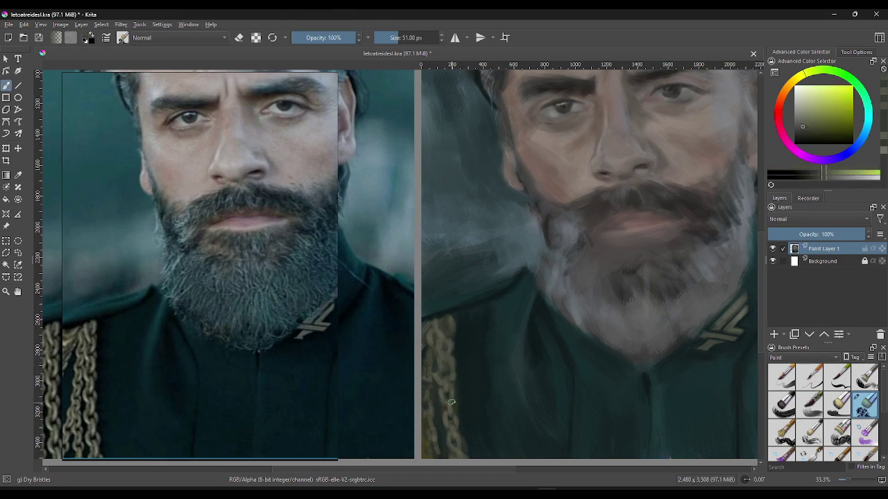
{"action": "left_click", "coordinate": [444, 378], "text": "ctrl"}
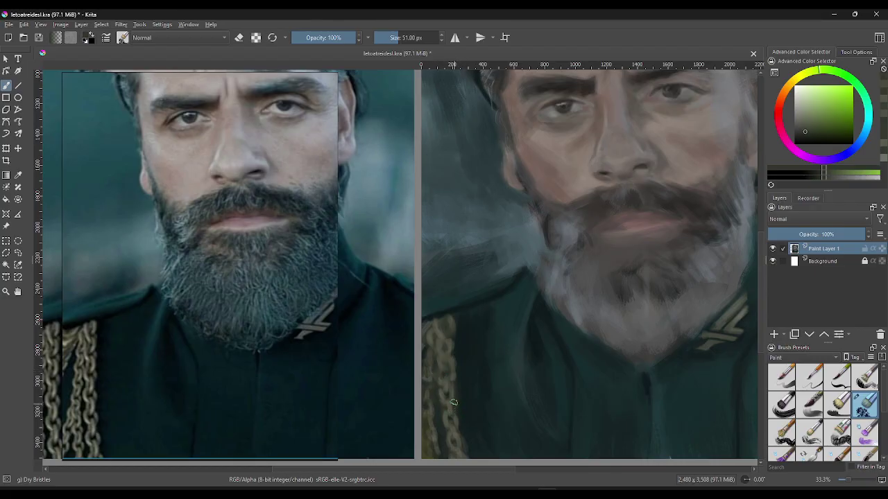
{"action": "left_click", "coordinate": [446, 377], "text": "ctrl"}
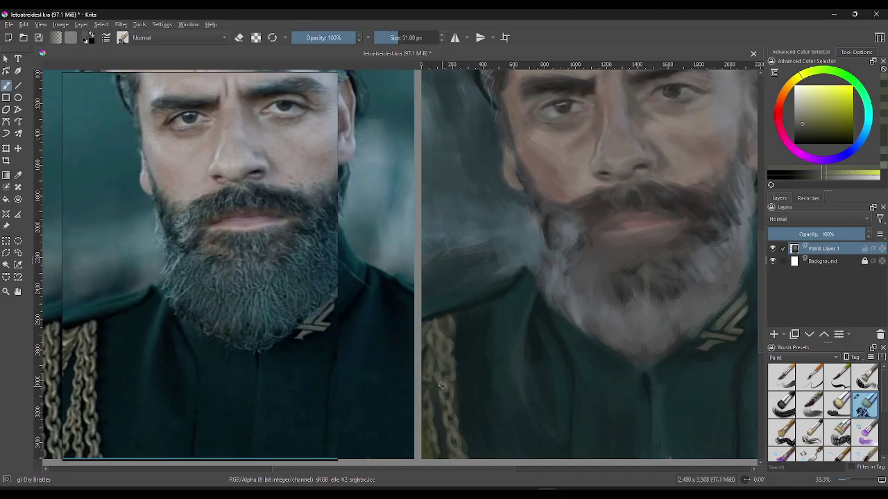
{"action": "left_click", "coordinate": [434, 354], "text": "ctrl"}
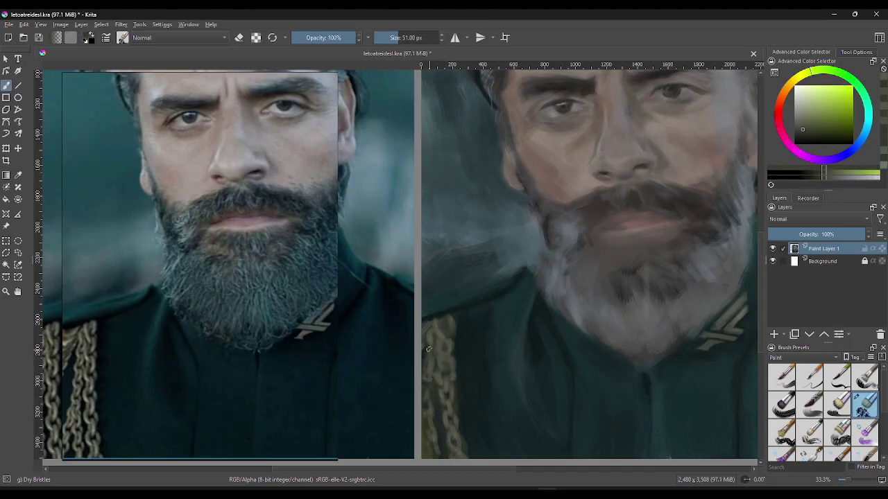
{"action": "left_click", "coordinate": [447, 342], "text": "ctrl"}
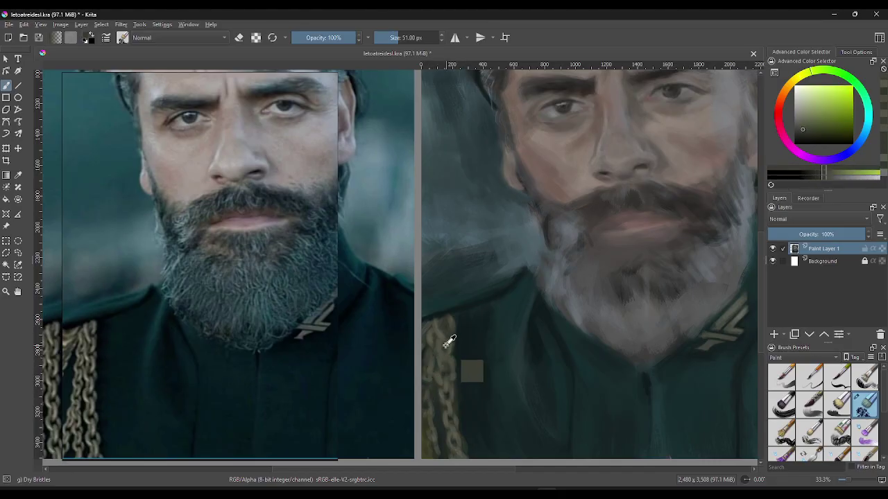
{"action": "left_click", "coordinate": [442, 390], "text": "ctrl"}
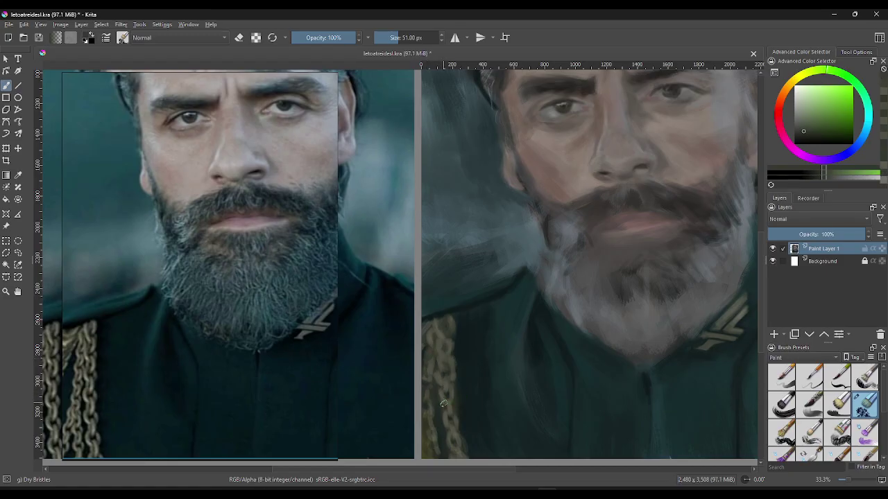
{"action": "left_click", "coordinate": [440, 396], "text": "ctrl"}
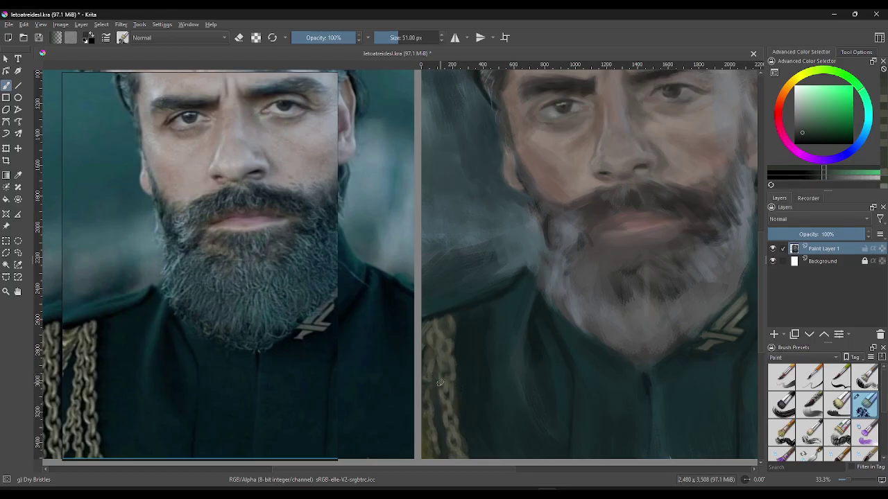
{"action": "left_click", "coordinate": [449, 366], "text": "ctrl"}
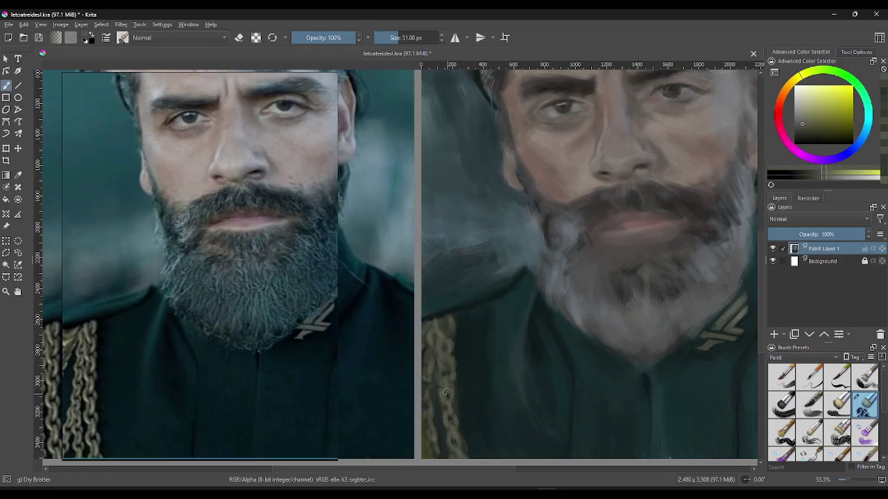
- Sample alternating dark green coat, teal and yellow-olive chain colours around the chain
{"action": "left_click", "coordinate": [454, 386], "text": "ctrl"}
{"action": "left_click", "coordinate": [451, 324], "text": "ctrl"}
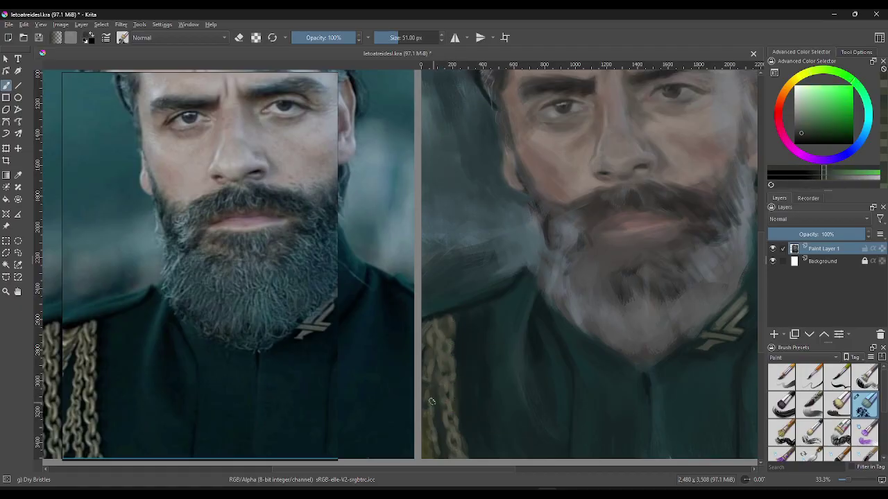
{"action": "left_click", "coordinate": [441, 355], "text": "ctrl"}
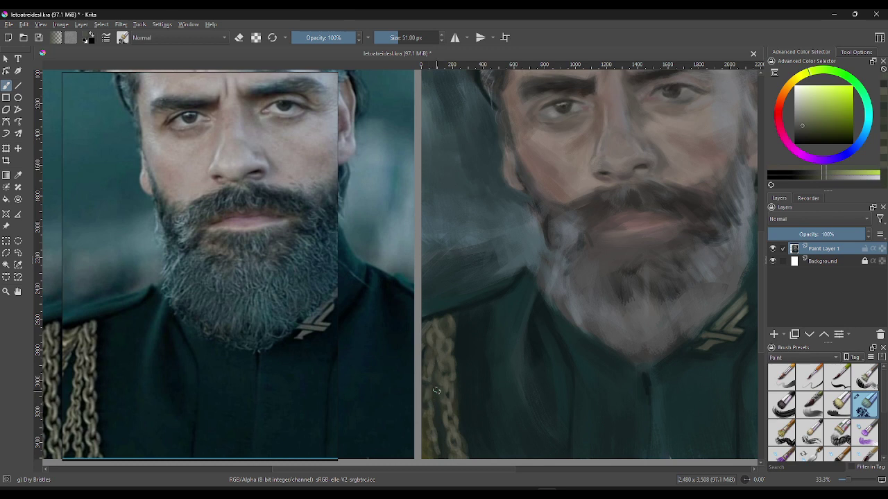
{"action": "left_click", "coordinate": [427, 396], "text": "ctrl"}
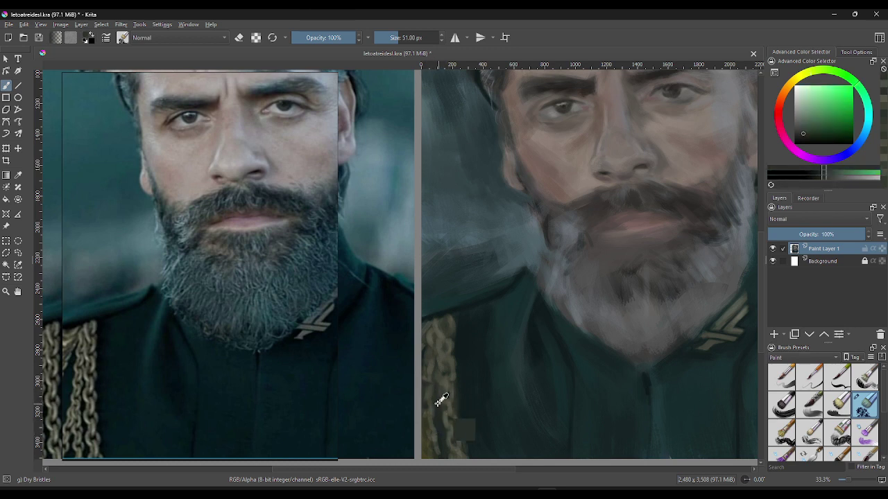
{"action": "left_click", "coordinate": [436, 406], "text": "ctrl"}
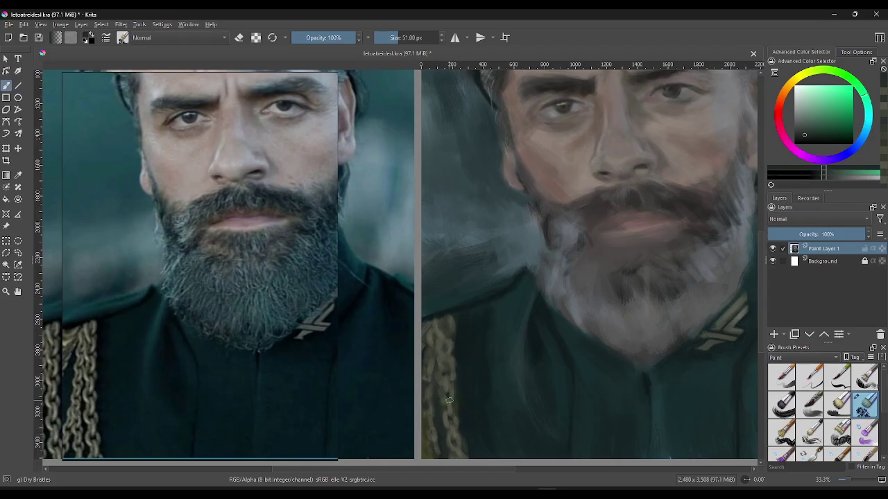
{"action": "left_click", "coordinate": [443, 407], "text": "ctrl"}
{"action": "left_click", "coordinate": [460, 442], "text": "ctrl"}
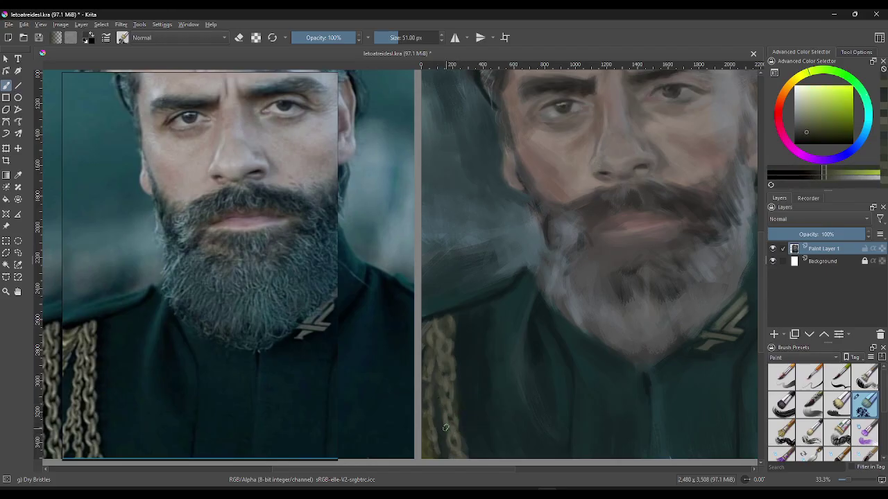
{"action": "left_click", "coordinate": [464, 443], "text": "ctrl"}
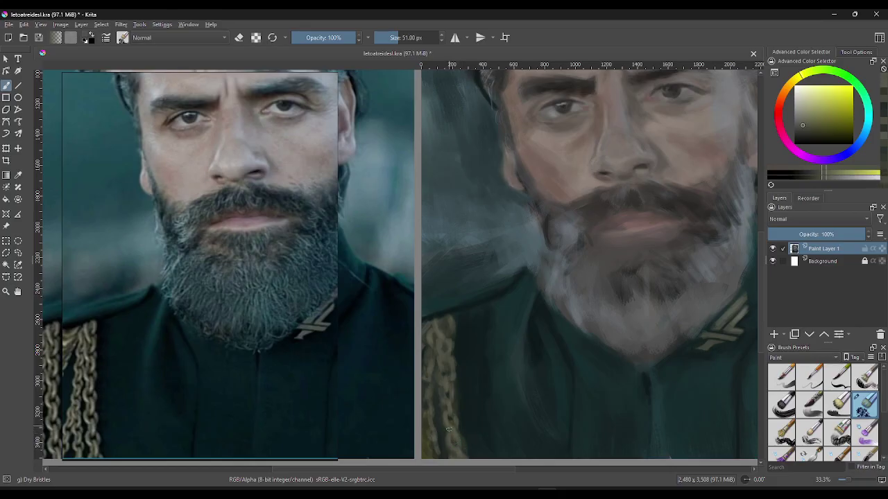
{"action": "left_click", "coordinate": [452, 391], "text": "ctrl"}
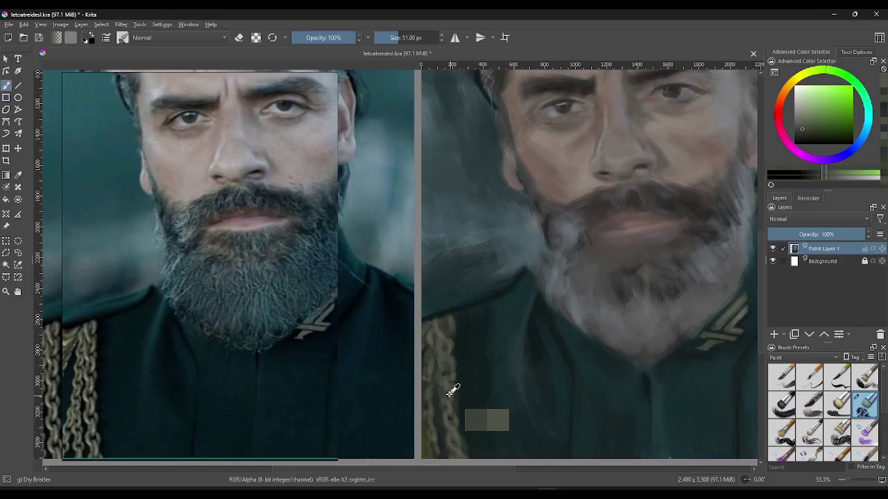
{"action": "left_click", "coordinate": [460, 311], "text": "ctrl"}
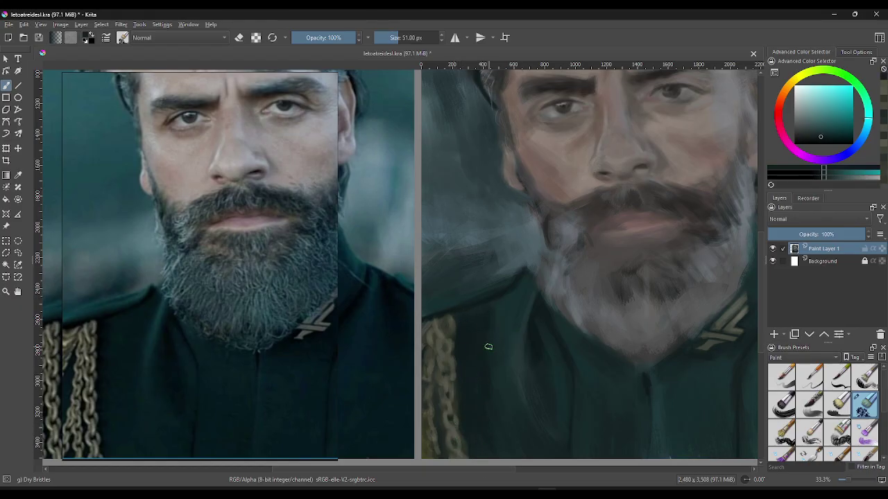
{"action": "left_click", "coordinate": [445, 329], "text": "ctrl"}
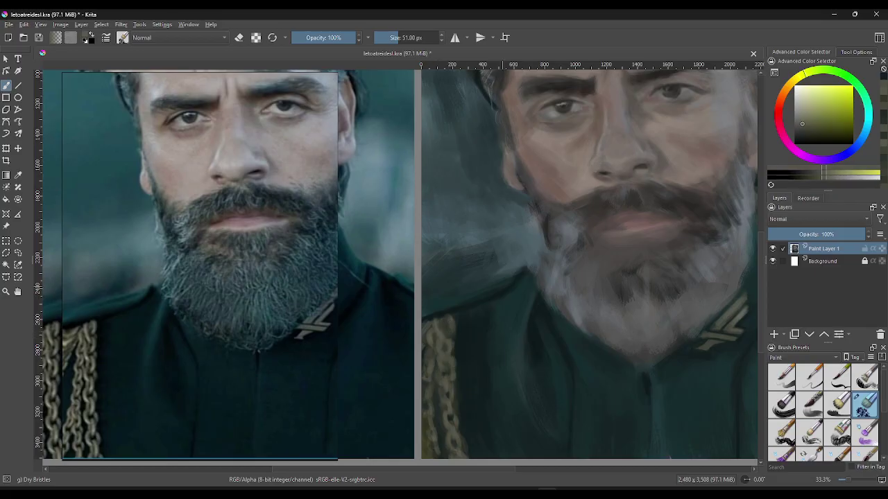
- Lighten the olive, shrink the brush to about 34 px, and paint highlights onto the chain links
{"action": "mouse_move", "coordinate": [803, 122]}
{"action": "left_mouse_down"}
{"action": "mouse_move", "coordinate": [812, 104]}
{"action": "mouse_move", "coordinate": [797, 81]}
{"action": "left_mouse_up"}
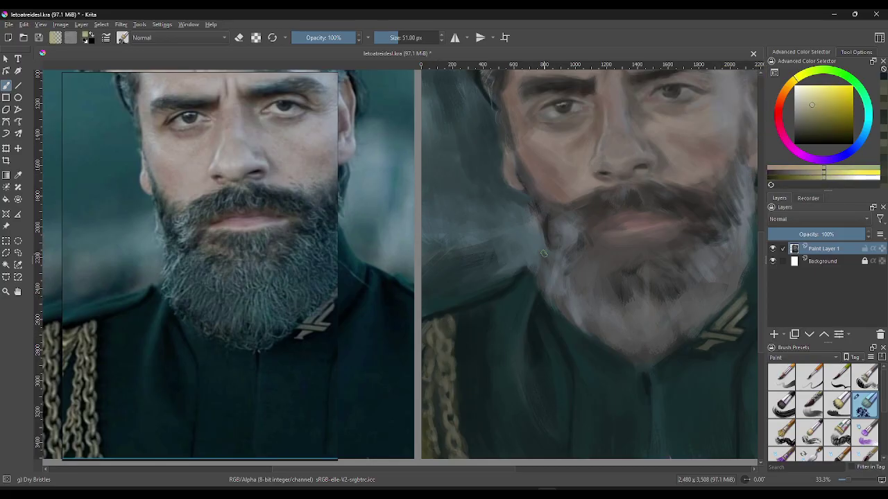
{"action": "mouse_move", "coordinate": [381, 35]}
{"action": "left_mouse_down"}
{"action": "mouse_move", "coordinate": [394, 36]}
{"action": "mouse_move", "coordinate": [386, 37]}
{"action": "left_mouse_up"}
{"action": "left_click", "coordinate": [437, 330]}
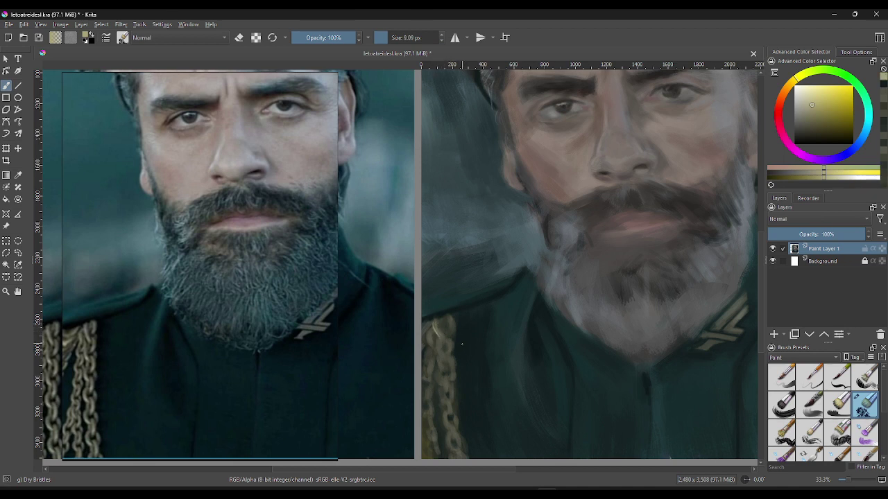
{"action": "left_click_drag", "start_coordinate": [452, 326], "coordinate": [444, 330]}
{"action": "left_click", "coordinate": [456, 369], "text": "ctrl"}
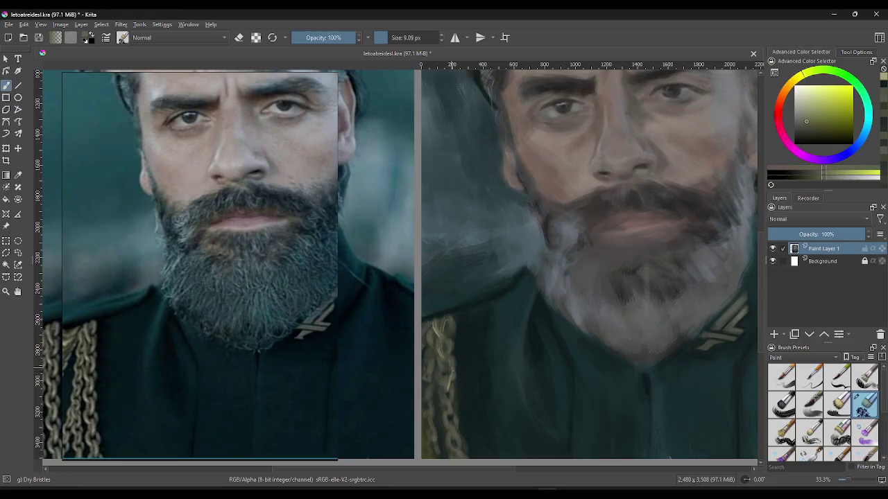
{"action": "left_click", "coordinate": [439, 328], "text": "ctrl"}
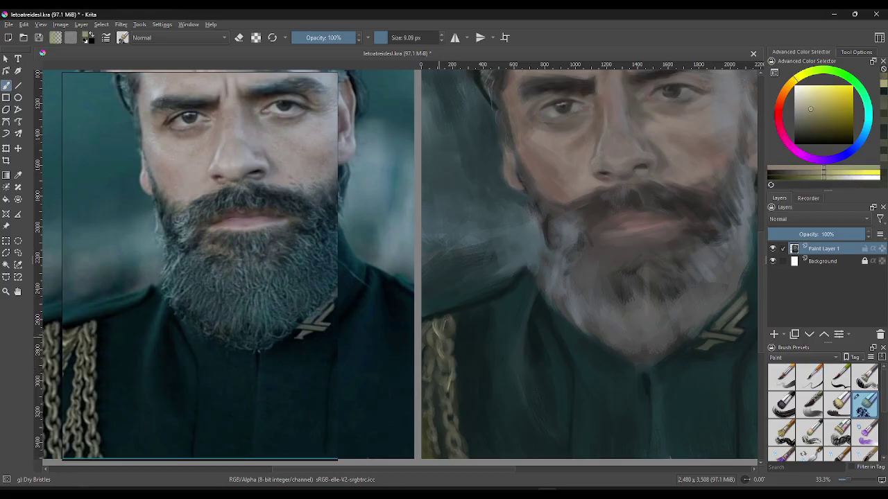
{"action": "left_click_drag", "start_coordinate": [439, 398], "coordinate": [442, 394]}
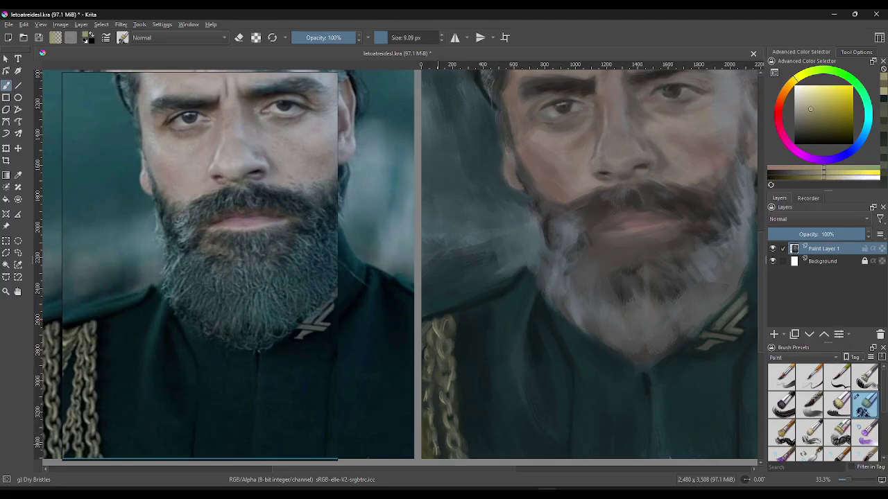
- Sample alternating dark green coat and yellow-olive chain colours to detail individual links
{"action": "left_click", "coordinate": [455, 396], "text": "ctrl"}
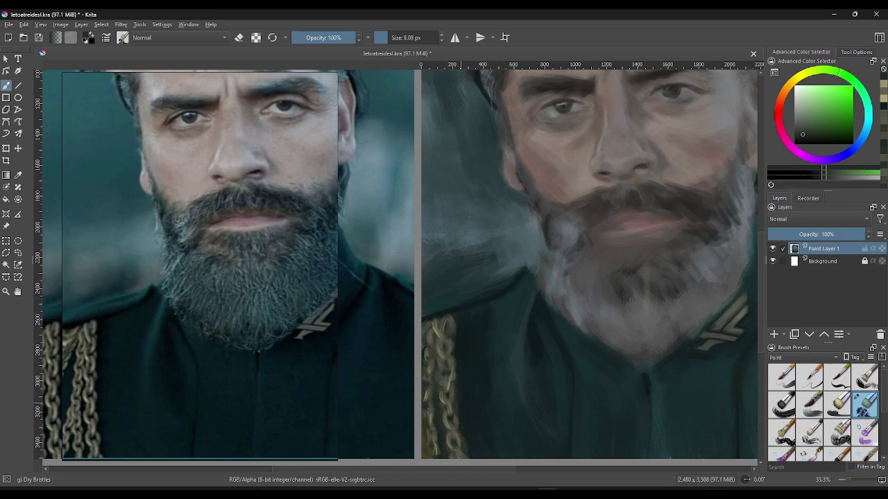
{"action": "left_click", "coordinate": [453, 382], "text": "ctrl"}
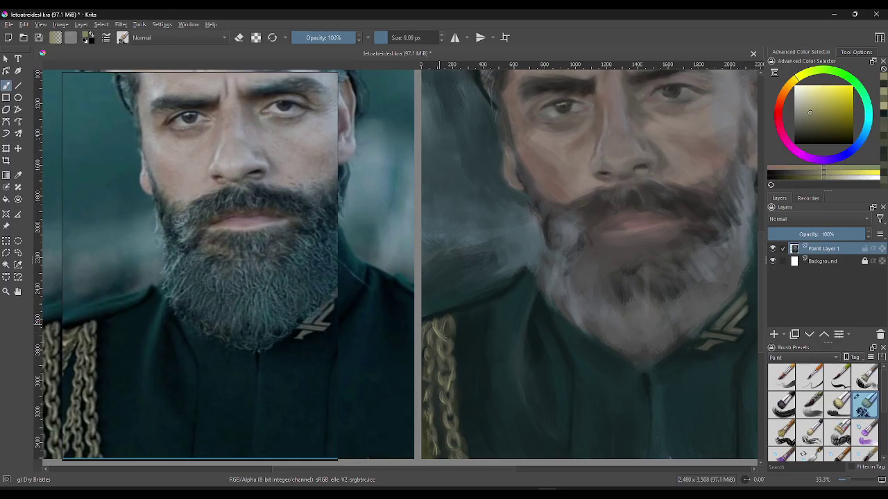
{"action": "left_click", "coordinate": [443, 315], "text": "ctrl"}
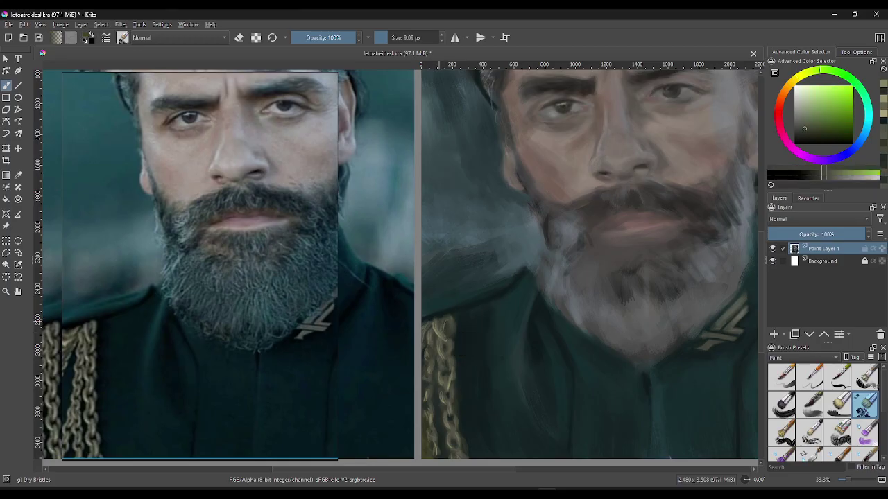
{"action": "left_click", "coordinate": [441, 348], "text": "ctrl"}
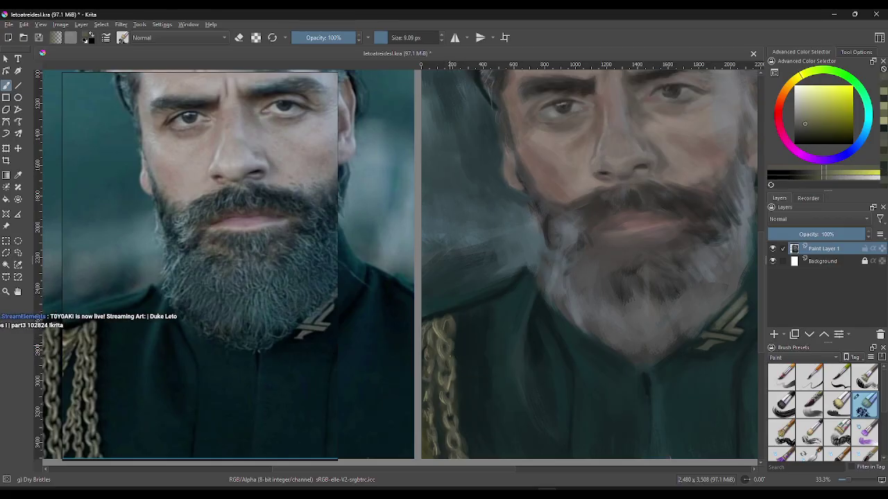
{"action": "left_click", "coordinate": [449, 347], "text": "ctrl"}
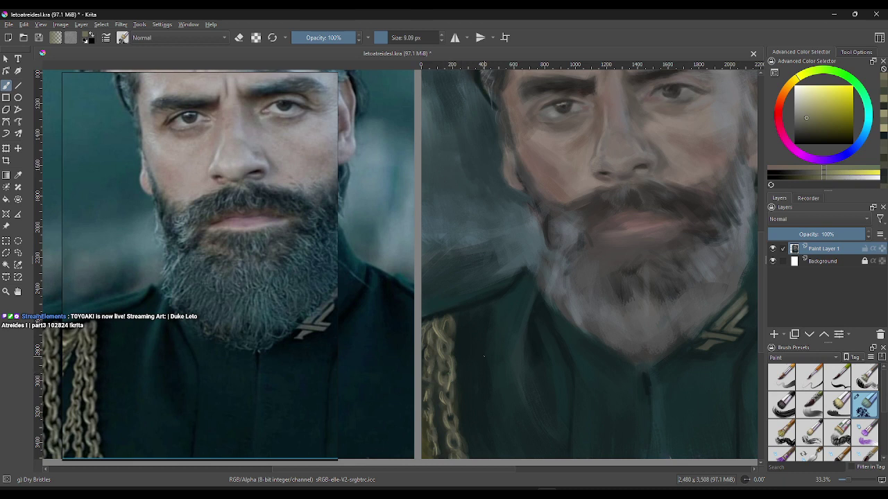
- Sample dark teal coat colour, enlarge the brush to about 41 px, and paint along the chain's edge
{"action": "left_click", "coordinate": [449, 348], "text": "ctrl"}
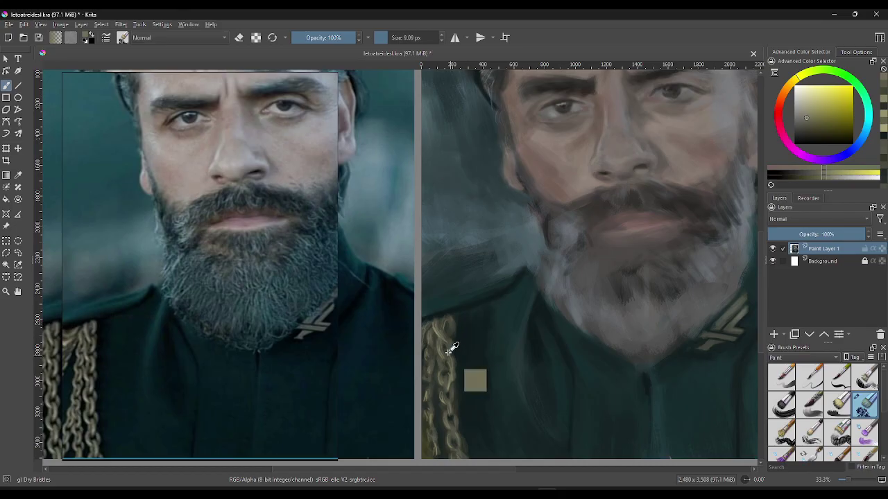
{"action": "left_click_drag", "start_coordinate": [449, 347], "coordinate": [470, 337]}
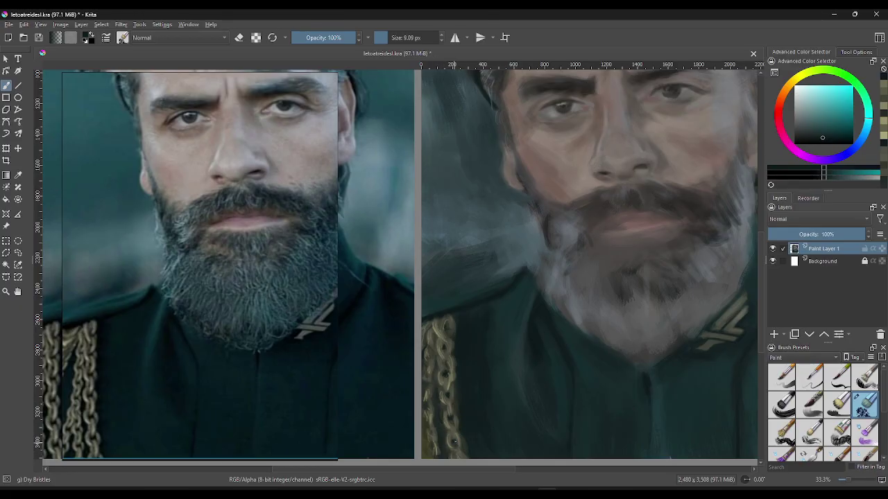
{"action": "left_click", "coordinate": [456, 444], "text": "ctrl"}
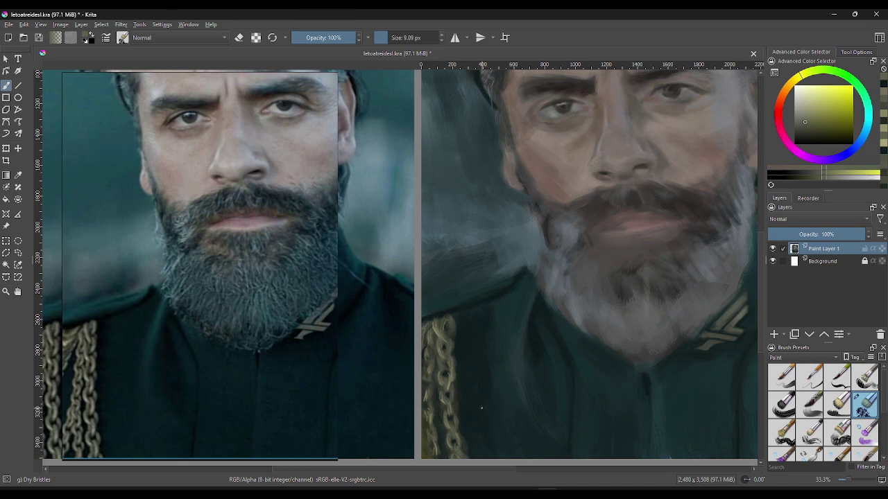
{"action": "left_click", "coordinate": [524, 274], "text": "ctrl"}
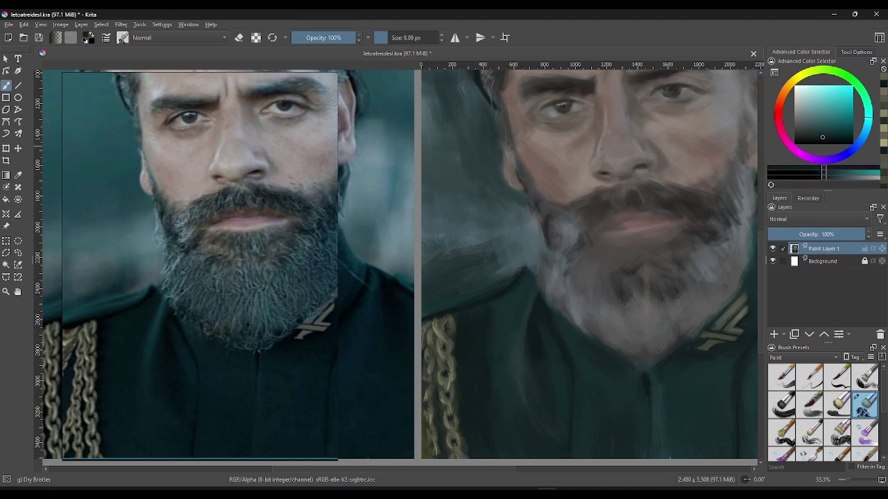
{"action": "left_click_drag", "start_coordinate": [399, 38], "coordinate": [440, 37]}
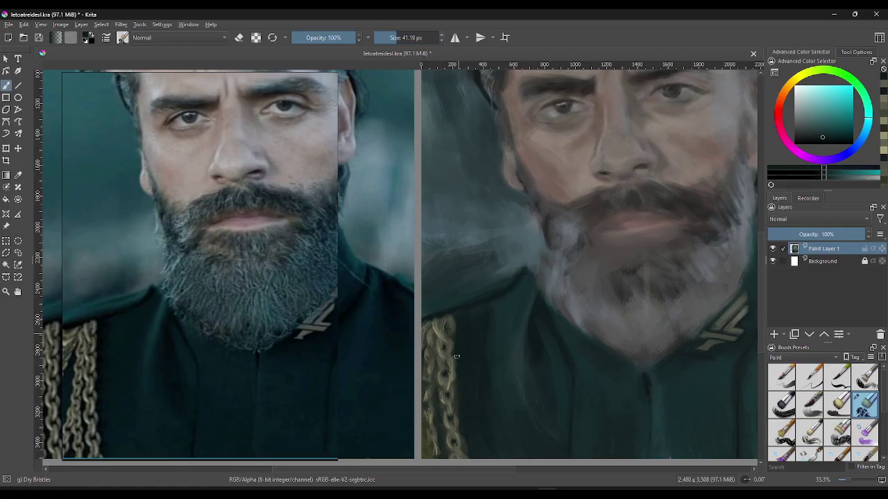
{"action": "left_click_drag", "start_coordinate": [458, 342], "coordinate": [455, 354]}
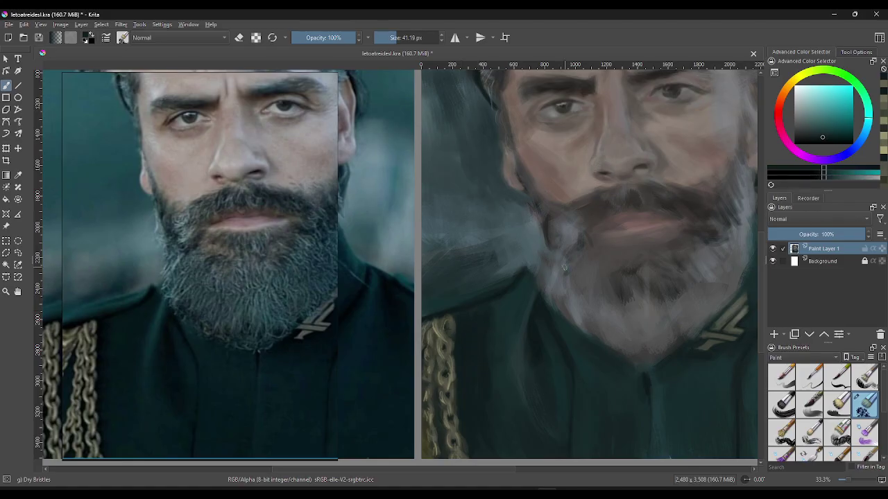
- Zoom and pan until the whole painted face sits centred at 33.3% beside the reference
{"action": "key", "text": "minus"}
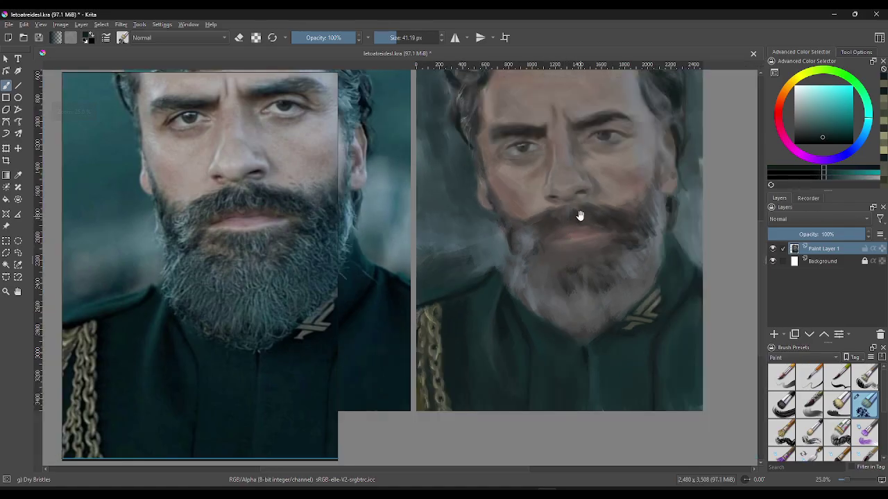
{"action": "mouse_move", "coordinate": [579, 216]}
{"action": "left_mouse_down"}
{"action": "mouse_move", "coordinate": [581, 252]}
{"action": "mouse_move", "coordinate": [563, 283]}
{"action": "left_mouse_up"}
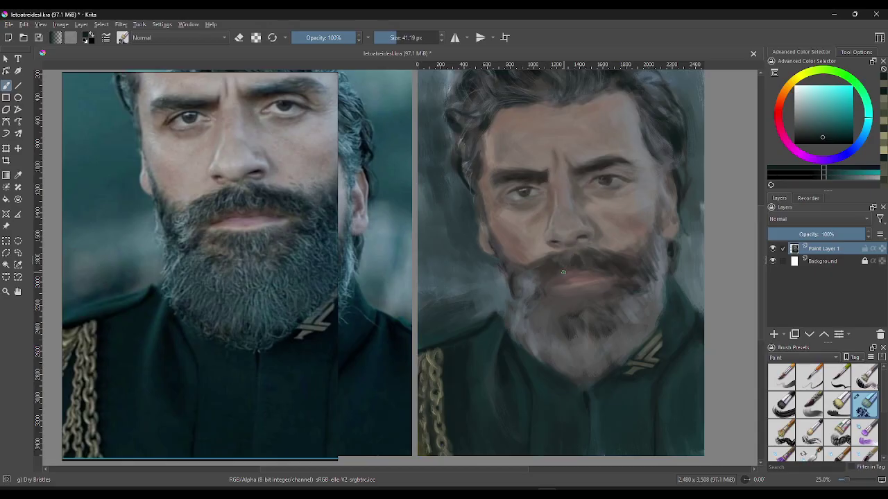
{"action": "key", "text": "plus"}
{"action": "key", "text": "plus"}
{"action": "mouse_move", "coordinate": [529, 257]}
{"action": "left_mouse_down"}
{"action": "mouse_move", "coordinate": [402, 335]}
{"action": "mouse_move", "coordinate": [363, 338]}
{"action": "left_mouse_up"}
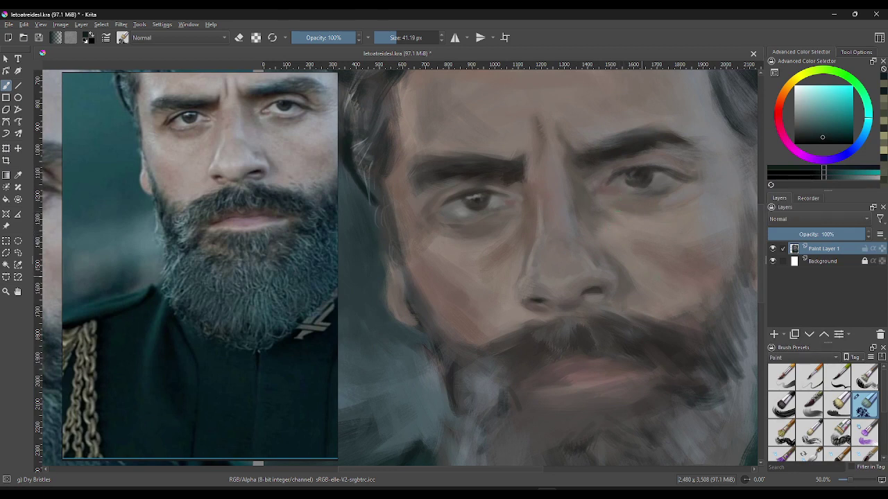
{"action": "left_click_drag", "start_coordinate": [559, 250], "coordinate": [531, 218]}
{"action": "left_click_drag", "start_coordinate": [297, 264], "coordinate": [227, 284]}
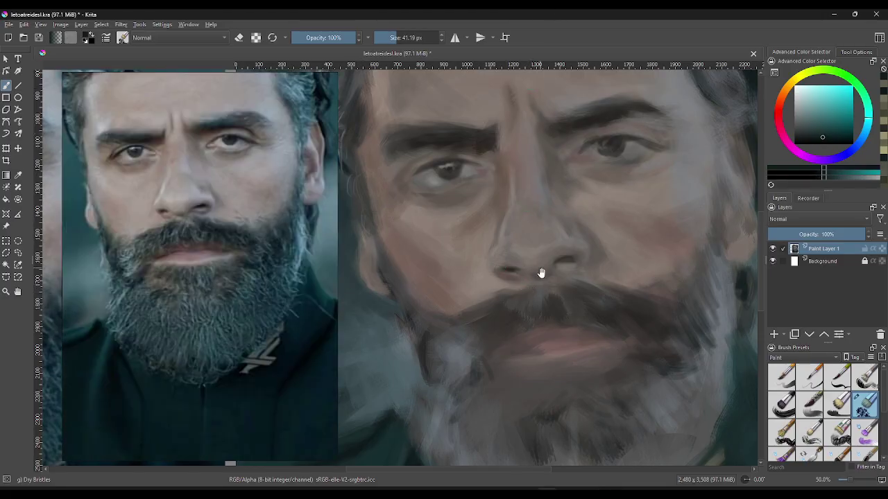
{"action": "left_click_drag", "start_coordinate": [541, 273], "coordinate": [538, 193]}
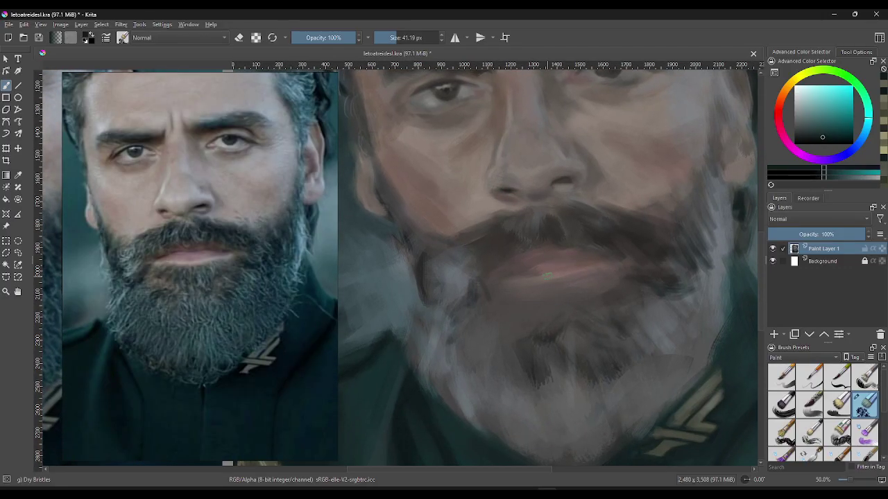
{"action": "left_click_drag", "start_coordinate": [525, 303], "coordinate": [524, 291]}
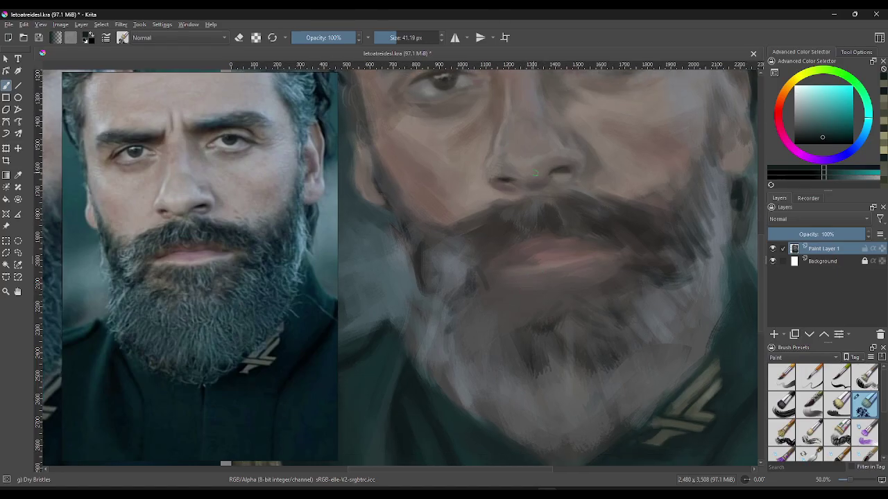
{"action": "key", "text": "minus"}
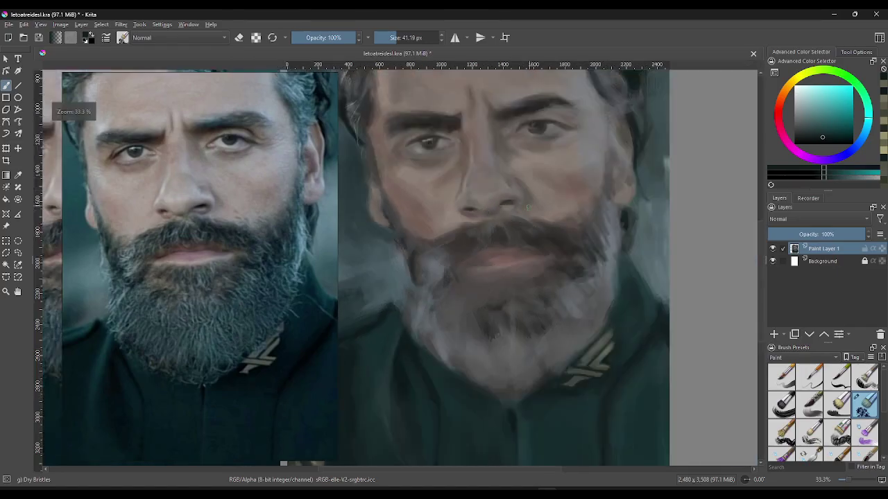
{"action": "left_click_drag", "start_coordinate": [557, 268], "coordinate": [586, 278]}
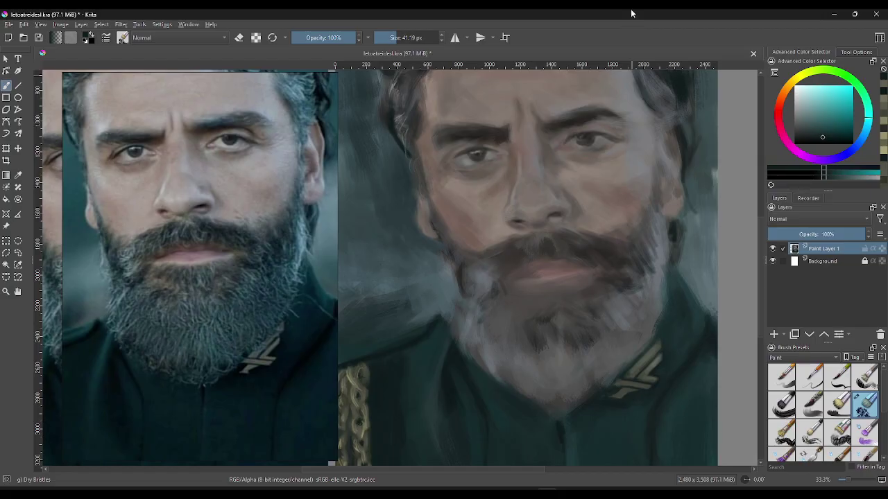
- Start a session recording in the Recorder docker, then return to the Layers list
{"action": "left_click", "coordinate": [813, 199]}
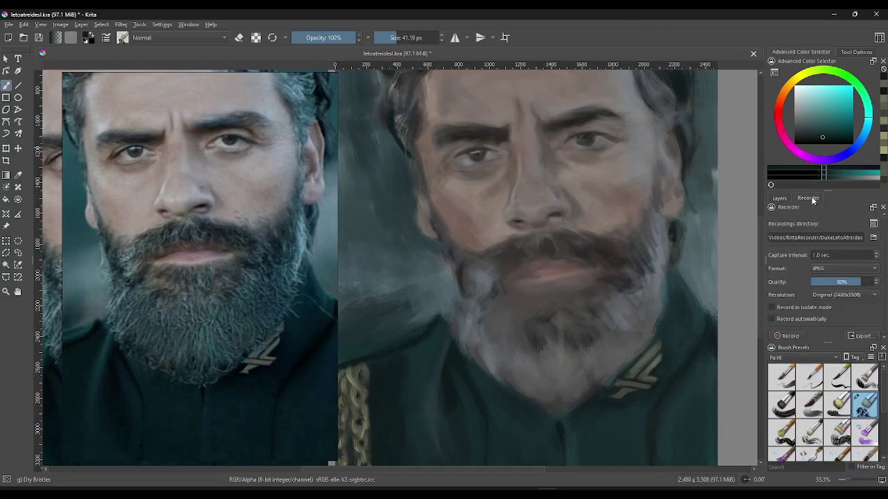
{"action": "left_click", "coordinate": [786, 336]}
{"action": "left_click", "coordinate": [780, 198]}
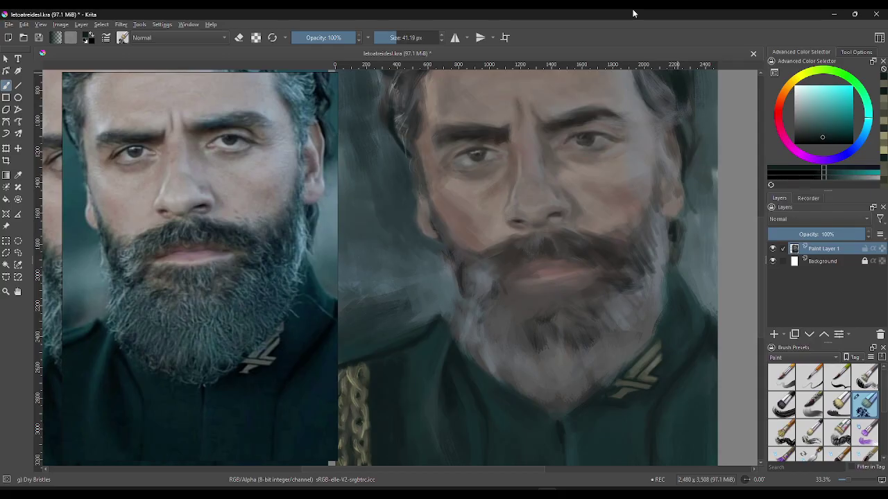
- Enlarge the brush to about 73 px and paint a warm skin stroke down the right cheek edge
{"action": "left_click_drag", "start_coordinate": [621, 176], "coordinate": [687, 176]}
{"action": "left_click", "coordinate": [679, 200], "text": "ctrl"}
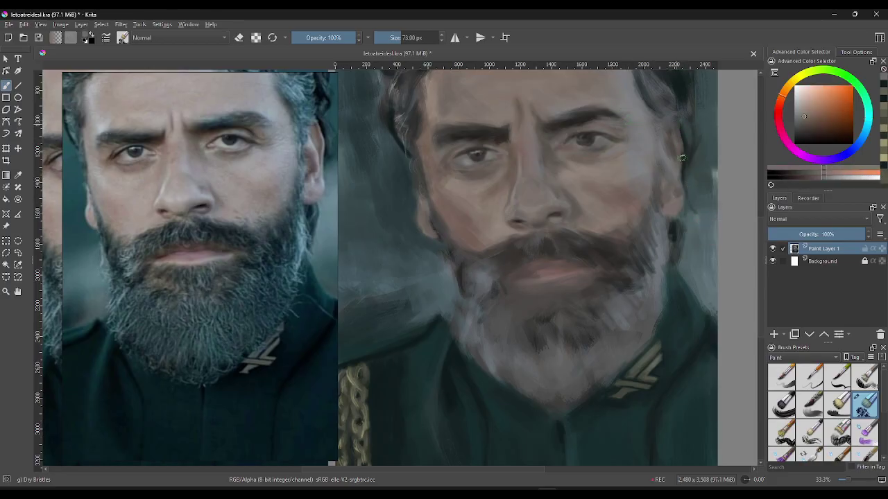
{"action": "left_click_drag", "start_coordinate": [678, 149], "coordinate": [682, 206]}
- Resample warm skin tones from the cheek and lay them along the right cheek edge
{"action": "left_click", "coordinate": [686, 155], "text": "ctrl"}
{"action": "left_click", "coordinate": [686, 174], "text": "ctrl"}
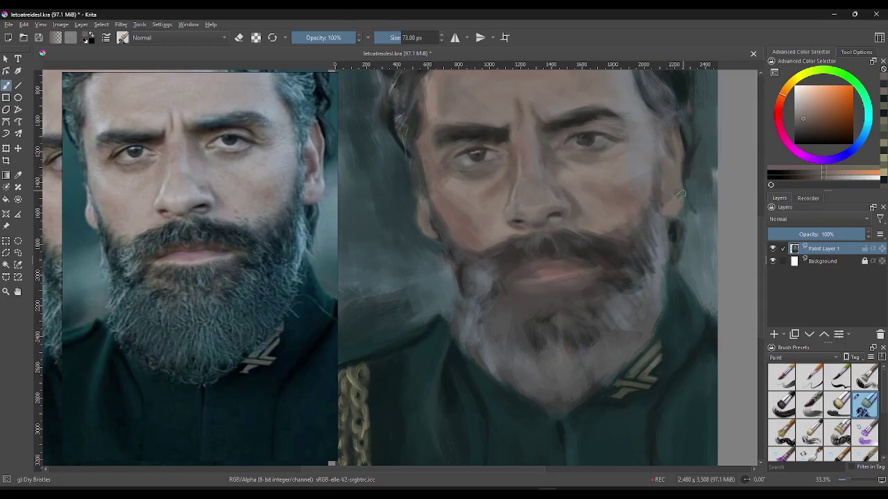
{"action": "left_click", "coordinate": [664, 187], "text": "ctrl"}
{"action": "left_click", "coordinate": [664, 188], "text": "ctrl"}
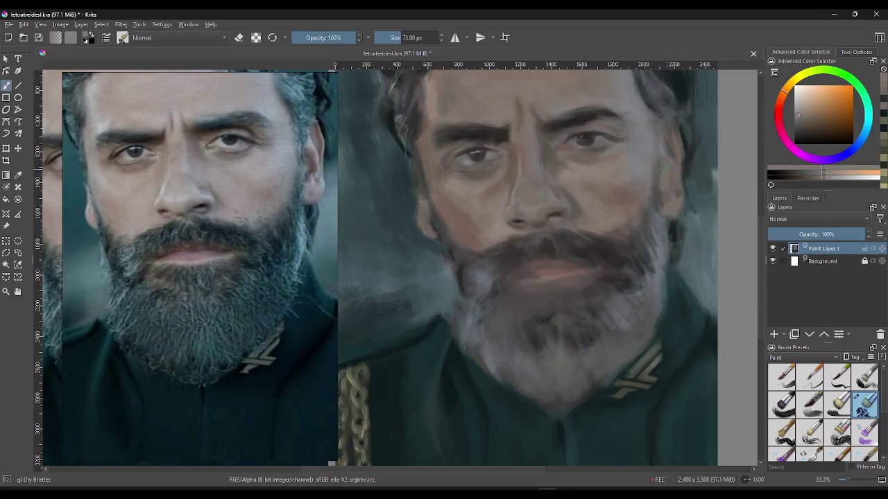
{"action": "left_click", "coordinate": [671, 172], "text": "ctrl"}
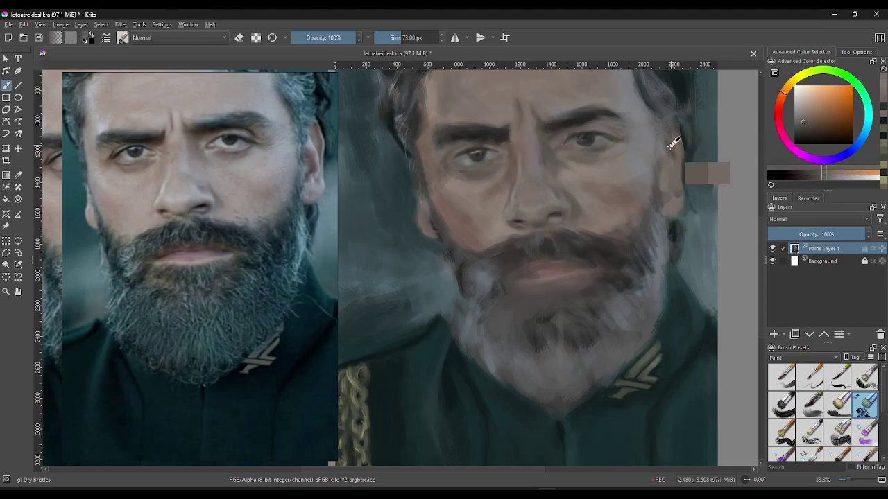
{"action": "left_click", "coordinate": [673, 185], "text": "ctrl"}
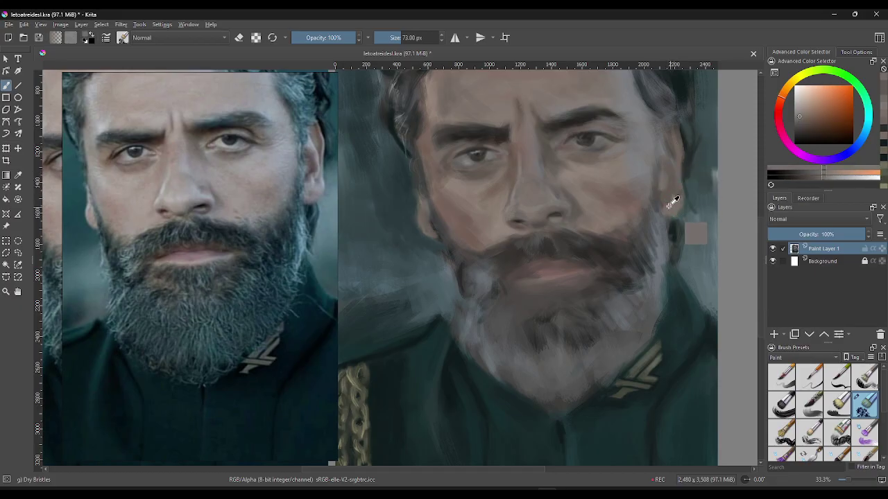
{"action": "left_click", "coordinate": [694, 232], "text": "ctrl"}
{"action": "left_click_drag", "start_coordinate": [673, 182], "coordinate": [663, 193]}
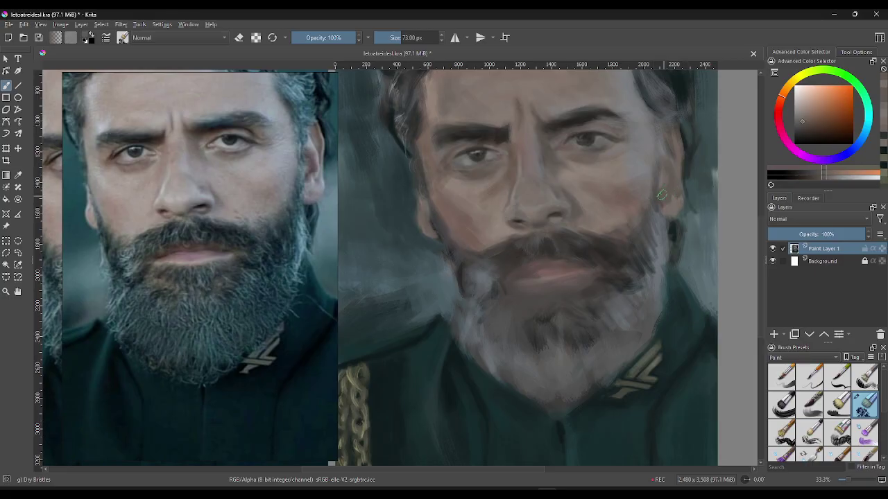
- Paint a dark teal edge along the right cheek and a grey-teal stroke on the hair's edge
{"action": "left_click", "coordinate": [694, 132], "text": "ctrl"}
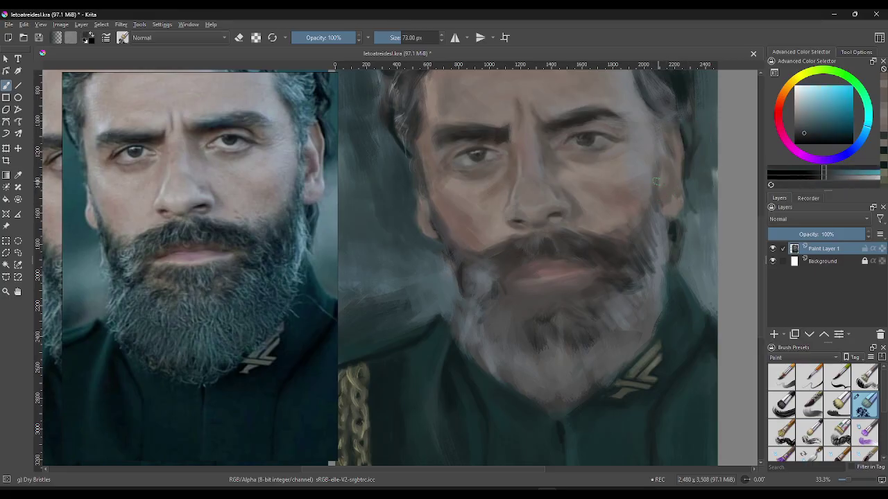
{"action": "left_click_drag", "start_coordinate": [654, 211], "coordinate": [662, 172]}
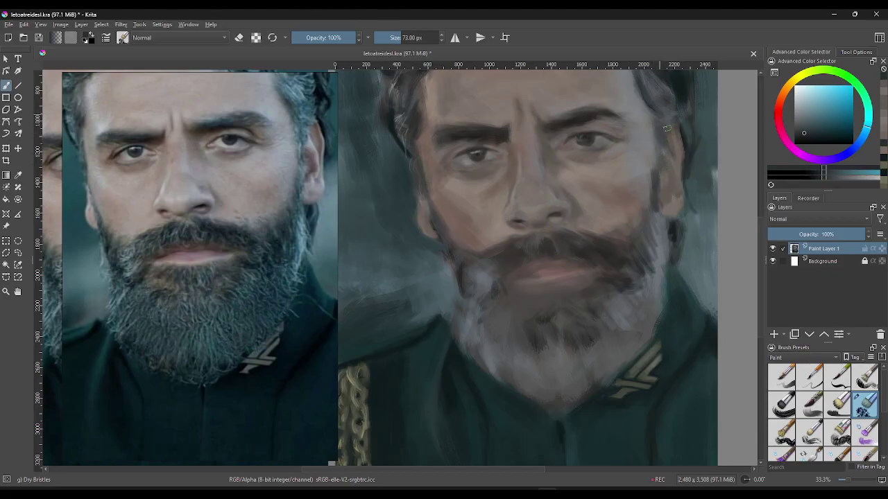
{"action": "mouse_move", "coordinate": [688, 194]}
{"action": "left_mouse_down"}
{"action": "mouse_move", "coordinate": [688, 148]}
{"action": "mouse_move", "coordinate": [686, 166]}
{"action": "left_mouse_up"}
{"action": "left_click", "coordinate": [684, 169], "text": "ctrl"}
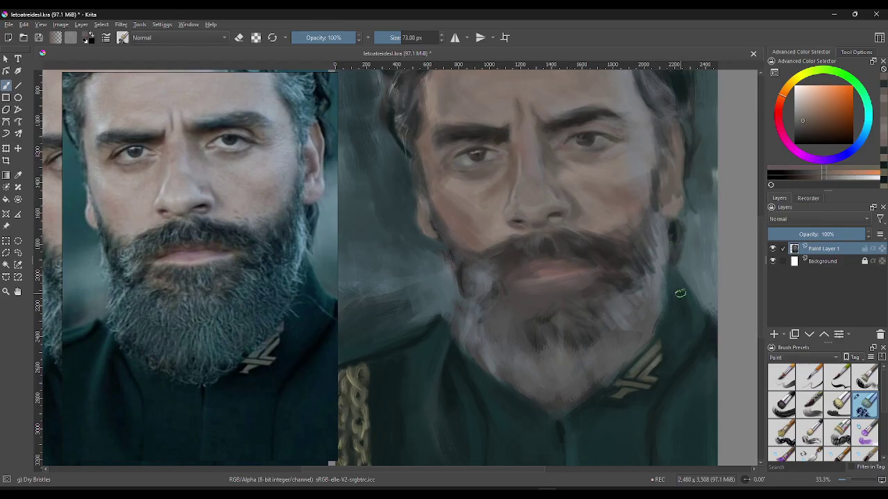
- Sample a dark shade near the painted eye and deepen it in the Advanced Color Selector
{"action": "left_click", "coordinate": [575, 202], "text": "ctrl"}
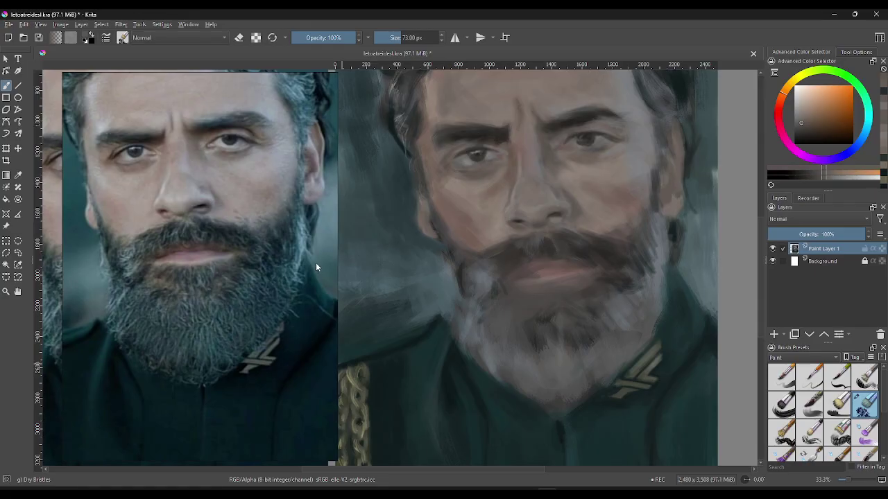
{"action": "left_click", "coordinate": [475, 149], "text": "ctrl"}
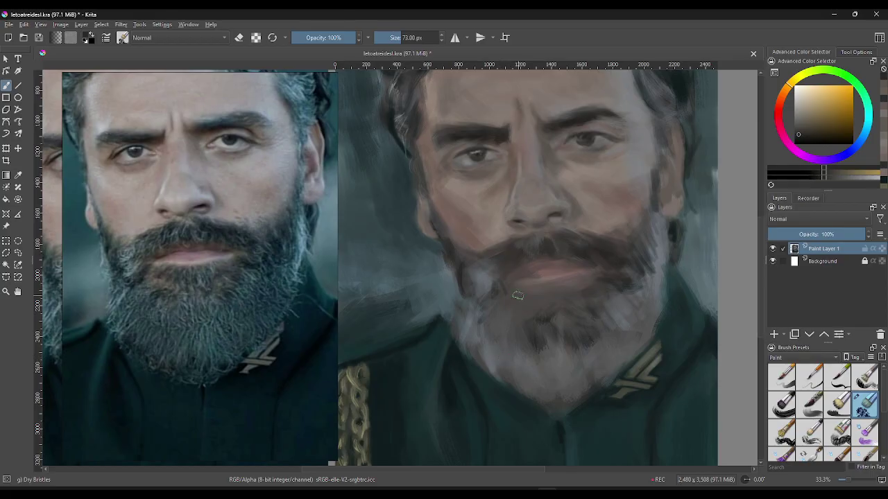
{"action": "left_click", "coordinate": [811, 177]}
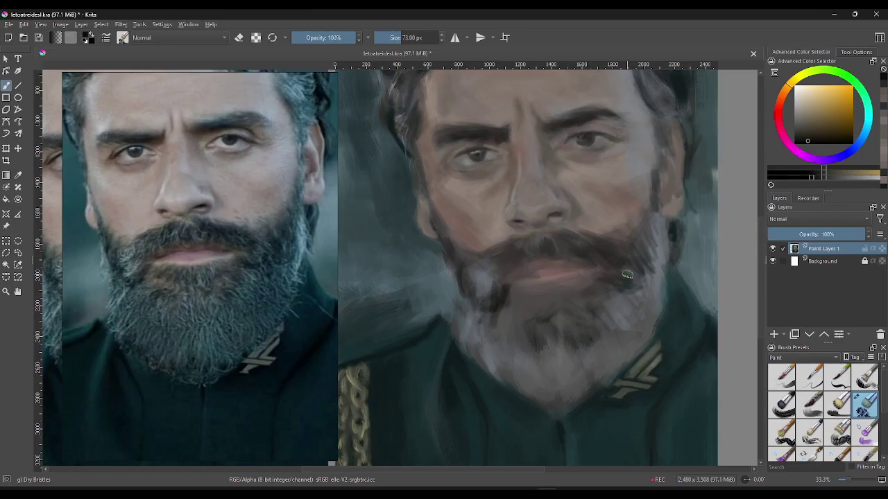
- Darken the moustache's right end, the beard's right edge and its left-side shadow with sampled teals
{"action": "left_click_drag", "start_coordinate": [628, 275], "coordinate": [618, 288]}
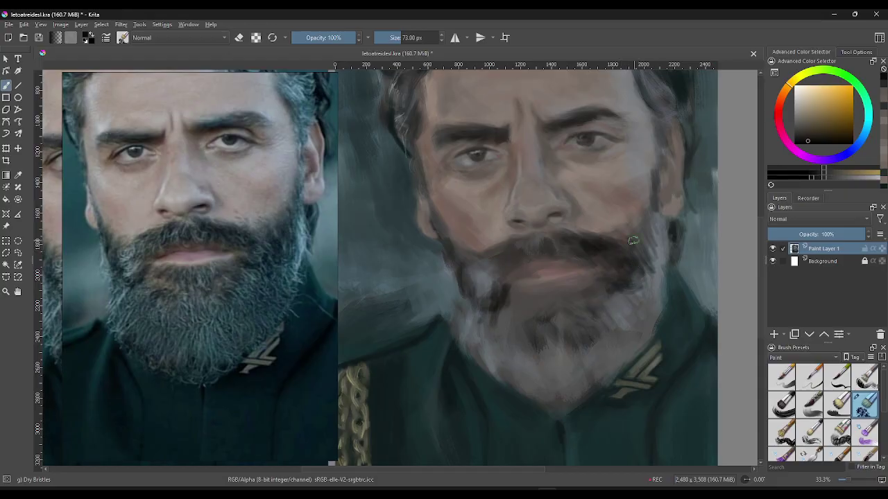
{"action": "left_click_drag", "start_coordinate": [633, 241], "coordinate": [649, 224]}
{"action": "left_click", "coordinate": [655, 242], "text": "ctrl"}
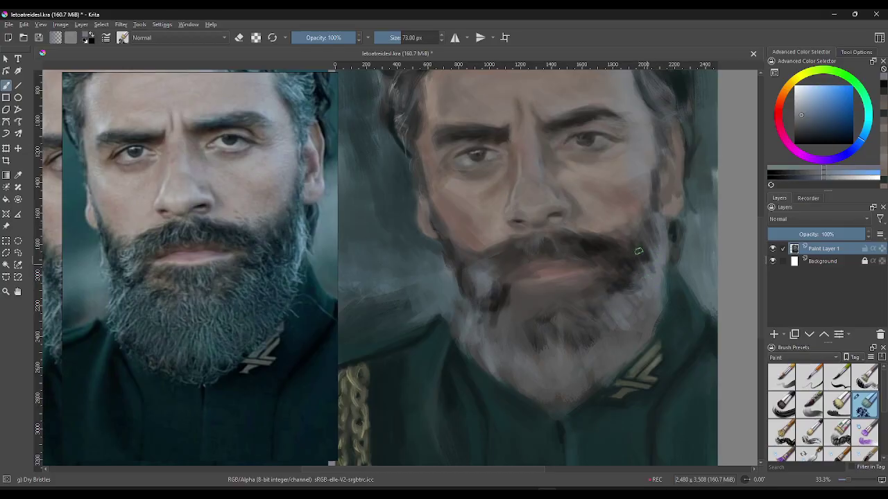
{"action": "left_click", "coordinate": [672, 257], "text": "ctrl"}
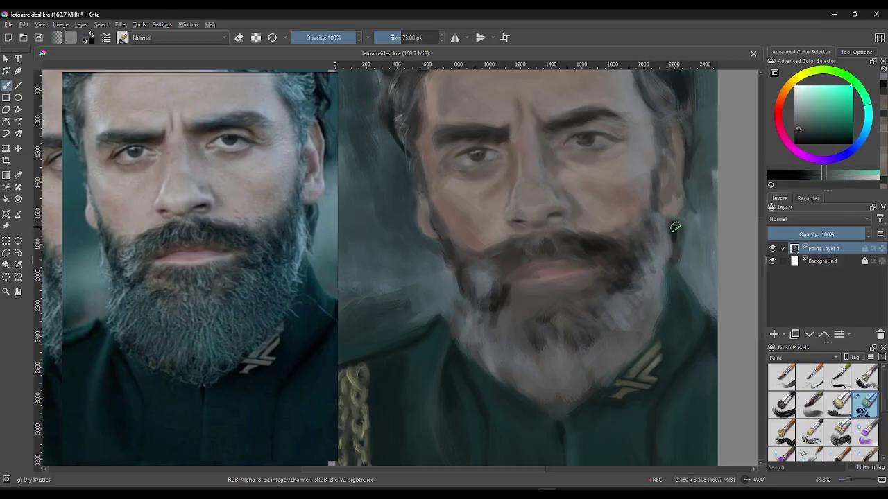
{"action": "left_click", "coordinate": [680, 84], "text": "ctrl"}
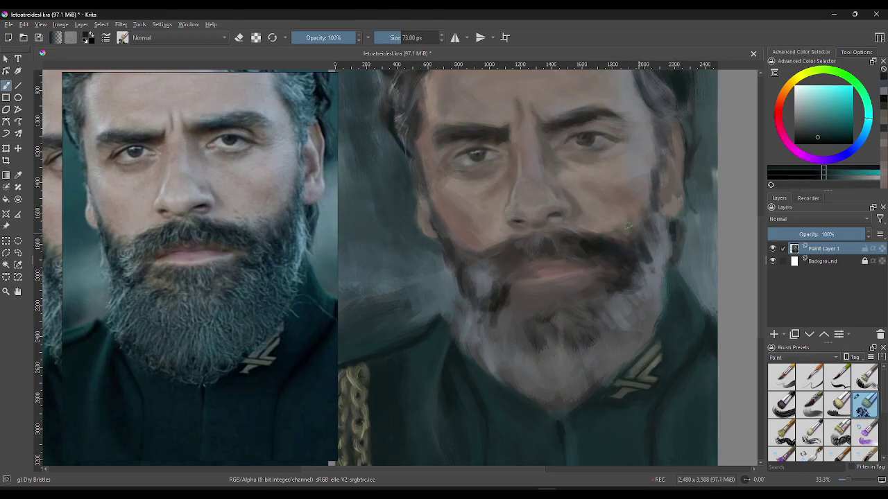
{"action": "left_click_drag", "start_coordinate": [627, 226], "coordinate": [652, 253]}
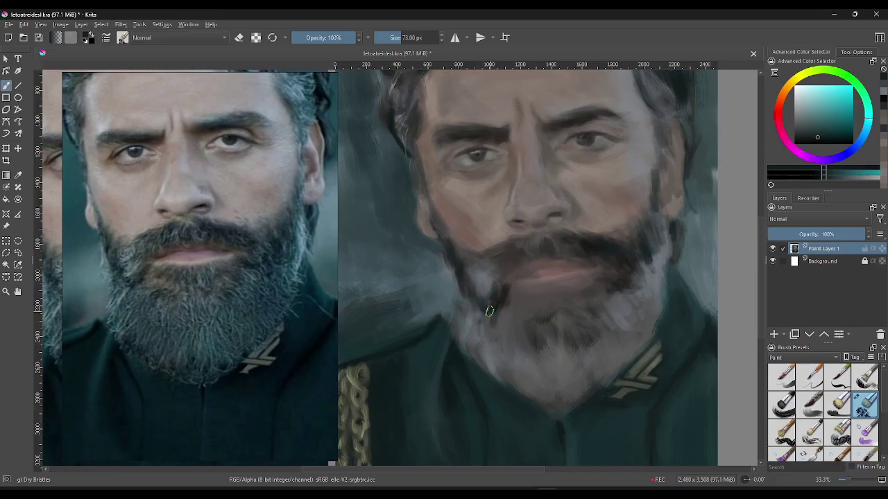
{"action": "left_click_drag", "start_coordinate": [496, 288], "coordinate": [533, 311]}
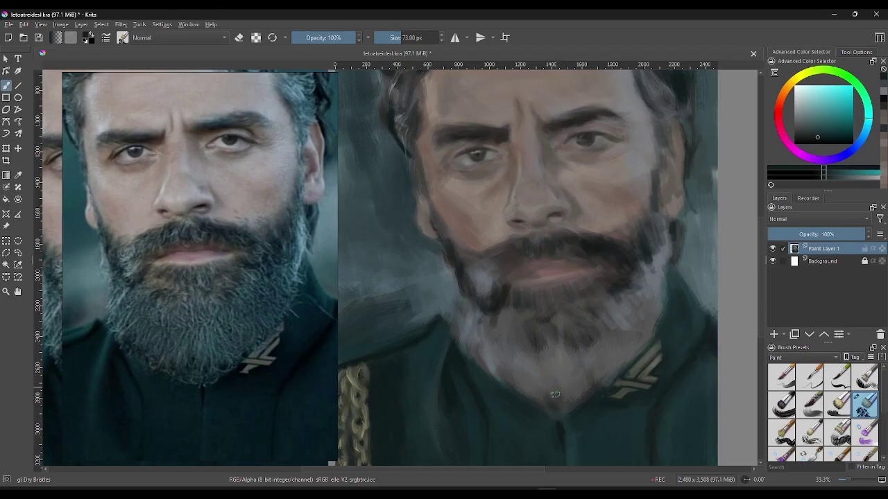
- Add dark dry-brush strokes along the chin, lower beard and beard's left edge
{"action": "left_click_drag", "start_coordinate": [562, 390], "coordinate": [586, 389]}
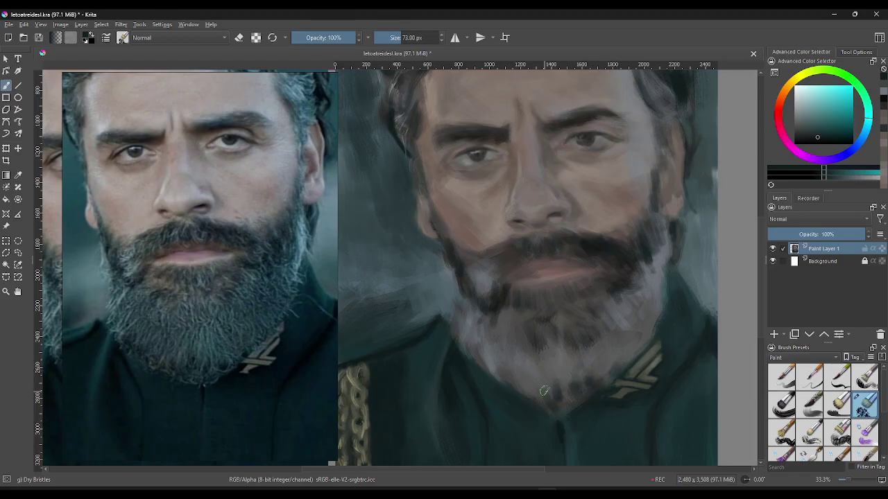
{"action": "left_click_drag", "start_coordinate": [545, 391], "coordinate": [510, 387]}
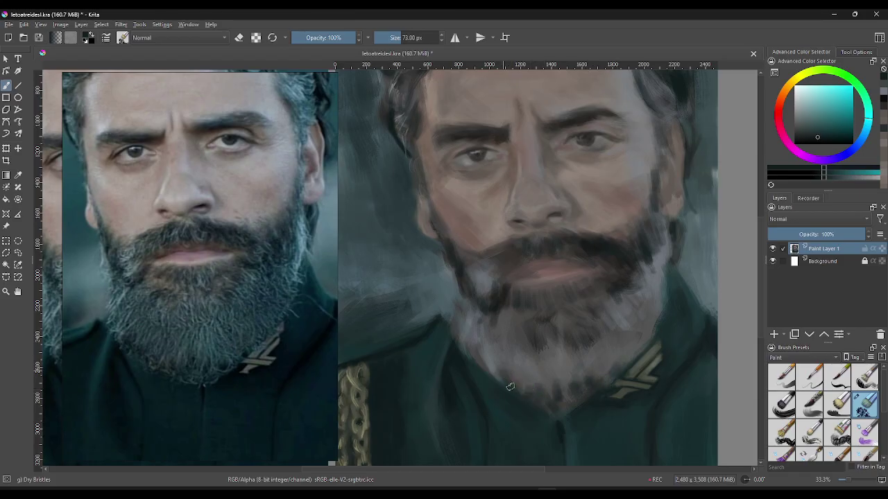
{"action": "left_click_drag", "start_coordinate": [484, 365], "coordinate": [493, 356]}
{"action": "left_click_drag", "start_coordinate": [490, 337], "coordinate": [486, 308]}
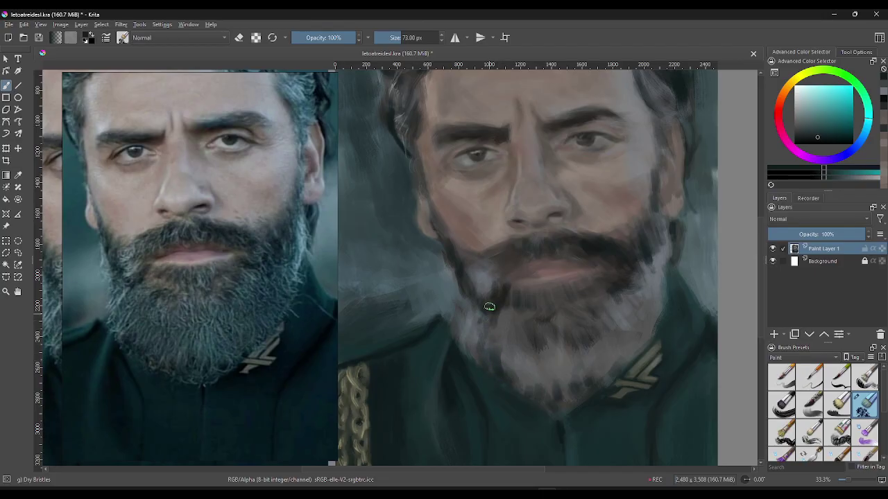
{"action": "left_click", "coordinate": [491, 330], "text": "ctrl"}
{"action": "left_click", "coordinate": [495, 307], "text": "ctrl"}
{"action": "left_click_drag", "start_coordinate": [497, 298], "coordinate": [480, 330]}
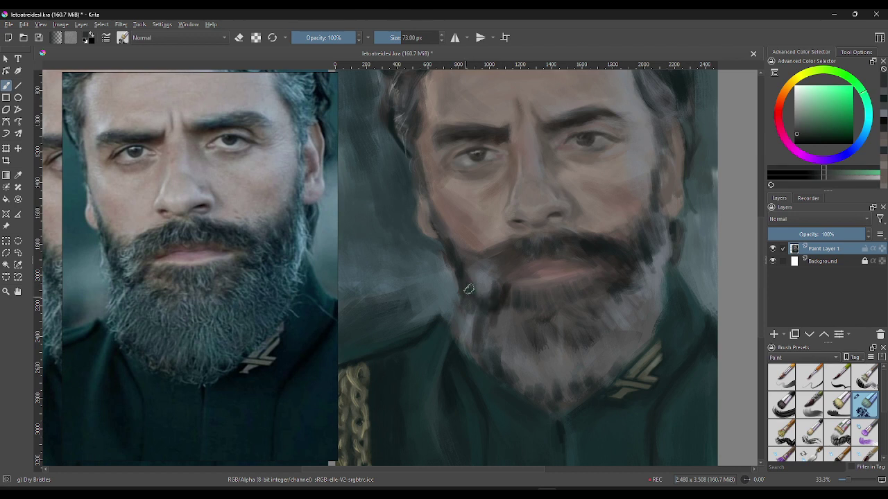
{"action": "left_click_drag", "start_coordinate": [456, 276], "coordinate": [462, 295]}
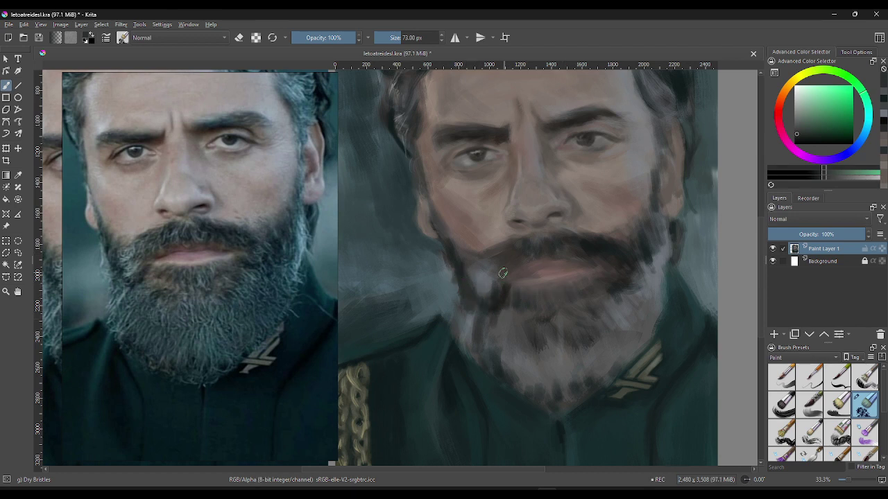
- Dab paint near the mouth's left corner and sample pale blue-grey, dark teal and lighter teal-grey
{"action": "left_click", "coordinate": [580, 246], "text": "ctrl"}
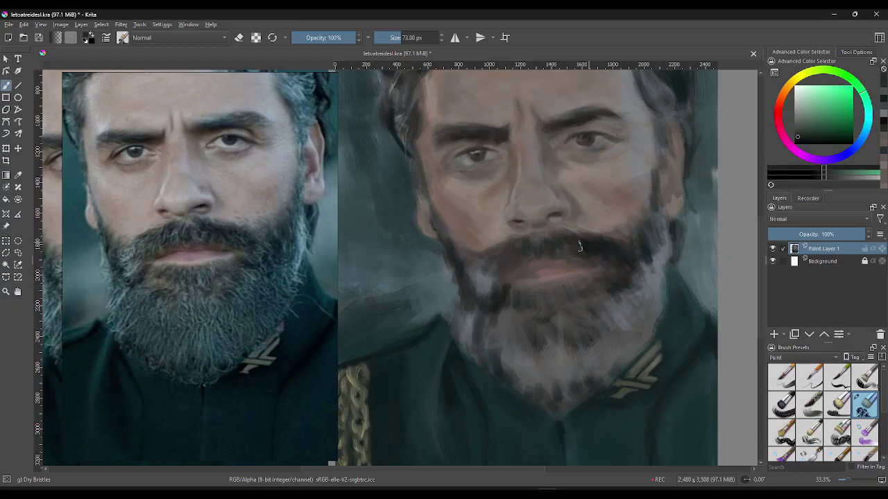
{"action": "left_click_drag", "start_coordinate": [487, 270], "coordinate": [502, 263]}
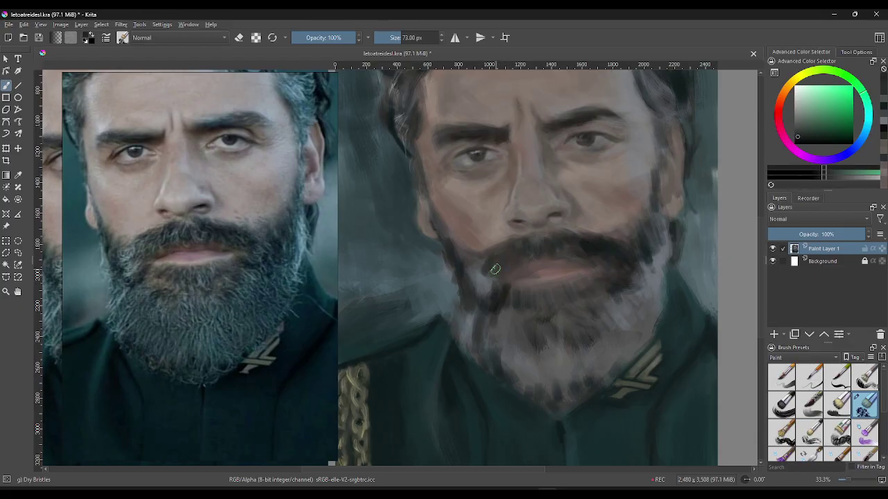
{"action": "left_click", "coordinate": [488, 276], "text": "ctrl"}
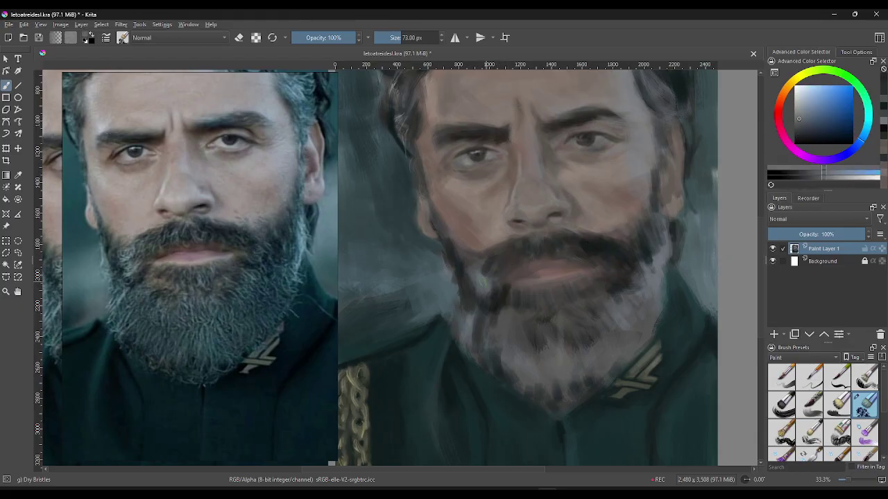
{"action": "left_click", "coordinate": [601, 243], "text": "ctrl"}
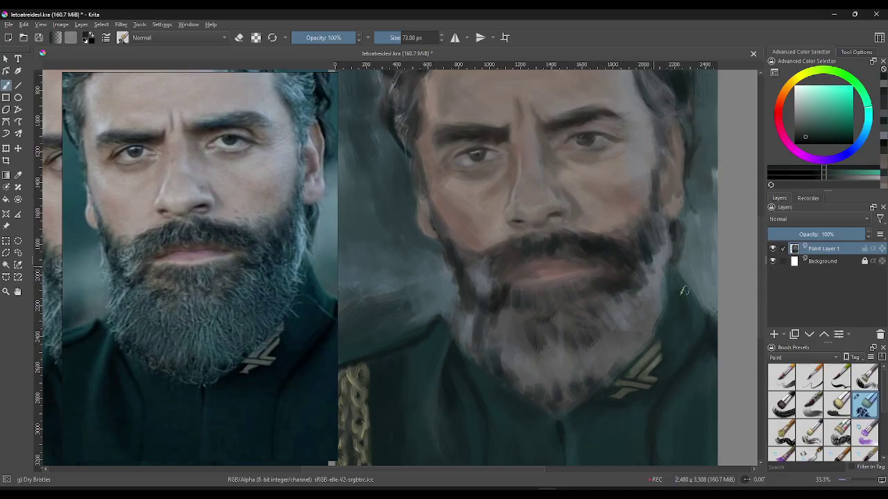
{"action": "left_click", "coordinate": [639, 291], "text": "ctrl"}
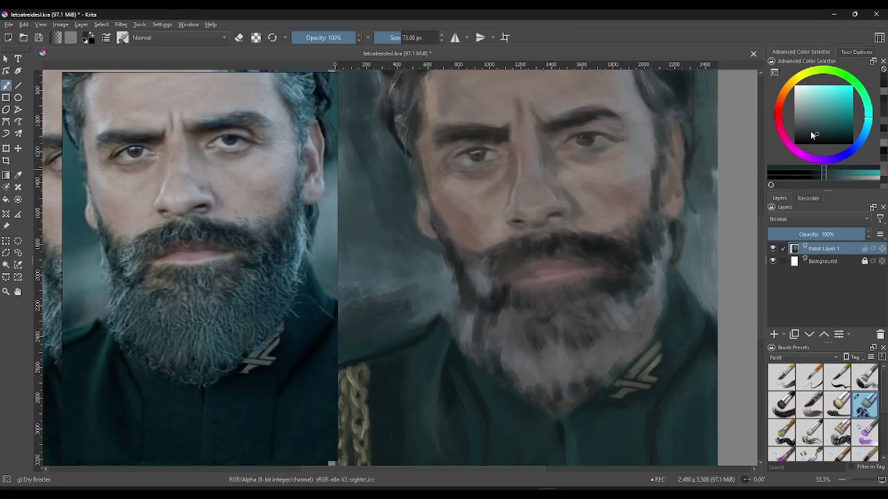
- Switch to a lighter teal-grey, enlarge the brush to about 163 px, and repaint the lower beard
{"action": "left_click_drag", "start_coordinate": [811, 130], "coordinate": [812, 127]}
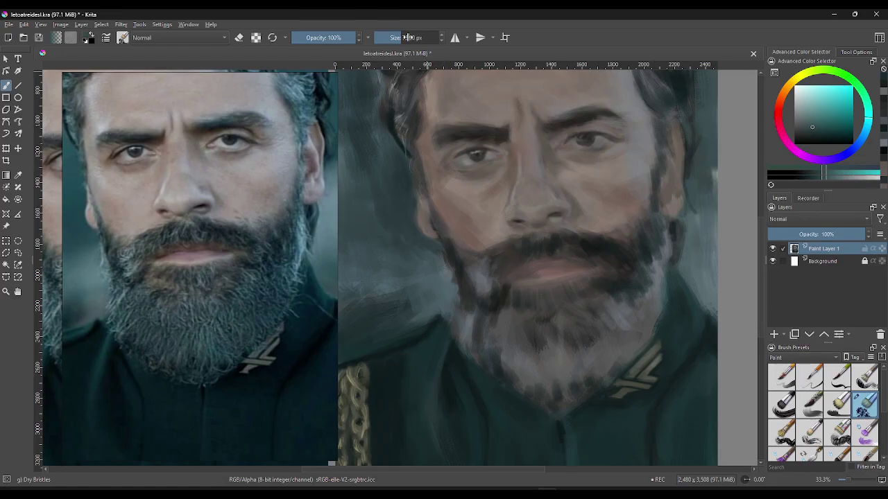
{"action": "left_click_drag", "start_coordinate": [407, 38], "coordinate": [415, 37]}
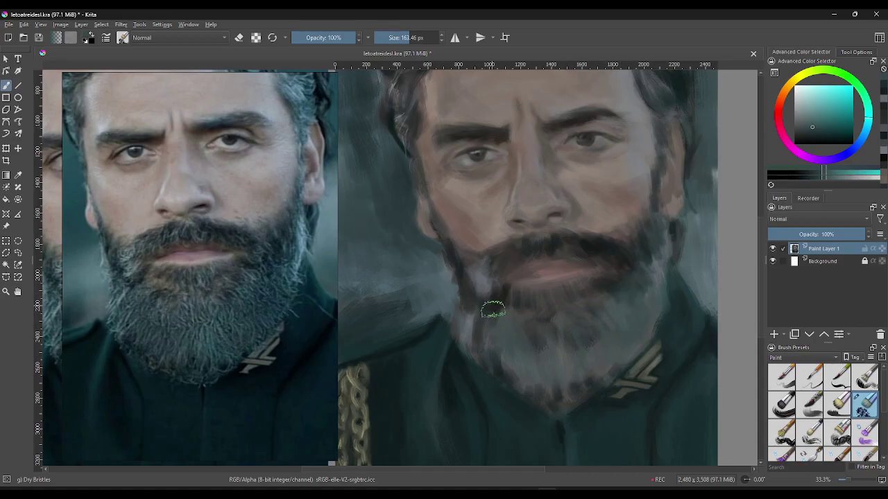
{"action": "left_click_drag", "start_coordinate": [492, 307], "coordinate": [472, 296]}
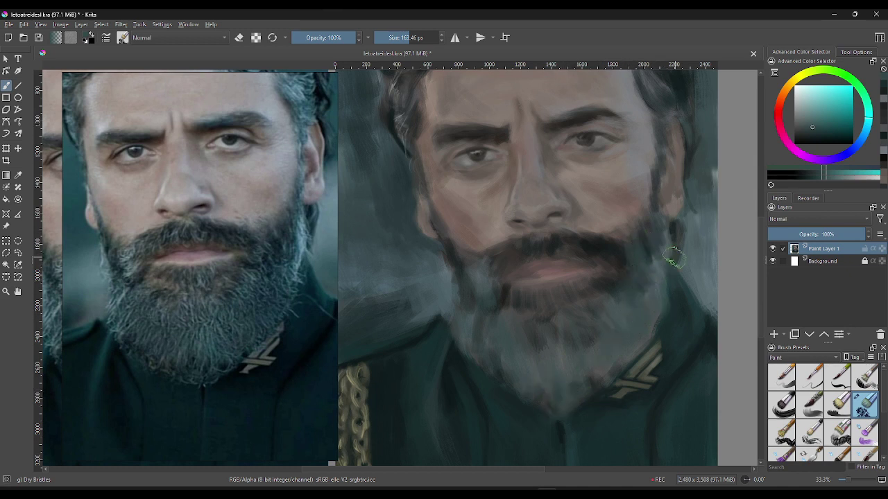
{"action": "scroll", "coordinate": [615, 188], "scroll_direction": "up", "scroll_amount": 2}
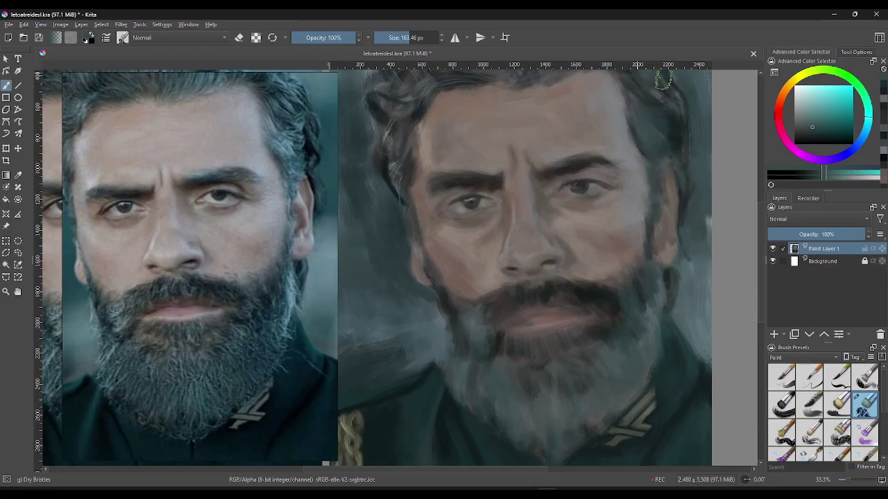
{"action": "scroll", "coordinate": [669, 153], "scroll_direction": "up", "scroll_amount": 1}
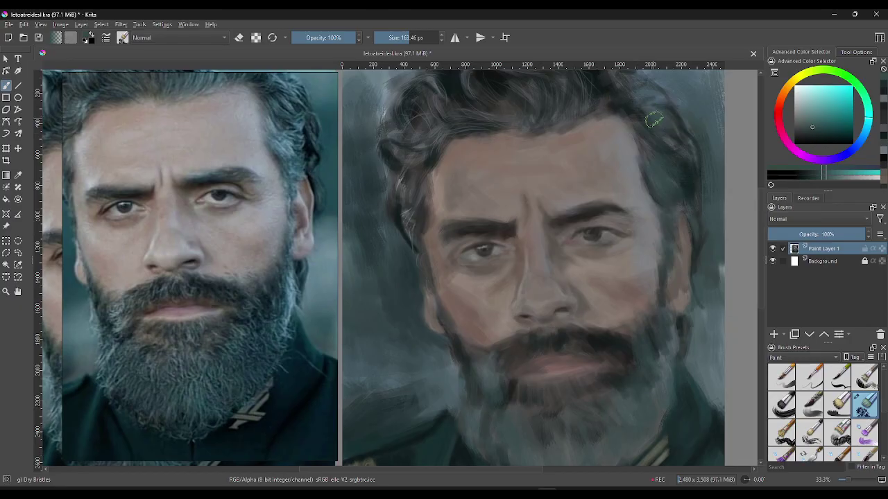
{"action": "scroll", "coordinate": [677, 204], "scroll_direction": "down", "scroll_amount": 2}
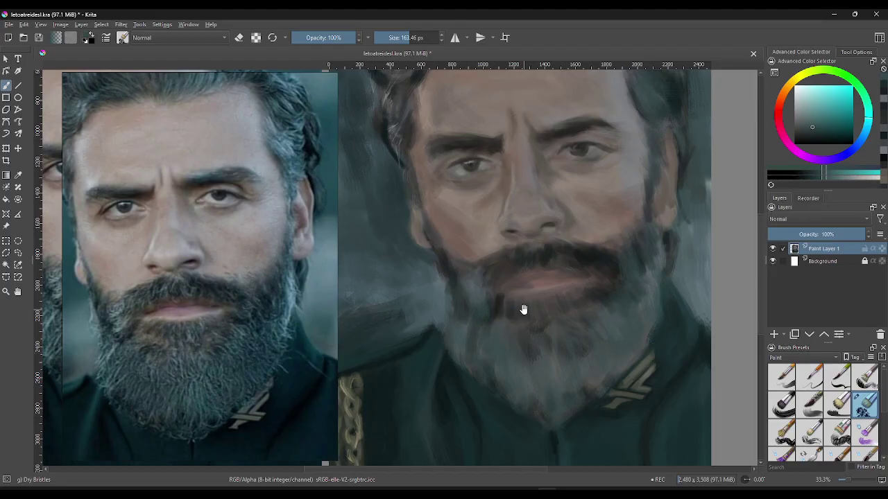
- Reframe on the beard and sample its teals plus the muted reds of the lips
{"action": "mouse_move", "coordinate": [521, 307]}
{"action": "left_mouse_down"}
{"action": "mouse_move", "coordinate": [527, 335]}
{"action": "mouse_move", "coordinate": [539, 333]}
{"action": "left_mouse_up"}
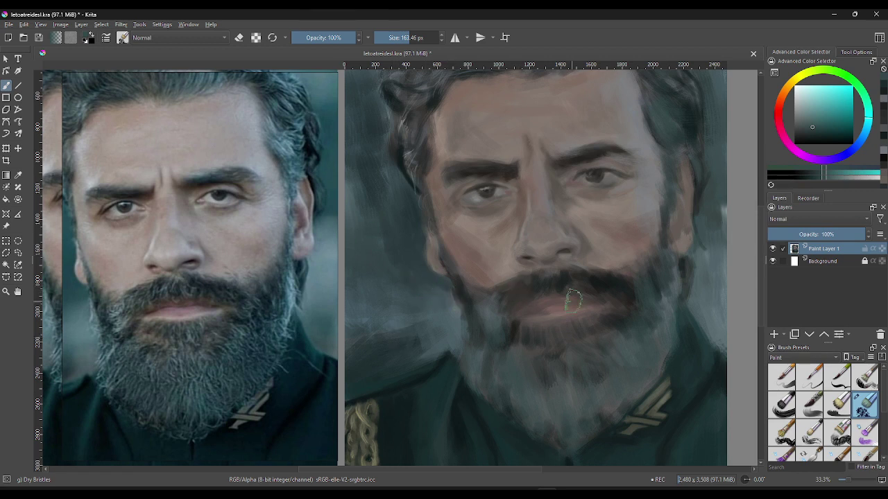
{"action": "left_click", "coordinate": [604, 275], "text": "ctrl"}
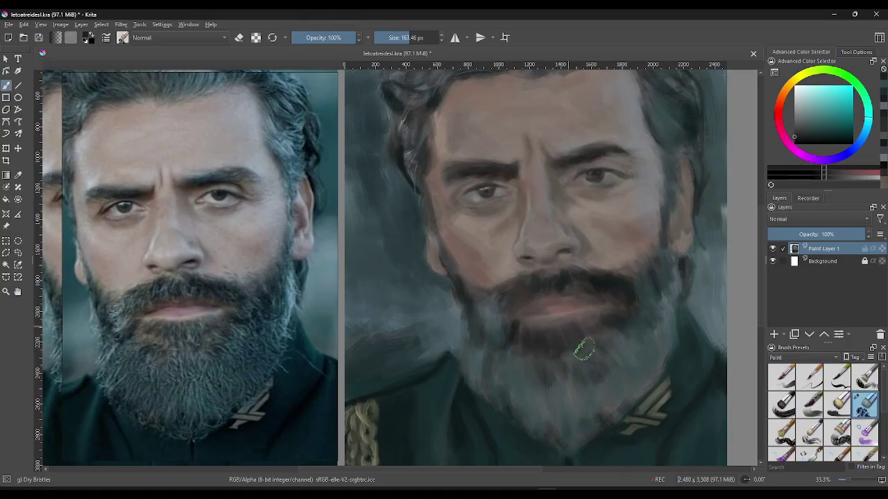
{"action": "left_click", "coordinate": [640, 324], "text": "ctrl"}
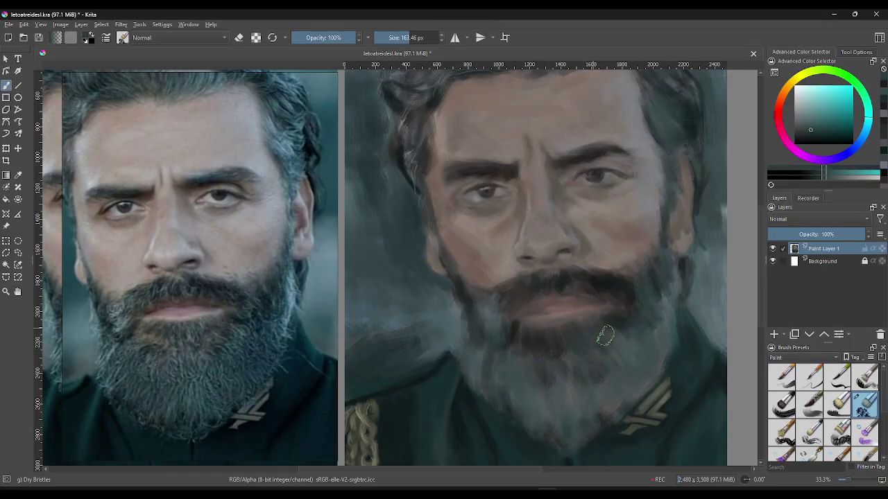
{"action": "left_click", "coordinate": [568, 298], "text": "ctrl"}
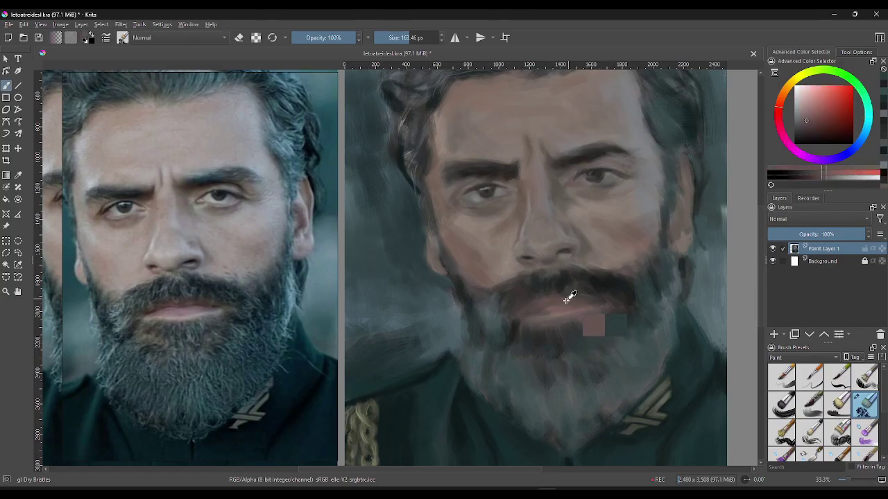
{"action": "left_click", "coordinate": [548, 308], "text": "ctrl"}
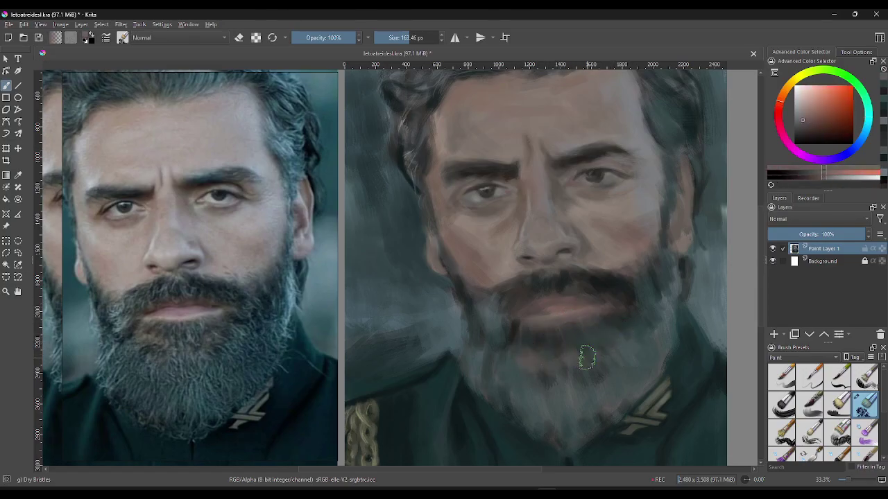
{"action": "left_click", "coordinate": [569, 340], "text": "ctrl"}
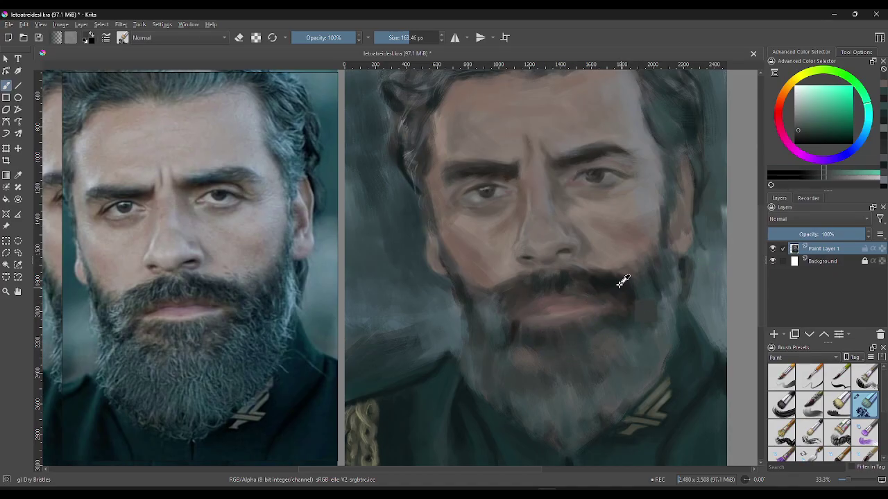
- Sample a darker beard teal, shrink the brush to 30 px, and paint a fine beard stroke
{"action": "left_click", "coordinate": [620, 283], "text": "ctrl"}
{"action": "key", "text": "bracketleft"}
{"action": "key", "text": "bracketleft"}
{"action": "key", "text": "bracketleft"}
{"action": "key", "text": "bracketleft"}
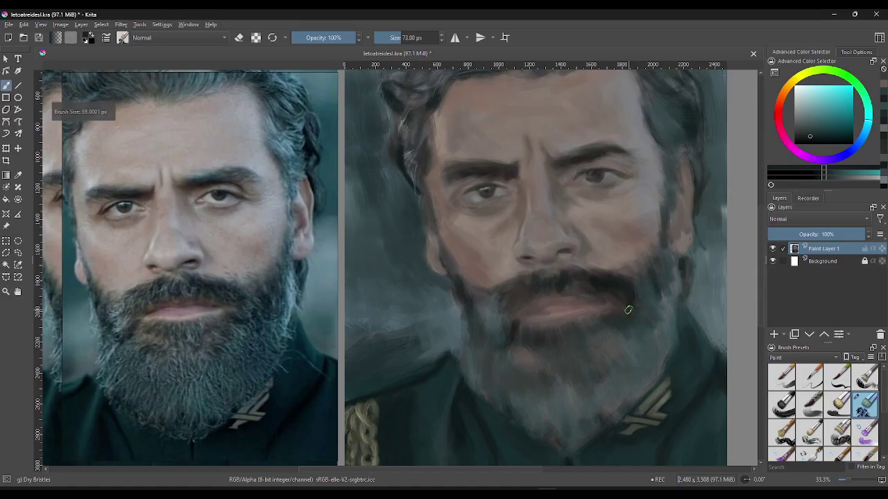
{"action": "key", "text": "bracketleft"}
{"action": "key", "text": "bracketleft"}
{"action": "key", "text": "bracketleft"}
{"action": "key", "text": "bracketleft"}
{"action": "key", "text": "bracketleft"}
{"action": "key", "text": "bracketleft"}
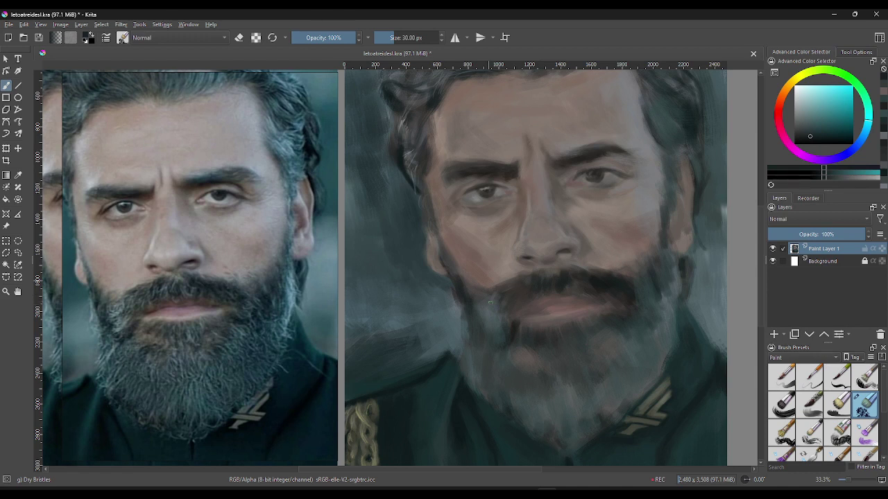
{"action": "left_click_drag", "start_coordinate": [498, 319], "coordinate": [505, 319]}
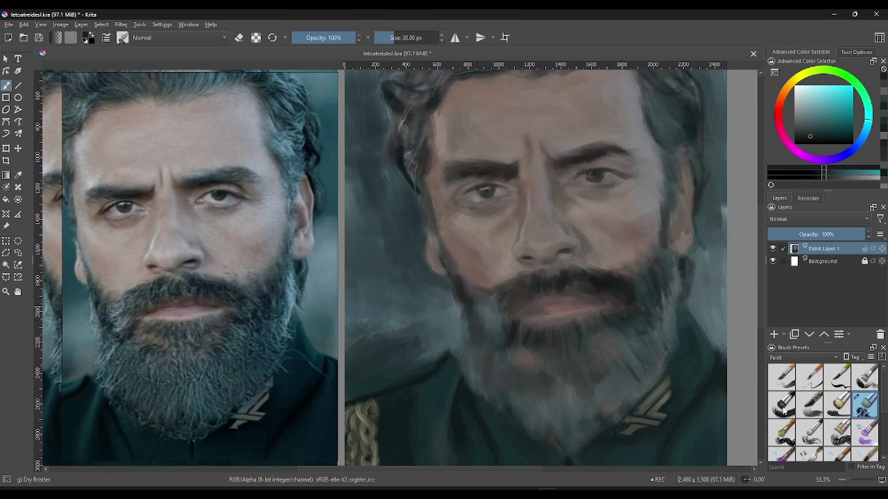
- With the Dry Bristles Eroded preset, texture the chin and the beard's right edge along the jaw
{"action": "left_click", "coordinate": [784, 431]}
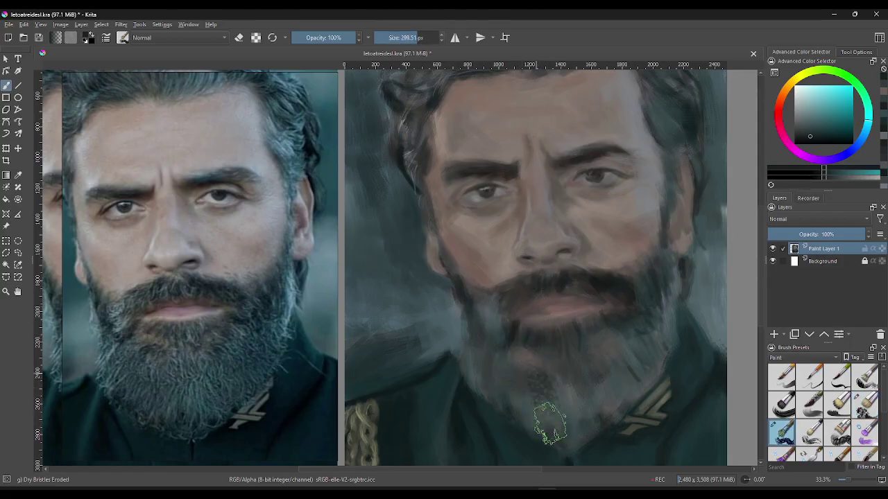
{"action": "left_click_drag", "start_coordinate": [556, 394], "coordinate": [575, 426]}
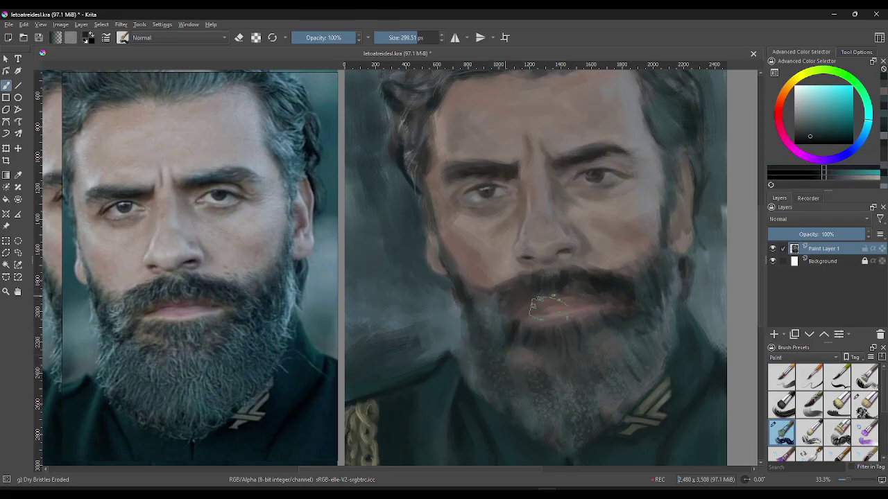
{"action": "mouse_move", "coordinate": [684, 337]}
{"action": "left_mouse_down"}
{"action": "mouse_move", "coordinate": [650, 297]}
{"action": "mouse_move", "coordinate": [677, 291]}
{"action": "left_mouse_up"}
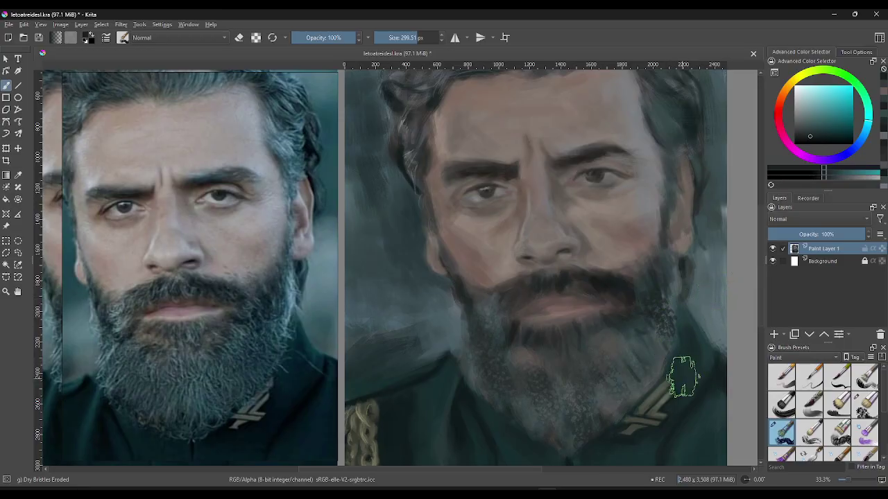
{"action": "mouse_move", "coordinate": [673, 305]}
{"action": "left_mouse_down"}
{"action": "mouse_move", "coordinate": [684, 337]}
{"action": "mouse_move", "coordinate": [654, 327]}
{"action": "left_mouse_up"}
{"action": "left_click_drag", "start_coordinate": [689, 363], "coordinate": [673, 287]}
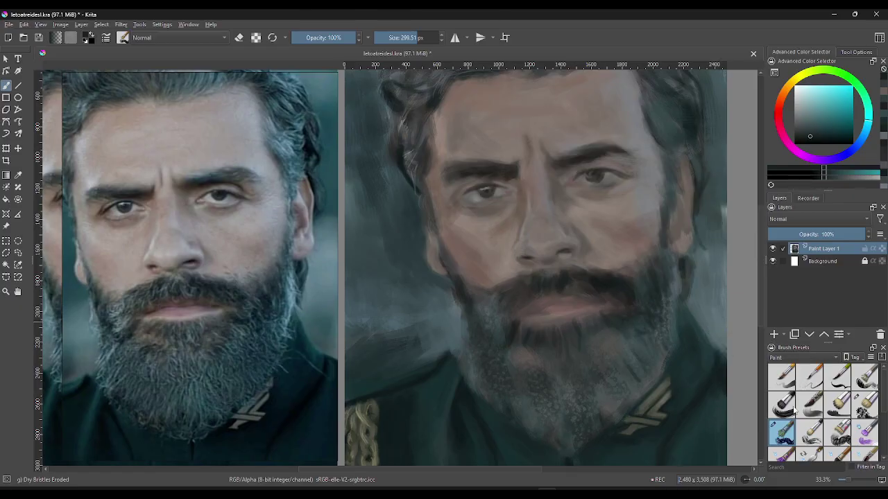
{"action": "scroll", "coordinate": [805, 410], "scroll_direction": "down", "scroll_amount": 3}
{"action": "scroll", "coordinate": [824, 420], "scroll_direction": "up", "scroll_amount": 3}
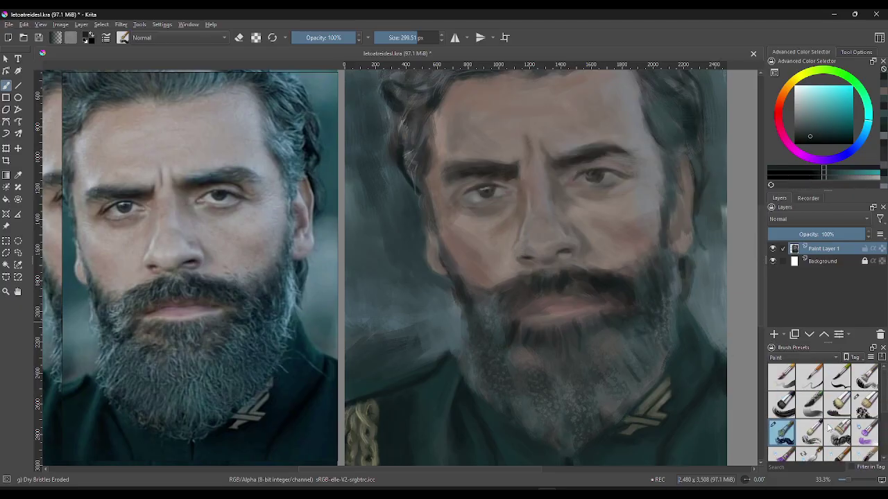
- Use Dry Bristles at about 11 px, sample grey-teal beard colours, then enlarge to about 145 px
{"action": "left_click", "coordinate": [865, 404]}
{"action": "left_click", "coordinate": [385, 38]}
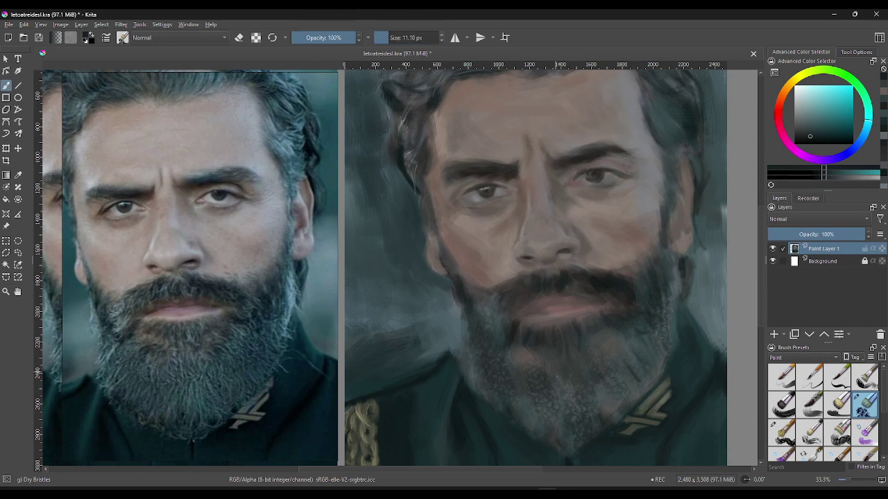
{"action": "left_click", "coordinate": [523, 347], "text": "ctrl"}
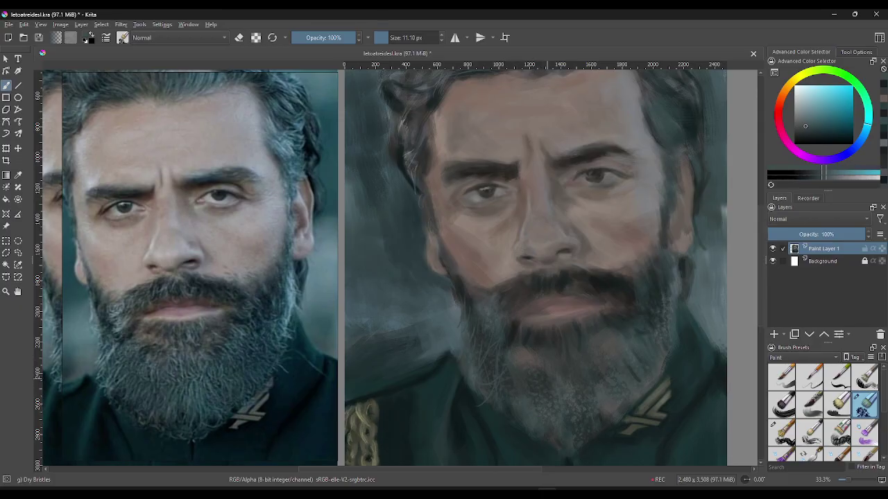
{"action": "left_click", "coordinate": [519, 388], "text": "ctrl"}
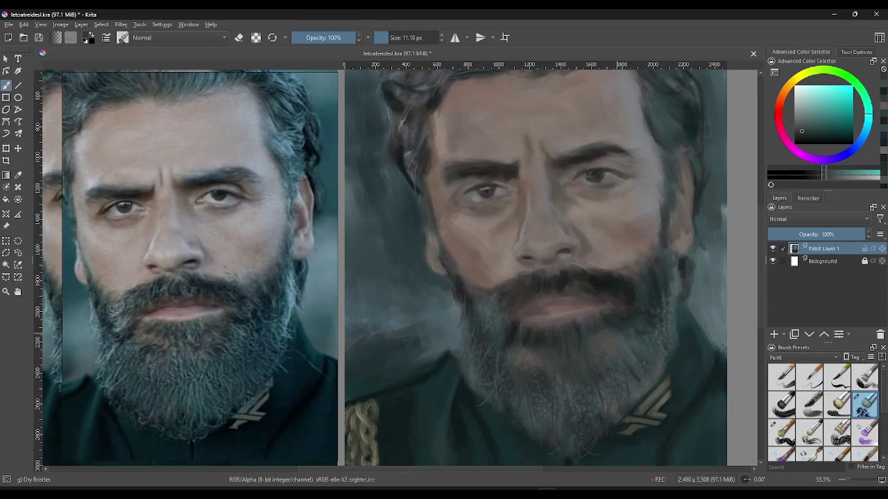
{"action": "left_click", "coordinate": [638, 309], "text": "ctrl"}
{"action": "left_click_drag", "start_coordinate": [402, 37], "coordinate": [427, 38]}
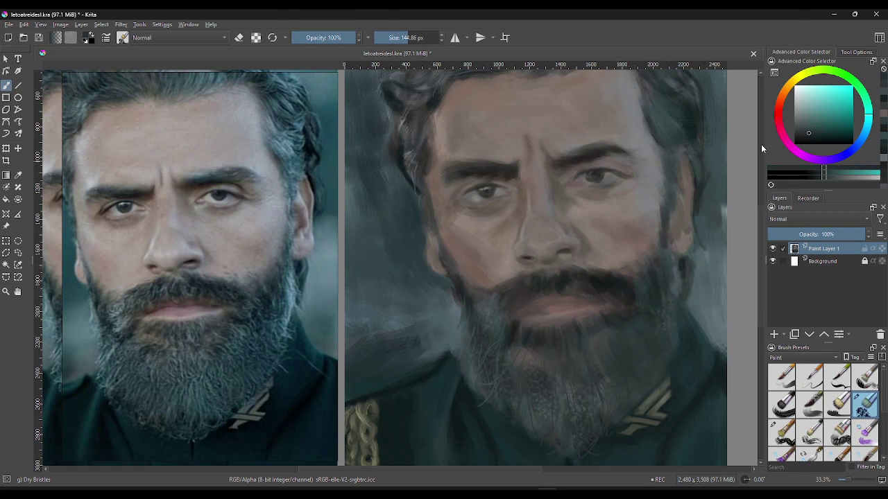
- Pick a lighter teal, sample the beard's green-grey, reduce the brush to about 34 px, and dab the lower beard
{"action": "left_click", "coordinate": [810, 128]}
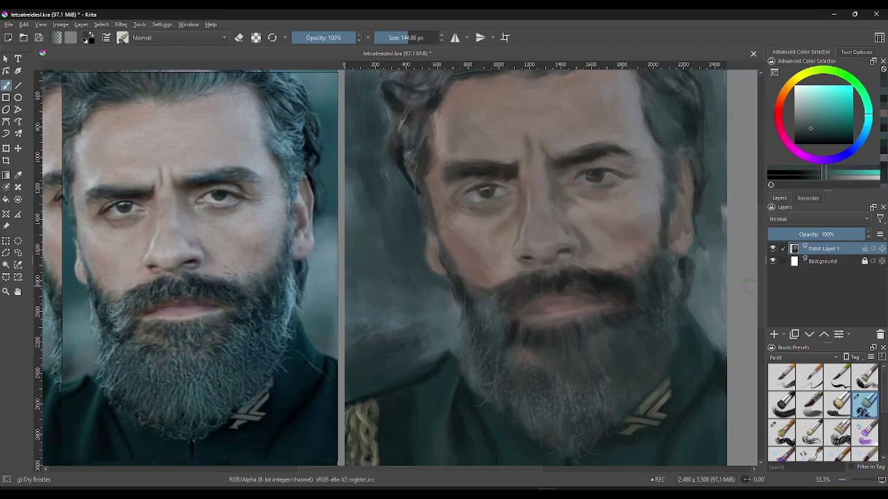
{"action": "left_click", "coordinate": [810, 124]}
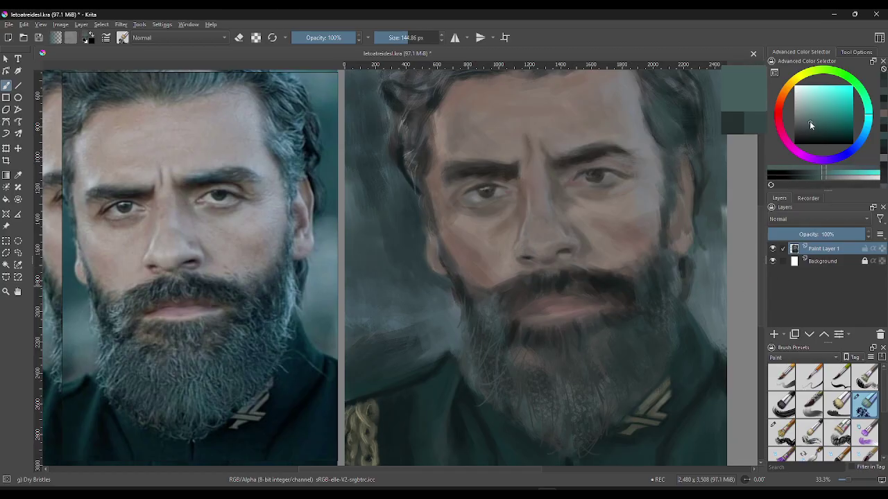
{"action": "left_click_drag", "start_coordinate": [616, 360], "coordinate": [621, 361]}
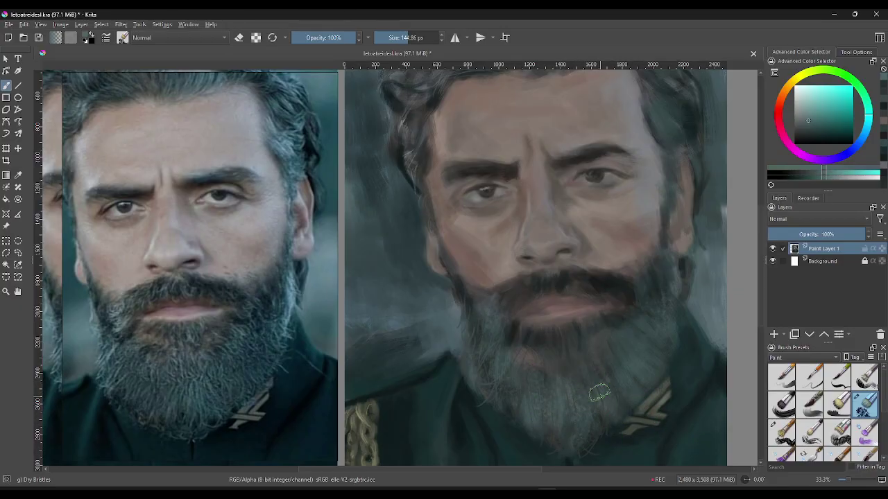
{"action": "left_click", "coordinate": [599, 272], "text": "ctrl"}
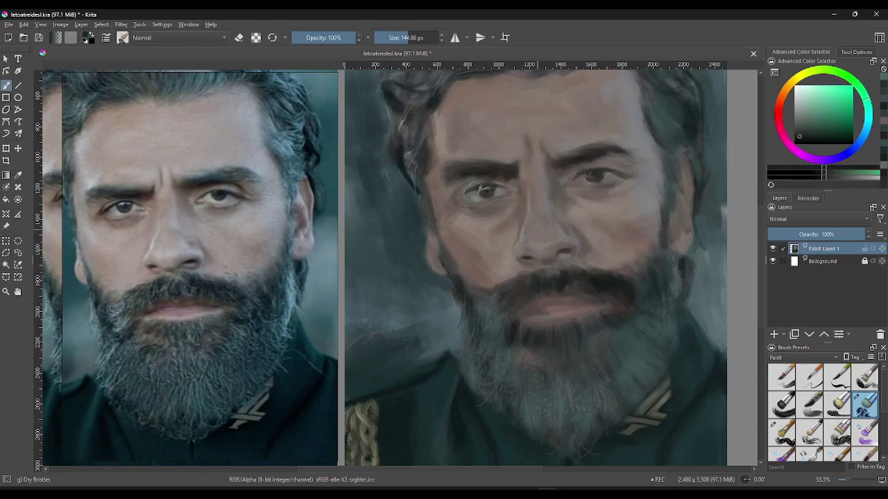
{"action": "left_click", "coordinate": [396, 33]}
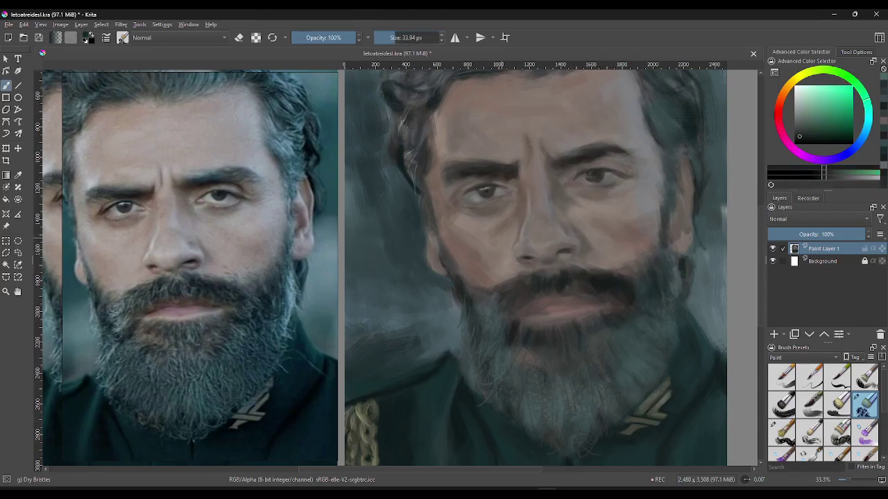
{"action": "left_click", "coordinate": [576, 433]}
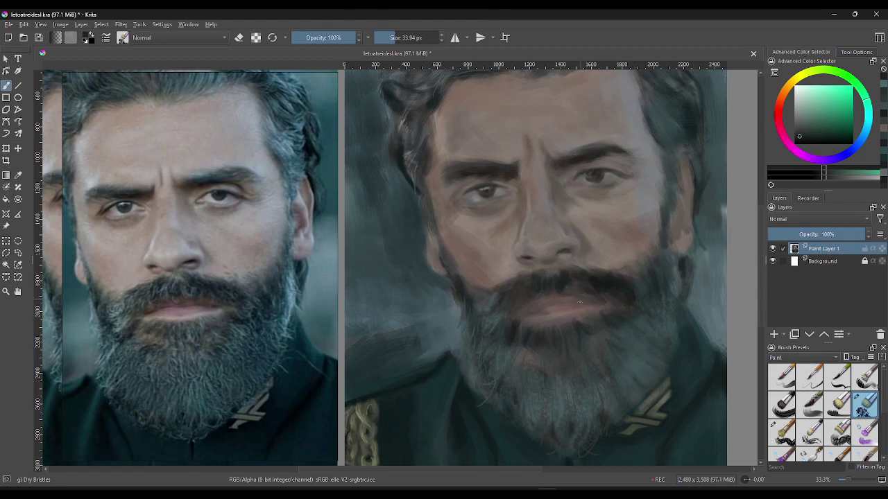
- Shrink the brush to 16 px and sample a bluish grey from the beard
{"action": "key", "text": "bracketleft"}
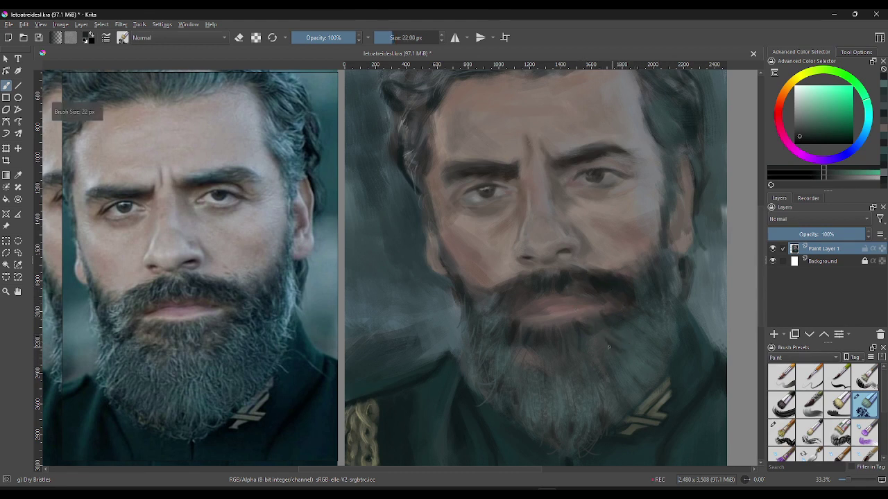
{"action": "key", "text": "bracketleft"}
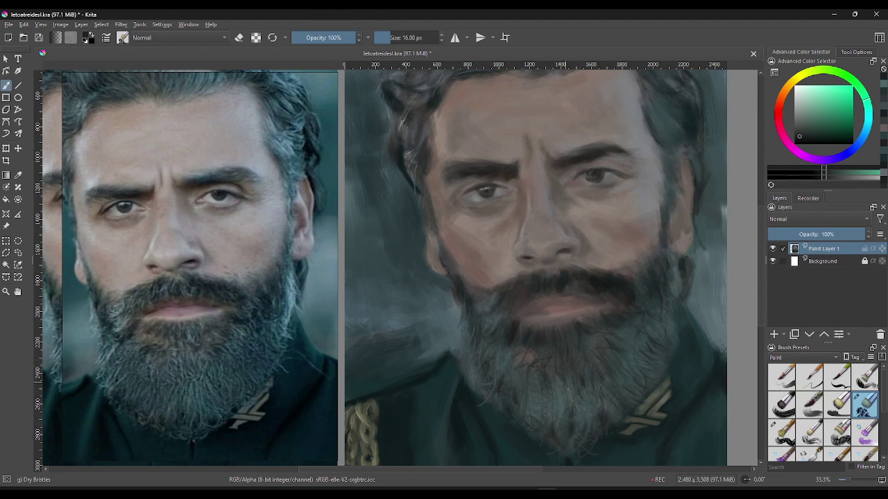
{"action": "left_click", "coordinate": [495, 306], "text": "ctrl"}
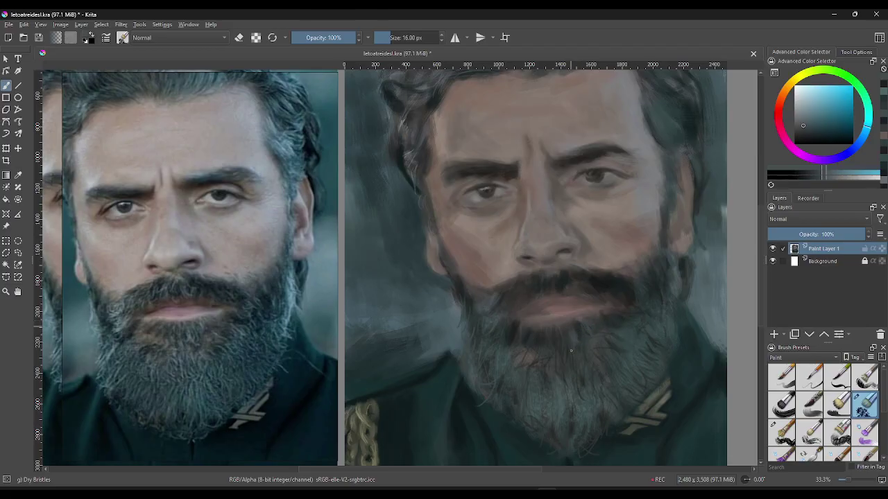
- Sample grey and dark teal beard tones, pick a new colour, and stroke faintly near the cheek
{"action": "left_click", "coordinate": [578, 321], "text": "ctrl"}
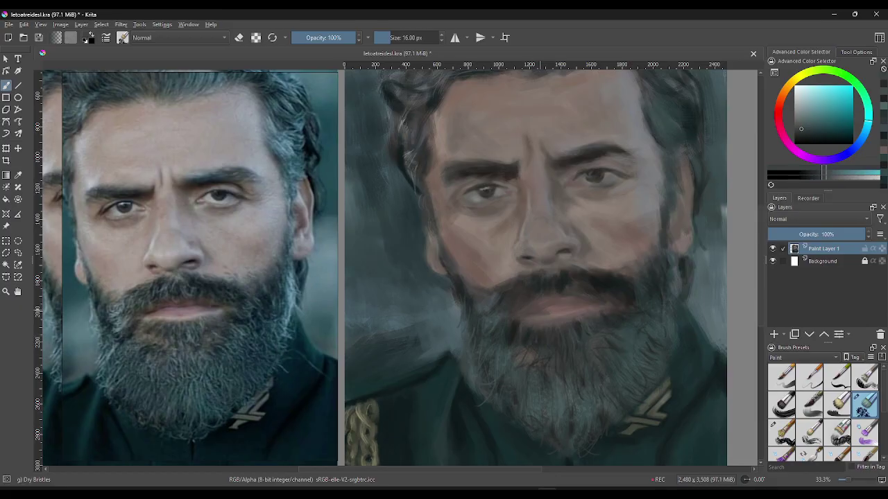
{"action": "left_click", "coordinate": [555, 281], "text": "ctrl"}
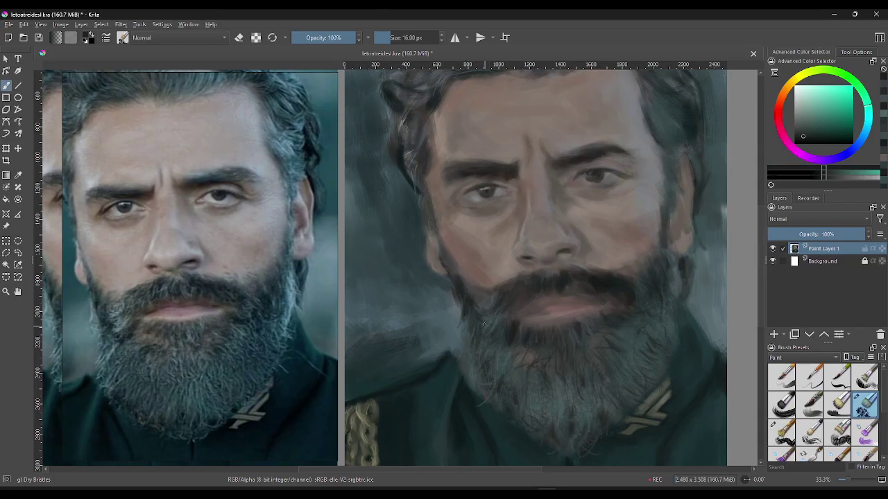
{"action": "left_click", "coordinate": [495, 299], "text": "ctrl"}
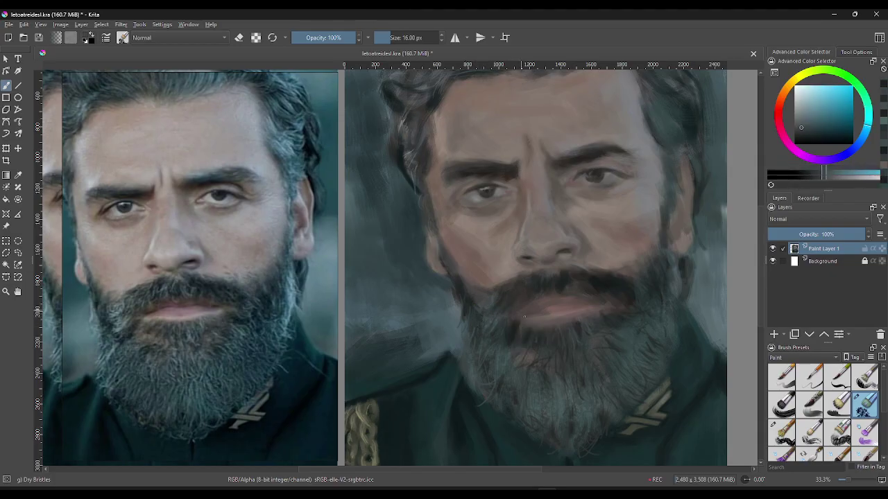
{"action": "left_click", "coordinate": [799, 118]}
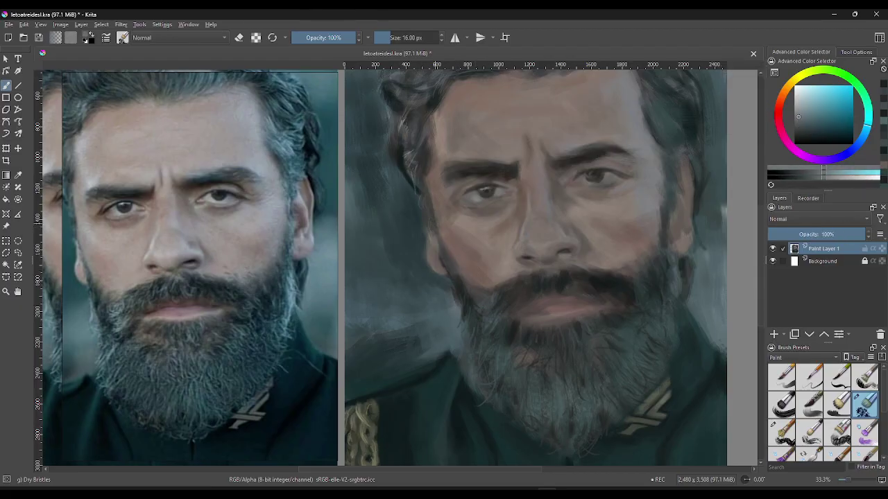
{"action": "left_click_drag", "start_coordinate": [427, 227], "coordinate": [426, 231]}
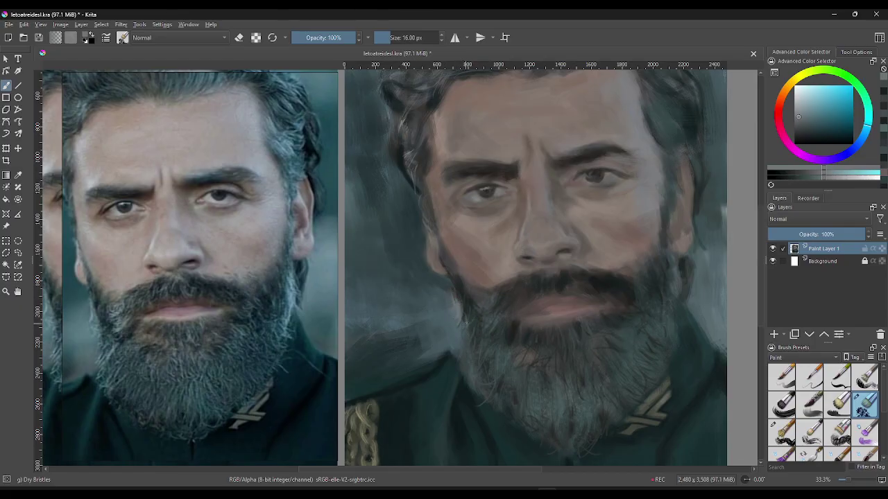
- Sample a series of dark teal, blue-grey and green tones from the painted beard
{"action": "left_click", "coordinate": [478, 317], "text": "ctrl"}
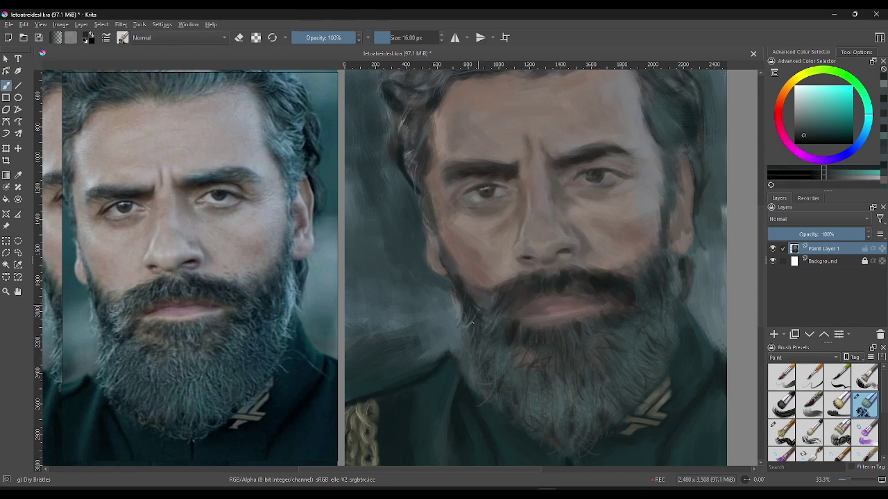
{"action": "left_click", "coordinate": [472, 316], "text": "ctrl"}
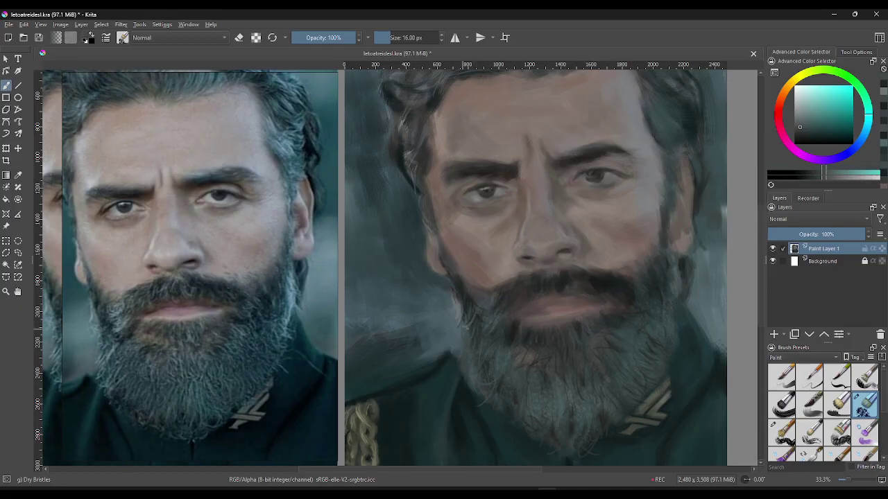
{"action": "left_click", "coordinate": [469, 333], "text": "ctrl"}
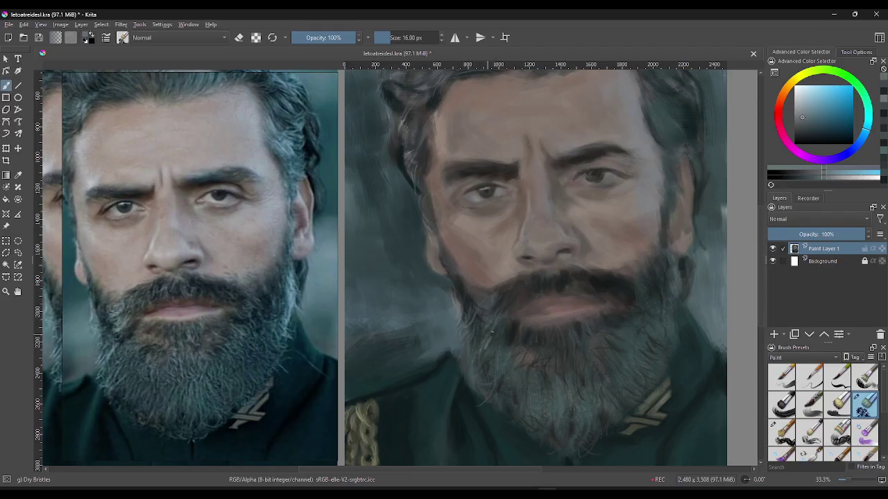
{"action": "left_click", "coordinate": [483, 341], "text": "ctrl"}
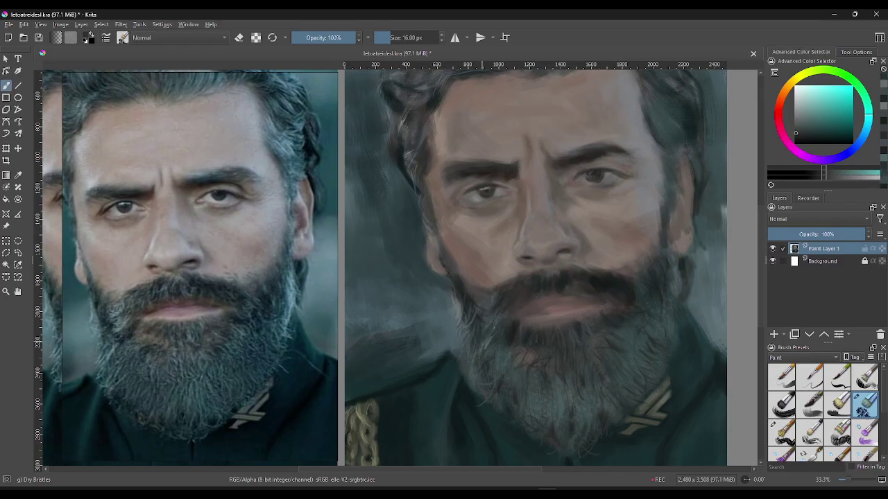
{"action": "left_click", "coordinate": [489, 342], "text": "ctrl"}
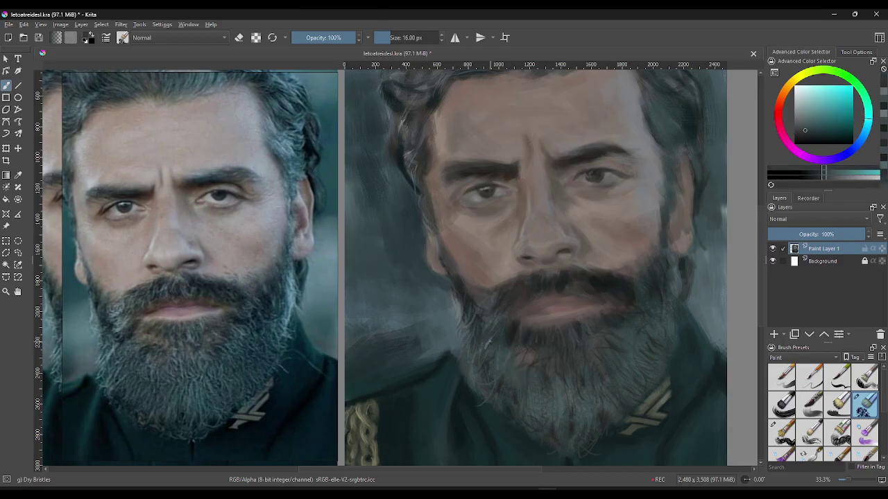
{"action": "left_click", "coordinate": [487, 340], "text": "ctrl"}
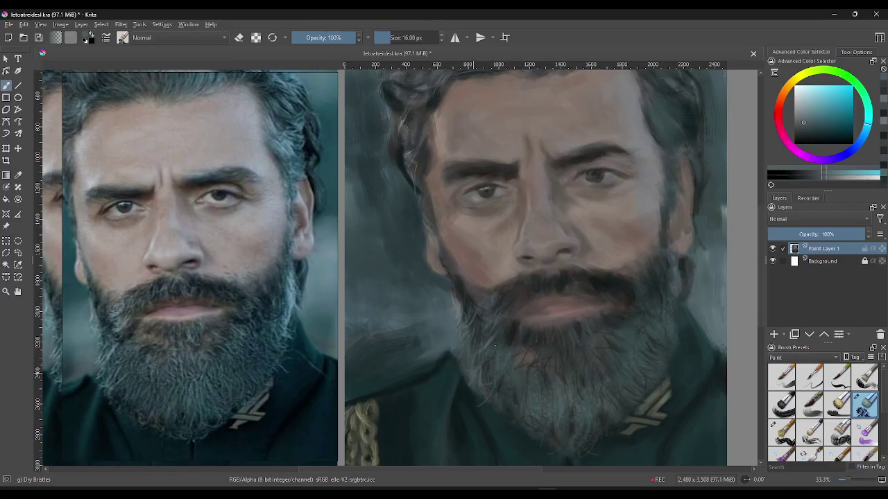
{"action": "left_click", "coordinate": [512, 323], "text": "ctrl"}
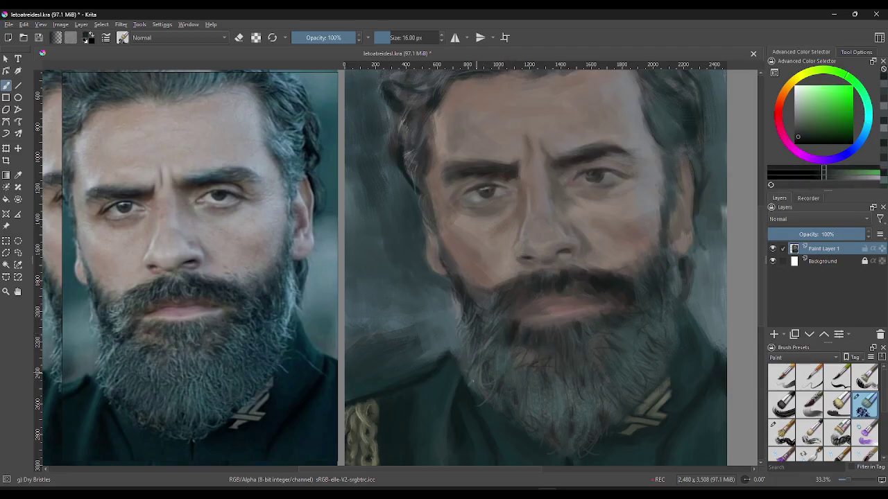
{"action": "left_click", "coordinate": [477, 376], "text": "ctrl"}
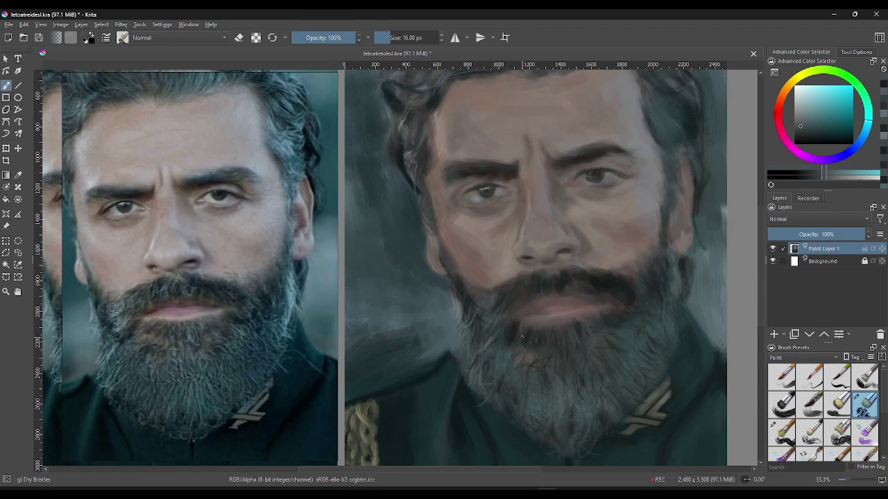
{"action": "left_click", "coordinate": [462, 301], "text": "ctrl"}
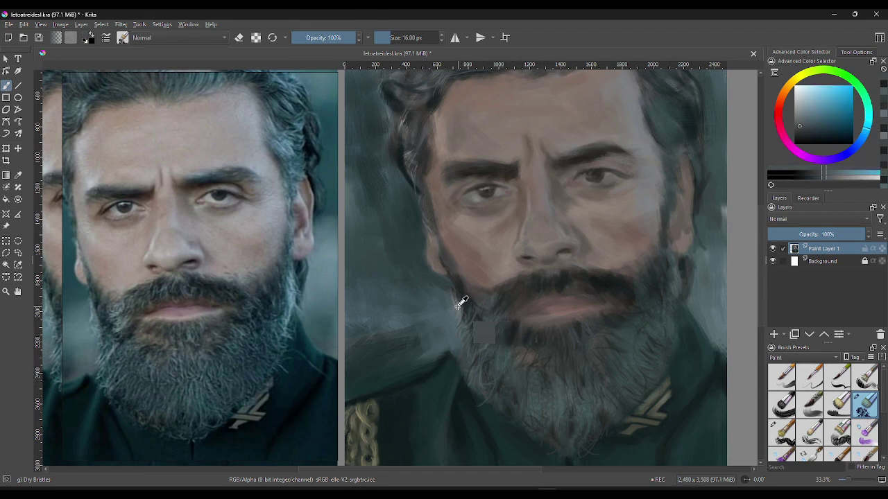
{"action": "left_click", "coordinate": [462, 302], "text": "ctrl"}
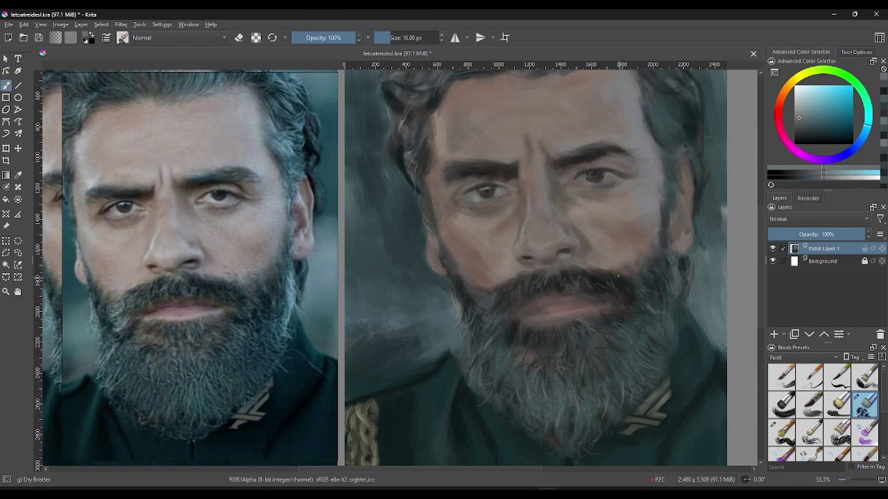
- Sample reddish skin, dark tan, teal, teal-grey and olive-green tones to paint around the mouth and moustache
{"action": "left_click", "coordinate": [604, 264], "text": "ctrl"}
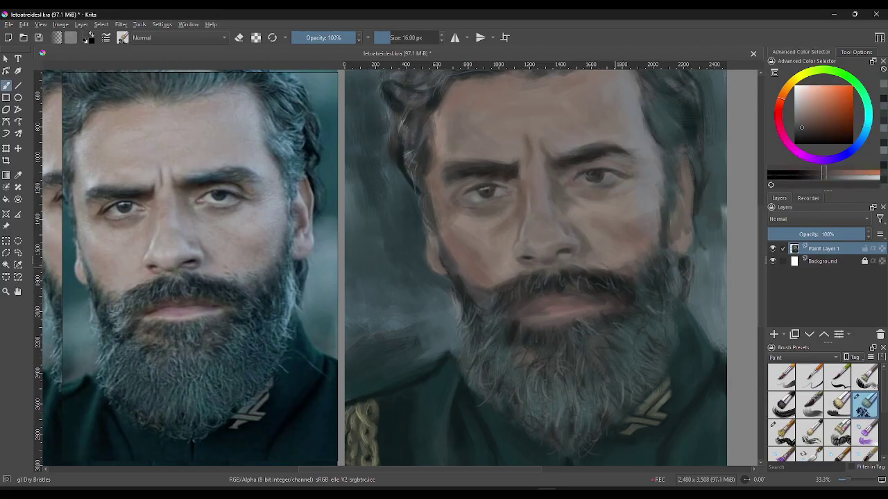
{"action": "left_click", "coordinate": [565, 272], "text": "ctrl"}
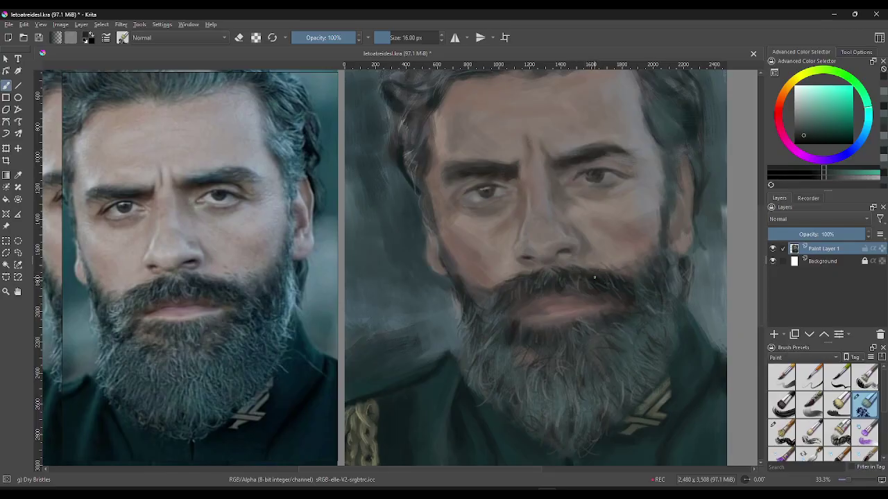
{"action": "left_click", "coordinate": [628, 278], "text": "ctrl"}
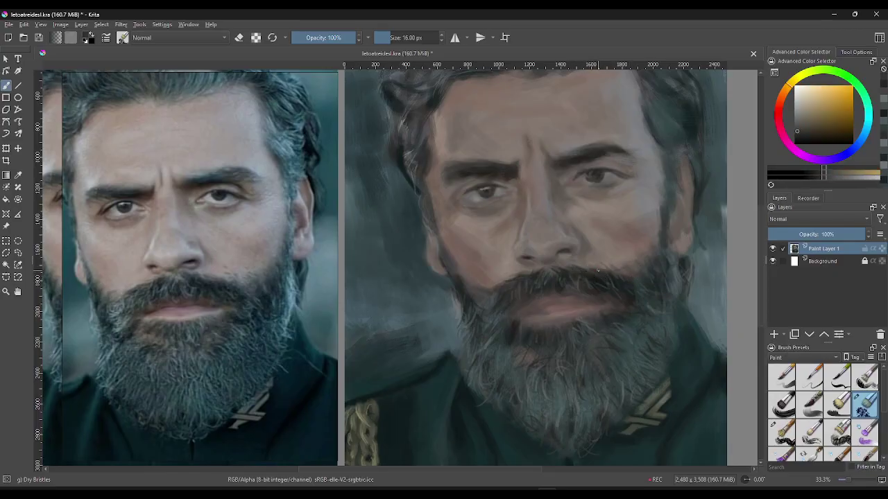
{"action": "left_click", "coordinate": [645, 277], "text": "ctrl"}
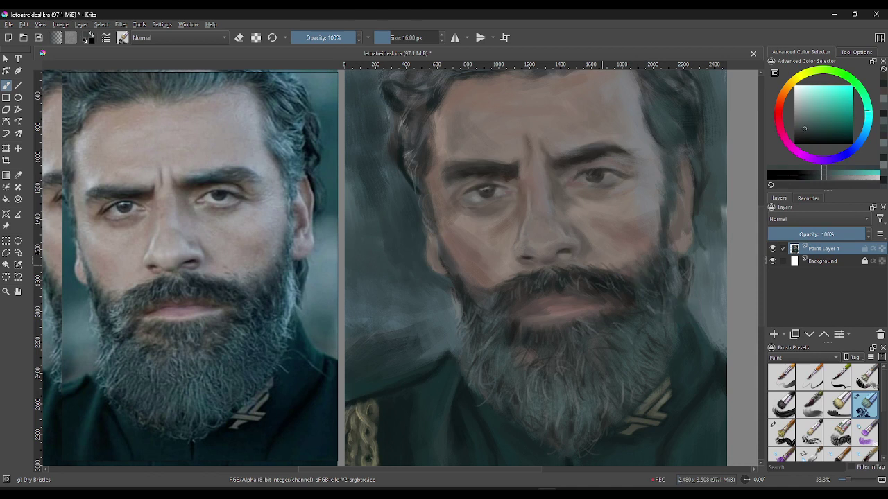
{"action": "left_click", "coordinate": [673, 282], "text": "ctrl"}
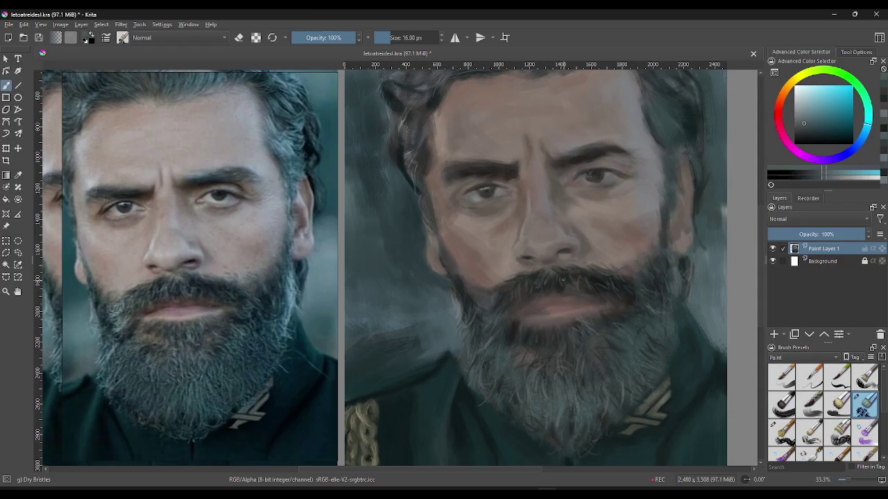
{"action": "left_click", "coordinate": [571, 278], "text": "ctrl"}
{"action": "left_click", "coordinate": [577, 280], "text": "ctrl"}
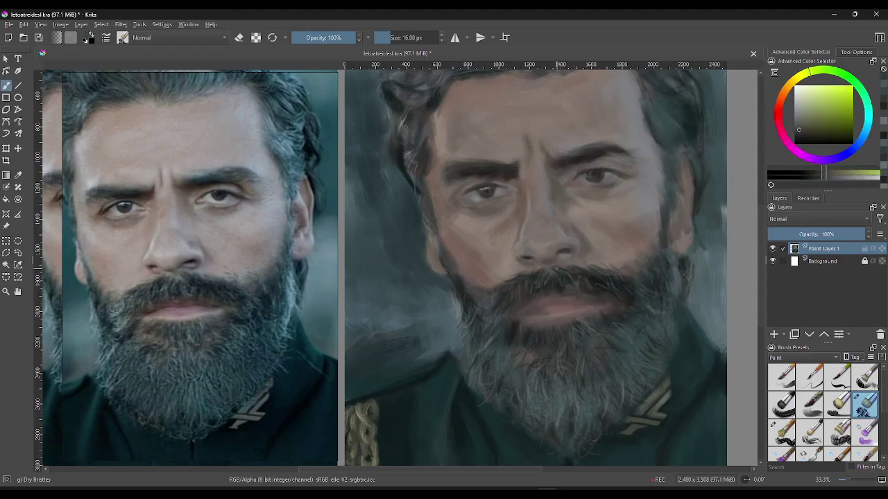
{"action": "left_click", "coordinate": [595, 277], "text": "ctrl"}
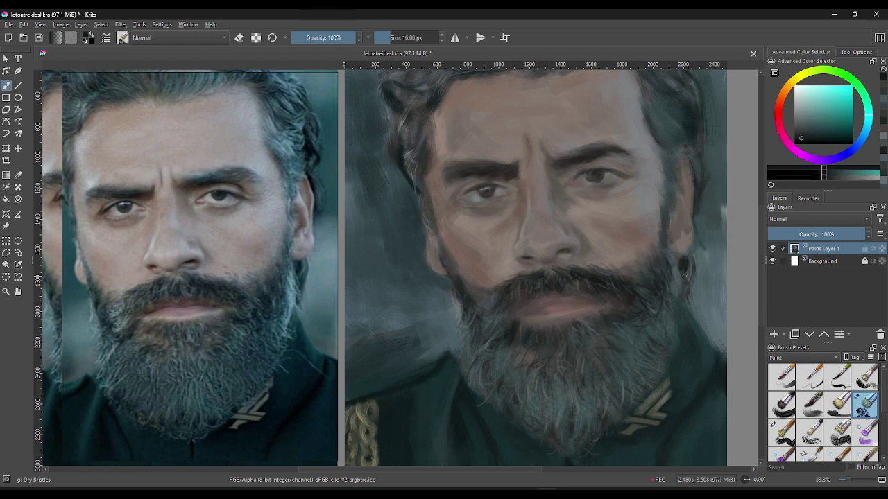
- Sample two canvas colours near the right sideburn to keep brushing the beard and sideburn
{"action": "left_click", "coordinate": [704, 302], "text": "ctrl"}
{"action": "left_click", "coordinate": [685, 291], "text": "ctrl"}
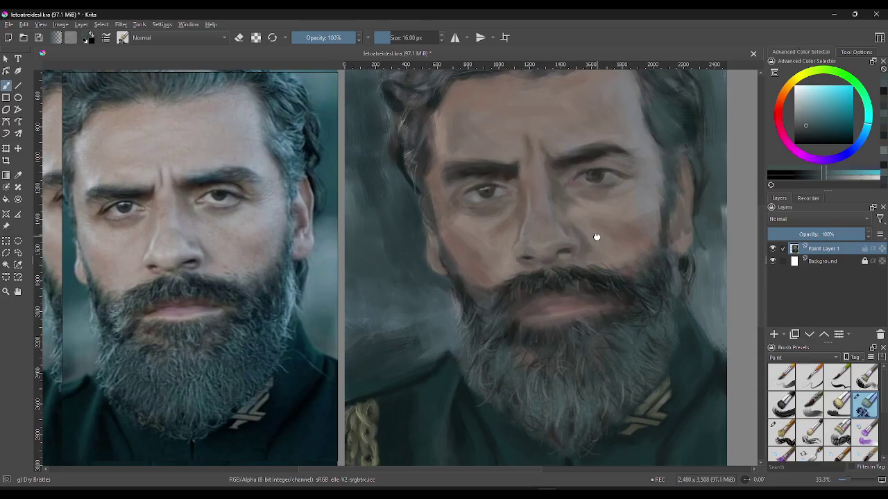
- Zoom in to 50% on the face details, then back out to 33.3% to show the whole painting
{"action": "mouse_move", "coordinate": [593, 236]}
{"action": "left_mouse_down"}
{"action": "mouse_move", "coordinate": [580, 257]}
{"action": "mouse_move", "coordinate": [551, 238]}
{"action": "left_mouse_up"}
{"action": "key", "text": "plus"}
{"action": "mouse_move", "coordinate": [626, 189]}
{"action": "left_mouse_down"}
{"action": "mouse_move", "coordinate": [616, 224]}
{"action": "mouse_move", "coordinate": [633, 218]}
{"action": "mouse_move", "coordinate": [592, 213]}
{"action": "mouse_move", "coordinate": [604, 210]}
{"action": "left_mouse_up"}
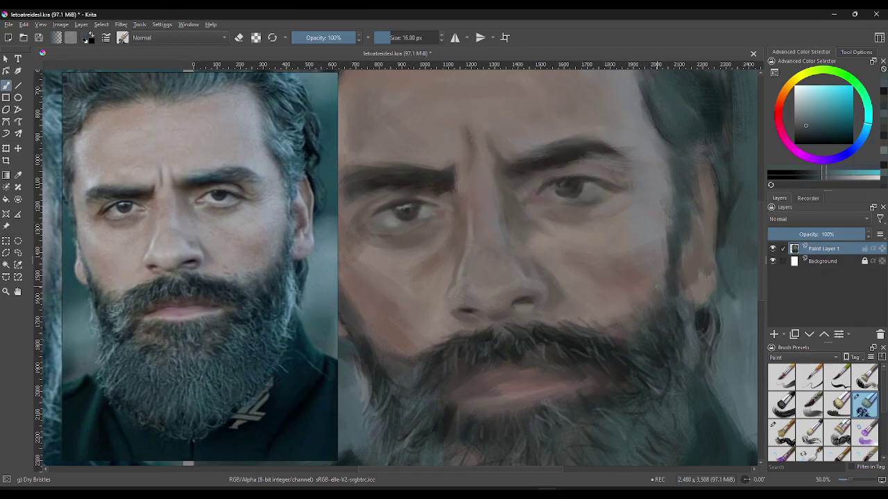
{"action": "scroll", "coordinate": [677, 295], "scroll_direction": "down", "scroll_amount": 1}
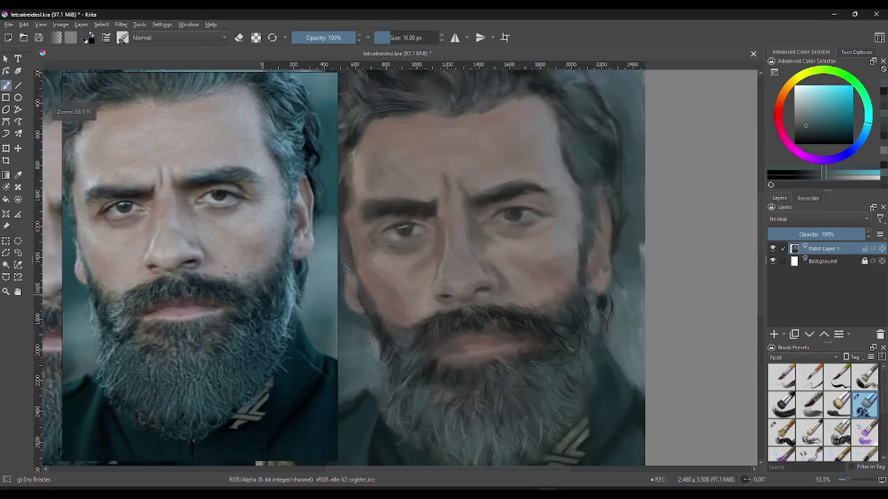
{"action": "left_click_drag", "start_coordinate": [618, 284], "coordinate": [657, 275]}
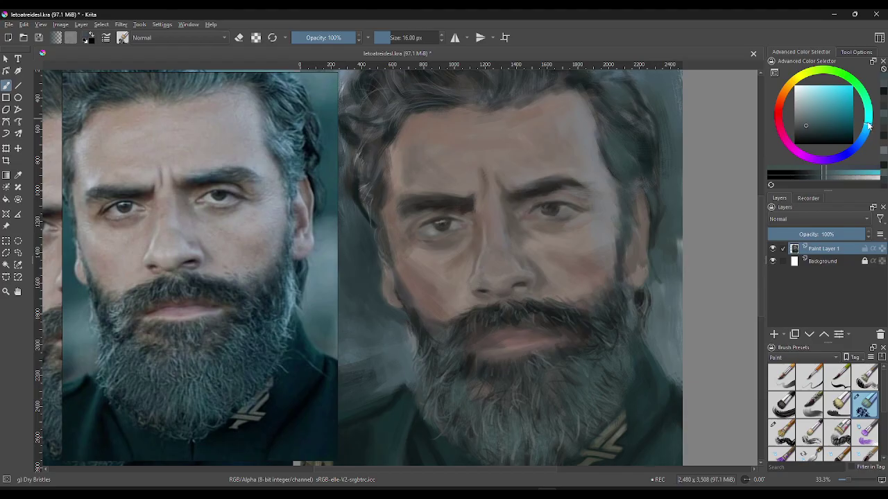
- Set a pale teal via the colour selector's hue and brightness, and reduce the brush to 13 px
{"action": "left_click_drag", "start_coordinate": [870, 129], "coordinate": [870, 122]}
{"action": "left_click_drag", "start_coordinate": [831, 174], "coordinate": [845, 179]}
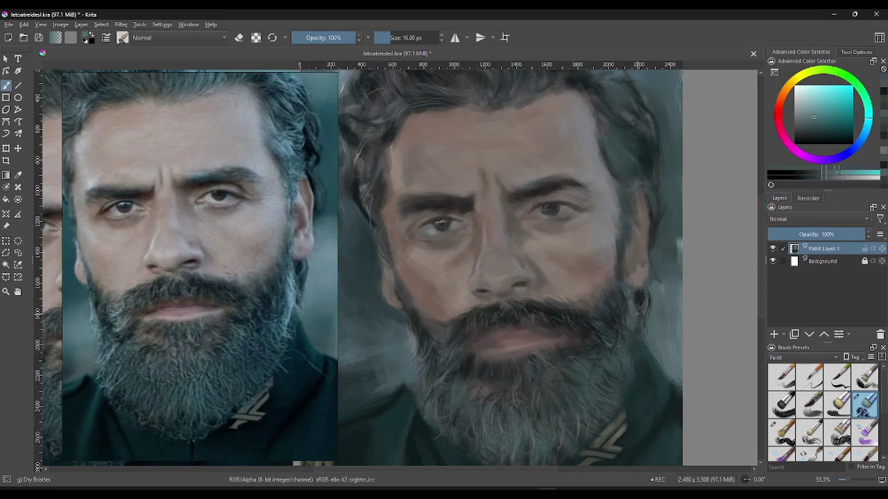
{"action": "key", "text": "bracketleft"}
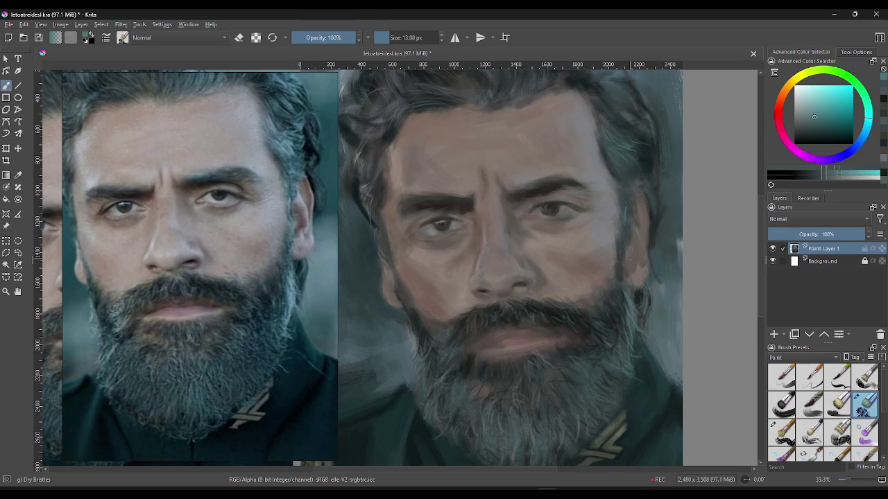
- Paint light hair strands with Dry Bristles, switching between darker and lighter teal-grey shades
{"action": "left_click_drag", "start_coordinate": [622, 254], "coordinate": [623, 275]}
{"action": "left_click", "coordinate": [627, 300], "text": "ctrl"}
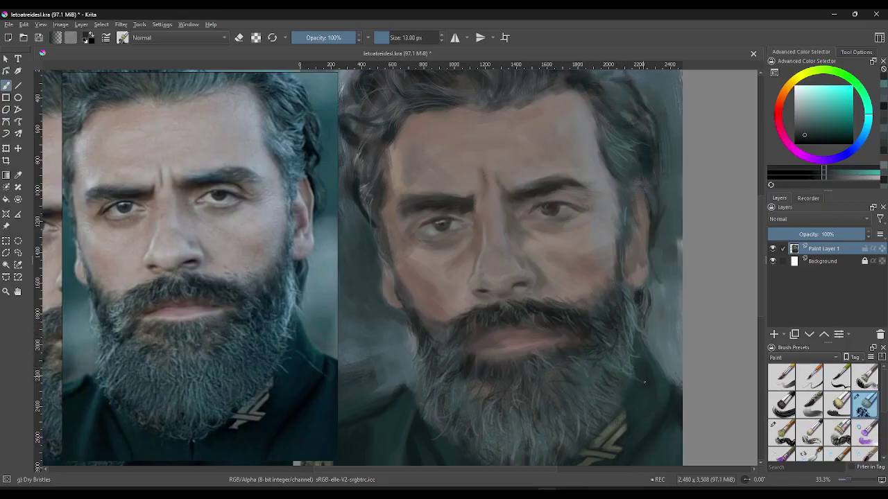
{"action": "left_click", "coordinate": [640, 325], "text": "ctrl"}
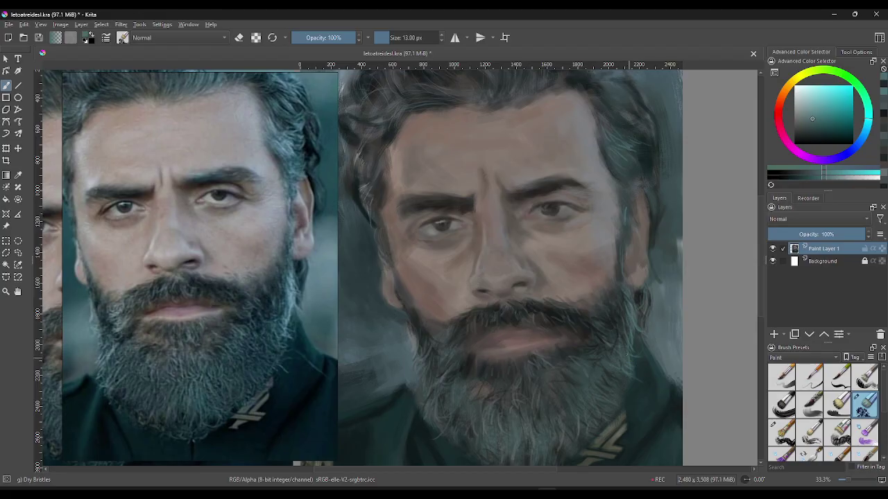
{"action": "mouse_move", "coordinate": [844, 176]}
{"action": "left_click", "coordinate": [834, 181]}
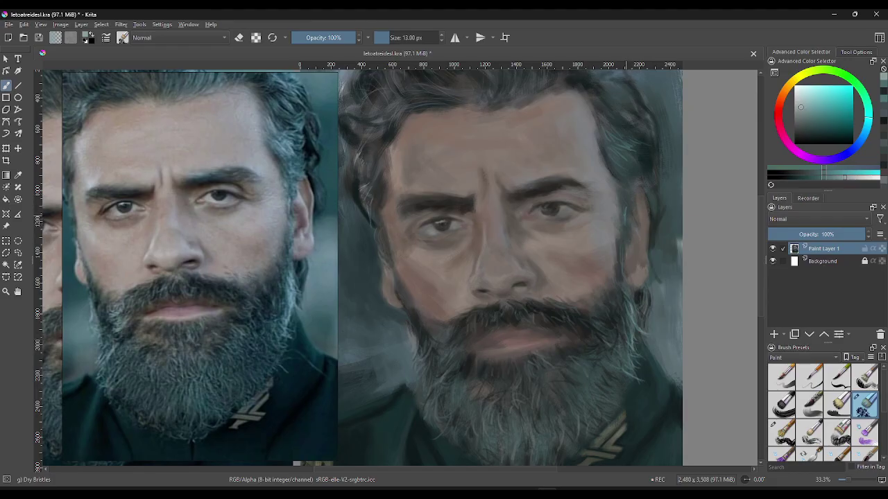
{"action": "left_click_drag", "start_coordinate": [623, 228], "coordinate": [623, 217]}
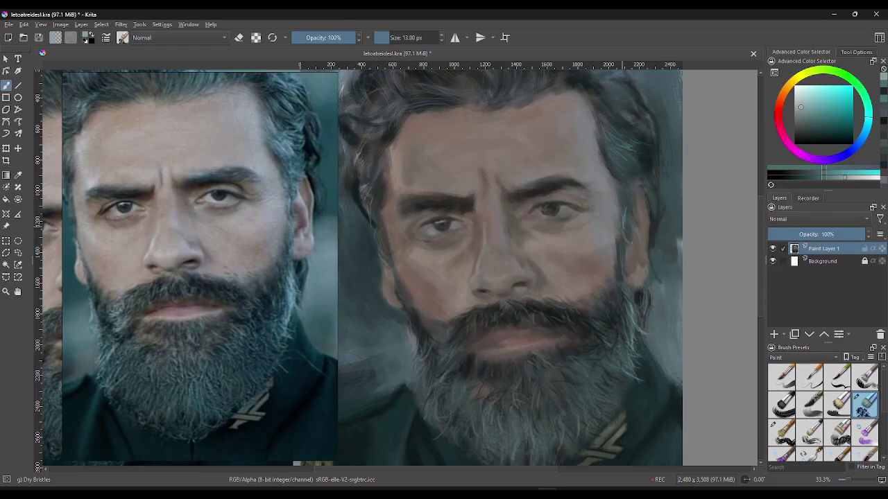
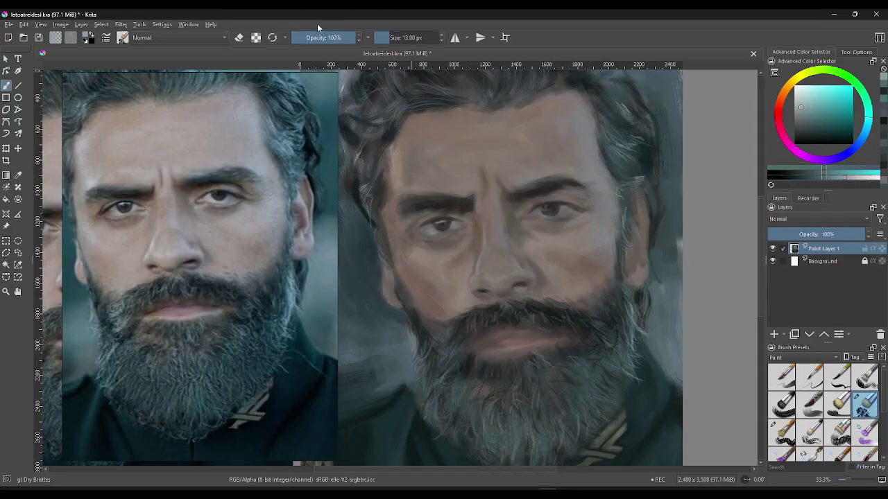
- Lower the brush opacity to 66% and shrink the brush down to 55 px
{"action": "left_click", "coordinate": [336, 38]}
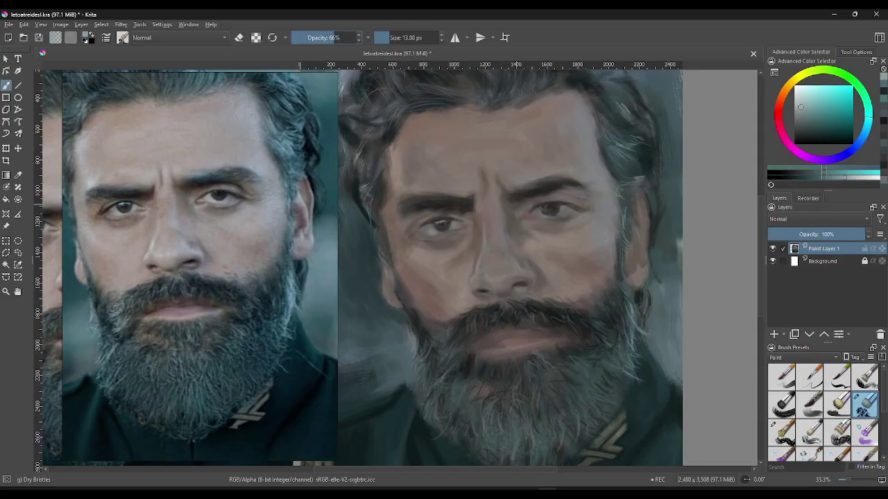
{"action": "left_click_drag", "start_coordinate": [499, 232], "coordinate": [603, 161]}
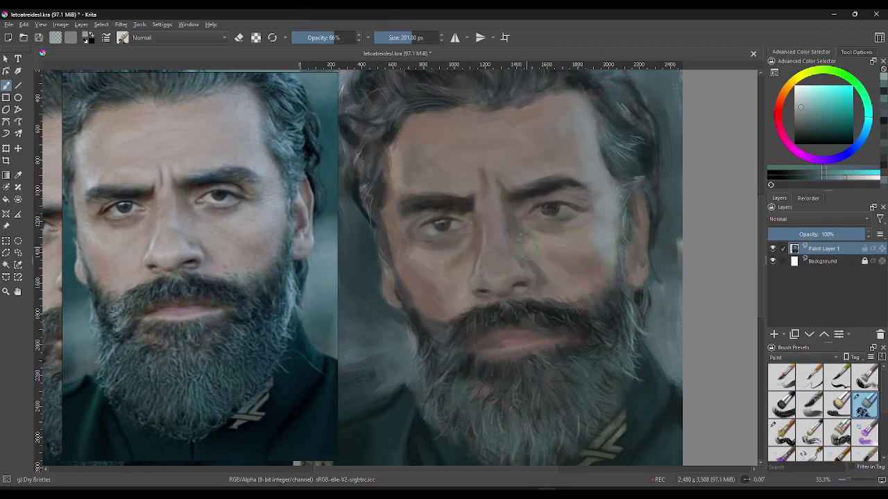
{"action": "key", "text": "bracketleft"}
{"action": "key", "text": "bracketleft"}
{"action": "key", "text": "bracketleft"}
{"action": "key", "text": "bracketleft"}
{"action": "key", "text": "bracketleft"}
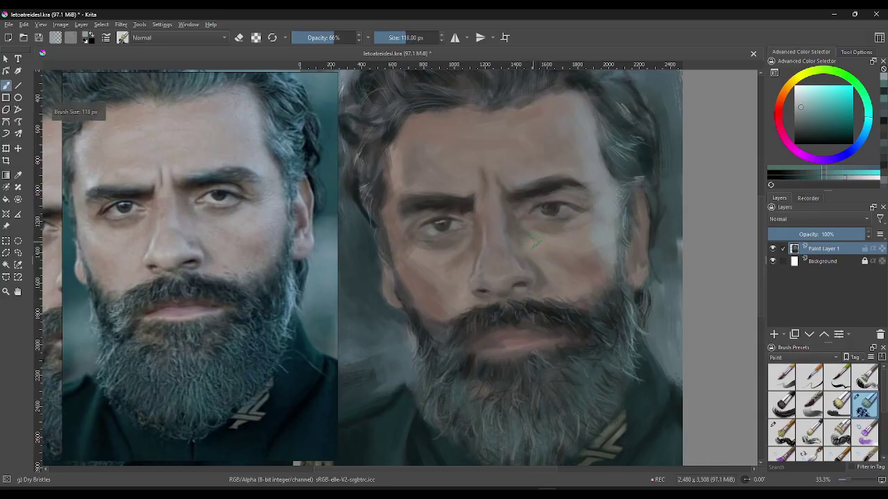
{"action": "key", "text": "bracketleft"}
{"action": "key", "text": "bracketleft"}
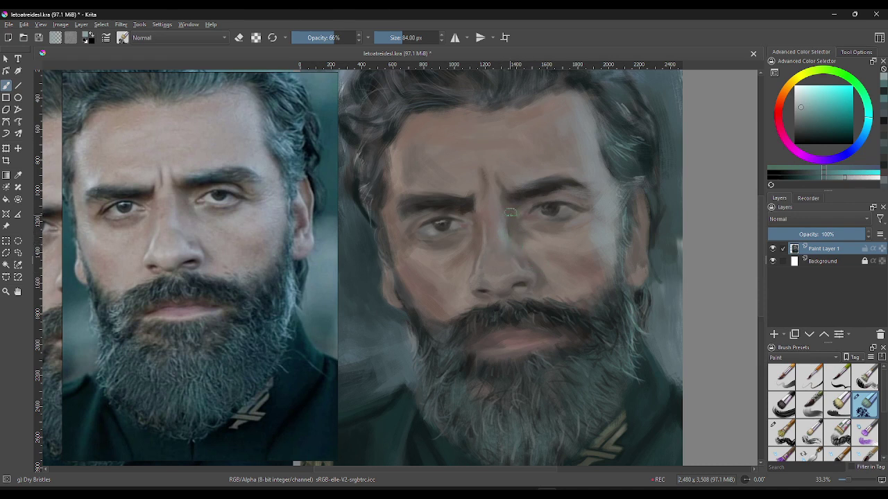
{"action": "key", "text": "bracketleft"}
{"action": "key", "text": "bracketleft"}
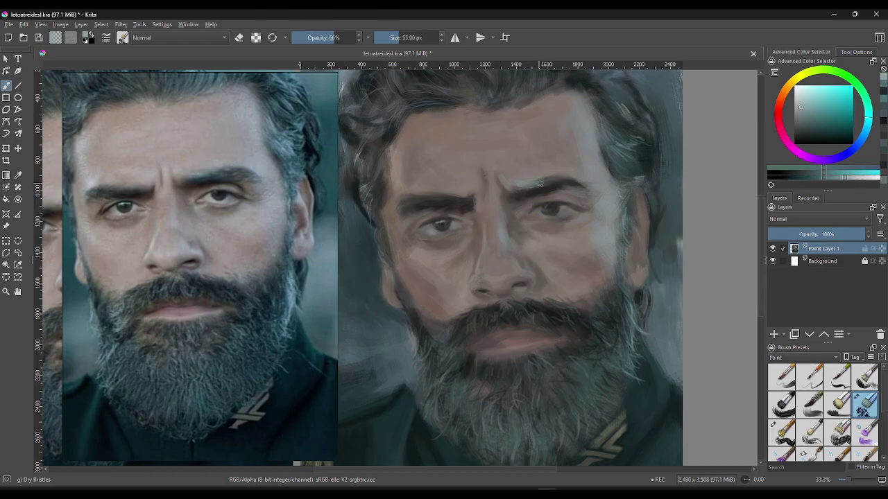
- Pick muted teal-grey shades in the Advanced Color Selector and dab them over the forehead
{"action": "left_click", "coordinate": [839, 182]}
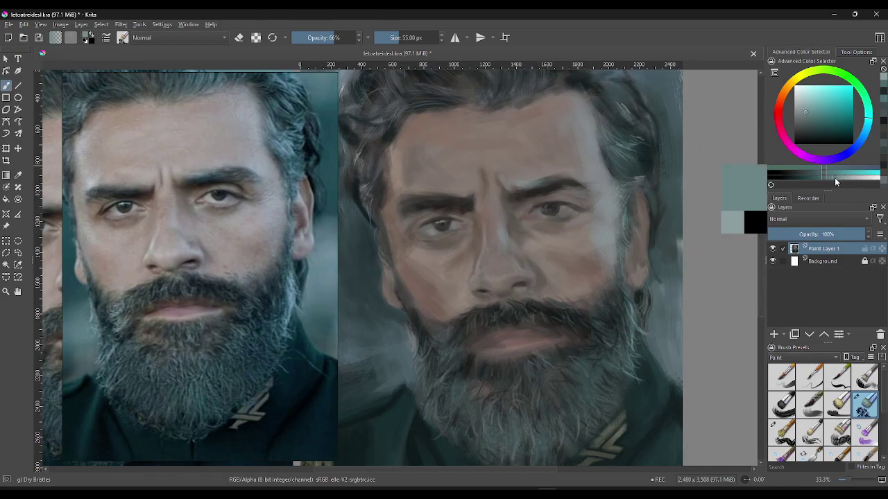
{"action": "left_click", "coordinate": [807, 117]}
{"action": "left_click", "coordinate": [803, 113]}
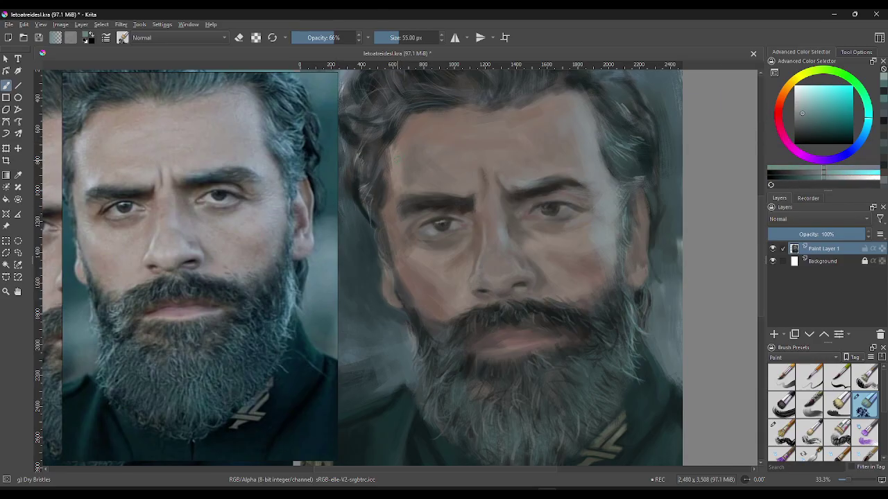
{"action": "left_click", "coordinate": [401, 151]}
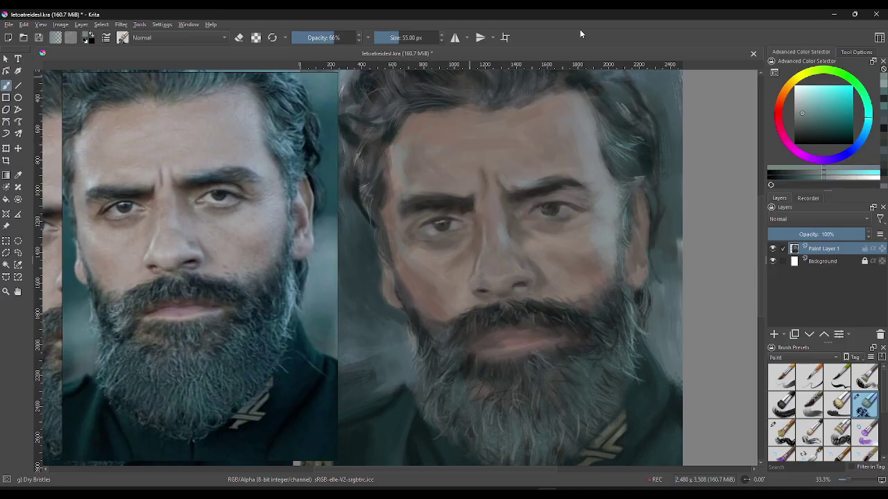
{"action": "left_click_drag", "start_coordinate": [826, 179], "coordinate": [833, 177]}
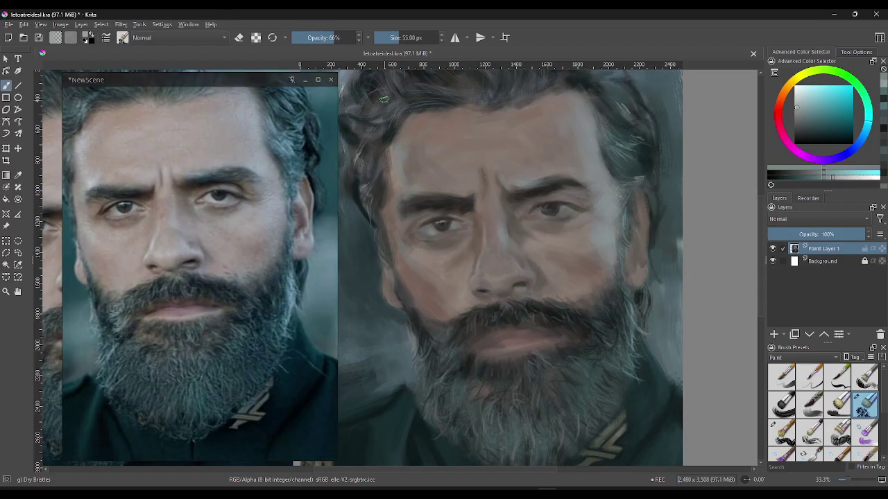
- Raise opacity to 81% and resize the brush down to 26 px for the left cheek
{"action": "left_click", "coordinate": [342, 38]}
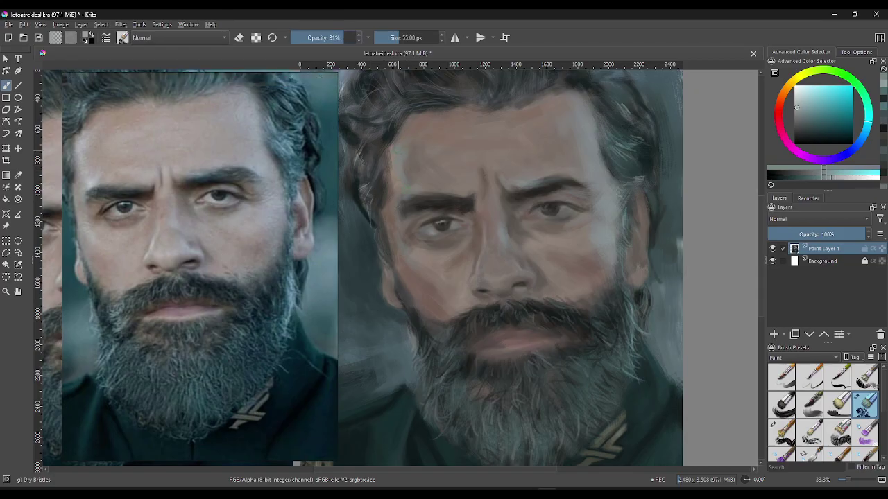
{"action": "left_click", "coordinate": [422, 37]}
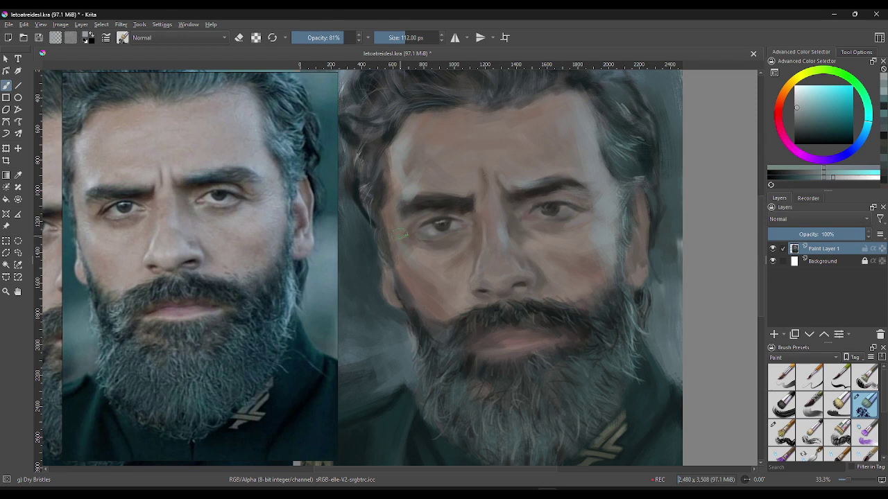
{"action": "left_click_drag", "start_coordinate": [417, 256], "coordinate": [395, 256]}
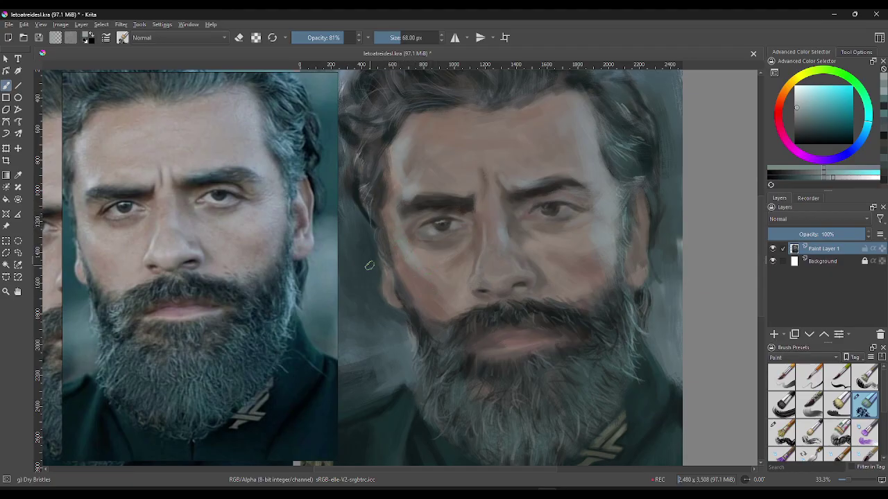
{"action": "key", "text": "bracketleft"}
{"action": "key", "text": "bracketleft"}
{"action": "key", "text": "bracketleft"}
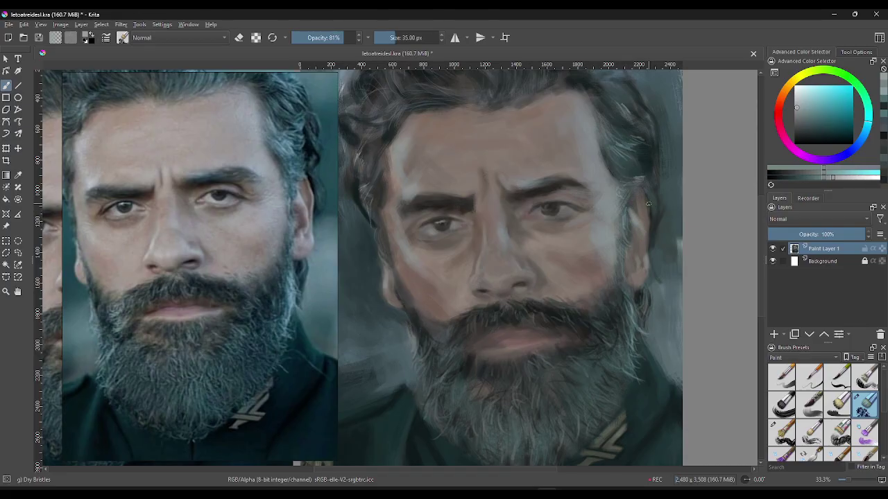
{"action": "key", "text": "bracketleft"}
{"action": "key", "text": "bracketleft"}
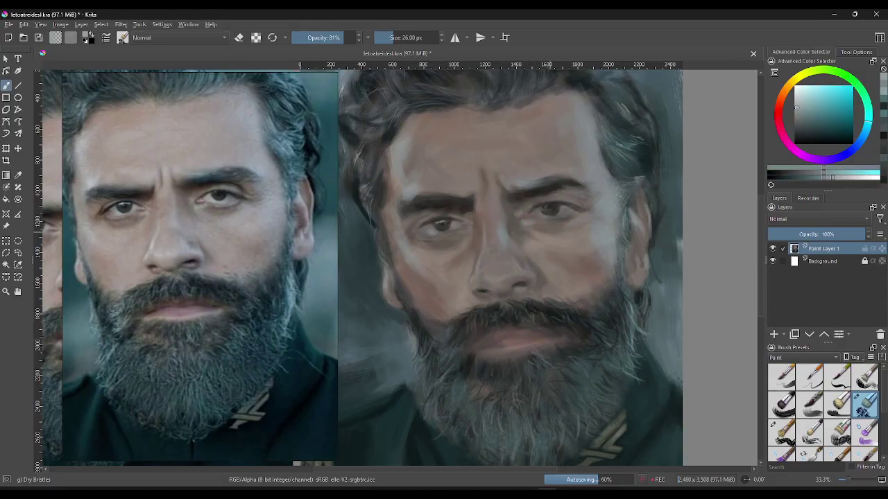
- Sample warm, lighter and darker skin tones from the painted face
{"action": "left_click", "coordinate": [540, 227], "text": "ctrl"}
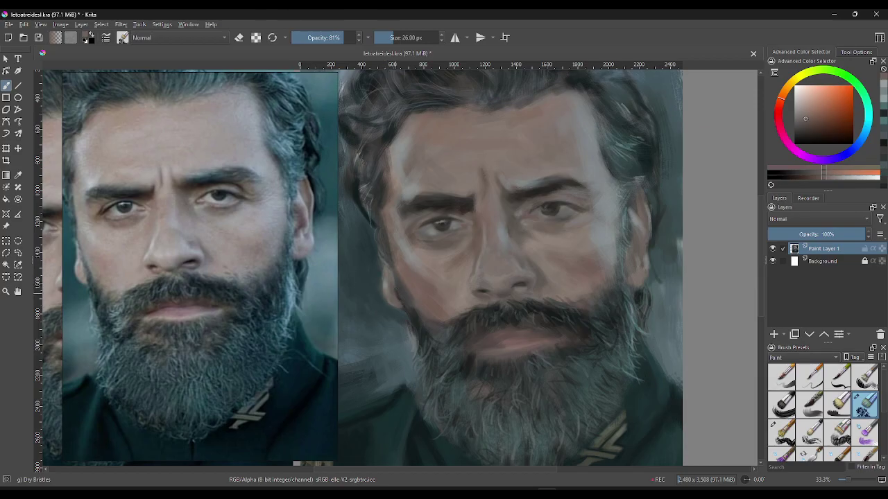
{"action": "left_click", "coordinate": [409, 243], "text": "ctrl"}
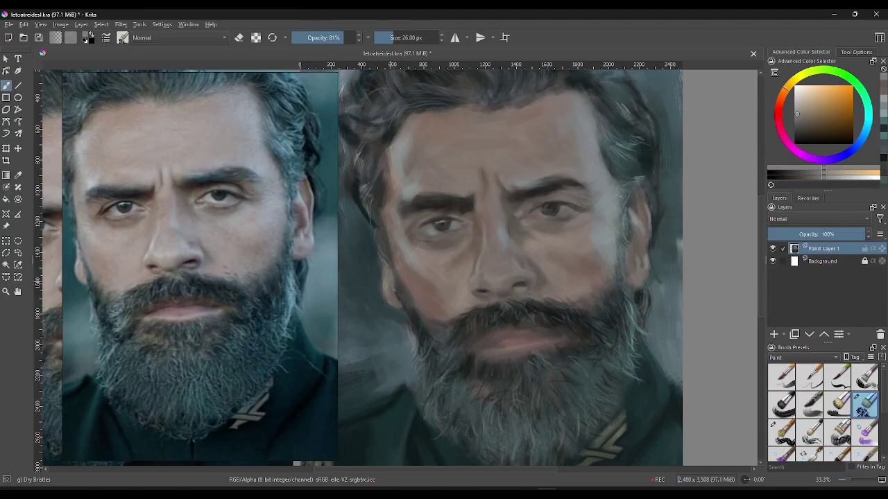
{"action": "left_click", "coordinate": [409, 305], "text": "ctrl"}
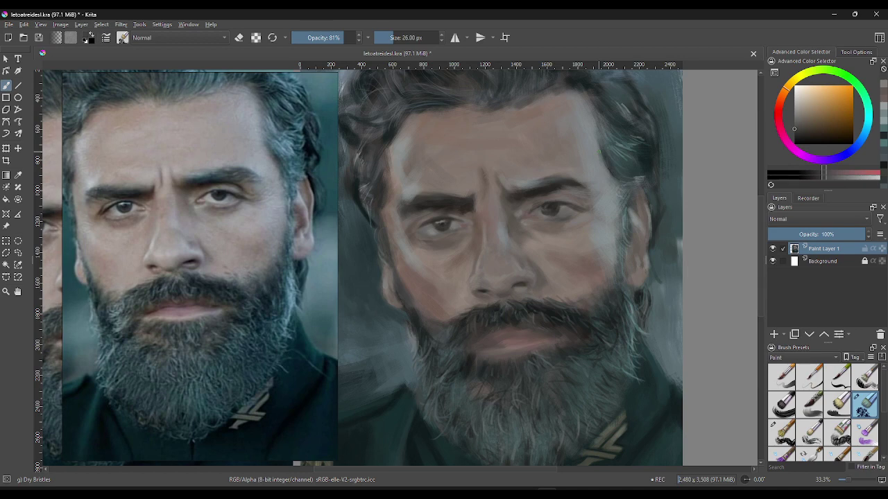
- Zoom to 50%, pan across the face, and drag the horizontal guide off the canvas
{"action": "key", "text": "plus"}
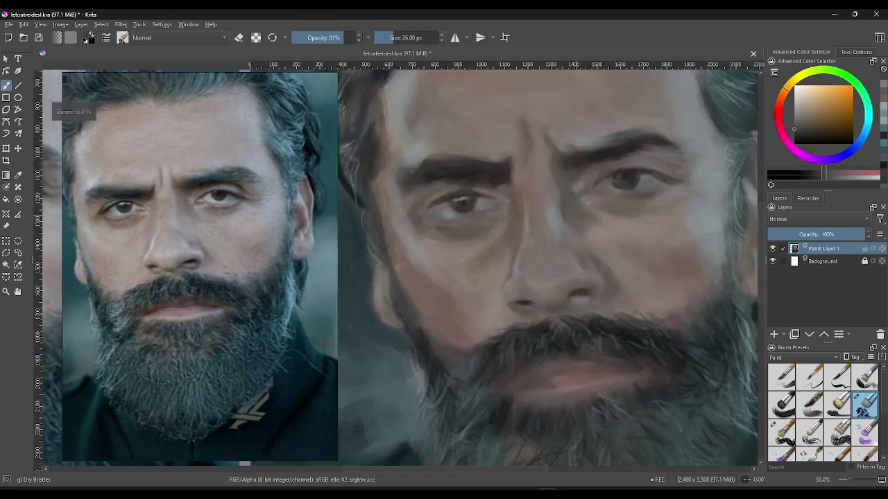
{"action": "mouse_move", "coordinate": [585, 219]}
{"action": "left_mouse_down"}
{"action": "mouse_move", "coordinate": [629, 281]}
{"action": "mouse_move", "coordinate": [650, 271]}
{"action": "left_mouse_up"}
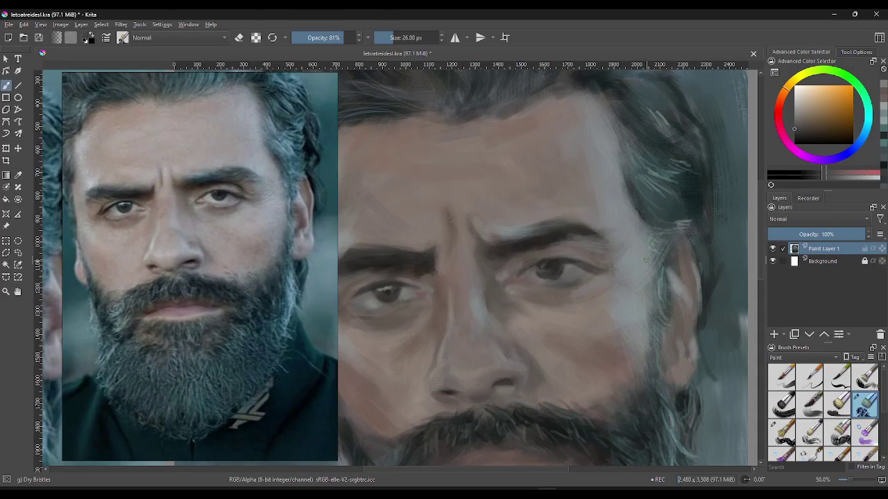
{"action": "key", "text": "minus"}
{"action": "key", "text": "minus"}
{"action": "key", "text": "plus"}
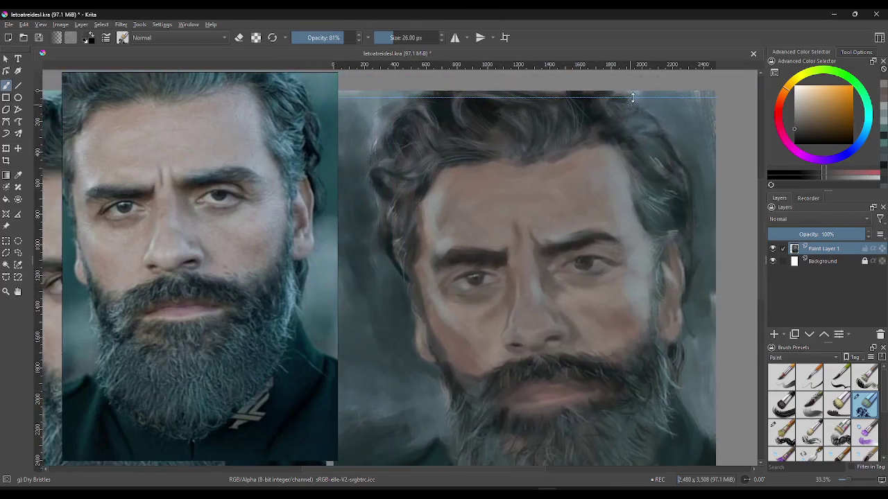
{"action": "left_click_drag", "start_coordinate": [633, 97], "coordinate": [643, 63]}
{"action": "left_click_drag", "start_coordinate": [636, 296], "coordinate": [645, 248]}
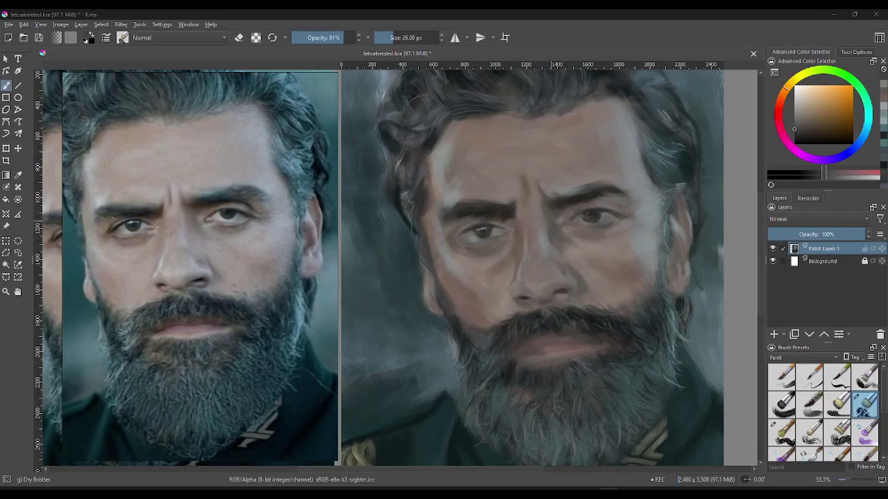
- Sample teal and orange-brown tones from the painting to start reworking the hair
{"action": "left_click", "coordinate": [686, 302], "text": "ctrl"}
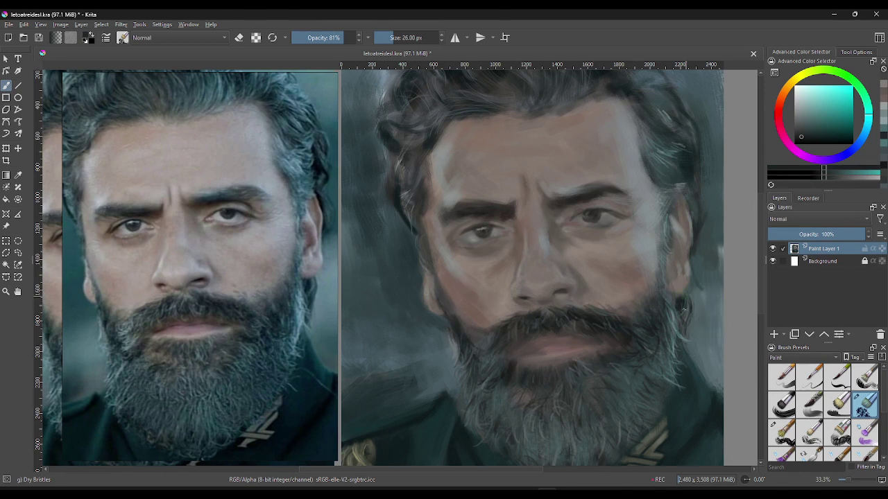
{"action": "left_click", "coordinate": [689, 282], "text": "ctrl"}
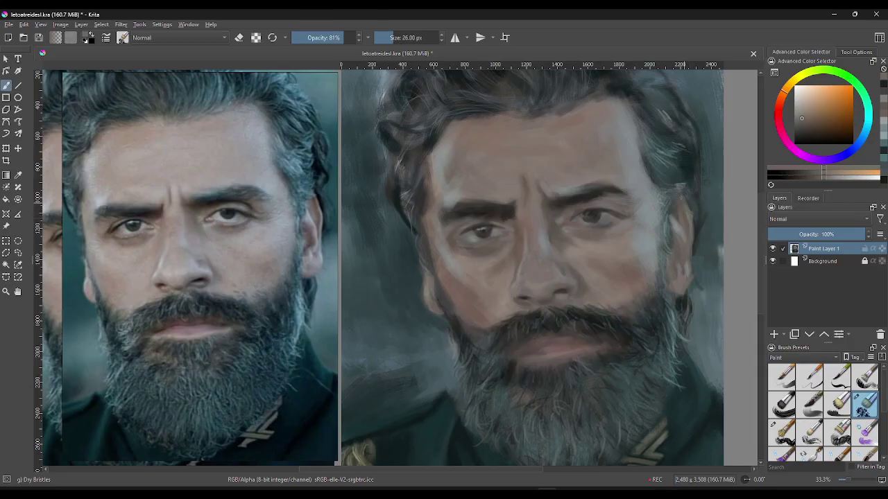
{"action": "left_click", "coordinate": [683, 201], "text": "ctrl"}
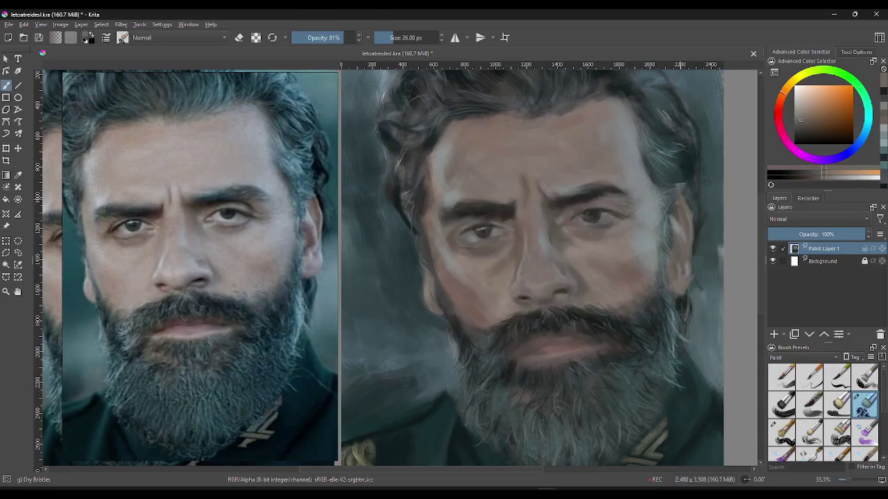
{"action": "left_click", "coordinate": [718, 230], "text": "ctrl"}
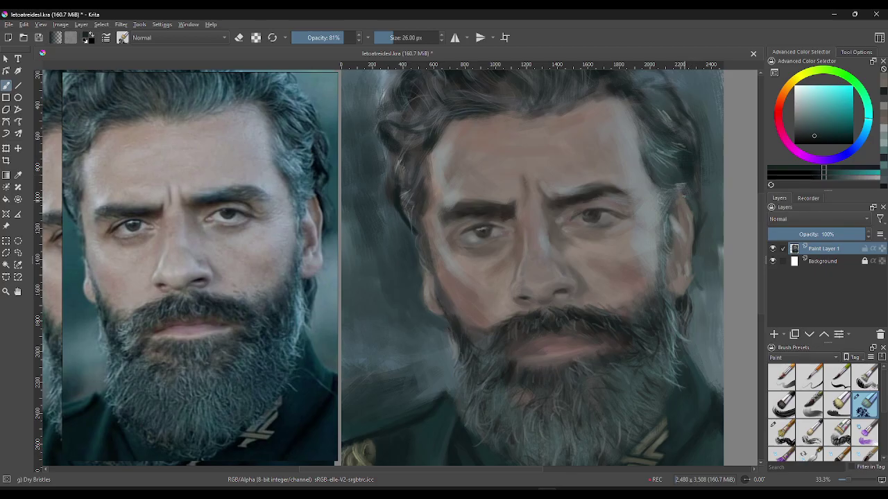
{"action": "left_click_drag", "start_coordinate": [683, 197], "coordinate": [689, 203]}
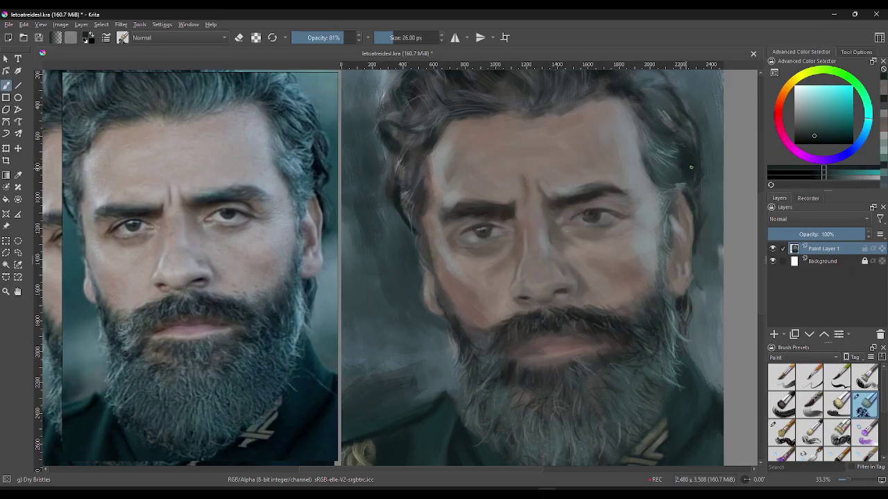
{"action": "left_click", "coordinate": [685, 165], "text": "ctrl"}
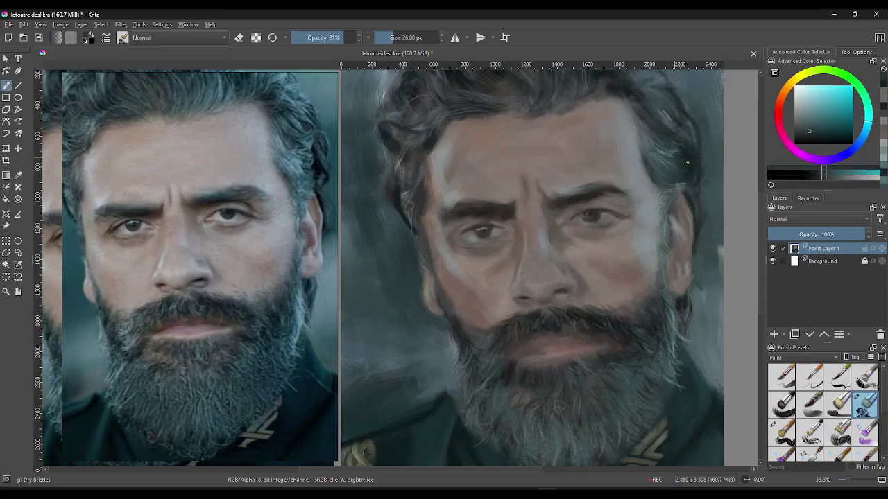
{"action": "left_click", "coordinate": [686, 150], "text": "ctrl"}
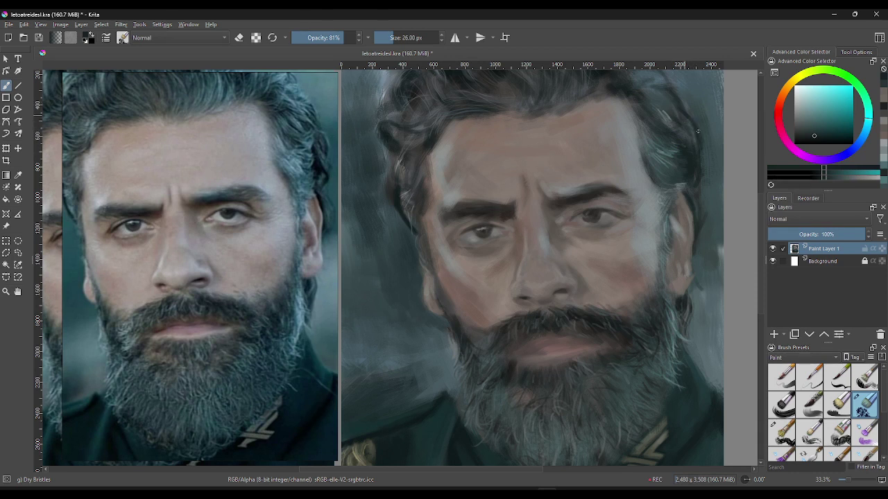
{"action": "left_click", "coordinate": [685, 115], "text": "ctrl"}
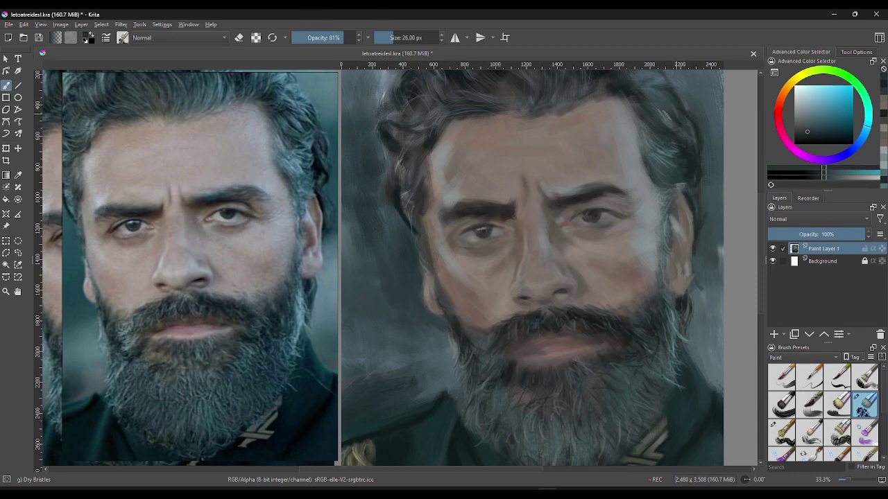
- Alternate dark teal and blue-grey samples while painting strokes along the right-side hair
{"action": "left_click", "coordinate": [683, 103], "text": "ctrl"}
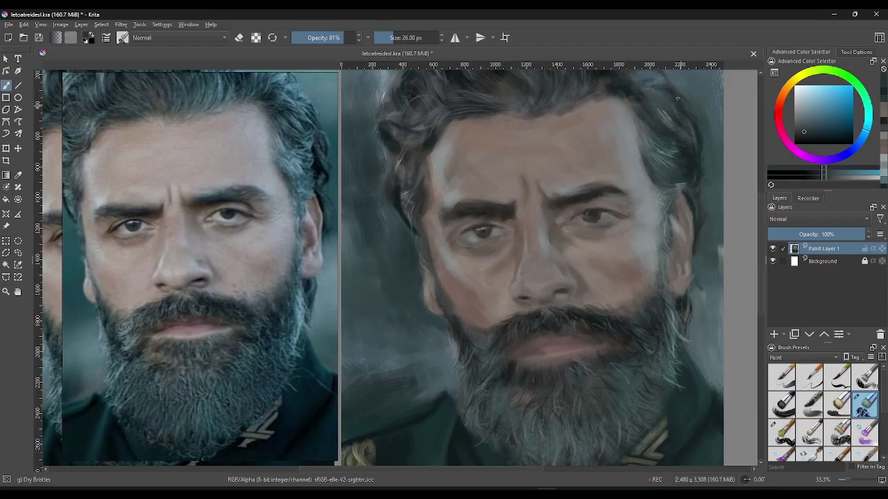
{"action": "left_click", "coordinate": [691, 152], "text": "ctrl"}
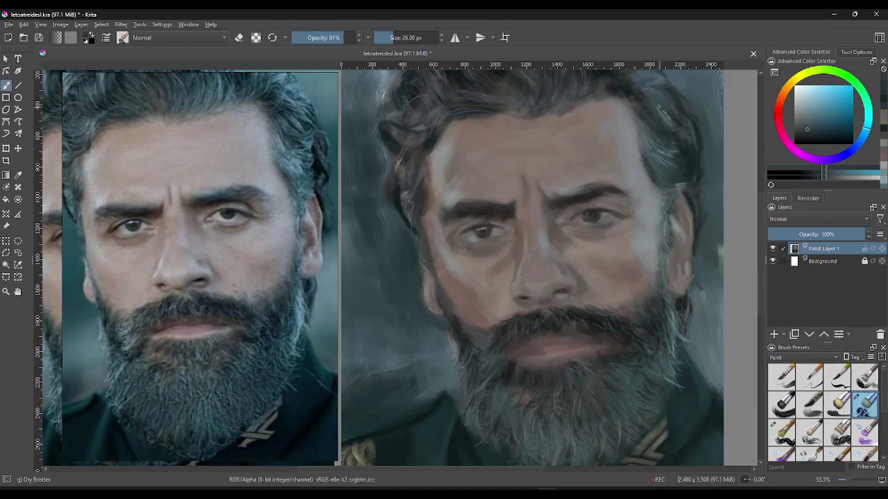
{"action": "left_click", "coordinate": [680, 129], "text": "ctrl"}
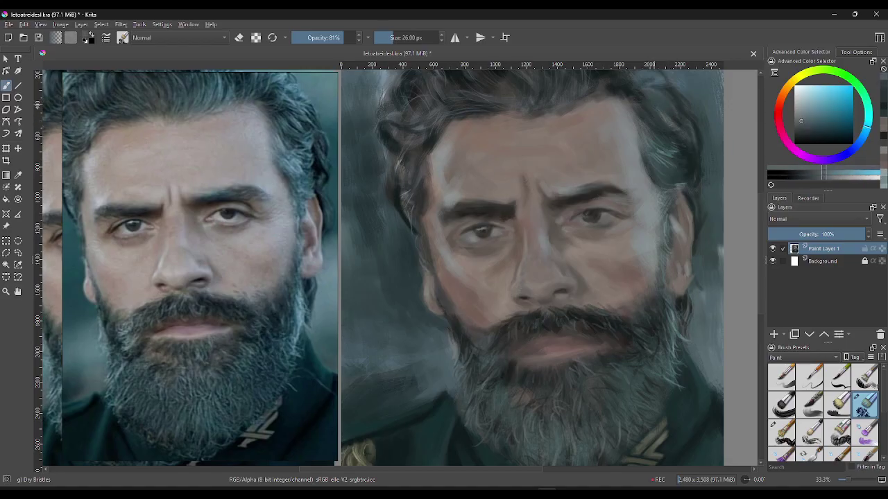
{"action": "left_click", "coordinate": [682, 127], "text": "ctrl"}
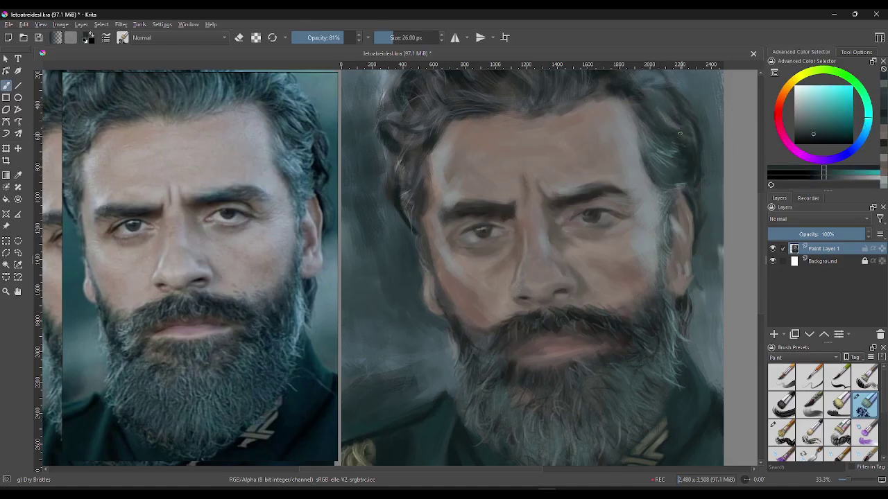
{"action": "left_click", "coordinate": [691, 132], "text": "ctrl"}
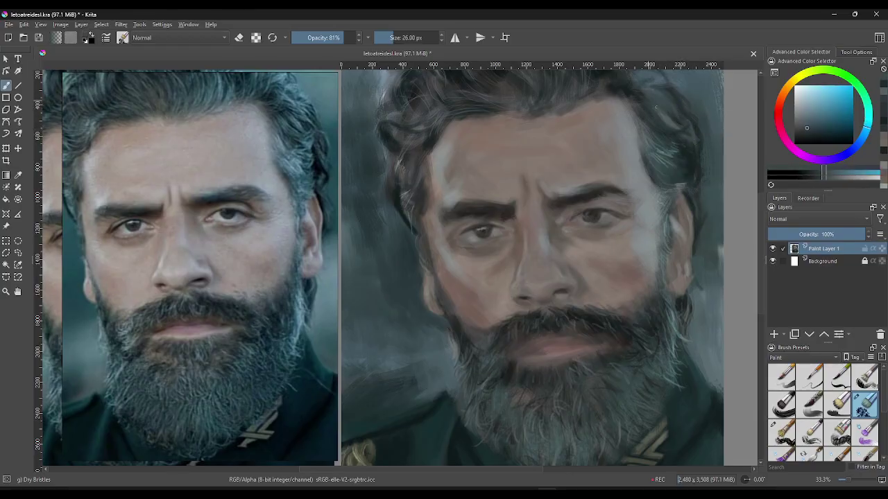
{"action": "left_click", "coordinate": [687, 115], "text": "ctrl"}
{"action": "left_click", "coordinate": [687, 116], "text": "ctrl"}
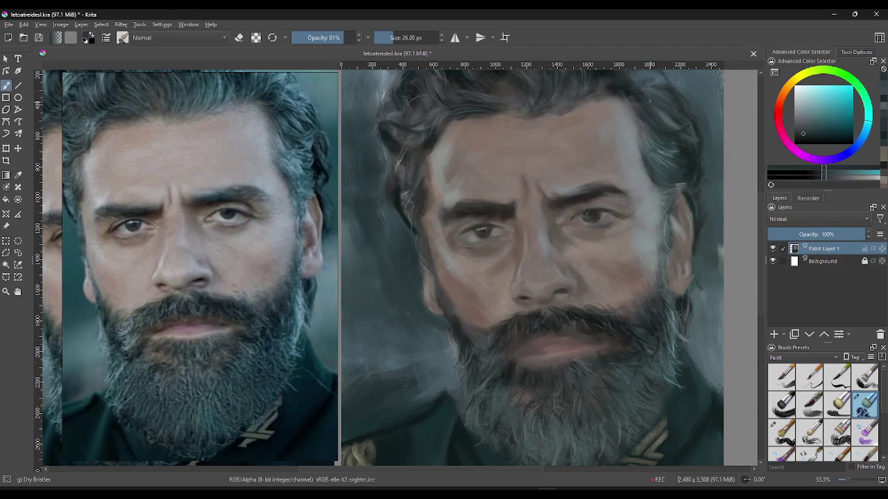
{"action": "left_click_drag", "start_coordinate": [642, 99], "coordinate": [639, 102]}
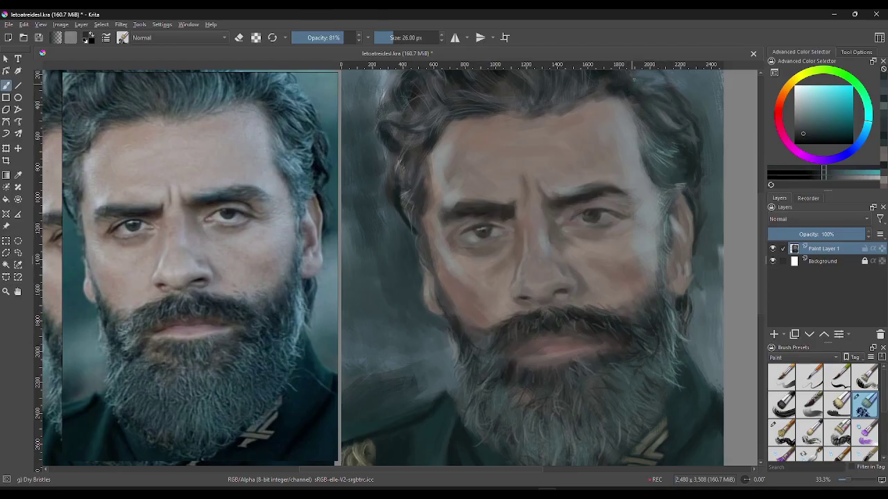
{"action": "left_click", "coordinate": [675, 116], "text": "ctrl"}
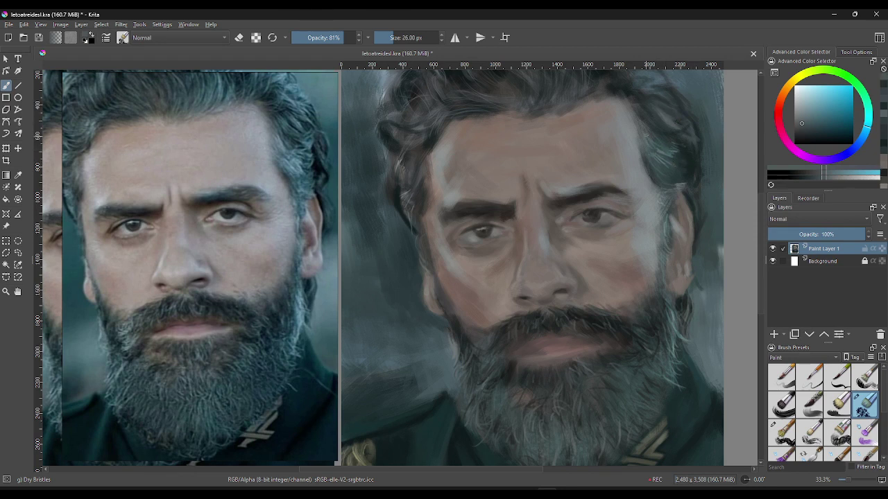
{"action": "left_click", "coordinate": [655, 149], "text": "ctrl"}
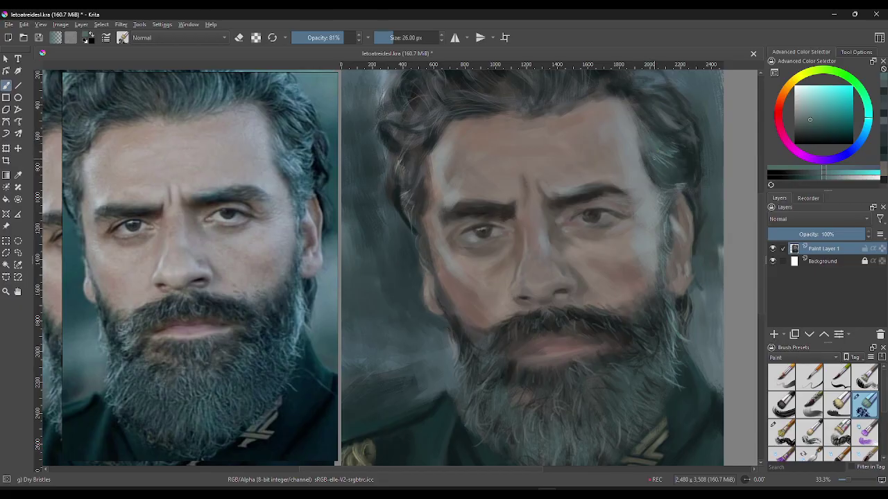
{"action": "left_click", "coordinate": [652, 163], "text": "ctrl"}
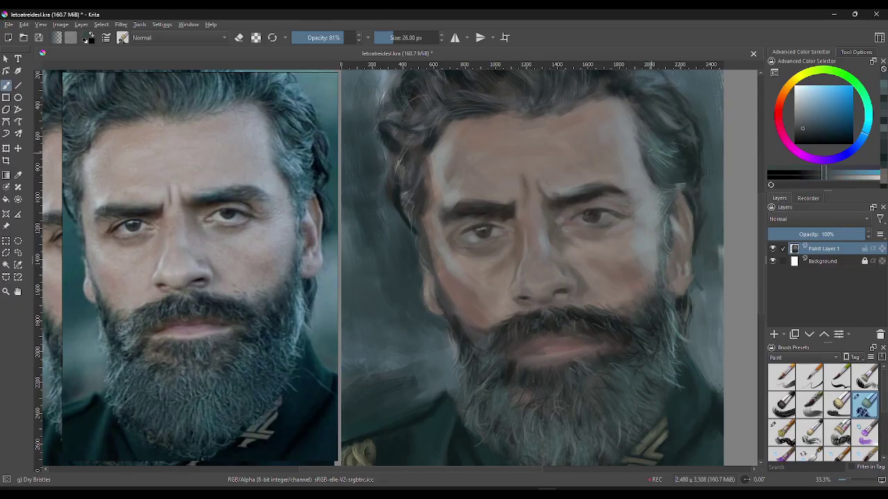
- Resize the brush, set opacity to 100%, and sample yellowish, skin and dark teal tones
{"action": "key", "text": "bracketleft"}
{"action": "key", "text": "bracketleft"}
{"action": "key", "text": "bracketleft"}
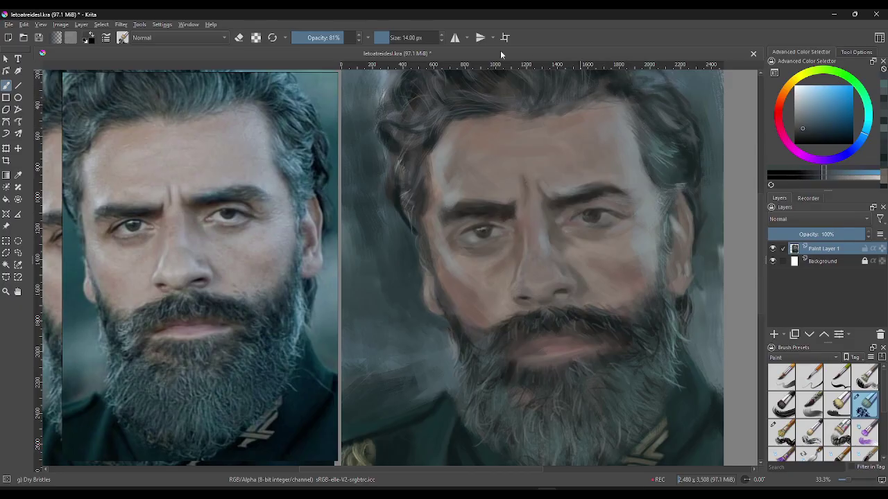
{"action": "left_click_drag", "start_coordinate": [396, 36], "coordinate": [404, 38]}
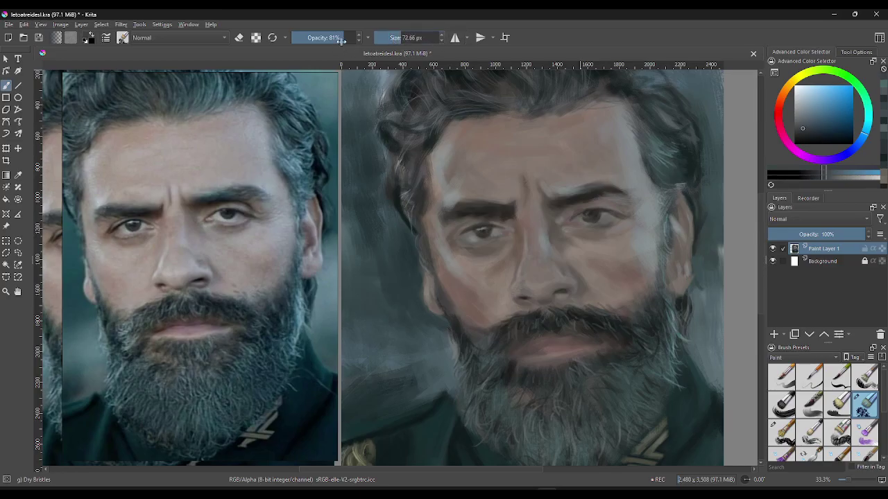
{"action": "left_click_drag", "start_coordinate": [348, 38], "coordinate": [368, 42]}
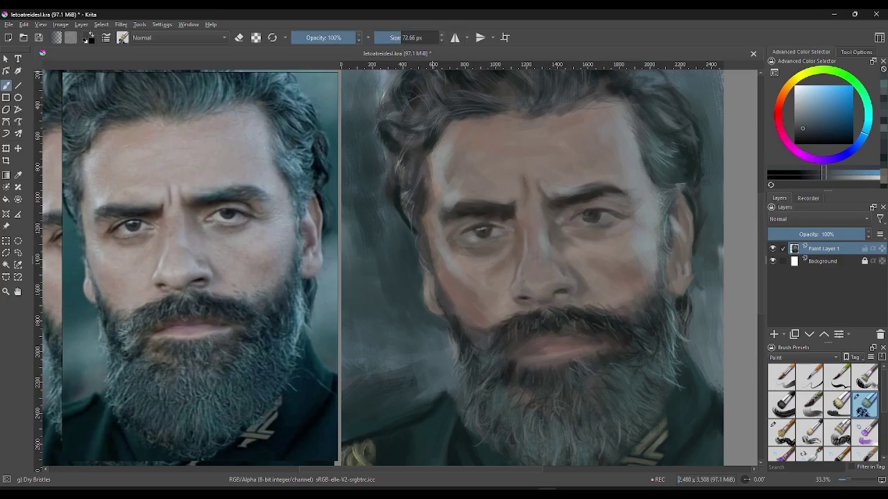
{"action": "left_click", "coordinate": [631, 154], "text": "ctrl"}
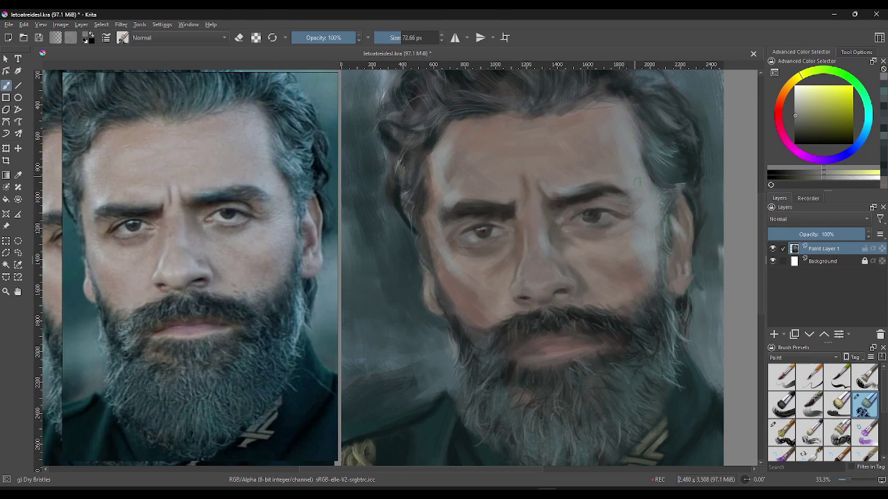
{"action": "left_click", "coordinate": [624, 177], "text": "ctrl"}
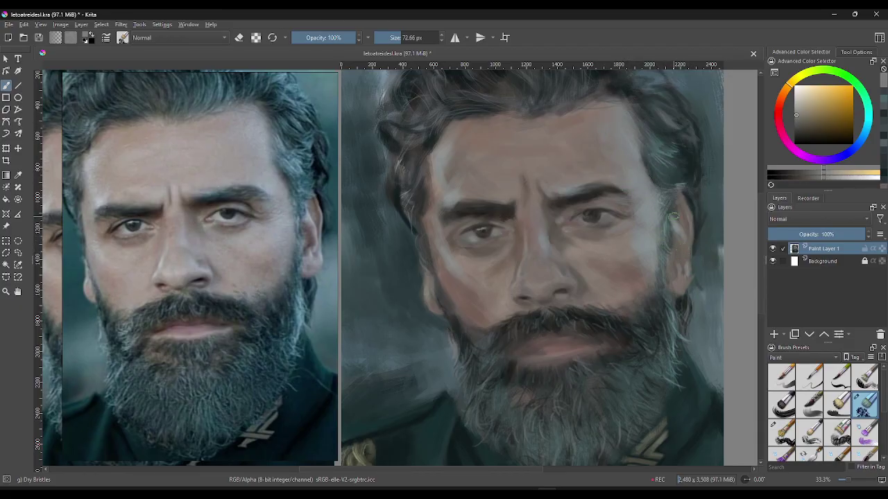
{"action": "left_click", "coordinate": [663, 130], "text": "ctrl"}
{"action": "mouse_move", "coordinate": [659, 128]}
{"action": "left_mouse_down"}
{"action": "mouse_move", "coordinate": [645, 129]}
{"action": "mouse_move", "coordinate": [650, 114]}
{"action": "left_mouse_up"}
- Paint the side hair with a 24 px brush using lighter and darker hair samples, then zoom out
{"action": "left_click", "coordinate": [655, 111], "text": "ctrl"}
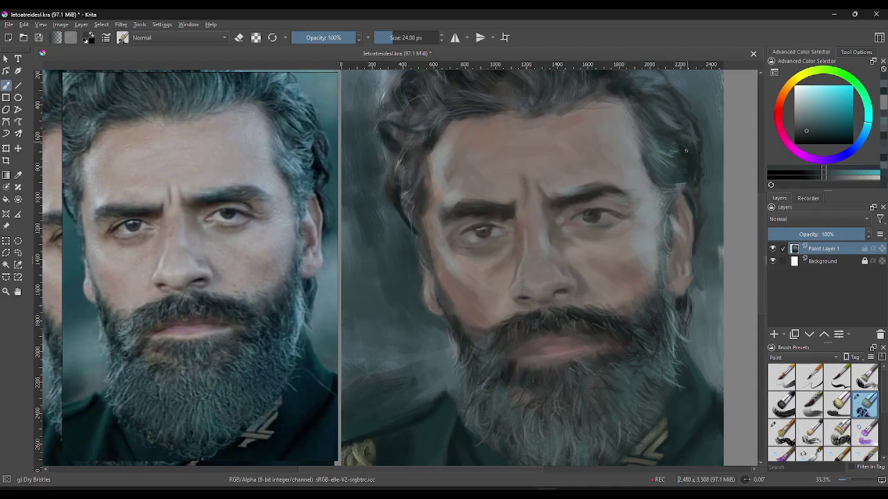
{"action": "left_click", "coordinate": [668, 141], "text": "ctrl"}
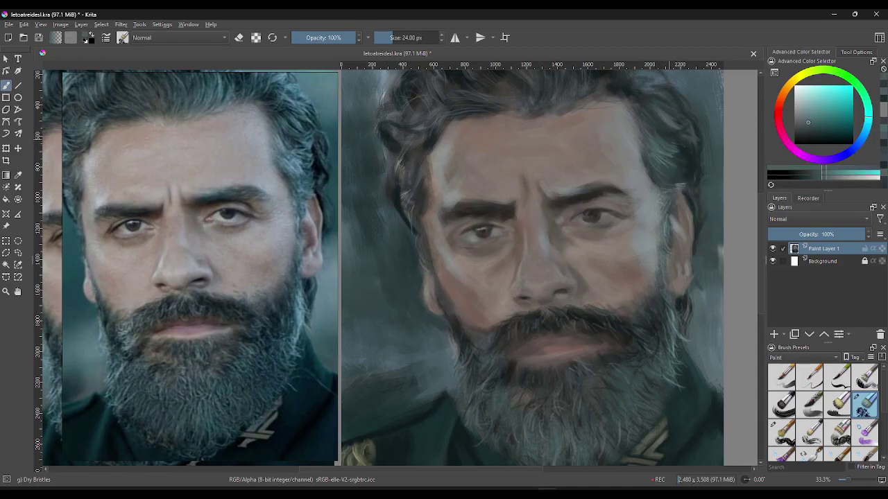
{"action": "left_click", "coordinate": [662, 131], "text": "ctrl"}
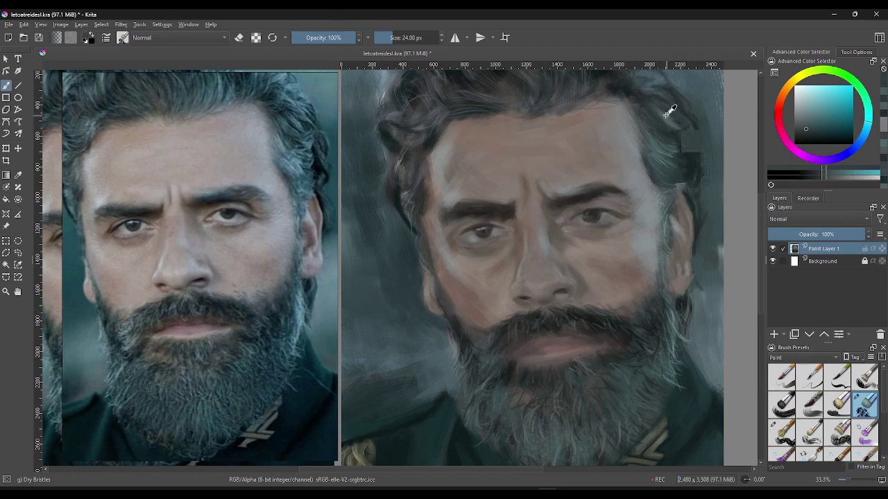
{"action": "left_click", "coordinate": [685, 118], "text": "ctrl"}
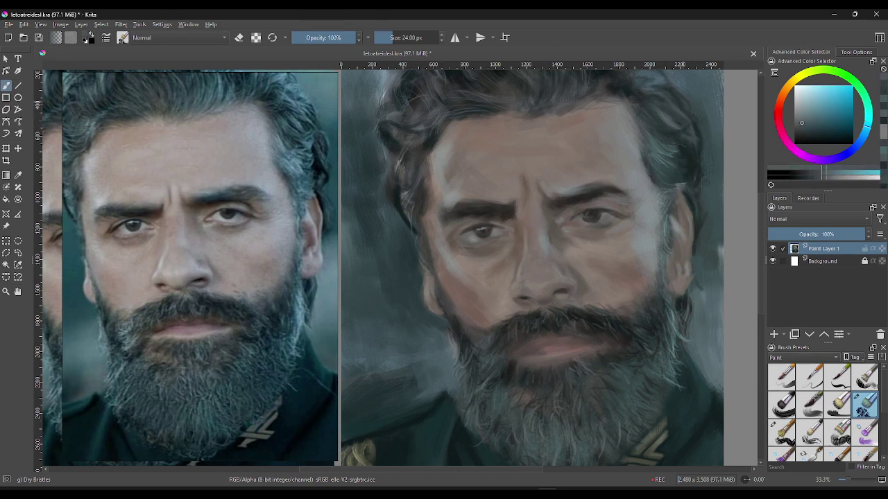
{"action": "left_click", "coordinate": [685, 114], "text": "ctrl"}
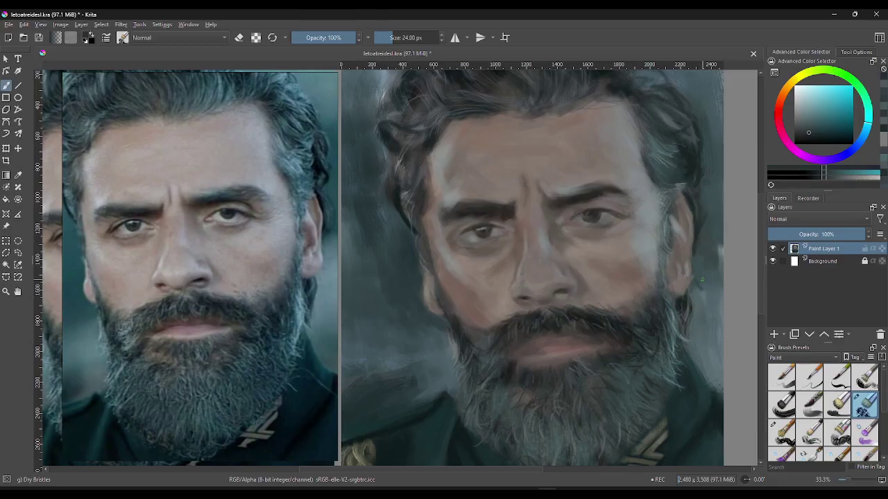
{"action": "key", "text": "minus"}
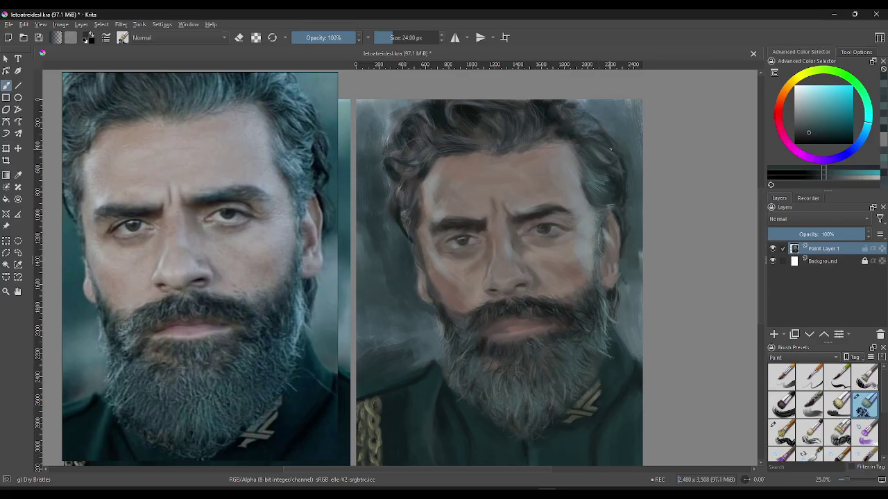
- Sample grey-teals and blue-greys from the hair and paint strokes across the top hair
{"action": "left_click_drag", "start_coordinate": [593, 186], "coordinate": [612, 170]}
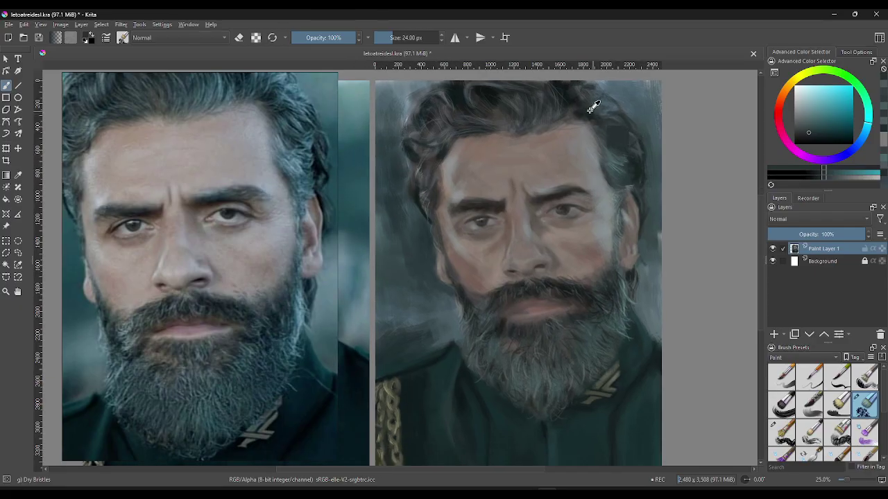
{"action": "left_click", "coordinate": [577, 88], "text": "ctrl"}
{"action": "left_click_drag", "start_coordinate": [599, 104], "coordinate": [591, 98]}
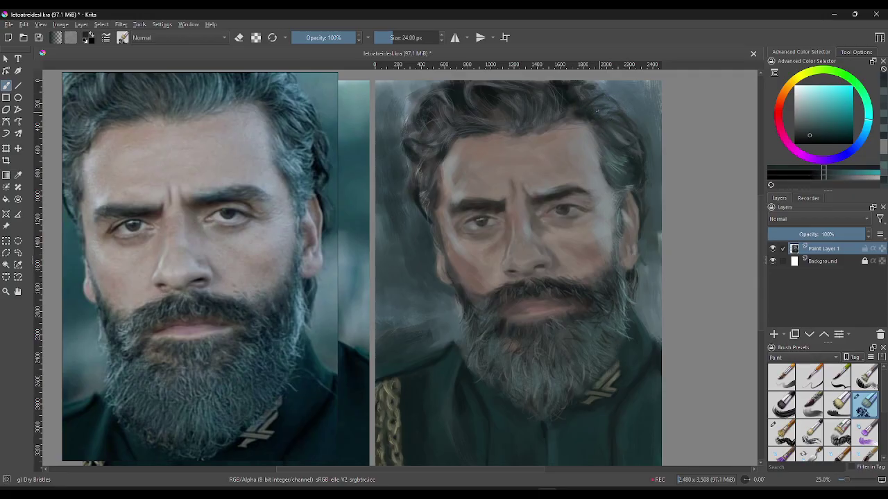
{"action": "left_click", "coordinate": [605, 121], "text": "ctrl"}
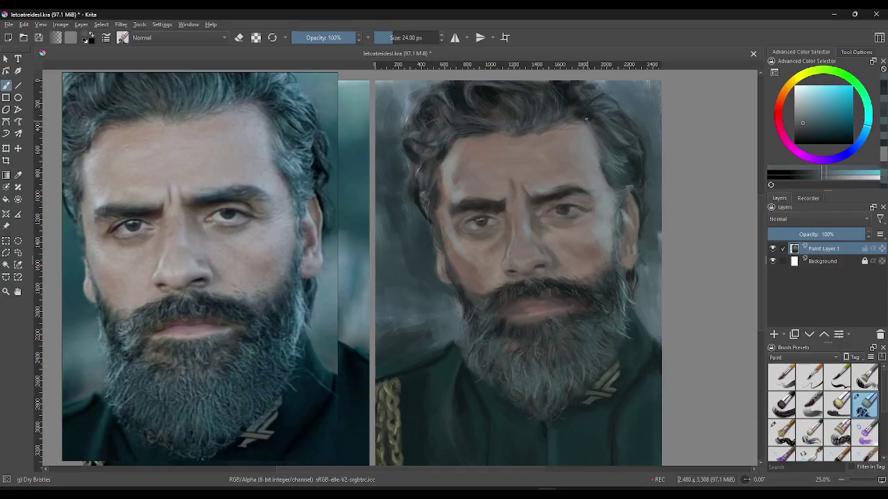
{"action": "left_click", "coordinate": [587, 118], "text": "ctrl"}
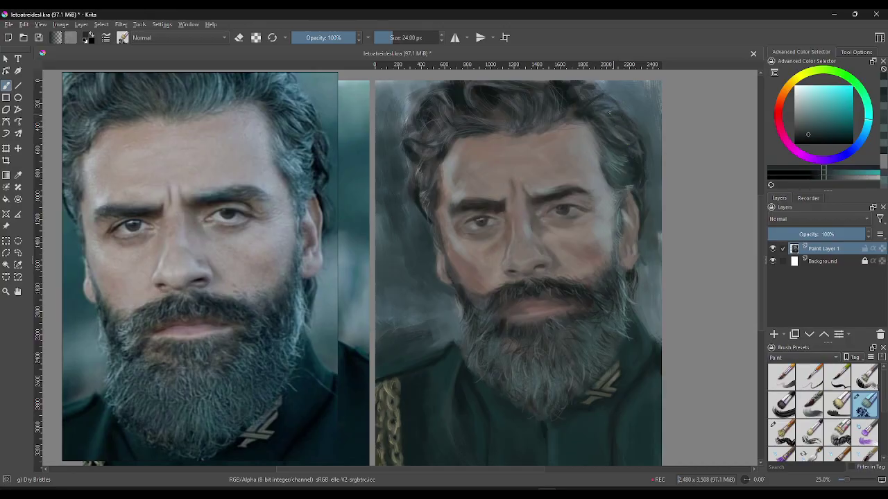
{"action": "left_click", "coordinate": [622, 113], "text": "ctrl"}
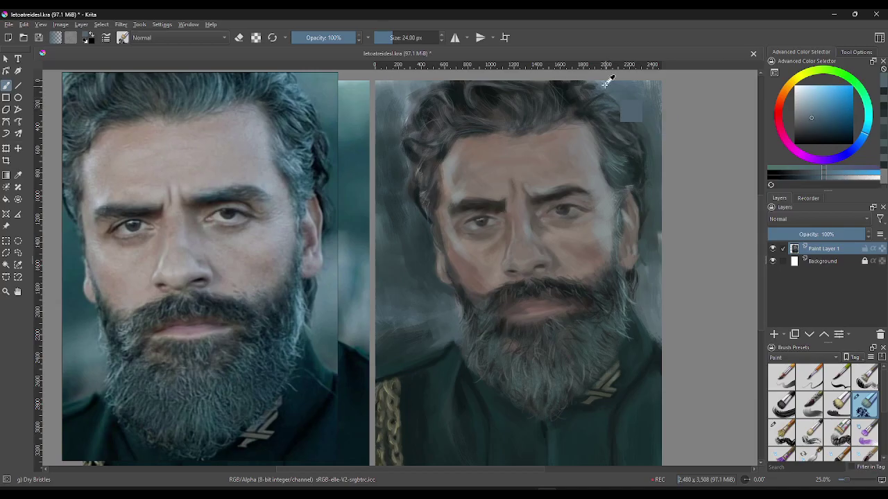
{"action": "left_click", "coordinate": [628, 108], "text": "ctrl"}
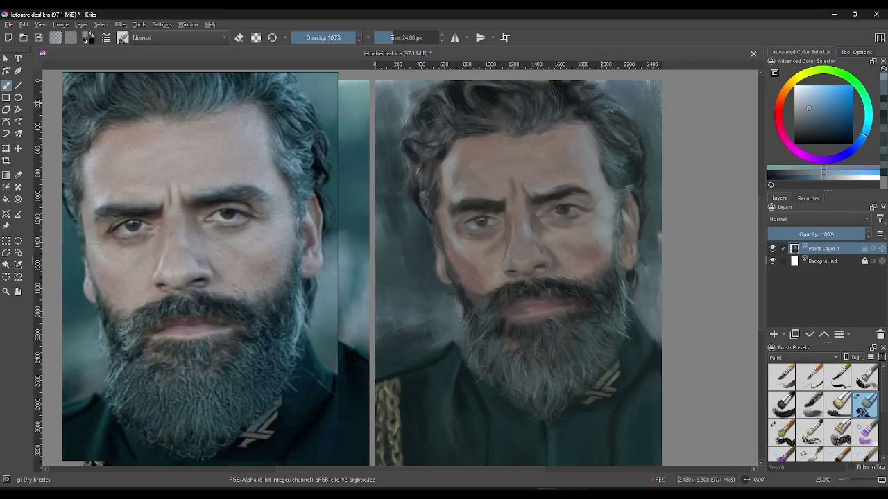
{"action": "left_click_drag", "start_coordinate": [602, 104], "coordinate": [614, 122]}
- Blend the hair edge into the background with darker and lighter teal samples, then zoom to 33.3%
{"action": "left_click", "coordinate": [611, 126], "text": "ctrl"}
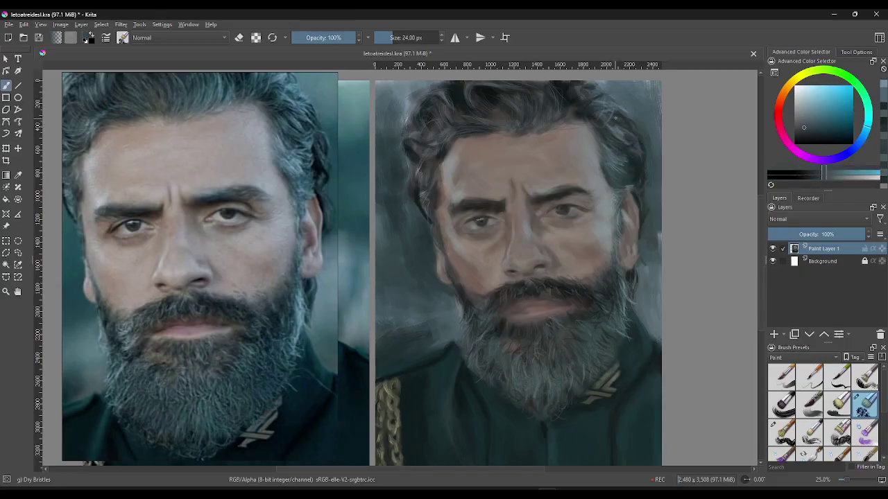
{"action": "left_click", "coordinate": [618, 123], "text": "ctrl"}
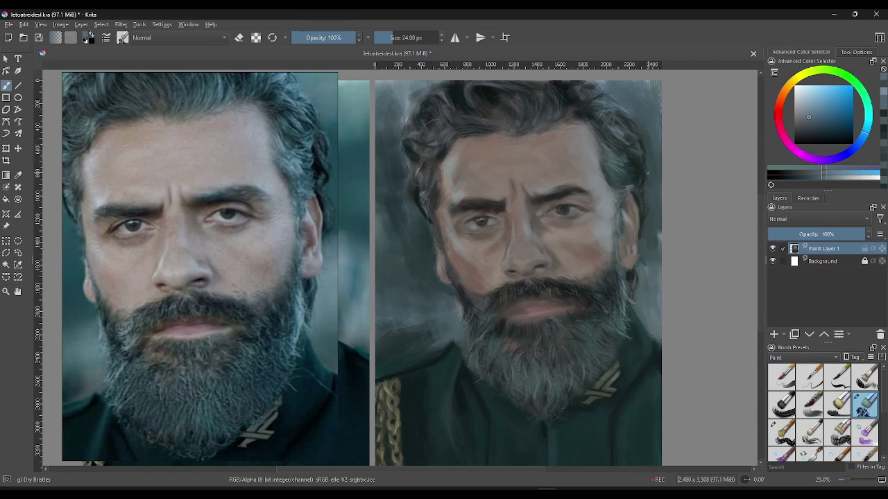
{"action": "left_click", "coordinate": [642, 167], "text": "ctrl"}
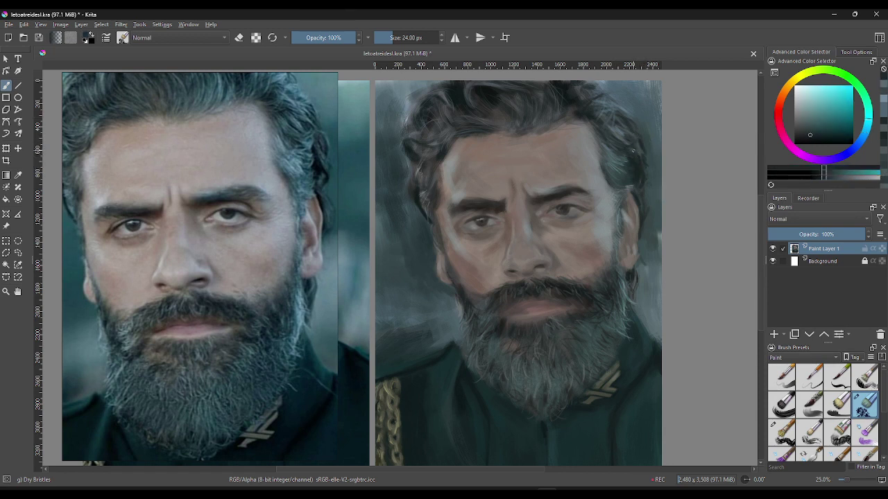
{"action": "left_click", "coordinate": [649, 186], "text": "ctrl"}
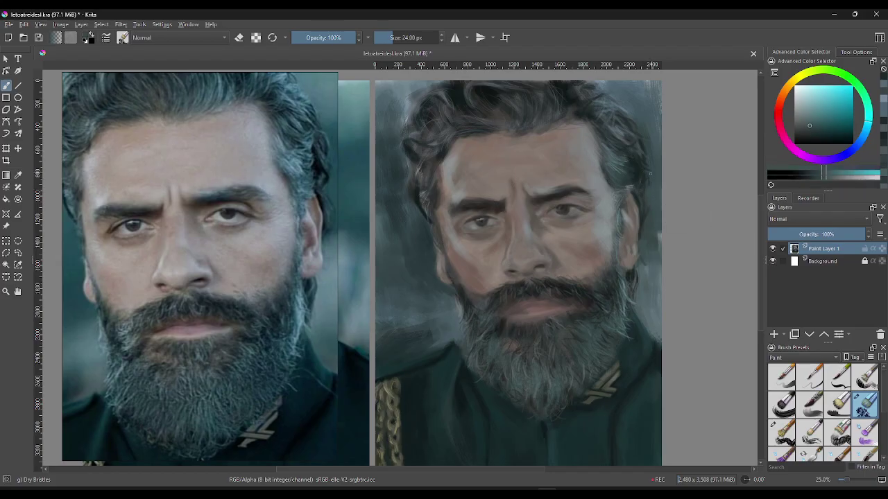
{"action": "left_click", "coordinate": [647, 169], "text": "ctrl"}
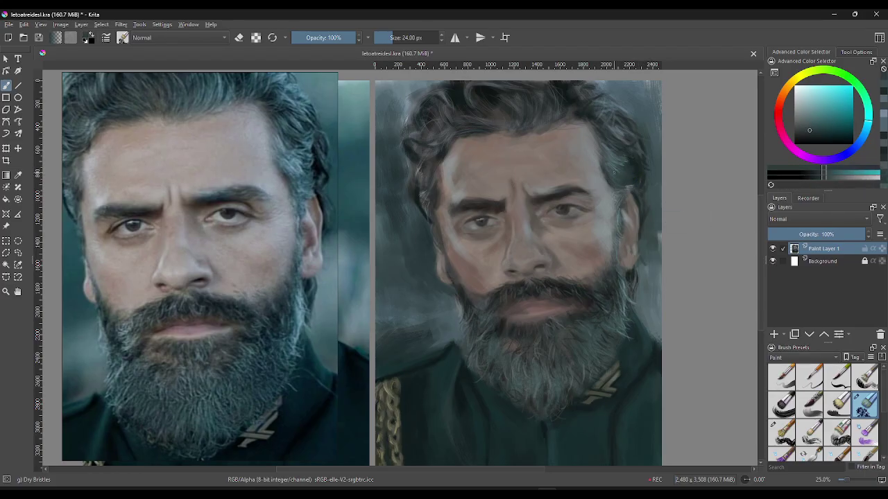
{"action": "left_click", "coordinate": [619, 175], "text": "ctrl"}
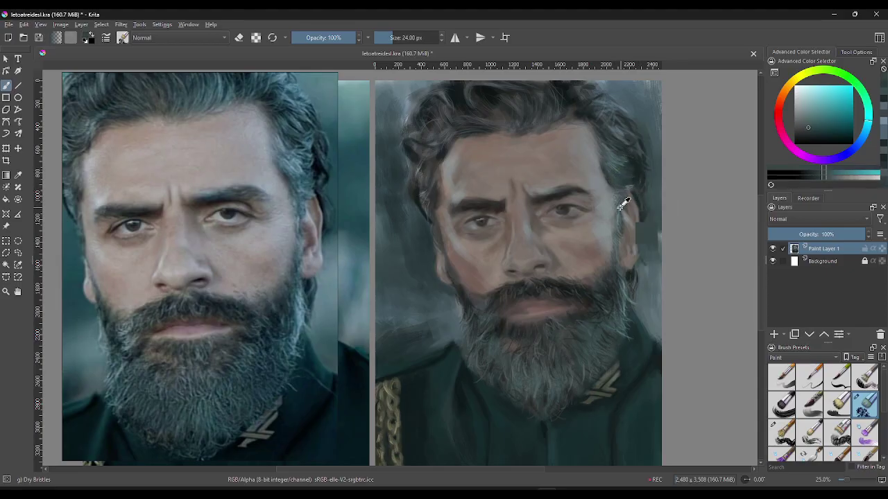
{"action": "left_click", "coordinate": [638, 229], "text": "ctrl"}
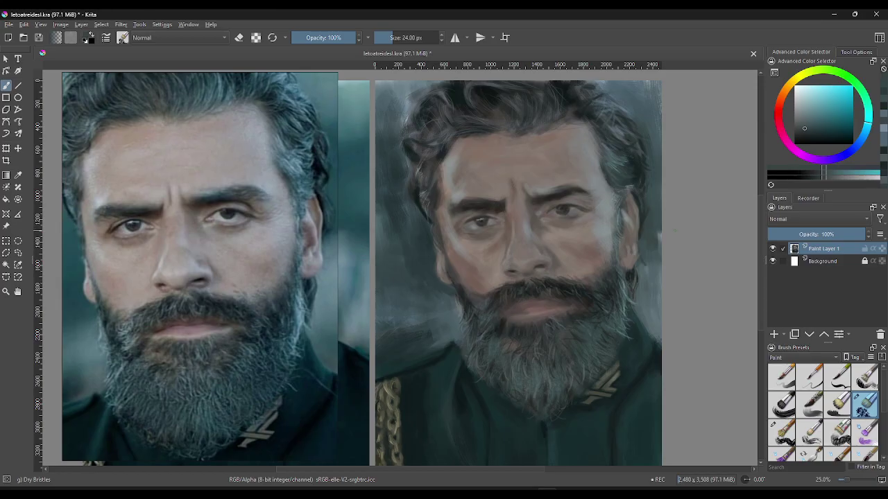
{"action": "key", "text": "plus"}
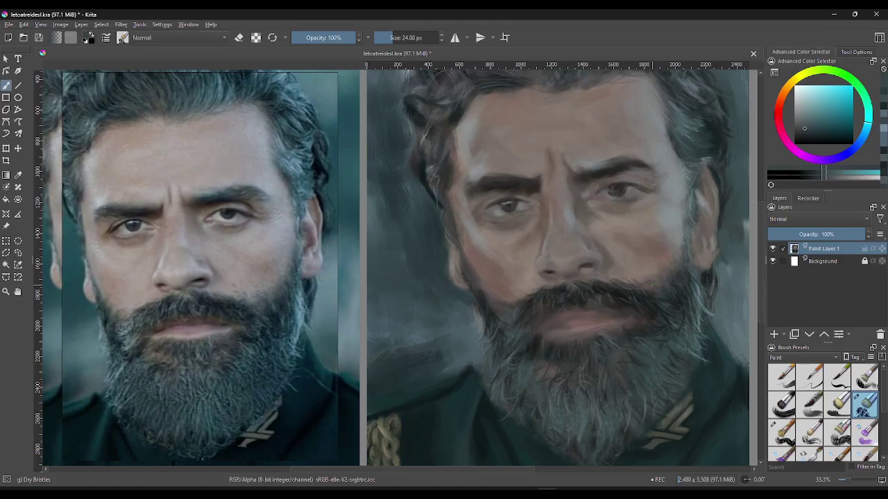
- Sample dark green from the beard and shrink the brush from 85 px to 41 px
{"action": "left_click", "coordinate": [404, 37]}
{"action": "left_click", "coordinate": [548, 344], "text": "ctrl"}
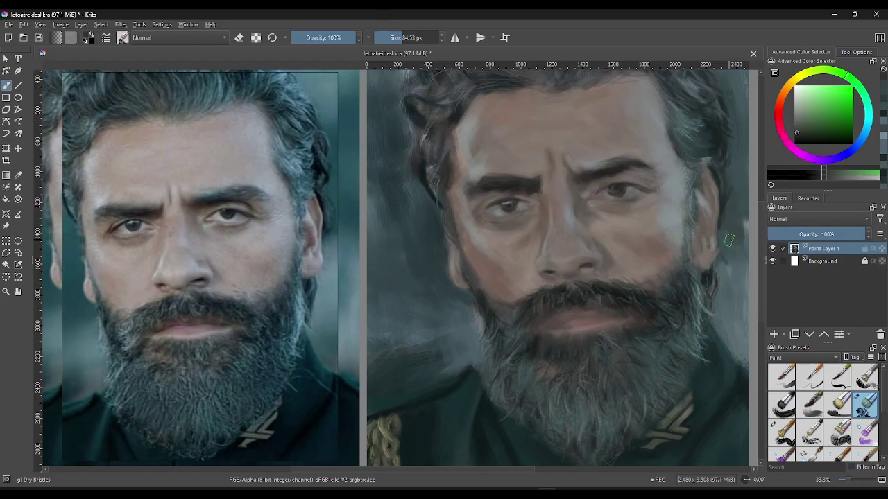
{"action": "key", "text": "bracketleft"}
{"action": "key", "text": "bracketleft"}
{"action": "key", "text": "bracketleft"}
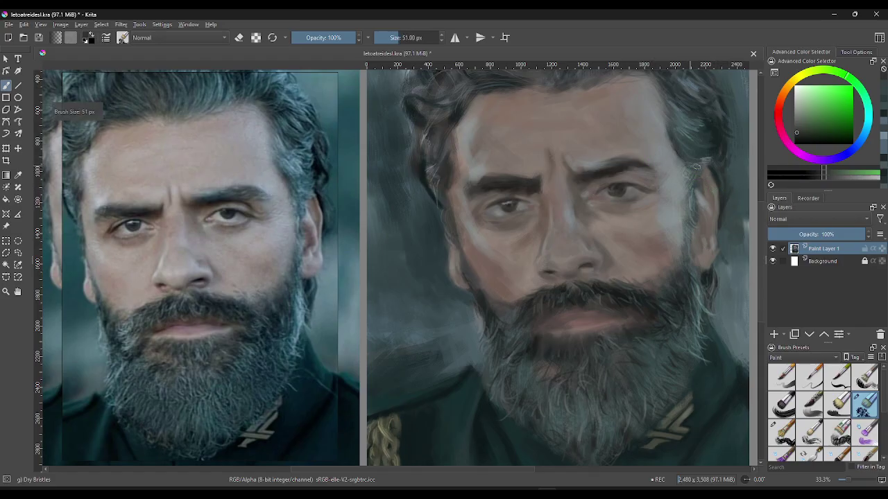
{"action": "key", "text": "bracketleft"}
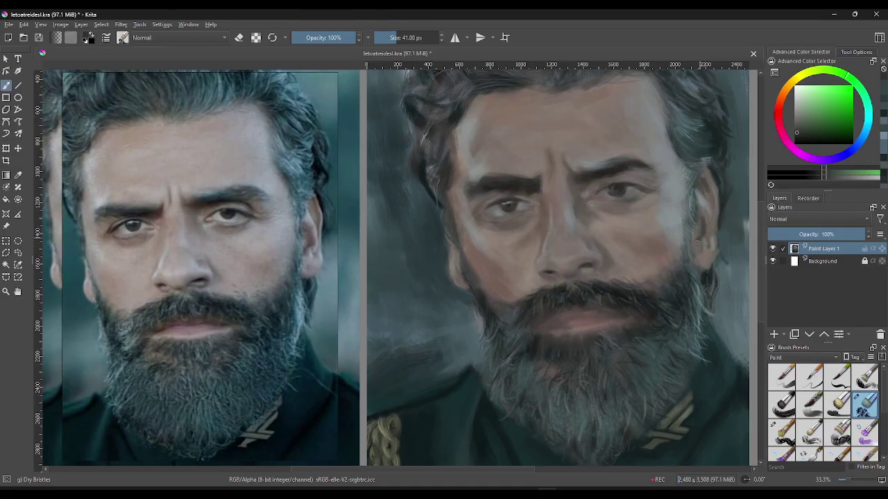
- Paint the ear area at 26 px, alternating sampled tan skin tones with the green-grey via X
{"action": "left_click", "coordinate": [699, 233], "text": "ctrl"}
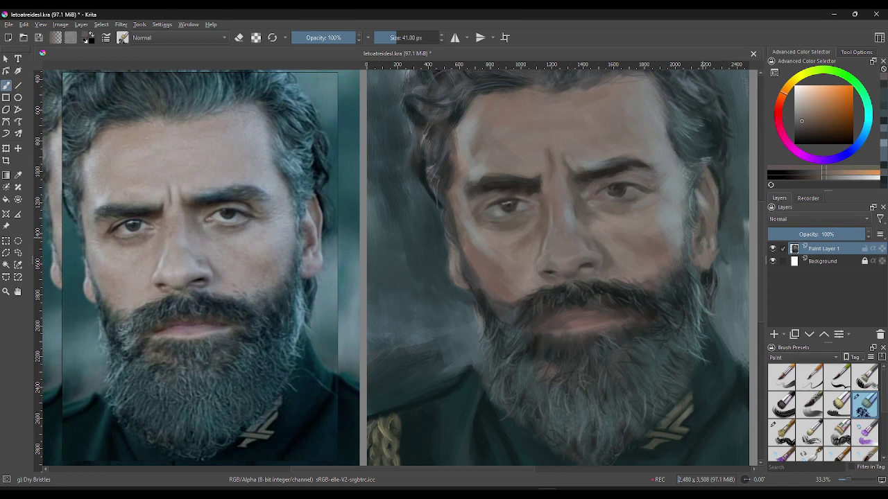
{"action": "key", "text": "bracketleft"}
{"action": "key", "text": "bracketleft"}
{"action": "key", "text": "bracketleft"}
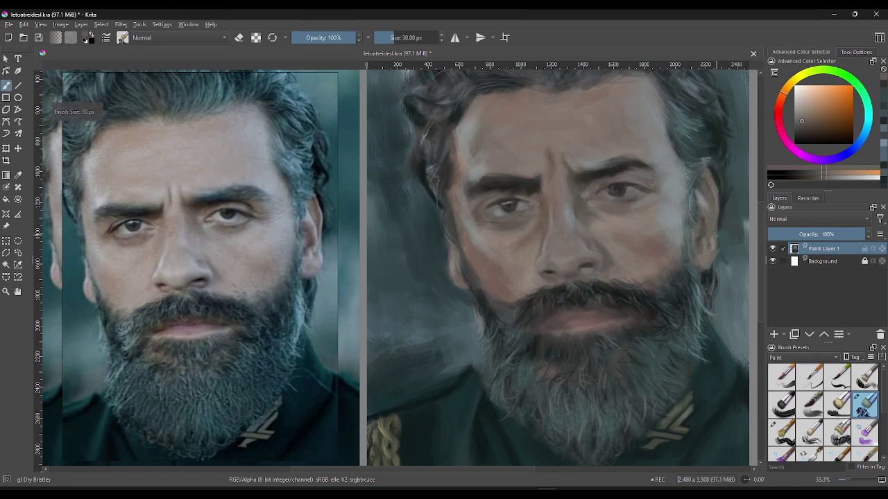
{"action": "left_click", "coordinate": [705, 216], "text": "ctrl"}
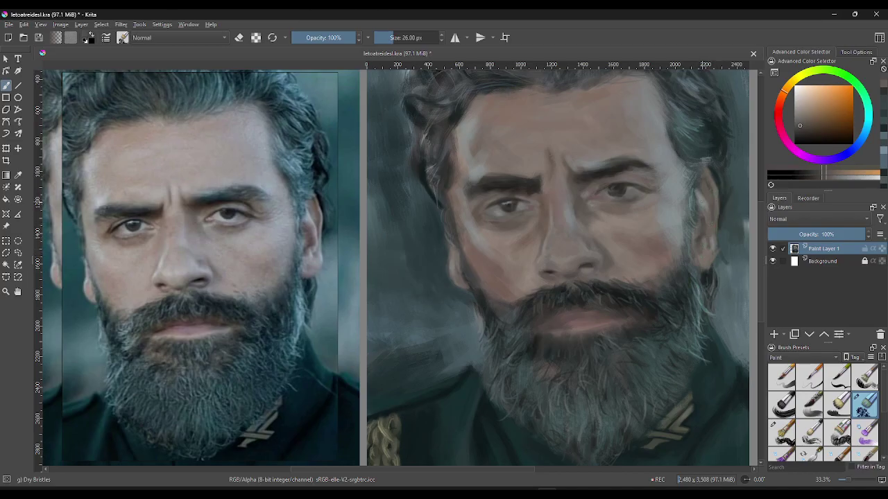
{"action": "key", "text": "x"}
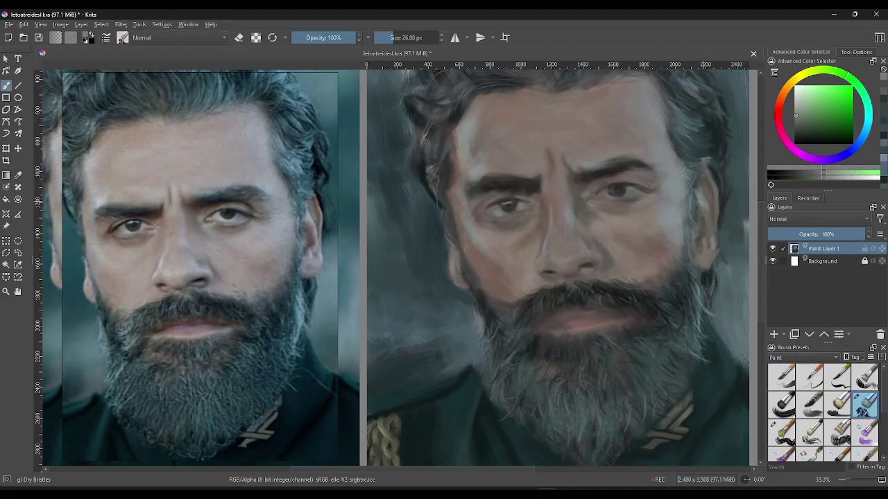
{"action": "left_click", "coordinate": [703, 201], "text": "ctrl"}
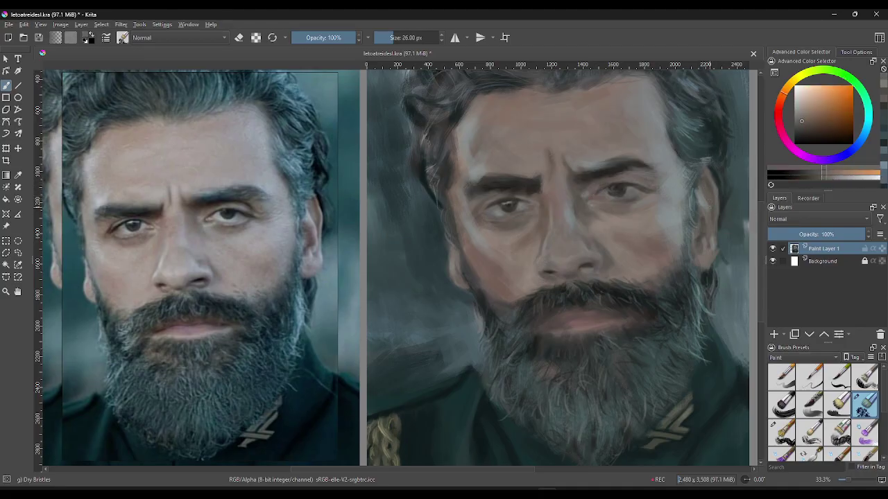
{"action": "key", "text": "x"}
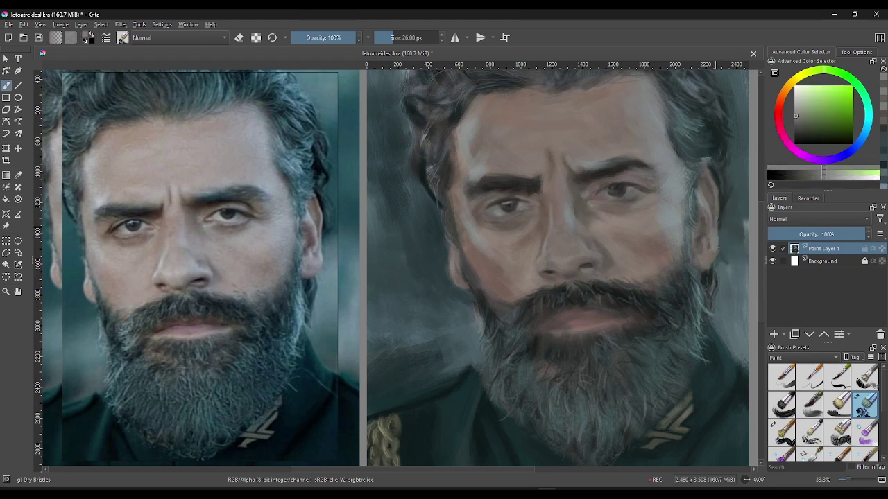
- Sample skin and grey-green tones near the ear and shrink the brush to 35 px
{"action": "left_click", "coordinate": [705, 232], "text": "ctrl"}
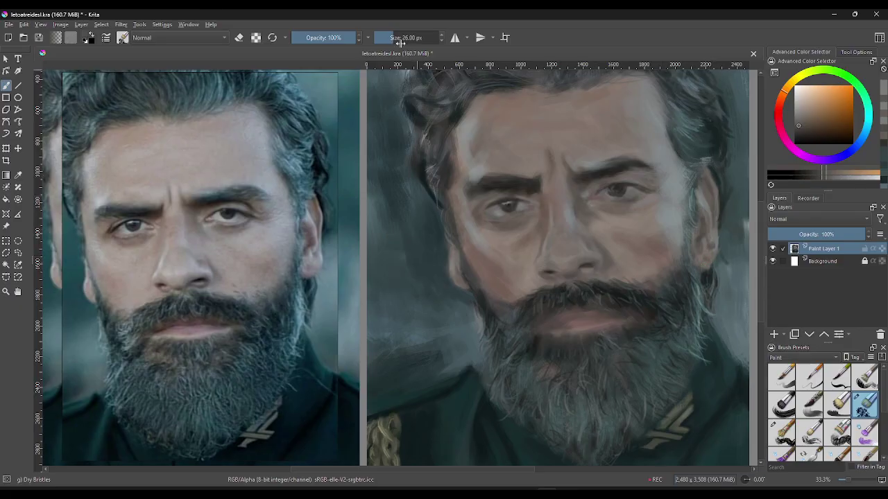
{"action": "left_click", "coordinate": [401, 37]}
{"action": "left_click", "coordinate": [712, 266], "text": "ctrl"}
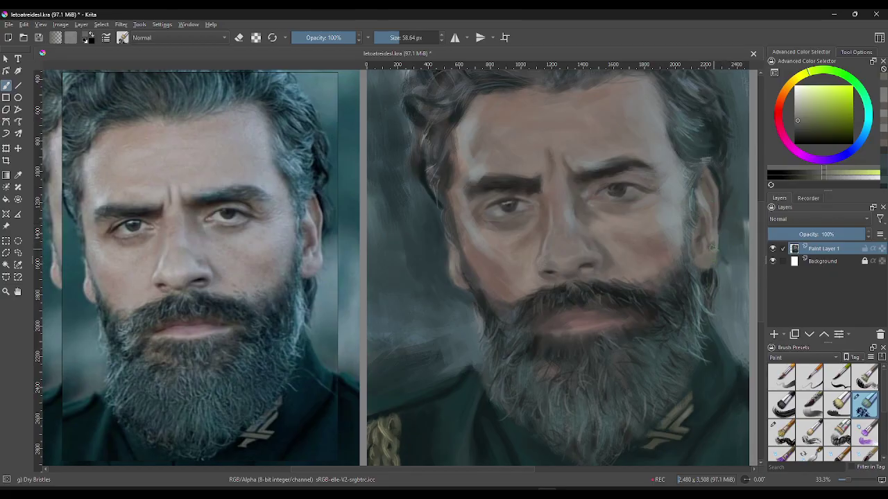
{"action": "left_click", "coordinate": [717, 244], "text": "ctrl"}
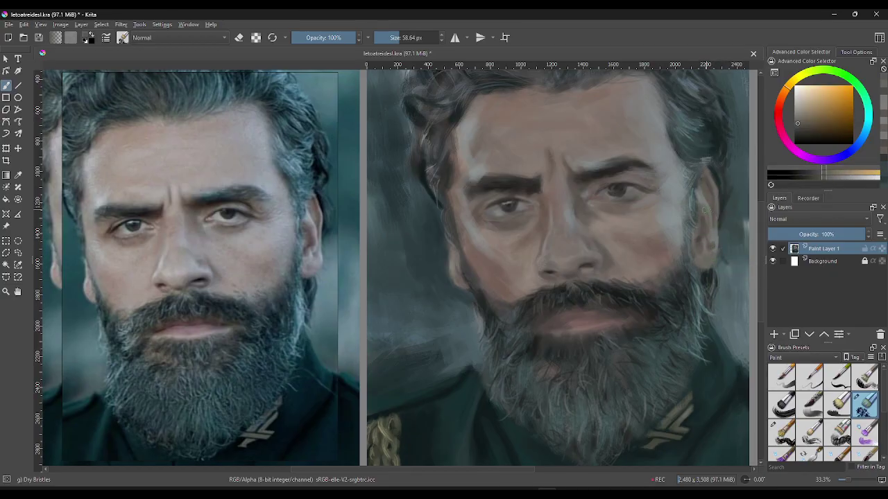
{"action": "left_click", "coordinate": [707, 196], "text": "ctrl"}
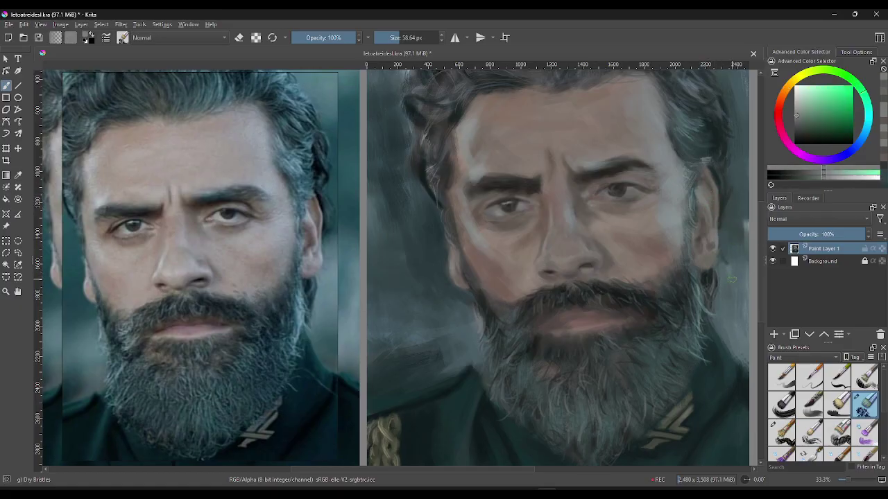
{"action": "key", "text": "bracketleft"}
{"action": "key", "text": "bracketleft"}
{"action": "key", "text": "bracketleft"}
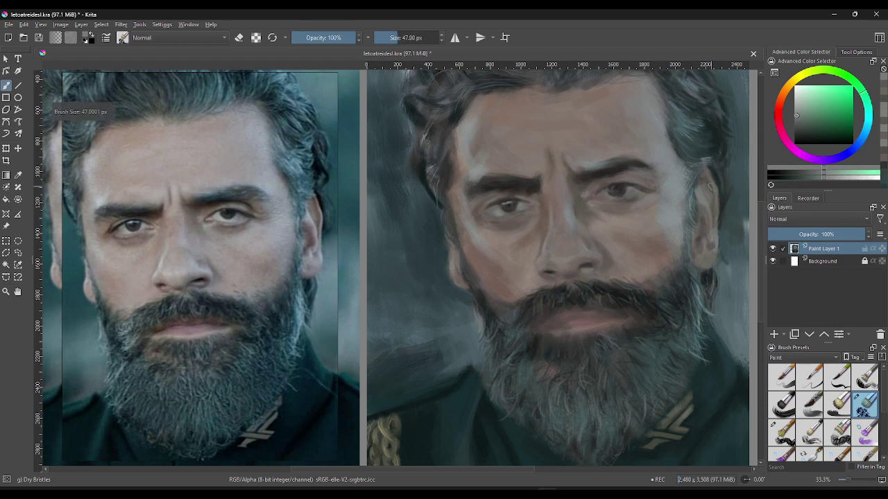
{"action": "left_click", "coordinate": [722, 207], "text": "ctrl"}
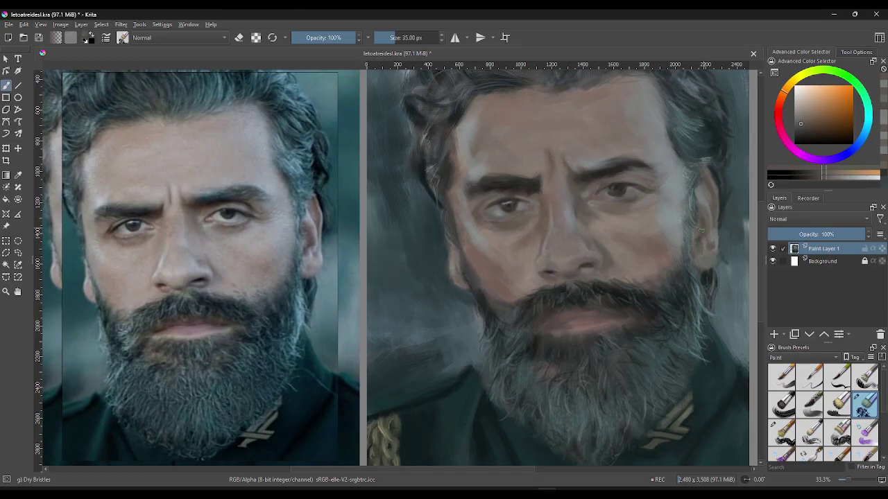
- Repaint the ear region, alternating dark teal and orange-brown skin samples
{"action": "left_click", "coordinate": [711, 266], "text": "ctrl"}
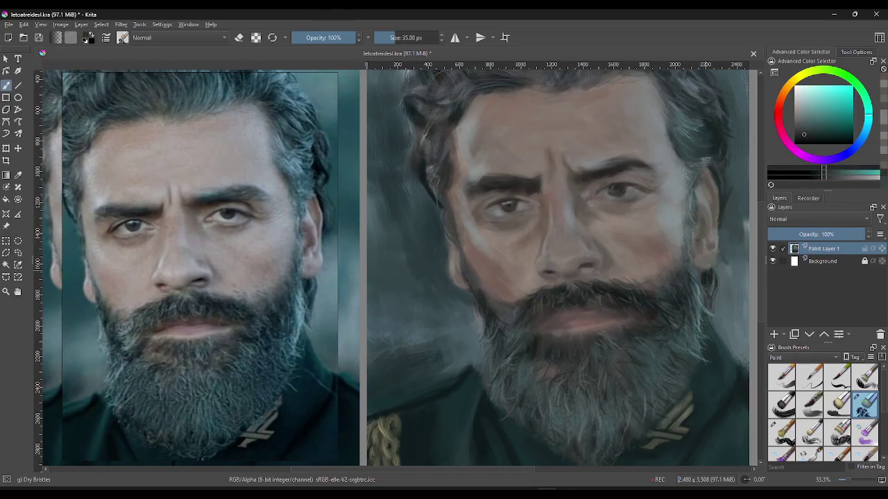
{"action": "left_click", "coordinate": [702, 240], "text": "ctrl"}
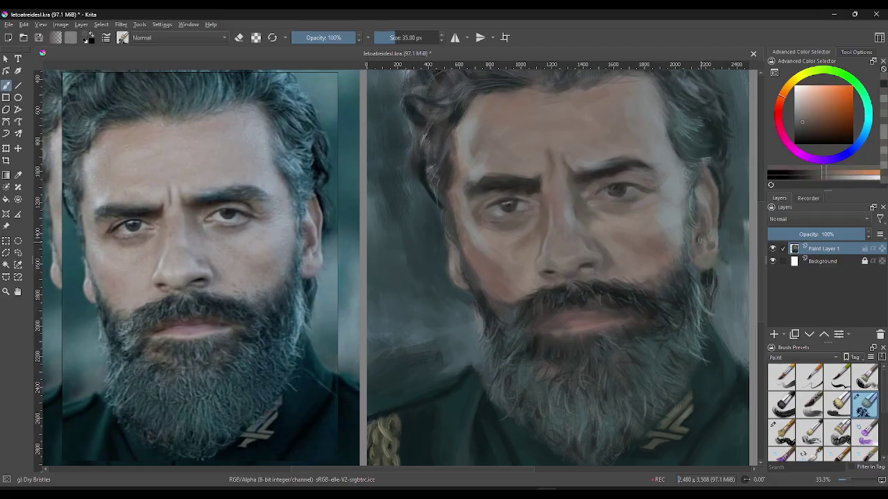
{"action": "left_click", "coordinate": [701, 242], "text": "ctrl"}
{"action": "left_click", "coordinate": [702, 240], "text": "ctrl"}
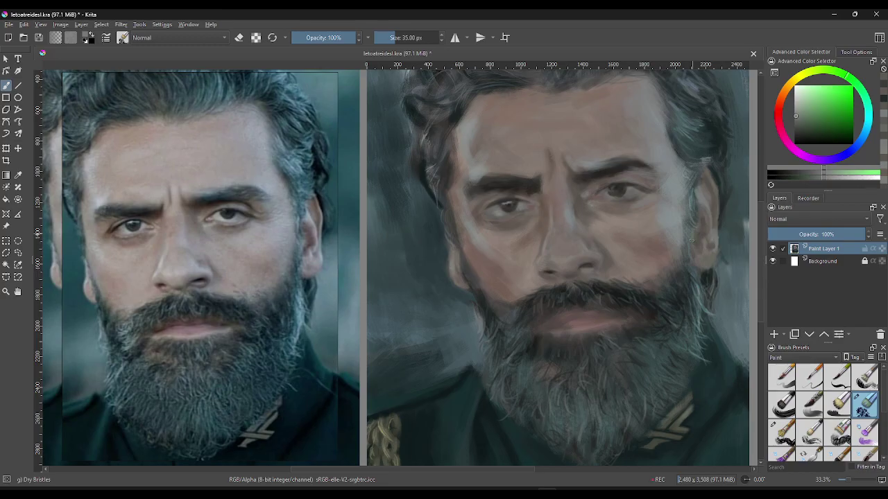
{"action": "left_click", "coordinate": [692, 240]}
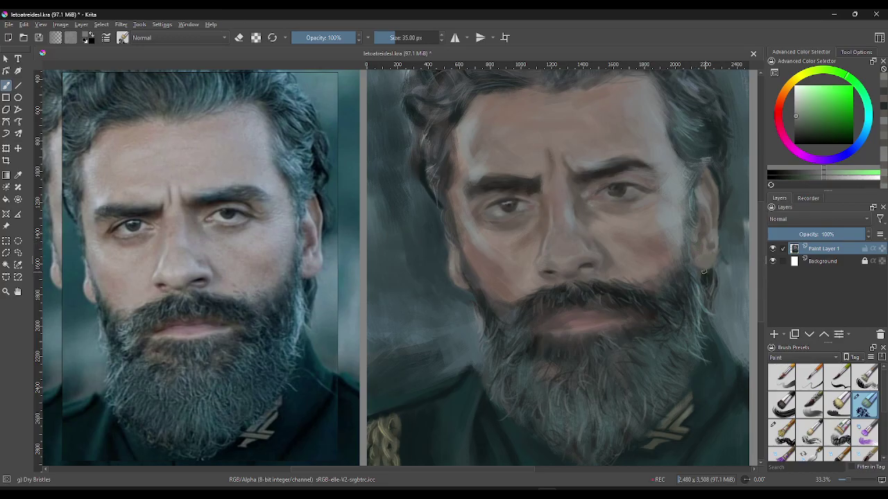
{"action": "left_click", "coordinate": [695, 240], "text": "ctrl"}
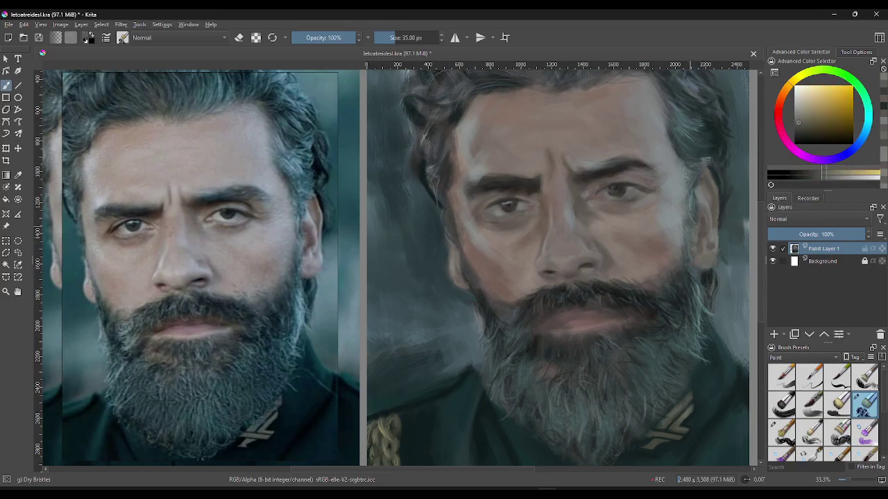
{"action": "left_click", "coordinate": [693, 239], "text": "ctrl"}
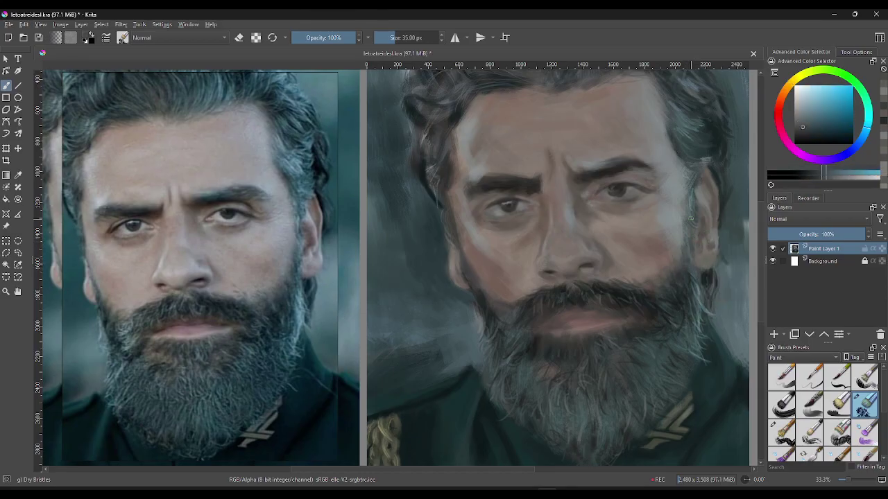
{"action": "left_click", "coordinate": [696, 197], "text": "ctrl"}
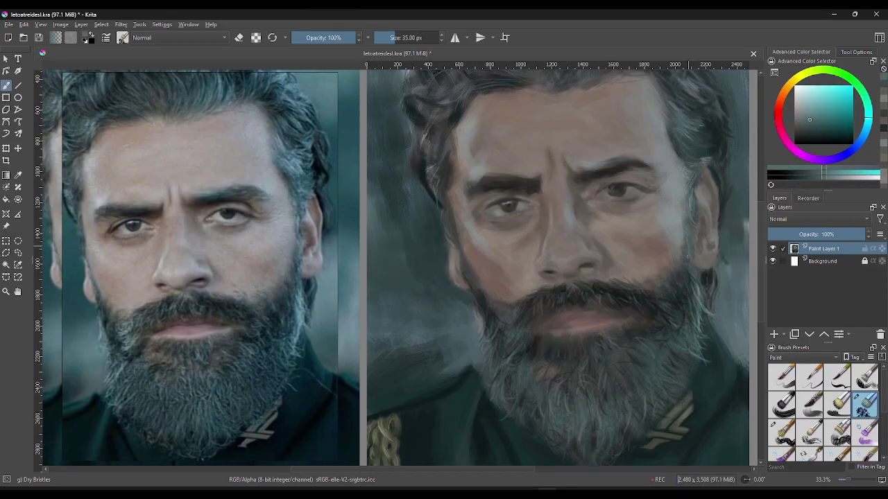
{"action": "left_click", "coordinate": [681, 235], "text": "ctrl"}
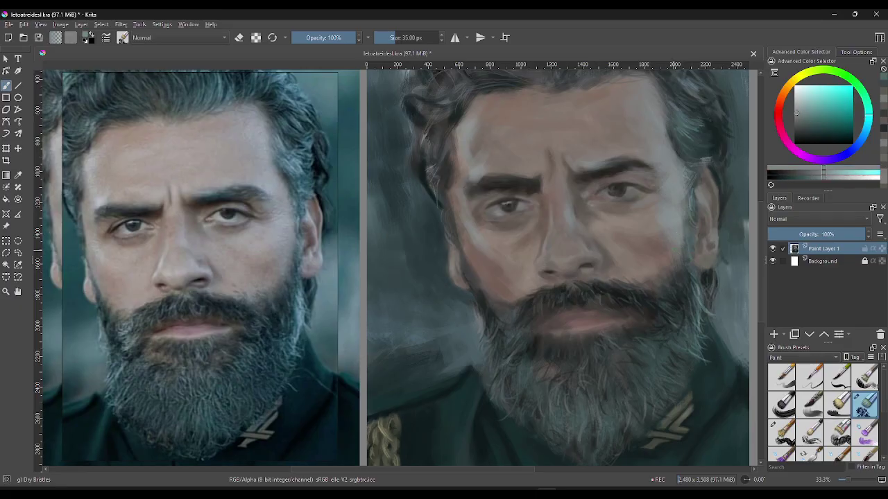
- Enlarge the brush to 47 px and soften the left temple with reddish and orange skin tones
{"action": "left_click_drag", "start_coordinate": [675, 252], "coordinate": [677, 248]}
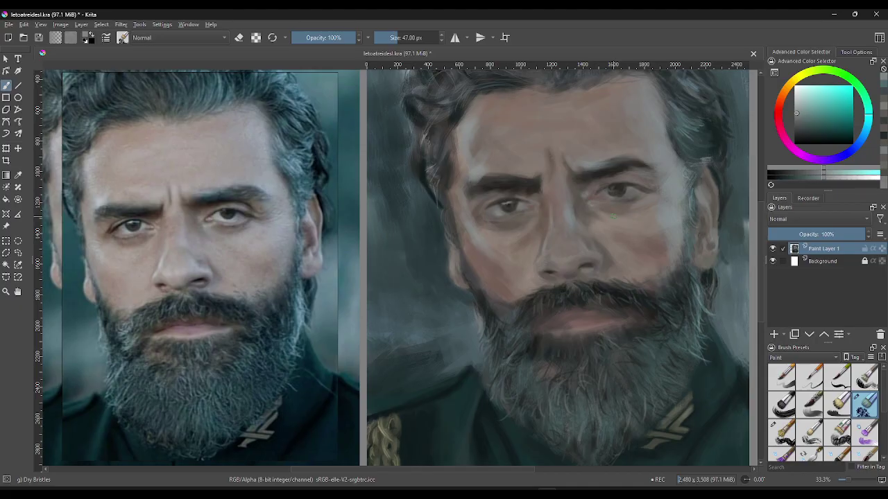
{"action": "left_click", "coordinate": [494, 259], "text": "ctrl"}
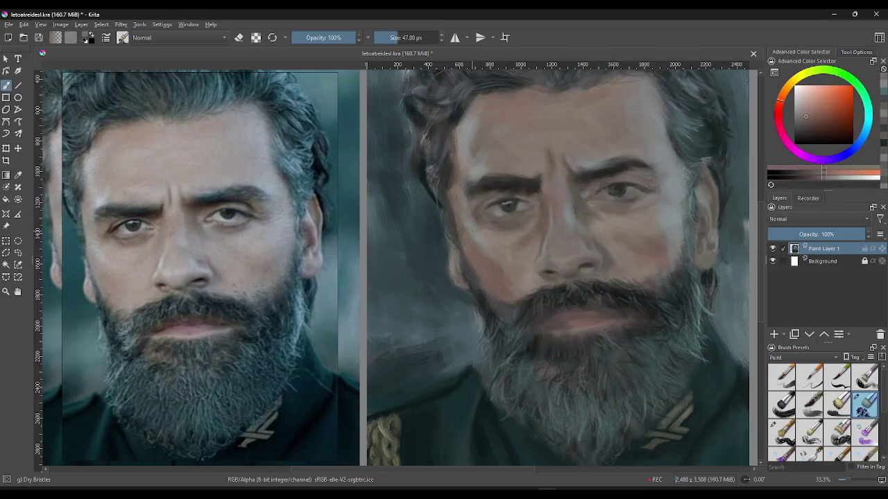
{"action": "left_click", "coordinate": [458, 229], "text": "ctrl"}
{"action": "left_click", "coordinate": [468, 221], "text": "ctrl"}
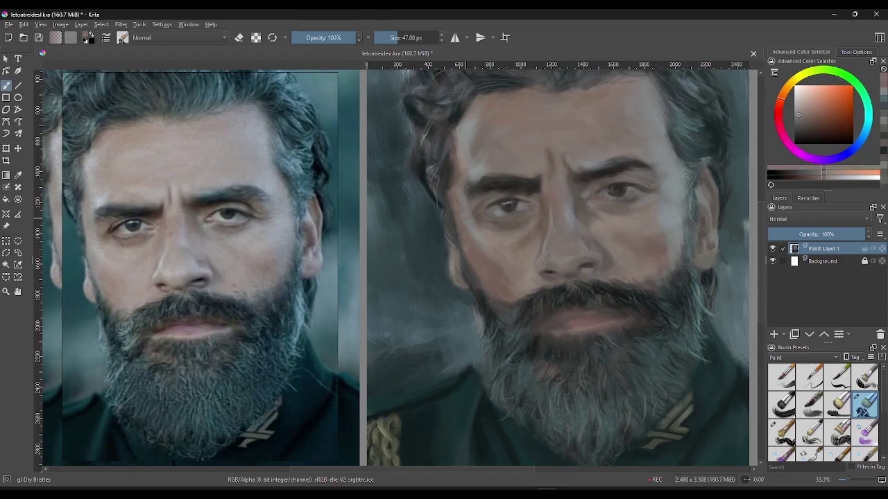
{"action": "left_click", "coordinate": [469, 145], "text": "ctrl"}
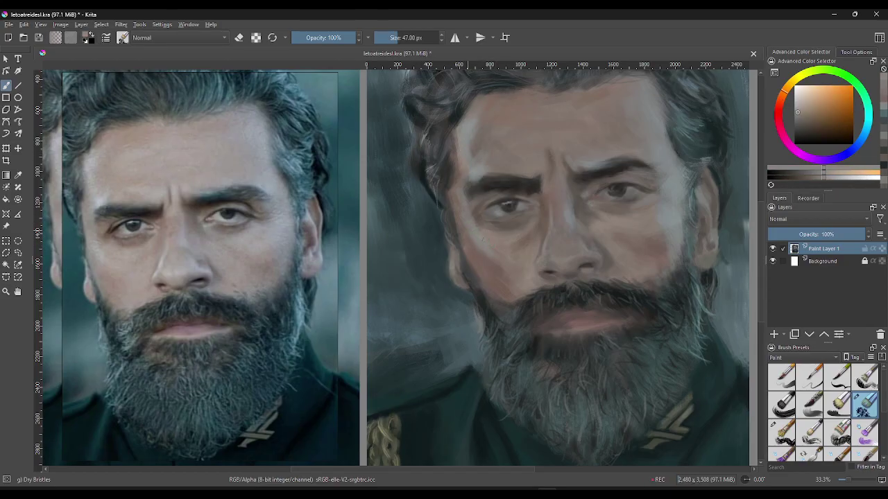
{"action": "left_click", "coordinate": [490, 208], "text": "ctrl"}
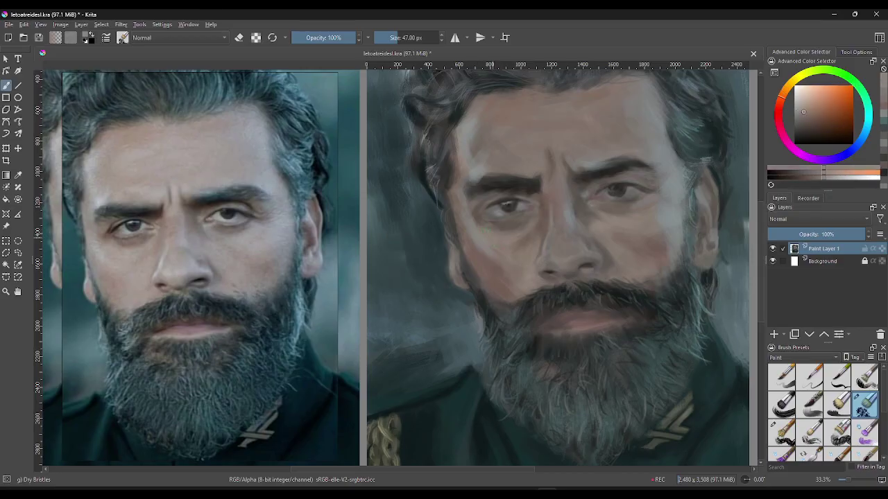
- Sample reddish and tan tones around the eyebrow, darken the colour with K, and zoom to 50%
{"action": "left_click", "coordinate": [471, 212], "text": "ctrl"}
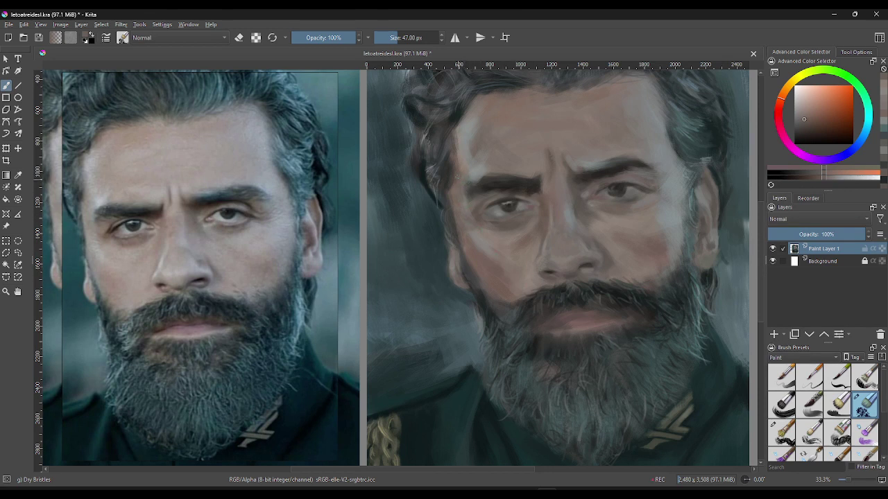
{"action": "key", "text": "k"}
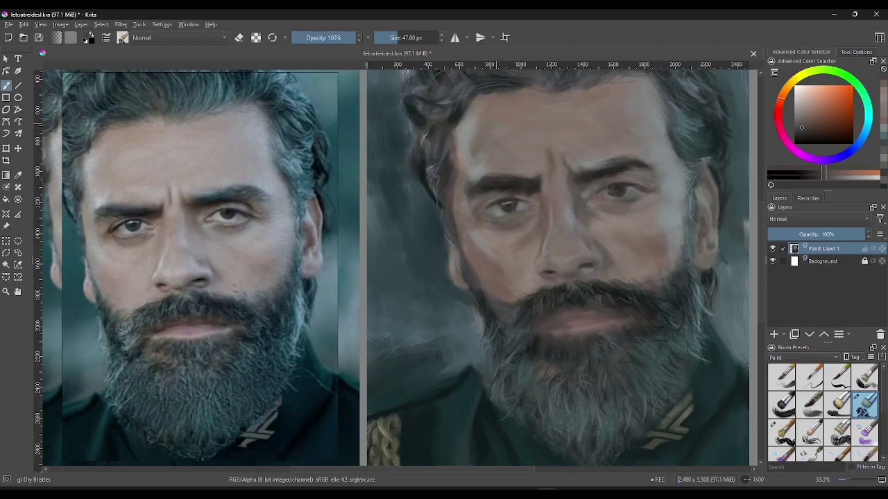
{"action": "left_click", "coordinate": [533, 152], "text": "ctrl"}
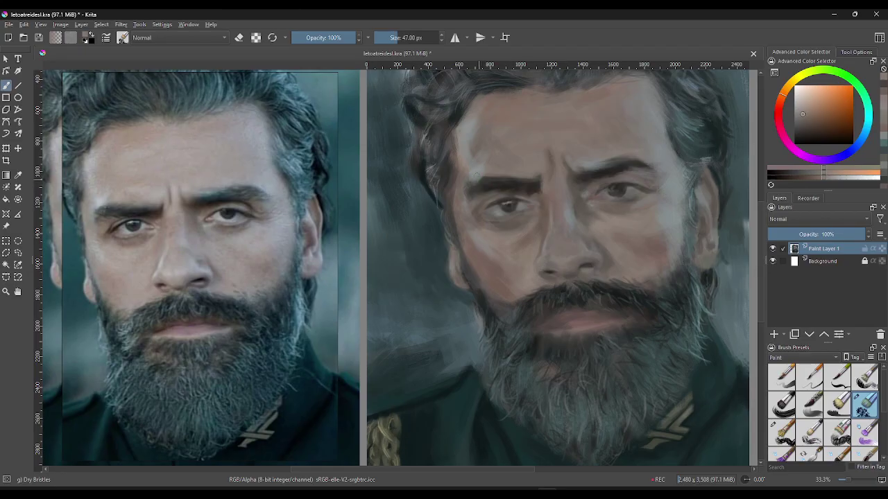
{"action": "left_click", "coordinate": [495, 183], "text": "ctrl"}
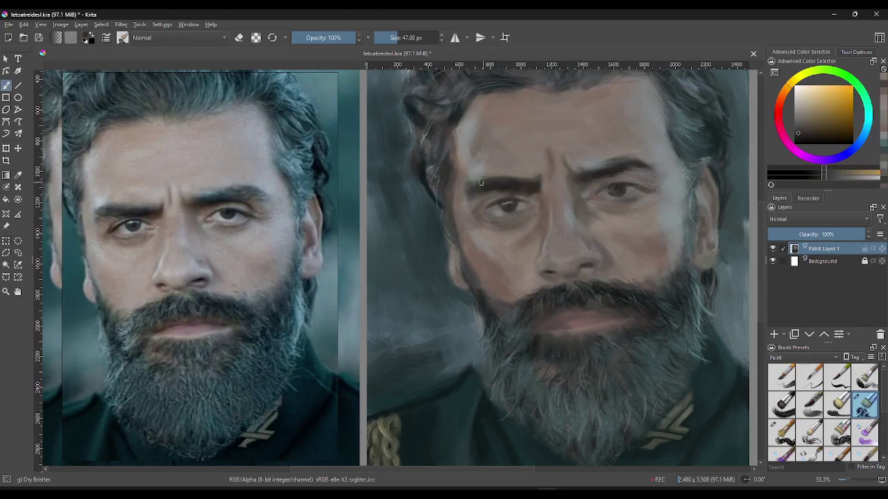
{"action": "left_click", "coordinate": [480, 181], "text": "ctrl"}
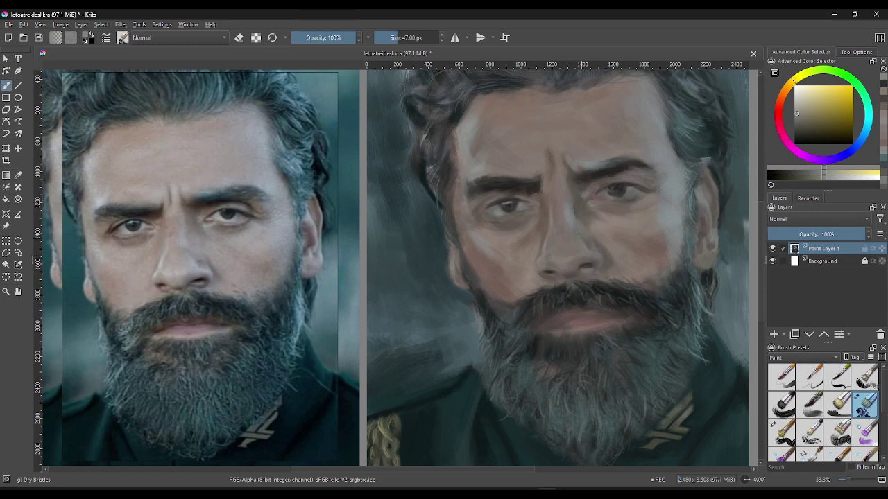
{"action": "key", "text": "plus"}
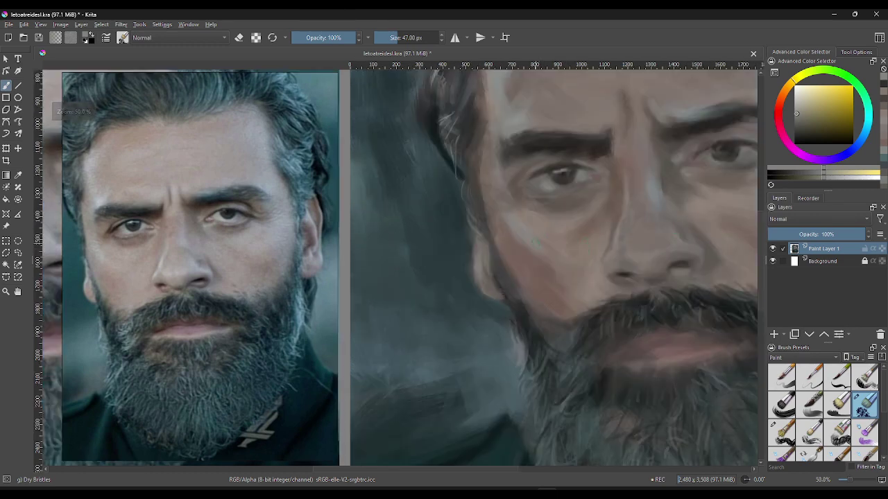
- Centre the face, shrink the brush to 14 px, and sample a muted beige skin tone
{"action": "mouse_move", "coordinate": [700, 291]}
{"action": "left_mouse_down"}
{"action": "mouse_move", "coordinate": [585, 314]}
{"action": "mouse_move", "coordinate": [583, 326]}
{"action": "left_mouse_up"}
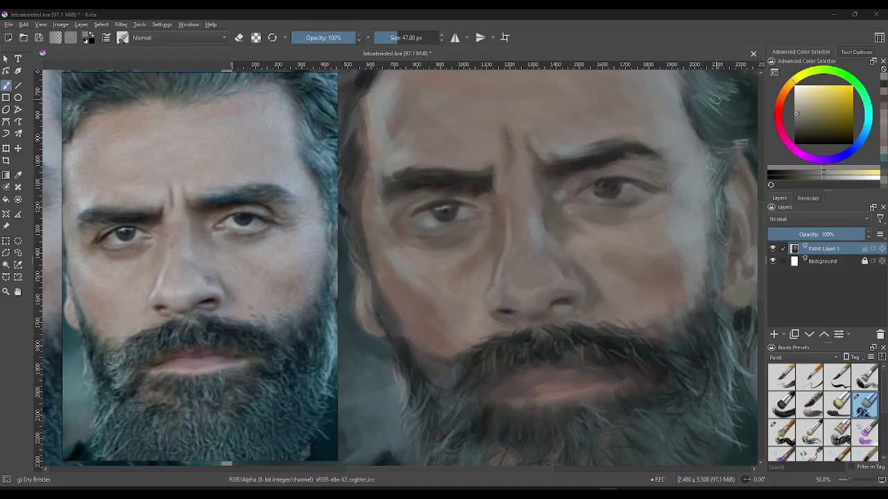
{"action": "left_click", "coordinate": [729, 118], "text": "ctrl"}
{"action": "left_click_drag", "start_coordinate": [722, 138], "coordinate": [716, 141]}
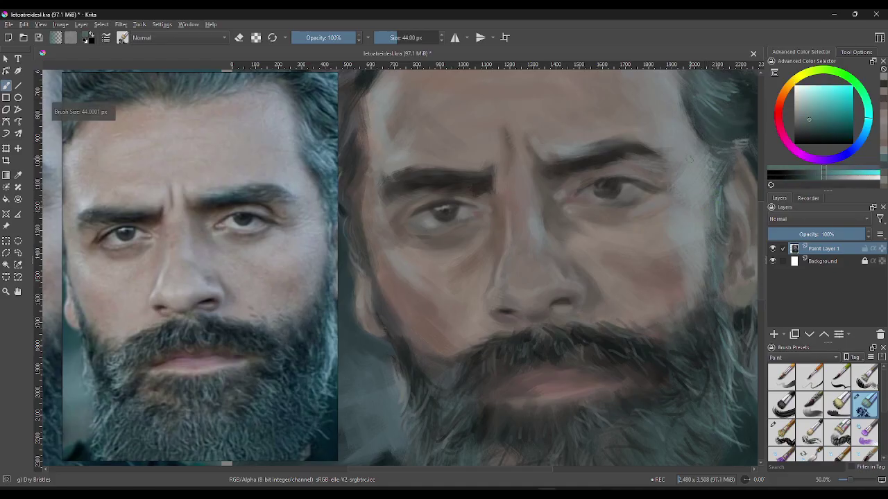
{"action": "left_click_drag", "start_coordinate": [601, 166], "coordinate": [586, 167]}
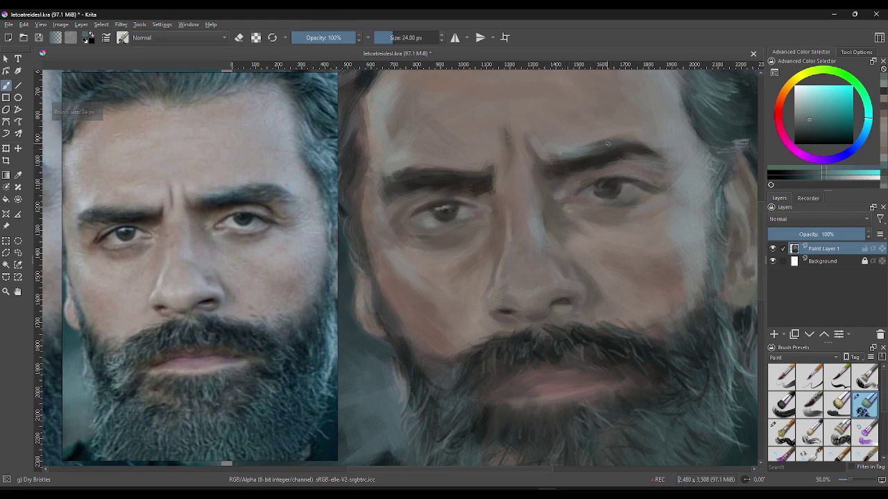
{"action": "left_click_drag", "start_coordinate": [621, 143], "coordinate": [612, 156]}
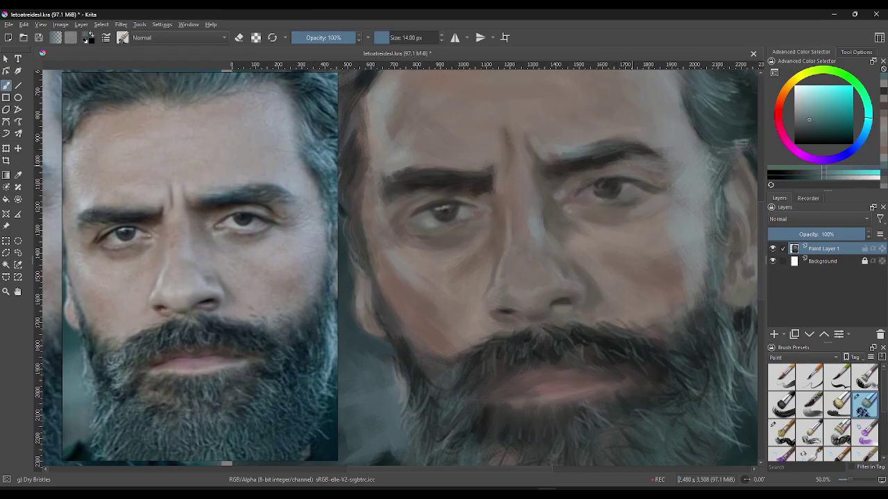
{"action": "left_click", "coordinate": [621, 159], "text": "ctrl"}
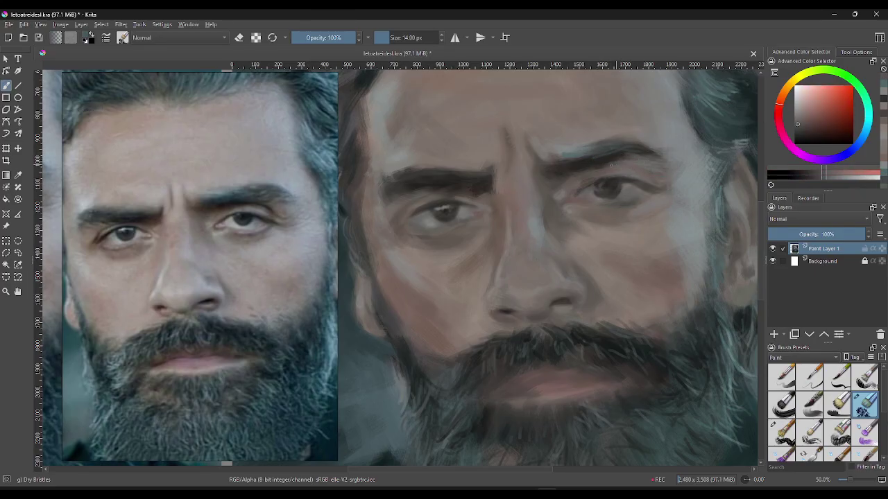
{"action": "left_click", "coordinate": [609, 163], "text": "ctrl"}
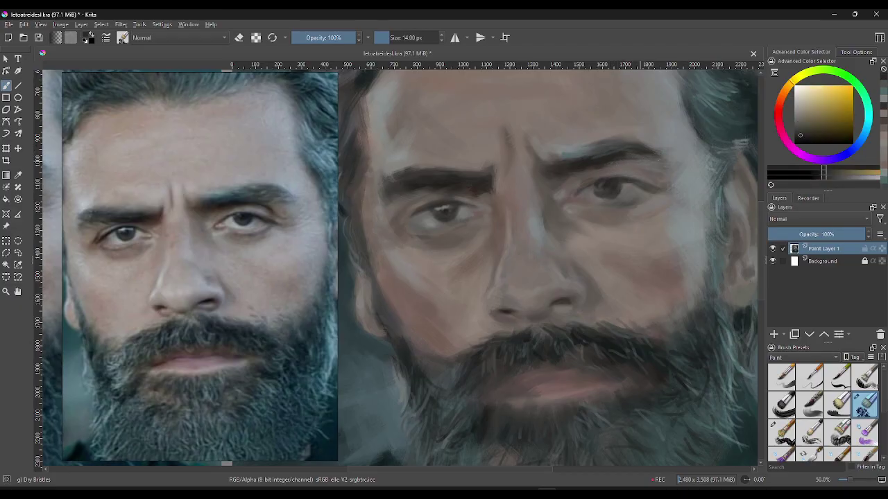
- Darken the right eyebrow, then at 58.64 px deepen the shadow under the right eye with warm tones
{"action": "left_click_drag", "start_coordinate": [635, 164], "coordinate": [659, 164]}
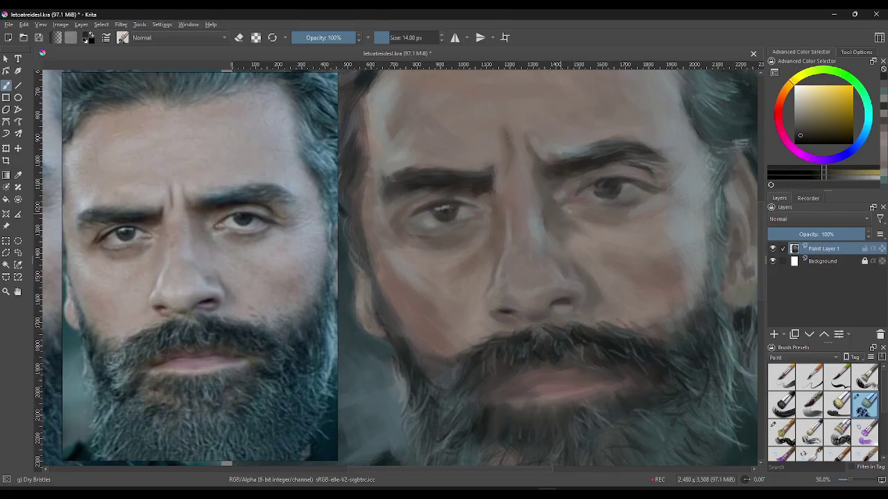
{"action": "left_click", "coordinate": [400, 38]}
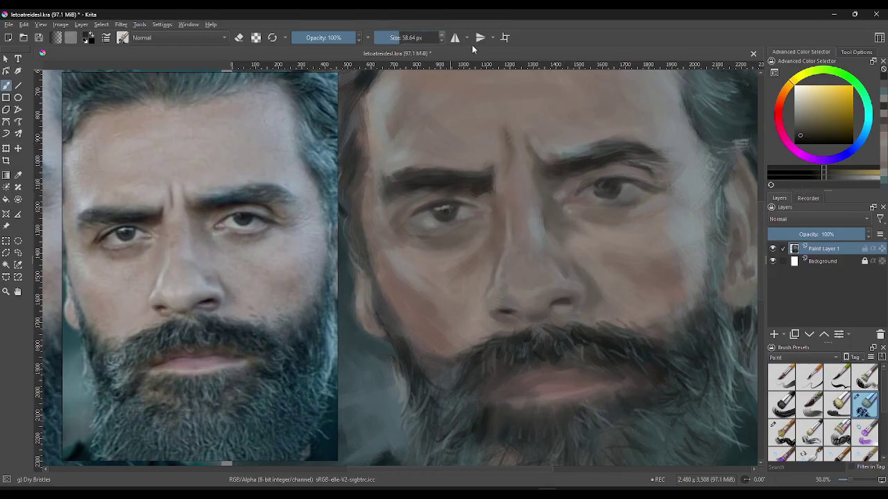
{"action": "left_click", "coordinate": [585, 181], "text": "ctrl"}
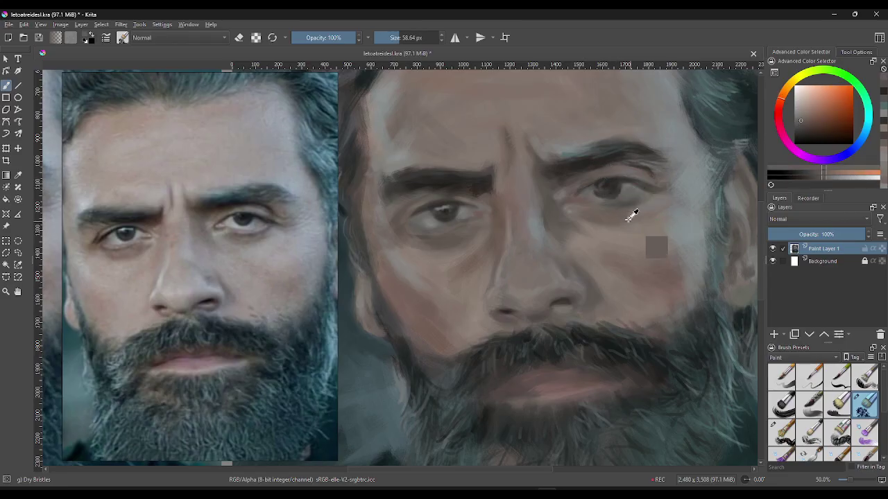
{"action": "left_click", "coordinate": [445, 245], "text": "ctrl"}
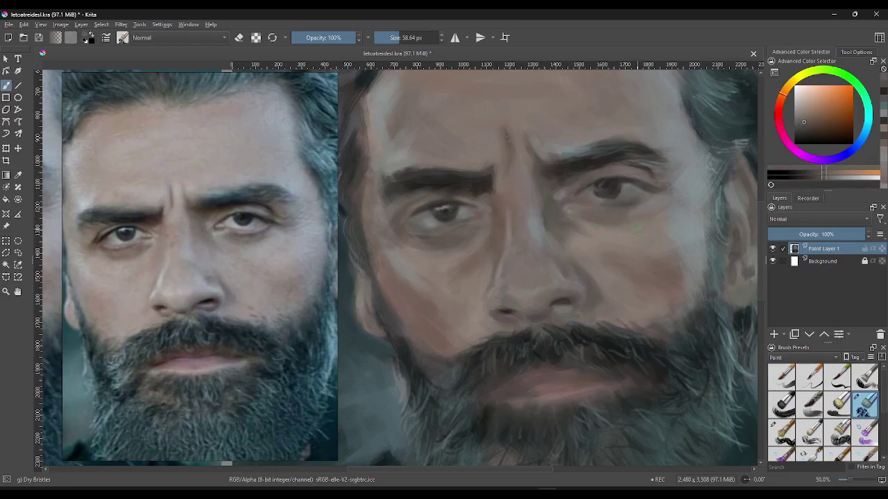
{"action": "left_click_drag", "start_coordinate": [609, 212], "coordinate": [612, 213]}
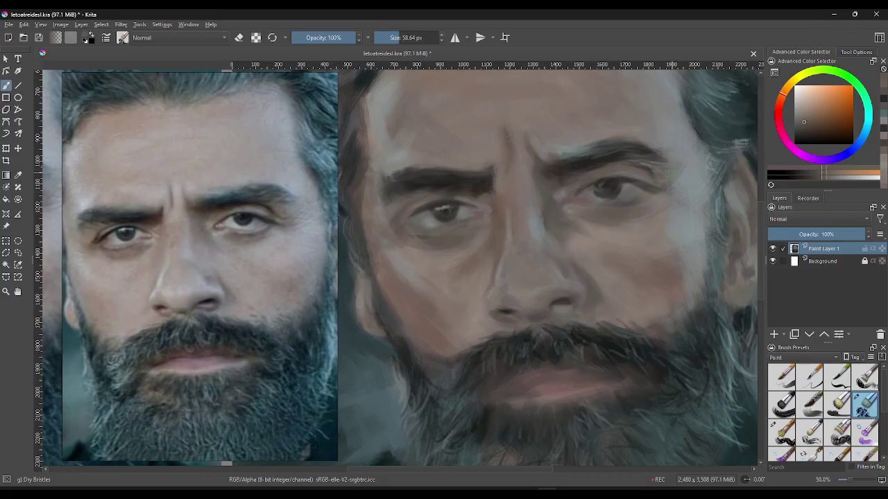
{"action": "left_click", "coordinate": [634, 156], "text": "ctrl"}
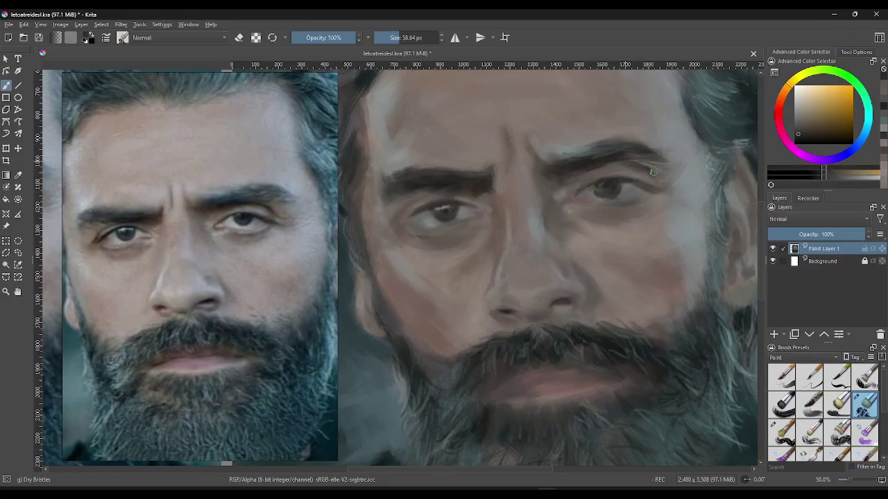
{"action": "left_click", "coordinate": [648, 183], "text": "ctrl"}
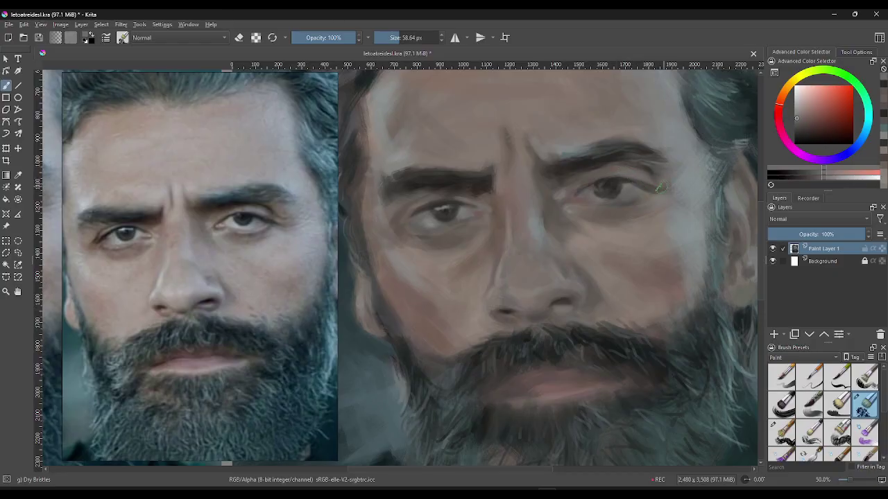
{"action": "left_click", "coordinate": [652, 186], "text": "ctrl"}
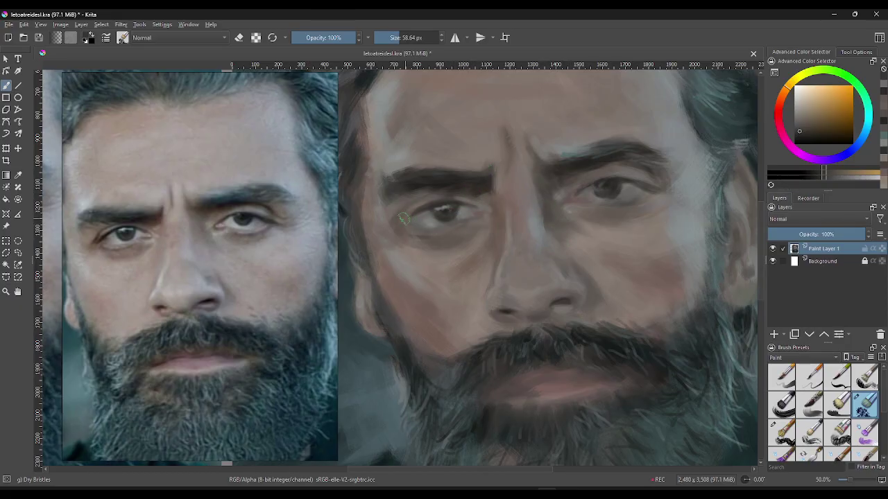
- Paint near the left eye, shrink the brush to about 44 px, and sample brown skin tones
{"action": "left_click_drag", "start_coordinate": [408, 223], "coordinate": [421, 207]}
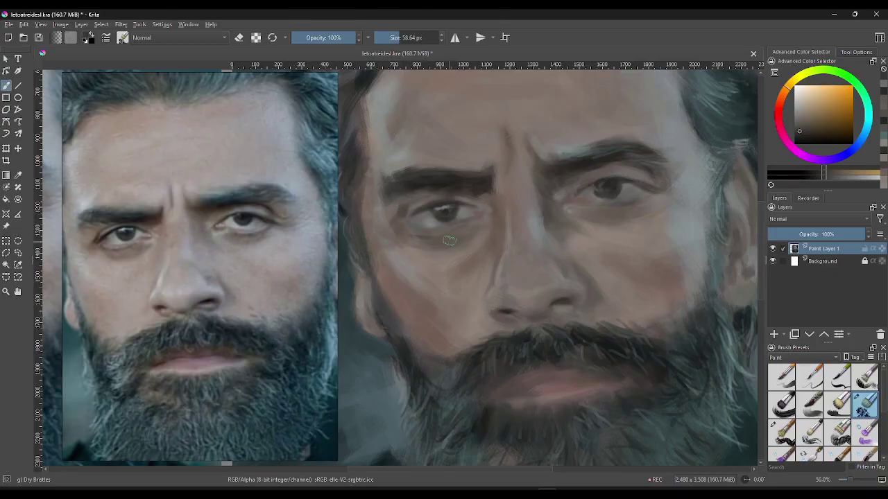
{"action": "left_click_drag", "start_coordinate": [444, 239], "coordinate": [409, 218], "text": "shift"}
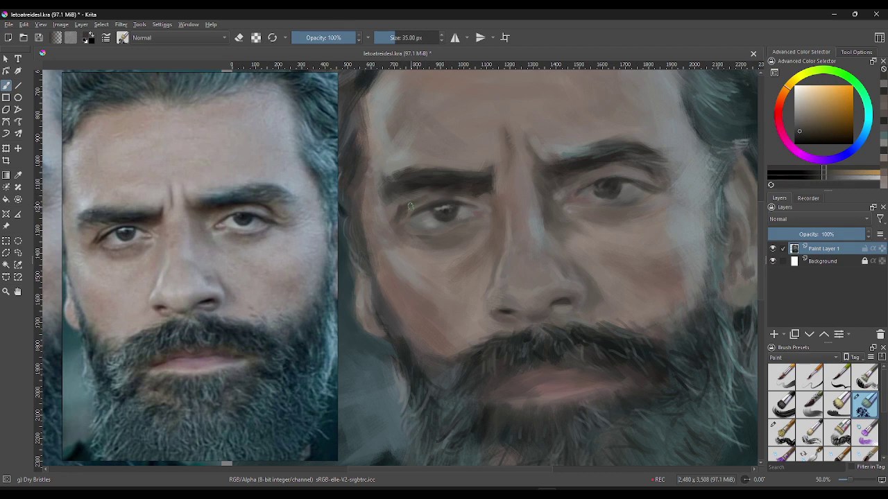
{"action": "left_click", "coordinate": [428, 228], "text": "ctrl"}
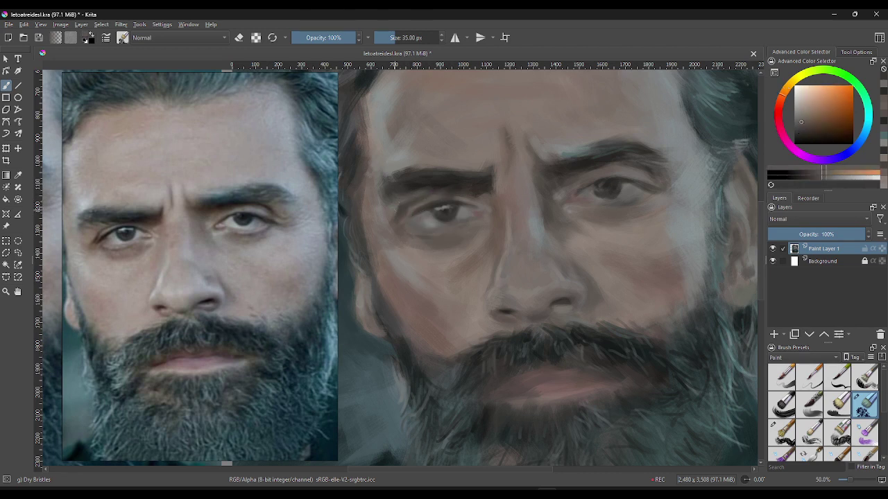
{"action": "left_click", "coordinate": [423, 202], "text": "ctrl"}
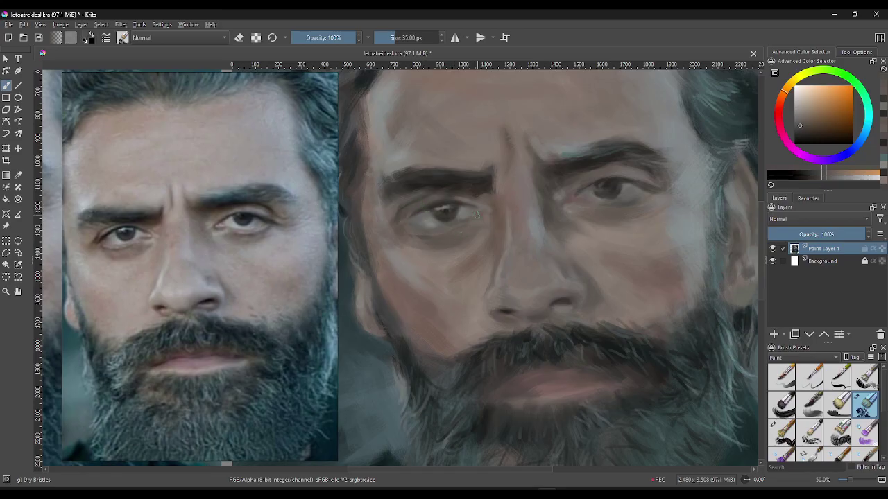
{"action": "left_click", "coordinate": [470, 197], "text": "ctrl"}
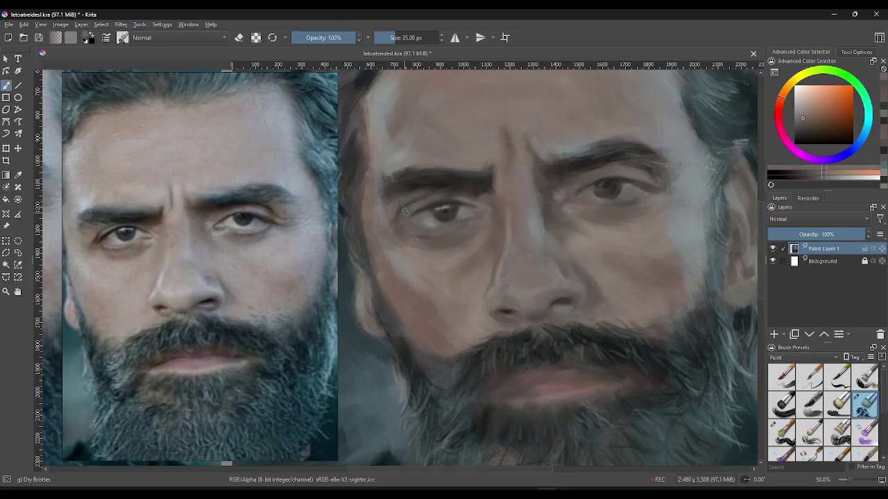
- Resample lighter and darker skin tones beside the left eye and eyebrow
{"action": "left_click", "coordinate": [387, 219], "text": "ctrl"}
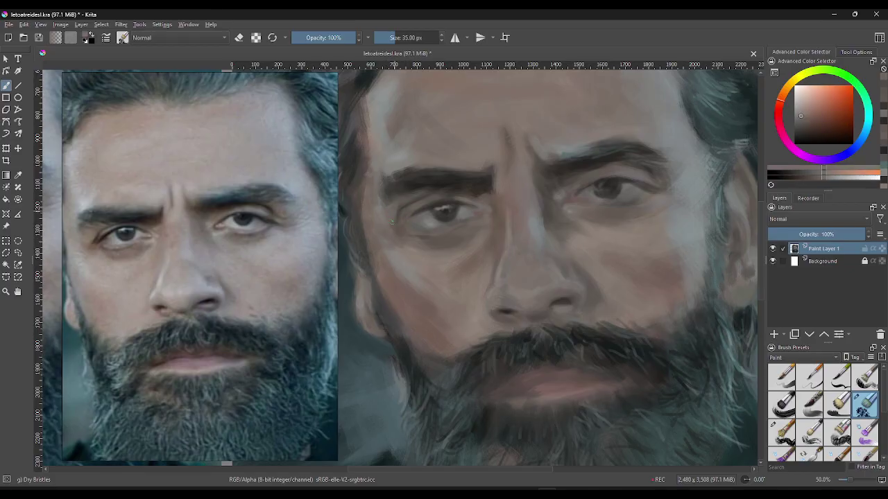
{"action": "left_click", "coordinate": [408, 210], "text": "ctrl"}
{"action": "left_click", "coordinate": [451, 183], "text": "ctrl"}
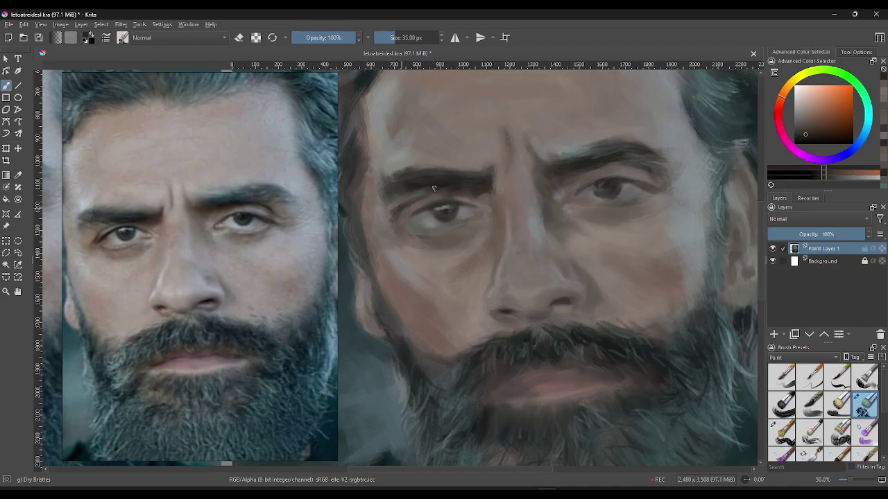
{"action": "left_click", "coordinate": [396, 210], "text": "ctrl"}
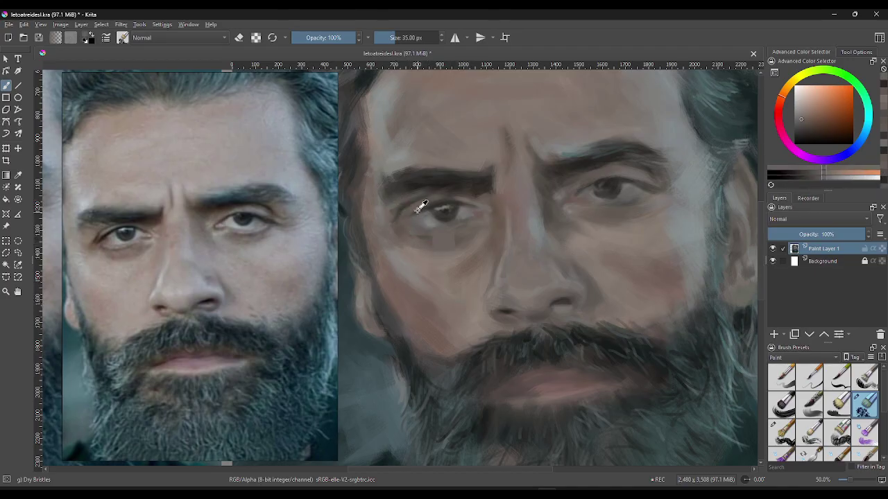
{"action": "left_click", "coordinate": [422, 204], "text": "ctrl"}
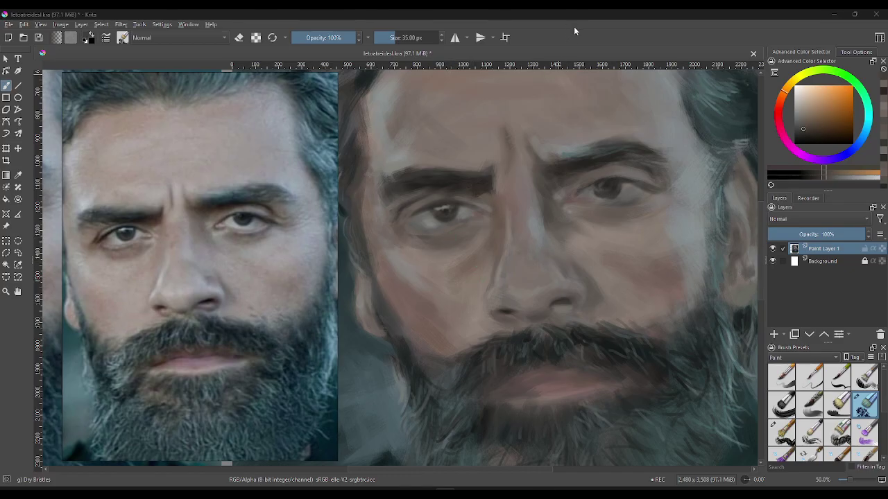
- Shrink the brush and sample darker browns and a light grey skin tone near the left eye
{"action": "key", "text": "bracketleft"}
{"action": "key", "text": "bracketleft"}
{"action": "key", "text": "bracketleft"}
{"action": "key", "text": "bracketleft"}
{"action": "key", "text": "bracketleft"}
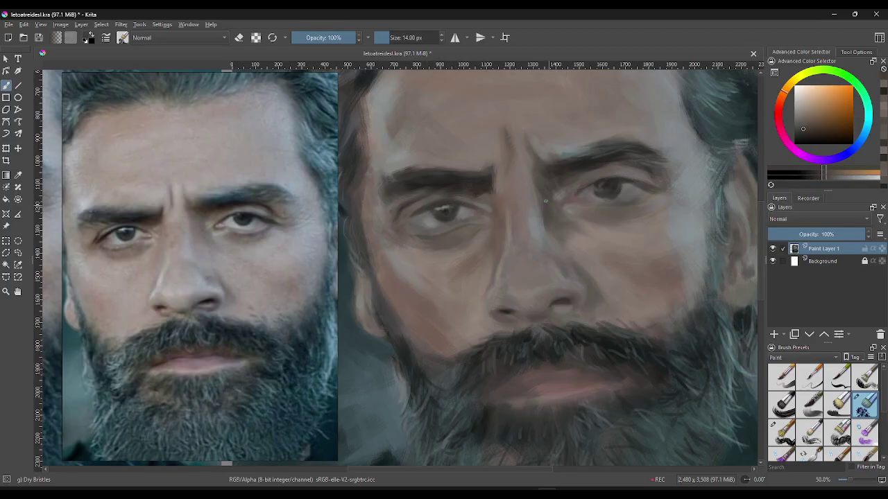
{"action": "left_click", "coordinate": [449, 199], "text": "ctrl"}
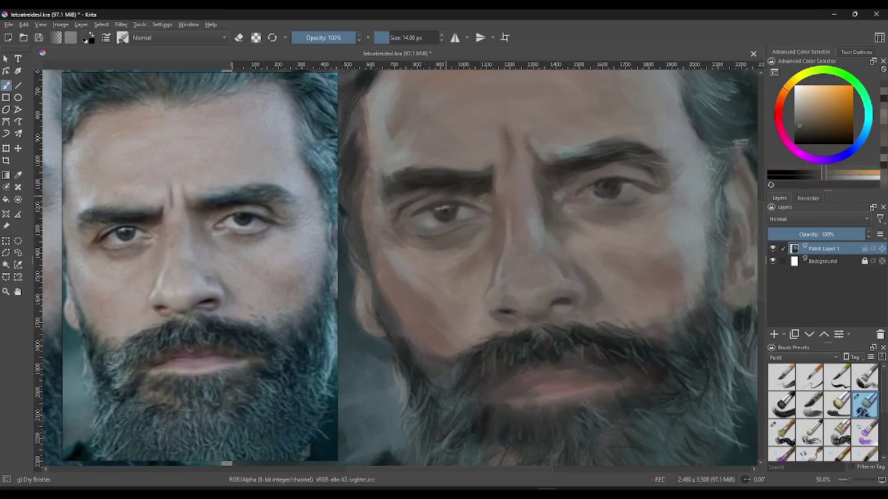
{"action": "left_click", "coordinate": [496, 232], "text": "ctrl"}
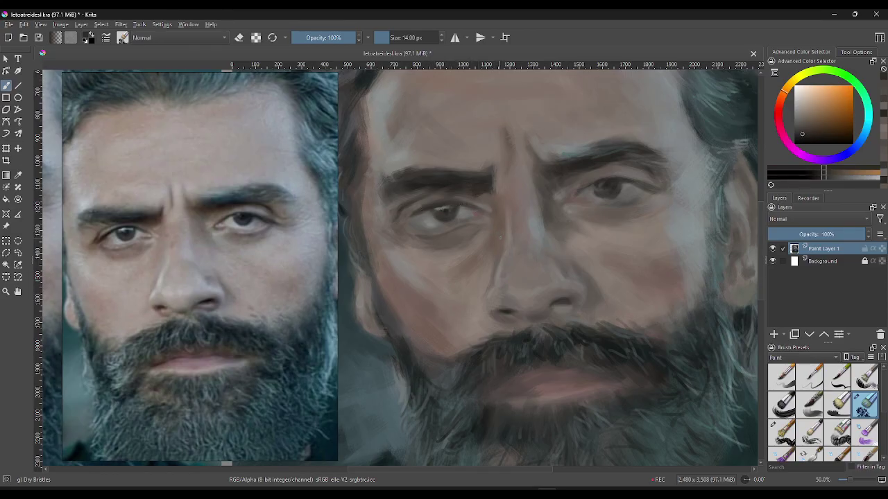
{"action": "left_click", "coordinate": [492, 231], "text": "ctrl"}
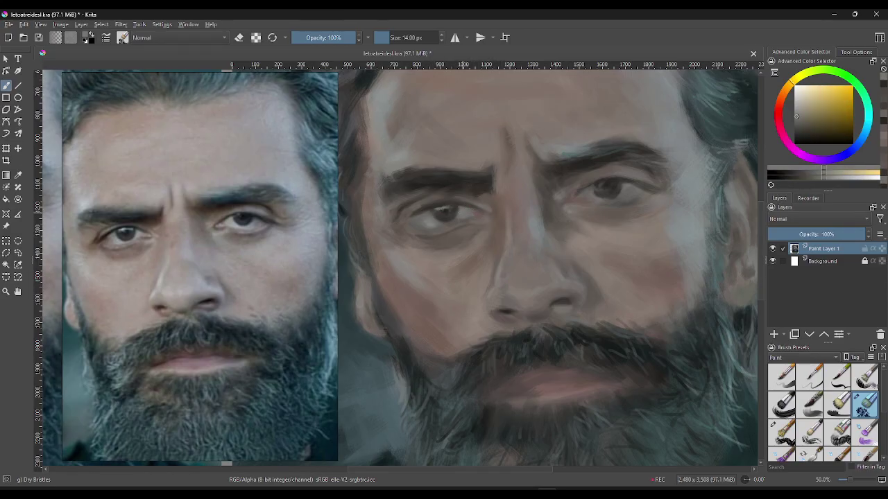
{"action": "left_click", "coordinate": [425, 202], "text": "ctrl"}
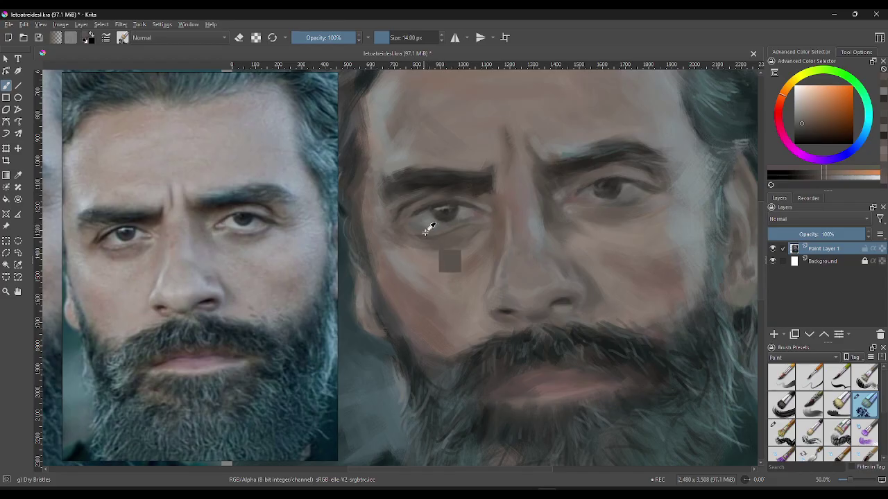
- Pick darker browns and a muted red beside the left eye, then lighten the colour
{"action": "left_click", "coordinate": [427, 205], "text": "ctrl"}
{"action": "left_click", "coordinate": [444, 203], "text": "ctrl"}
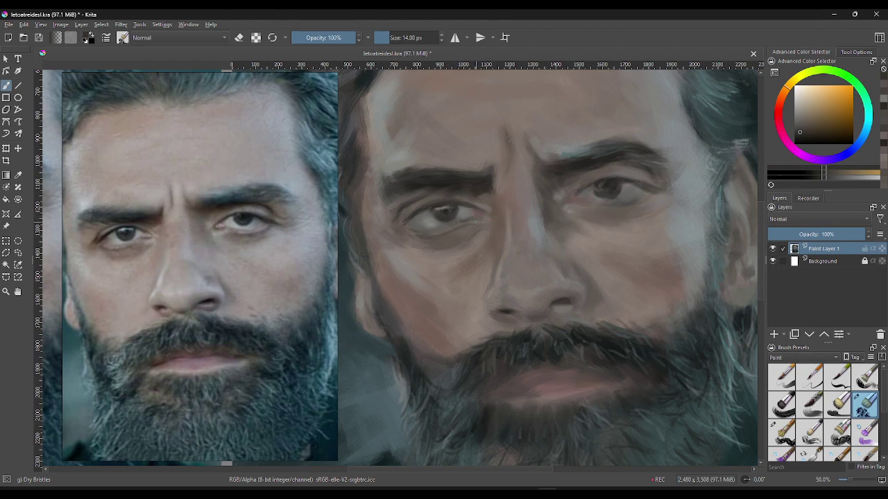
{"action": "left_click", "coordinate": [519, 238], "text": "ctrl"}
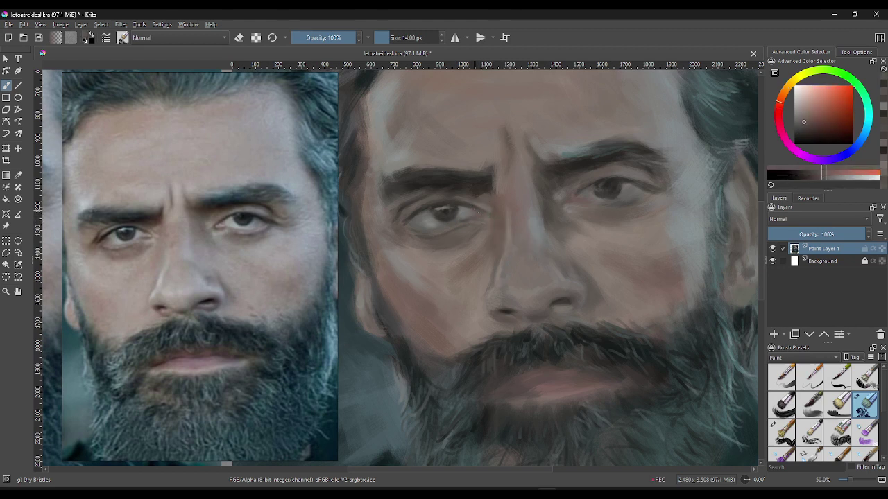
{"action": "left_click", "coordinate": [479, 207], "text": "ctrl"}
{"action": "left_click", "coordinate": [802, 113]}
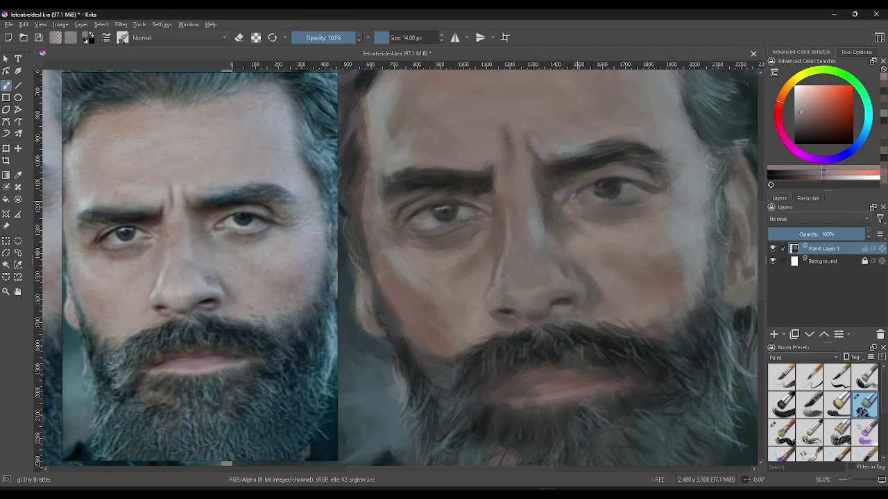
- Sample orange-brown, yellowish and lighter brown skin tones around the right eye
{"action": "left_click", "coordinate": [587, 201], "text": "ctrl"}
{"action": "left_click", "coordinate": [610, 180], "text": "ctrl"}
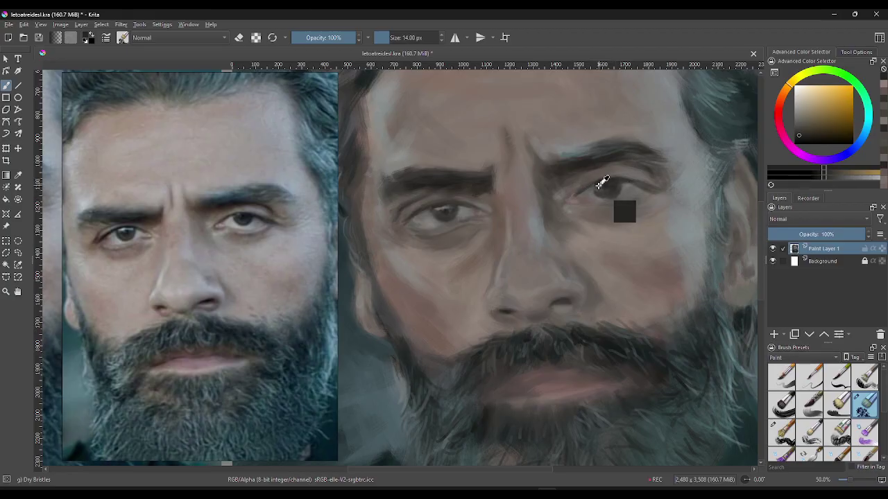
{"action": "left_click", "coordinate": [596, 185], "text": "ctrl"}
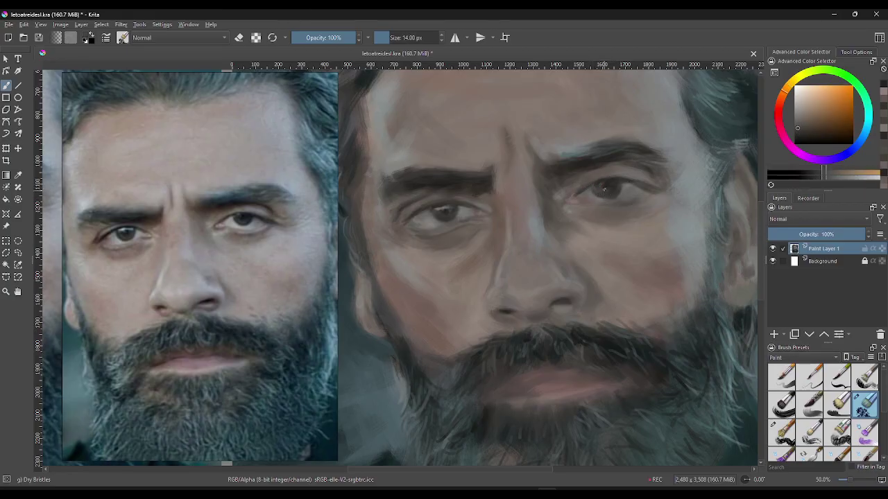
{"action": "left_click", "coordinate": [616, 193], "text": "ctrl"}
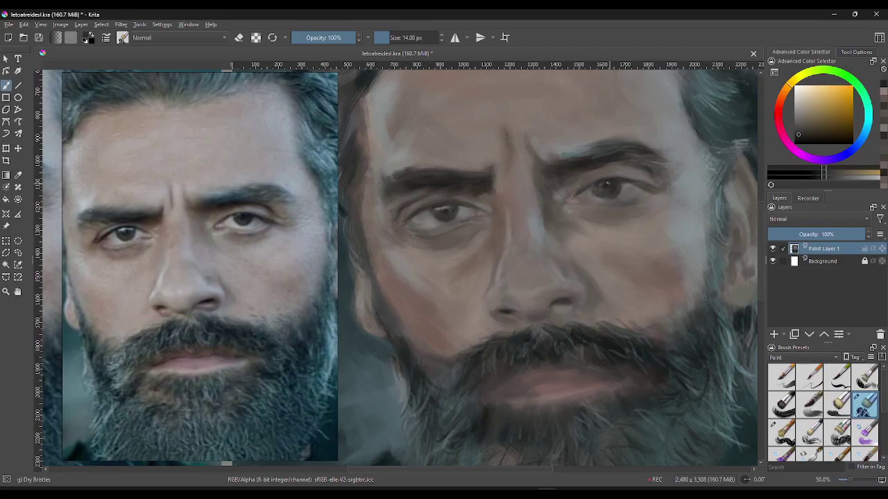
{"action": "left_click", "coordinate": [594, 186], "text": "ctrl"}
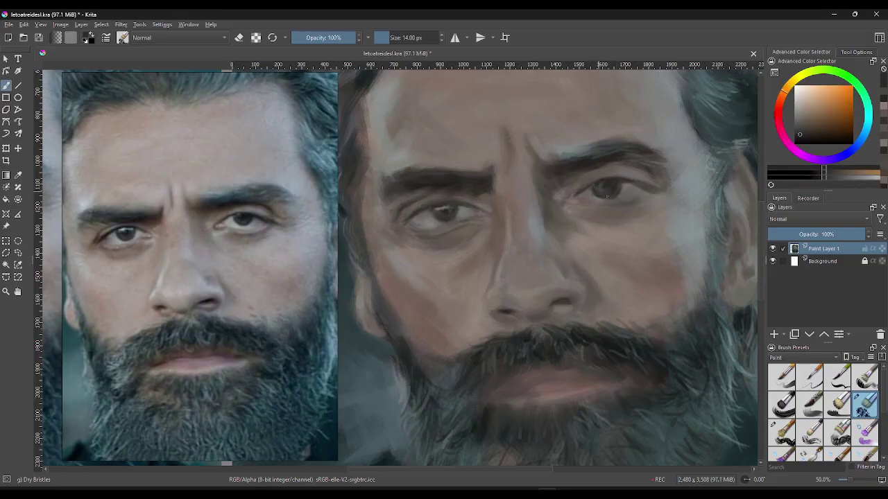
{"action": "left_click", "coordinate": [620, 186], "text": "ctrl"}
{"action": "left_click", "coordinate": [609, 185], "text": "ctrl"}
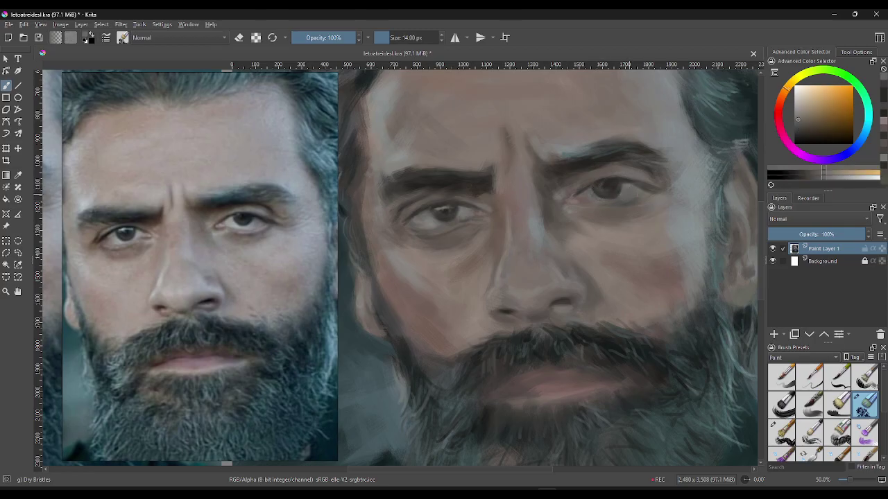
{"action": "left_click", "coordinate": [601, 197], "text": "ctrl"}
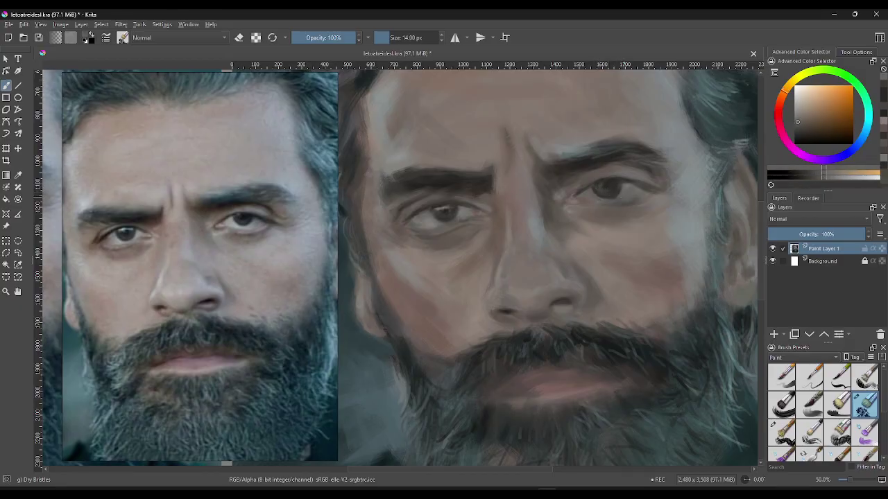
{"action": "left_click", "coordinate": [628, 194], "text": "ctrl"}
- Enlarge the brush to about 59 px for a soft dab under the right eye, then shrink it to 14 px
{"action": "key", "text": "bracketright"}
{"action": "key", "text": "bracketright"}
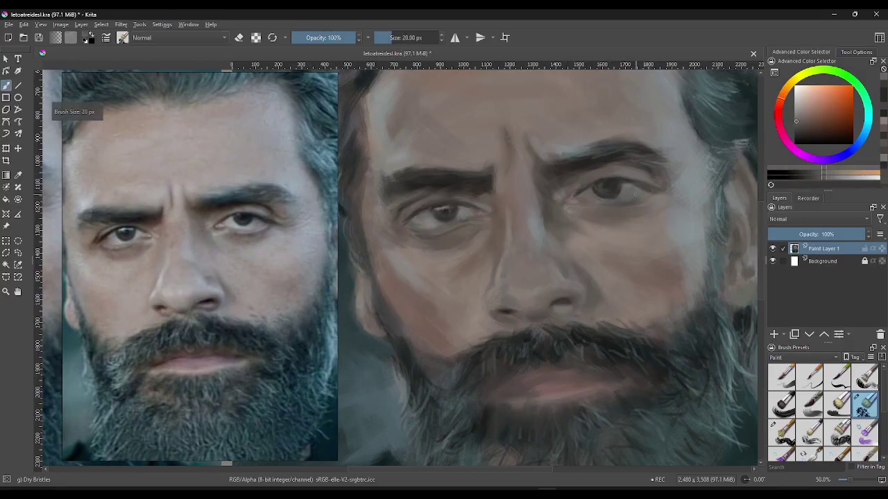
{"action": "left_click_drag", "start_coordinate": [627, 195], "coordinate": [635, 193], "text": "shift"}
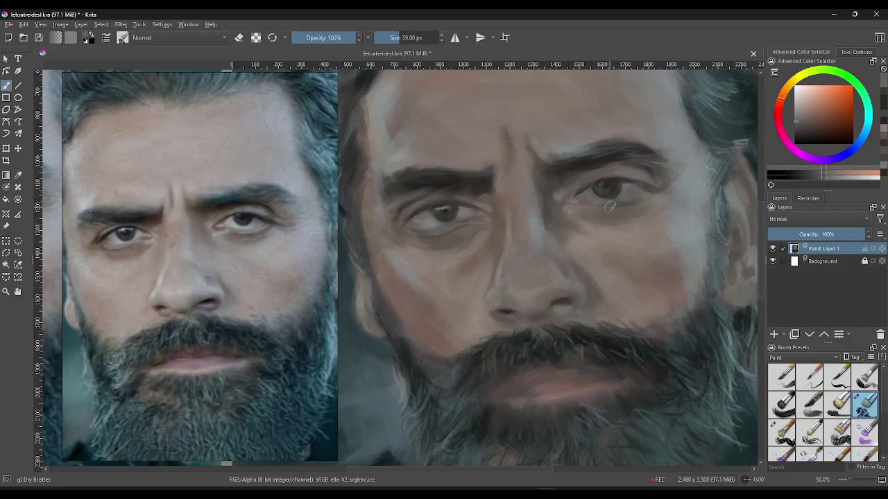
{"action": "left_click_drag", "start_coordinate": [612, 205], "coordinate": [608, 200]}
{"action": "left_click", "coordinate": [470, 207], "text": "ctrl"}
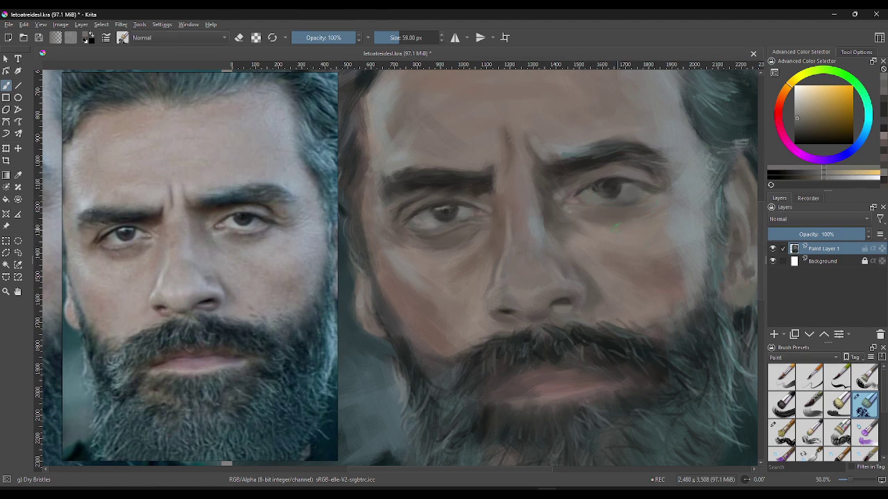
{"action": "left_click", "coordinate": [614, 212], "text": "ctrl"}
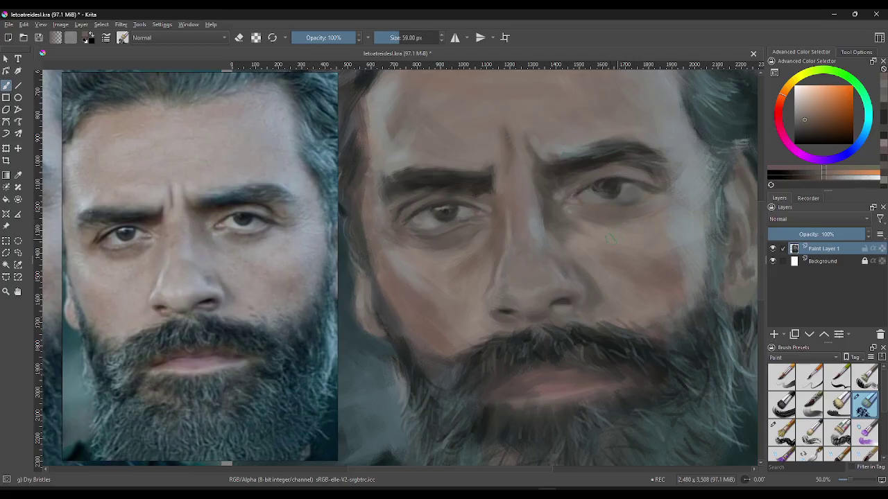
{"action": "left_click", "coordinate": [492, 211], "text": "ctrl"}
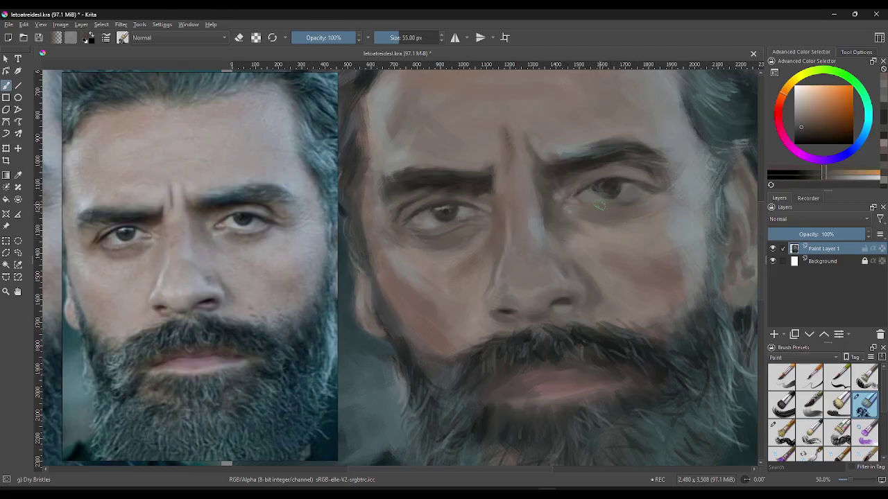
{"action": "key", "text": "bracketleft"}
{"action": "key", "text": "bracketleft"}
{"action": "key", "text": "bracketleft"}
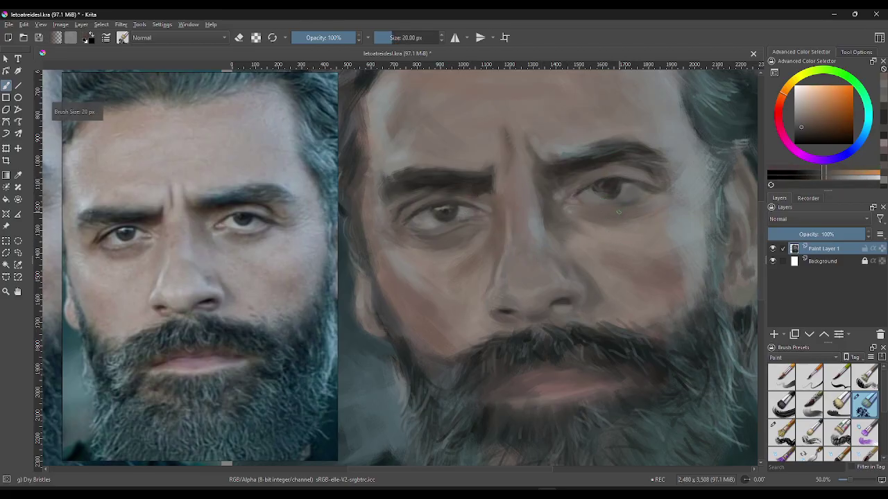
{"action": "key", "text": "bracketleft"}
{"action": "key", "text": "bracketleft"}
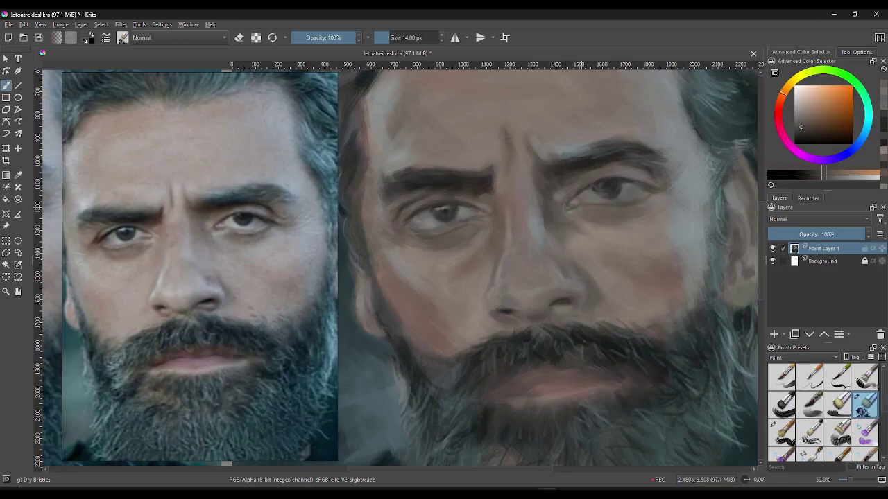
- Nudge the paint colour lighter and darker and enlarge the brush to about 55 px
{"action": "key", "text": "l"}
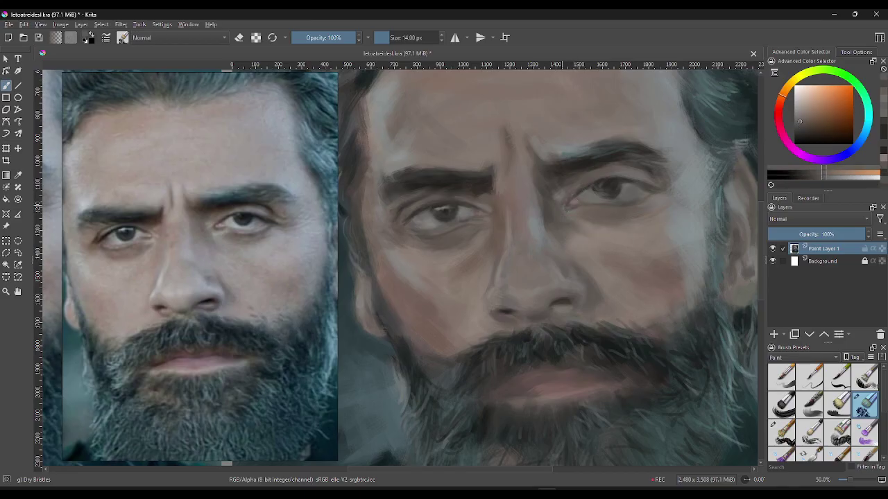
{"action": "key", "text": "l"}
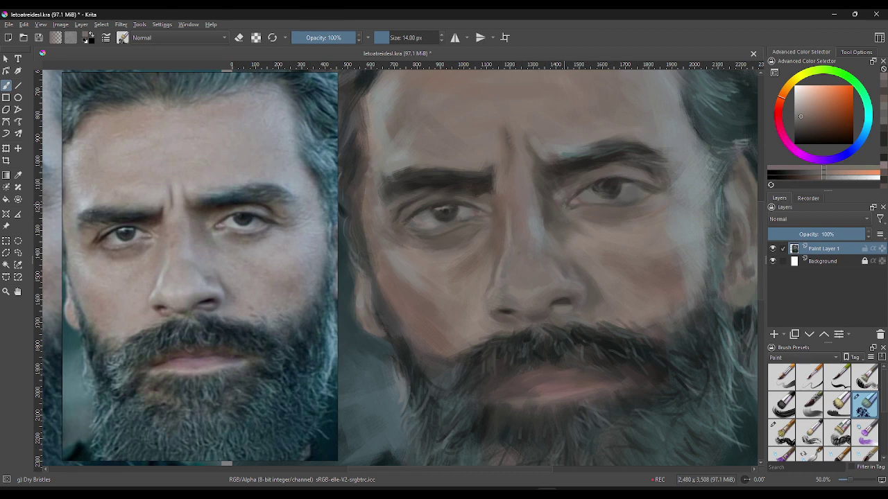
{"action": "key", "text": "k"}
{"action": "left_click_drag", "start_coordinate": [559, 204], "coordinate": [597, 205]}
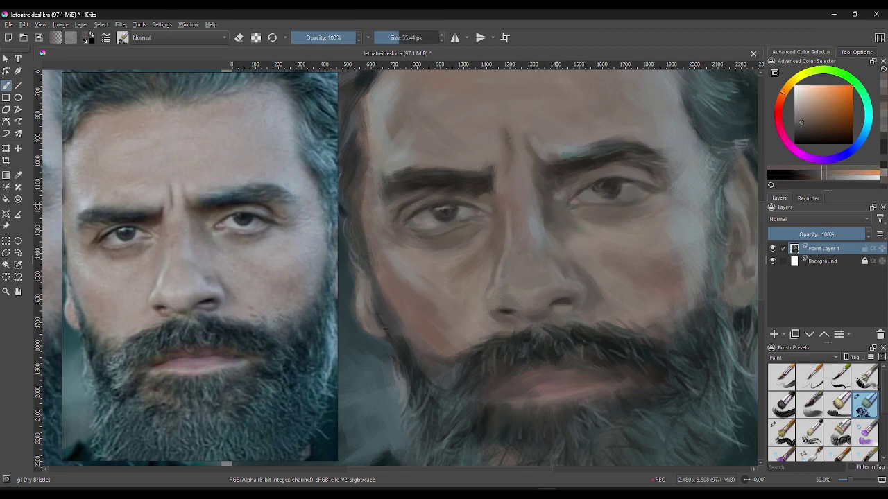
- Sample lighter skin, brow shadow, pinkish red and orange-brown tones around the right eye
{"action": "left_click", "coordinate": [562, 194], "text": "ctrl"}
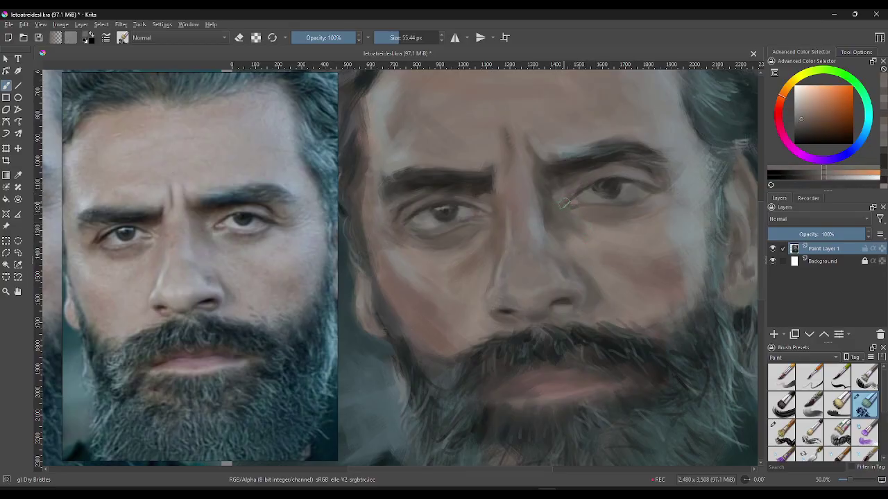
{"action": "left_click", "coordinate": [548, 179], "text": "ctrl"}
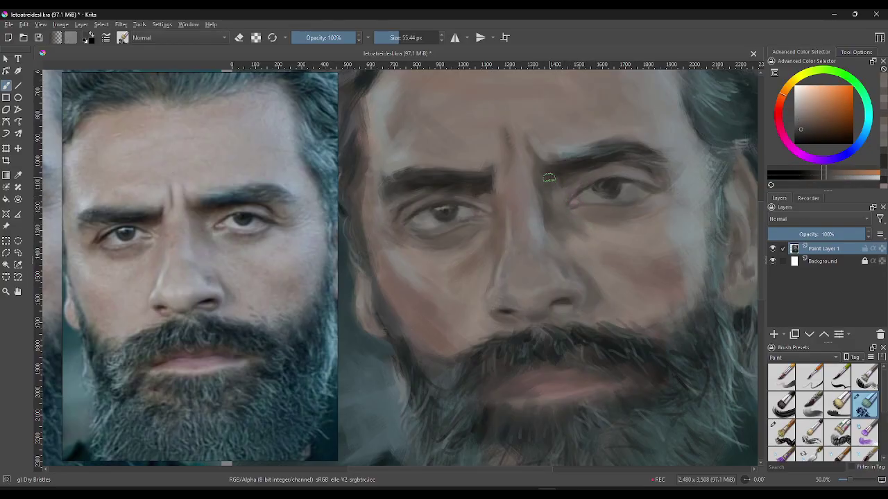
{"action": "left_click", "coordinate": [586, 211], "text": "ctrl"}
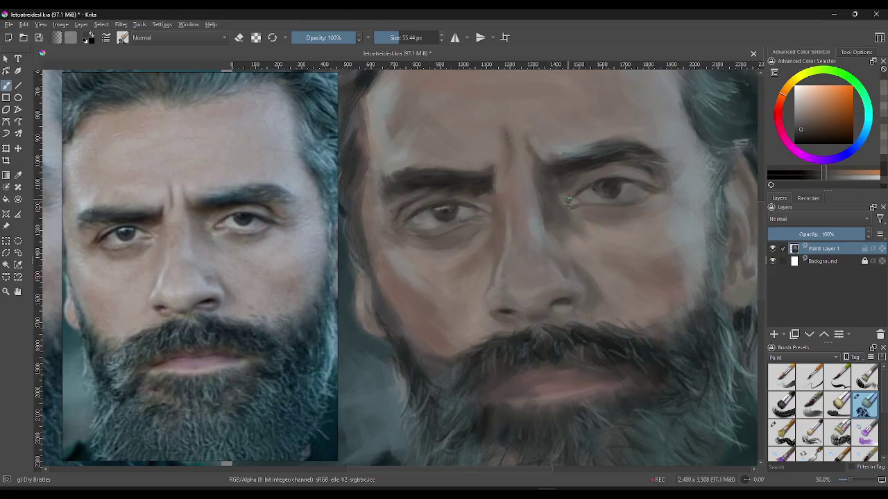
{"action": "left_click", "coordinate": [546, 198], "text": "ctrl"}
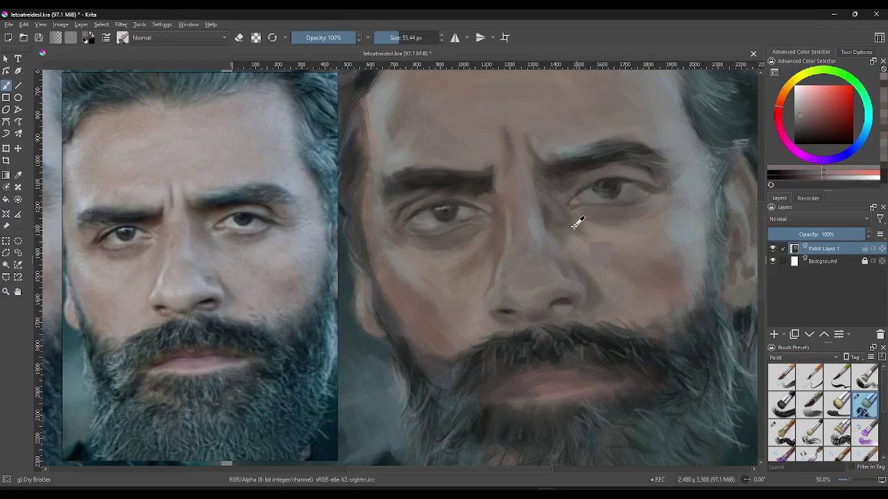
{"action": "left_click", "coordinate": [577, 226], "text": "ctrl"}
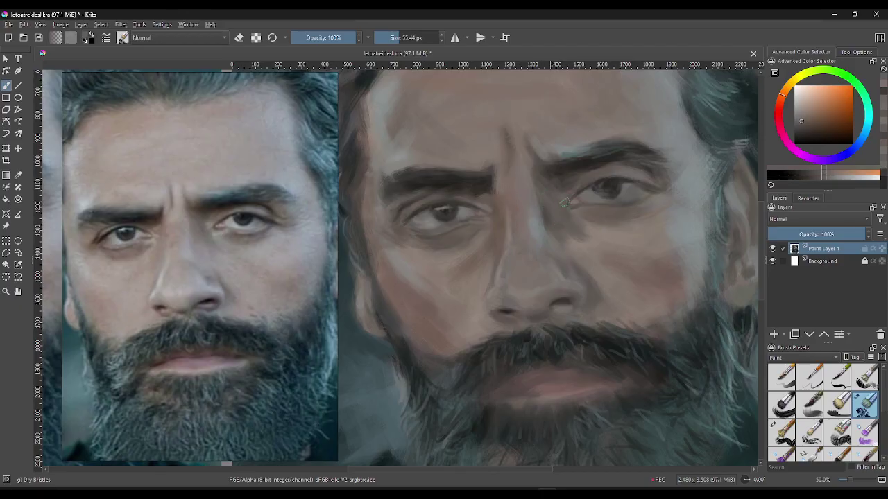
- Sample cheek and nose tones, shrink the brush to about 32 px, and pick a dark eye shade
{"action": "left_click", "coordinate": [565, 202], "text": "ctrl"}
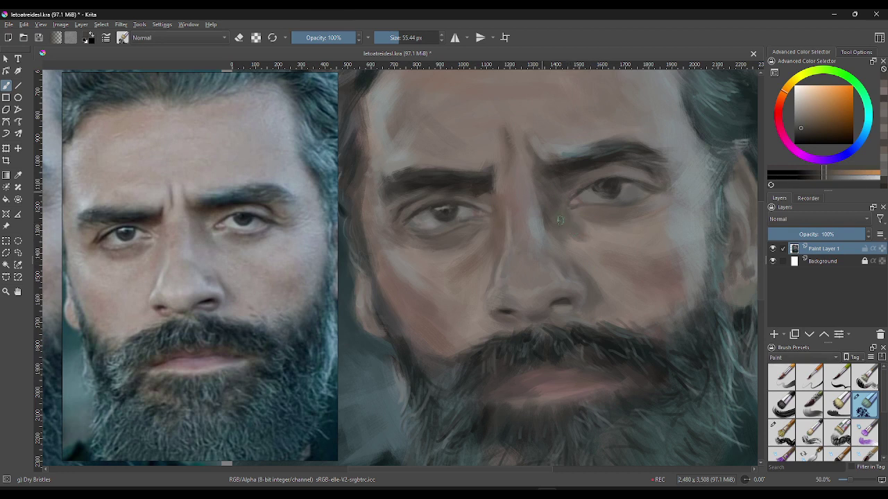
{"action": "left_click", "coordinate": [564, 243], "text": "ctrl"}
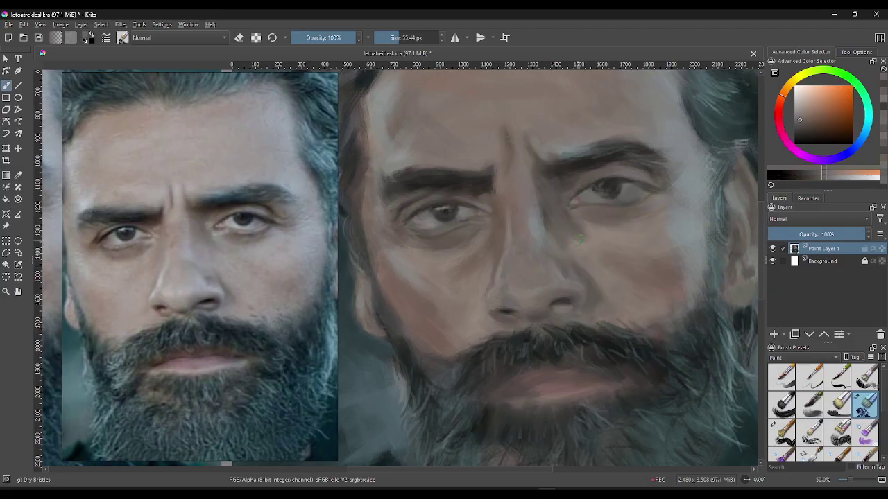
{"action": "left_click", "coordinate": [579, 239], "text": "ctrl"}
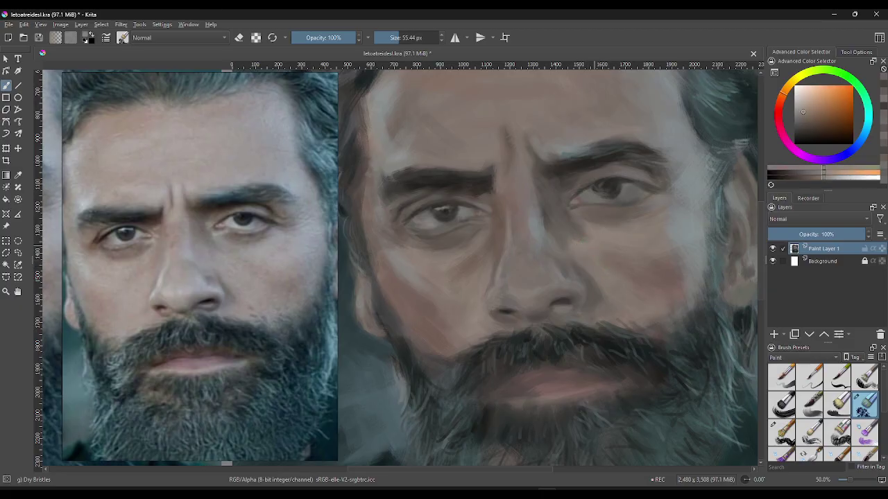
{"action": "left_click", "coordinate": [466, 241], "text": "ctrl"}
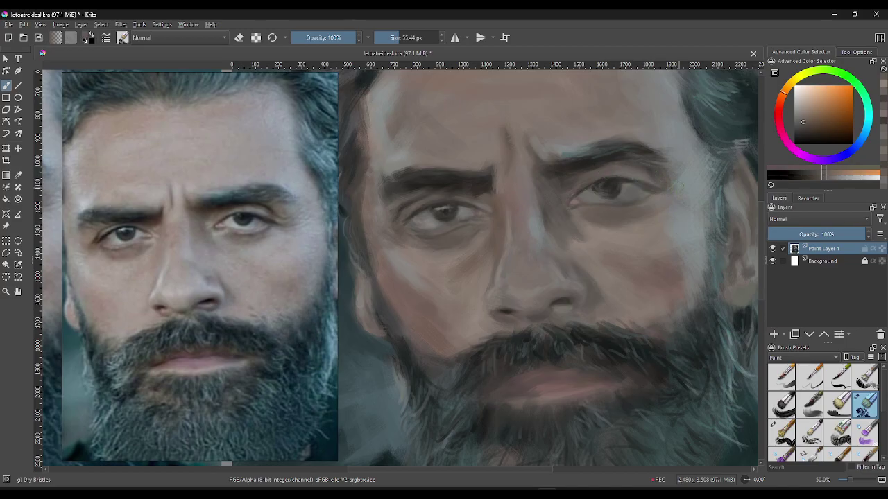
{"action": "key", "text": "bracketleft"}
{"action": "key", "text": "bracketleft"}
{"action": "key", "text": "bracketleft"}
{"action": "left_click", "coordinate": [631, 181], "text": "ctrl"}
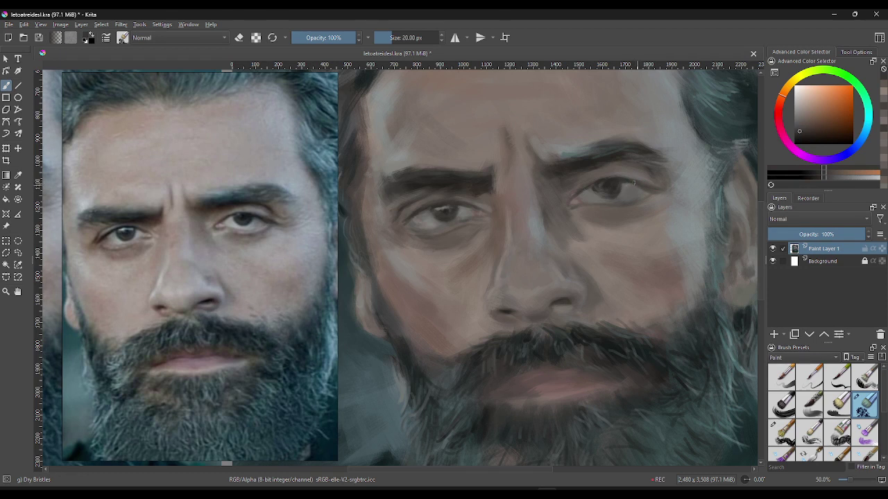
- Extend the right eye's outer corner with a dark stroke, shrink the brush to 16 px, and sample lid tones
{"action": "left_click_drag", "start_coordinate": [633, 185], "coordinate": [659, 191]}
{"action": "key", "text": "bracketleft"}
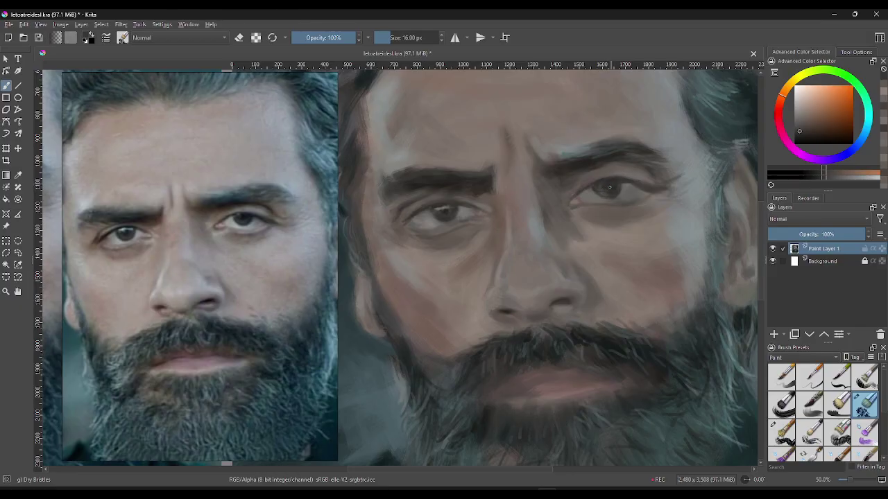
{"action": "left_click", "coordinate": [460, 208], "text": "ctrl"}
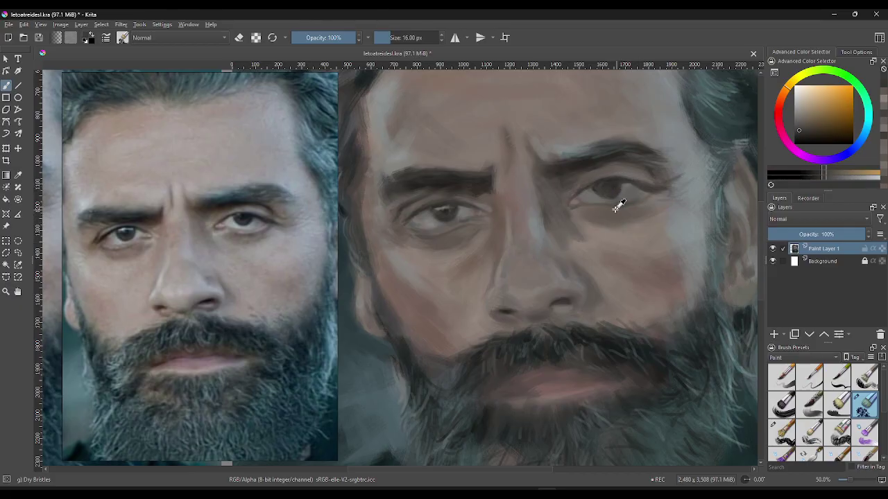
{"action": "left_click", "coordinate": [615, 198], "text": "ctrl"}
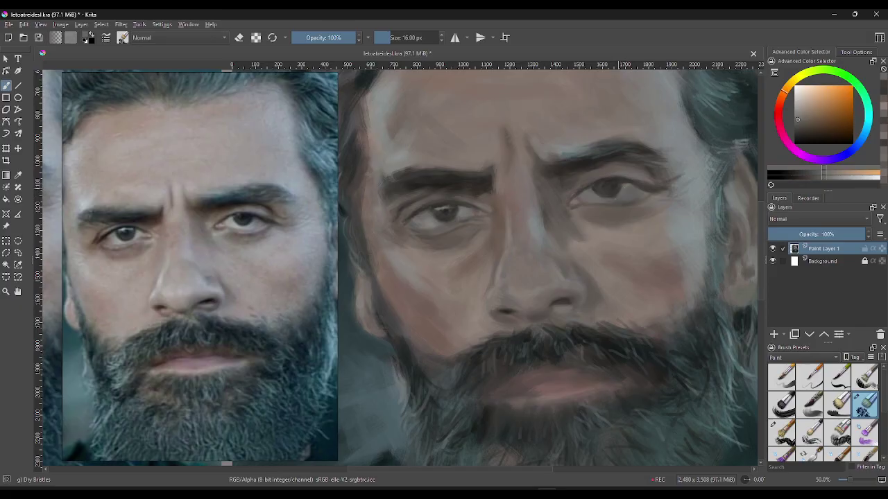
{"action": "left_click", "coordinate": [618, 188], "text": "ctrl"}
{"action": "left_click", "coordinate": [624, 180], "text": "ctrl"}
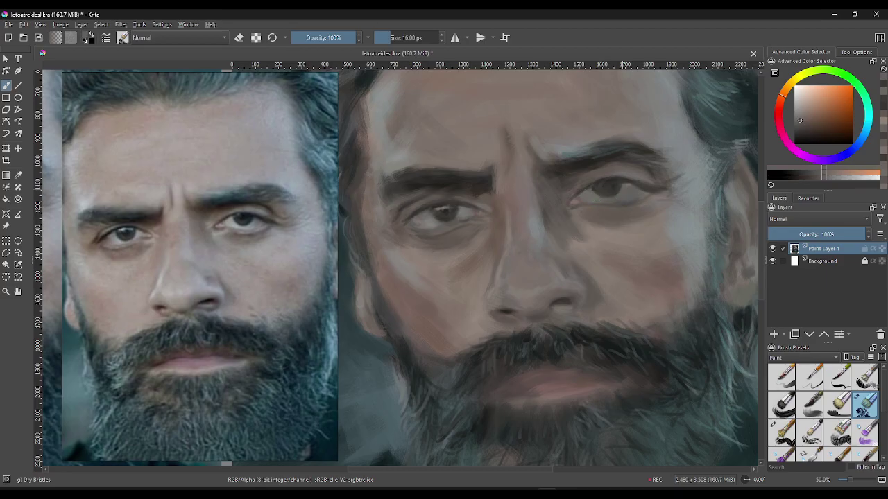
{"action": "left_click", "coordinate": [592, 188], "text": "ctrl"}
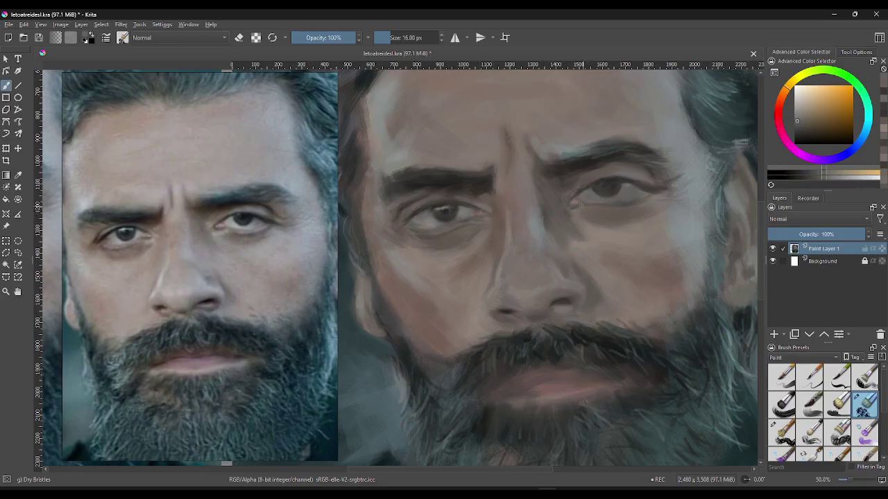
- Sample greyish tan, lighter skin and nose-shadow tones around the right eye
{"action": "left_click", "coordinate": [484, 206], "text": "ctrl"}
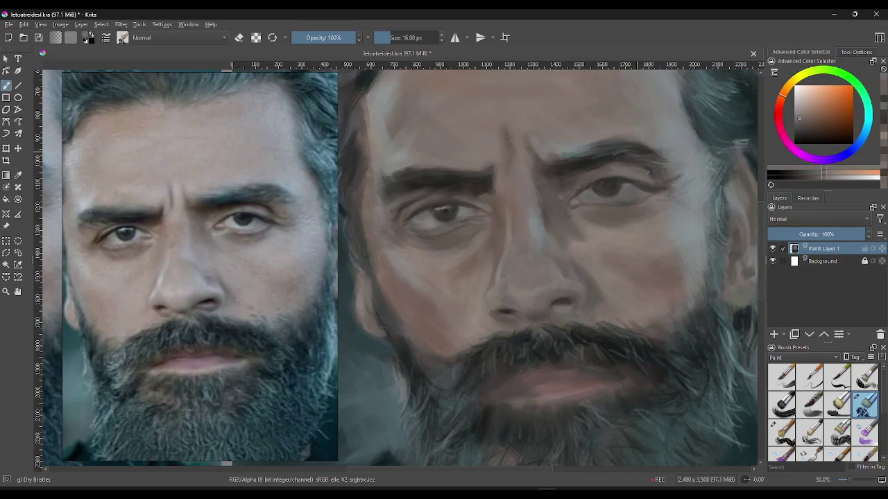
{"action": "left_click", "coordinate": [622, 174], "text": "ctrl"}
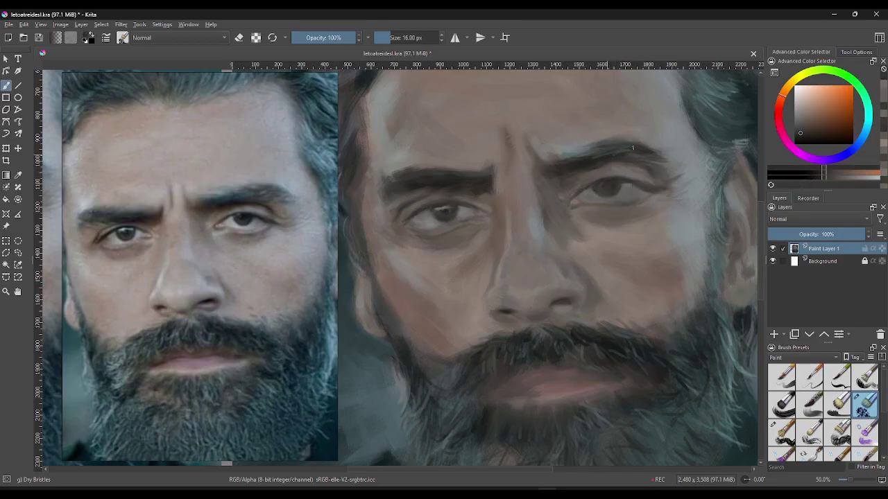
{"action": "left_click", "coordinate": [607, 166], "text": "ctrl"}
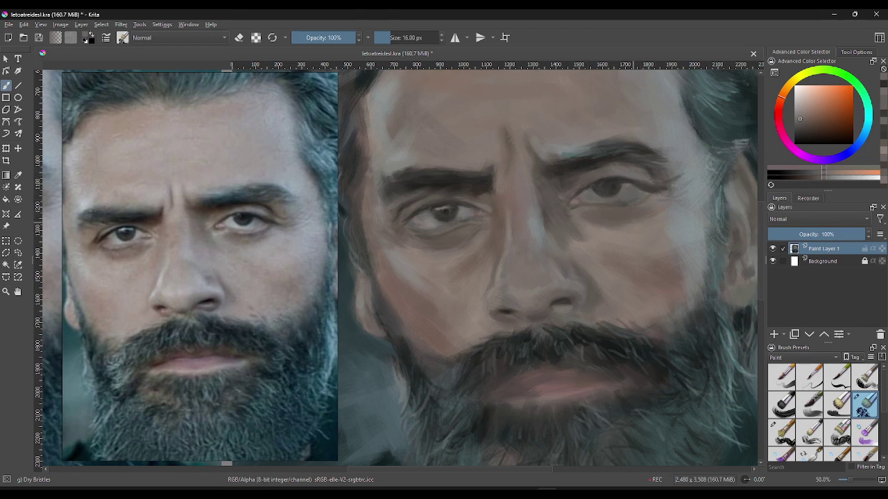
{"action": "left_click", "coordinate": [625, 204], "text": "ctrl"}
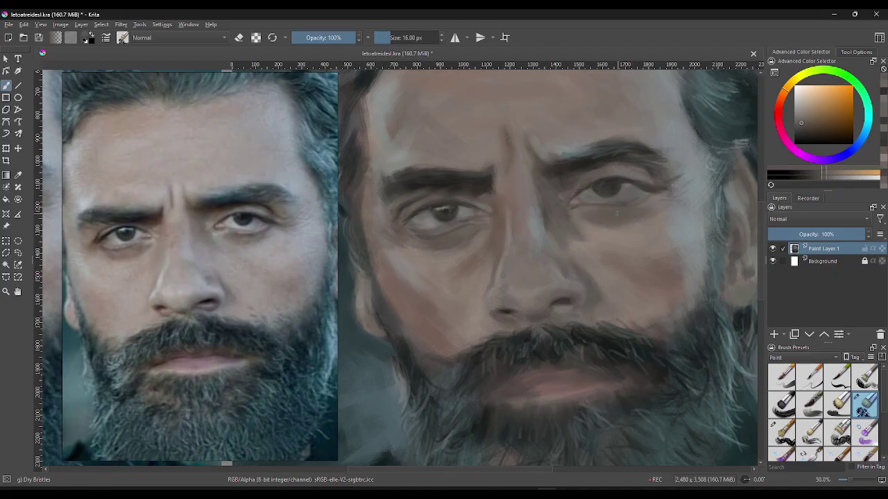
{"action": "left_click", "coordinate": [616, 215], "text": "ctrl"}
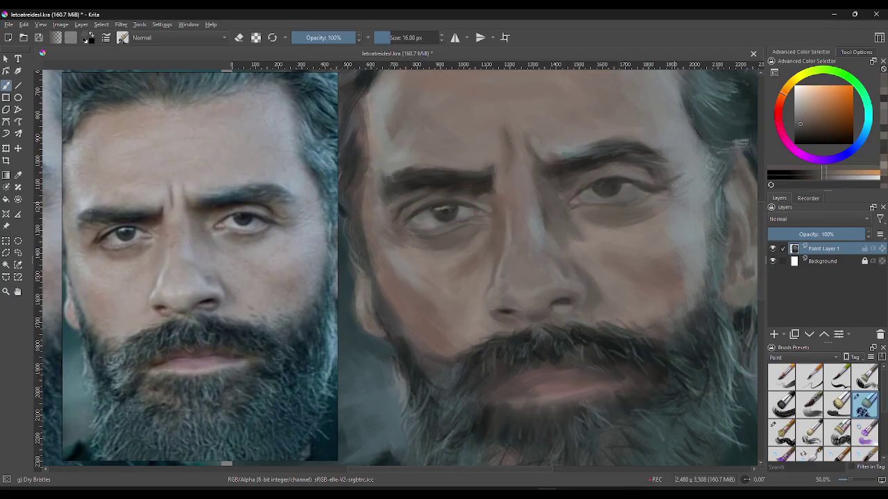
{"action": "left_click", "coordinate": [621, 224], "text": "ctrl"}
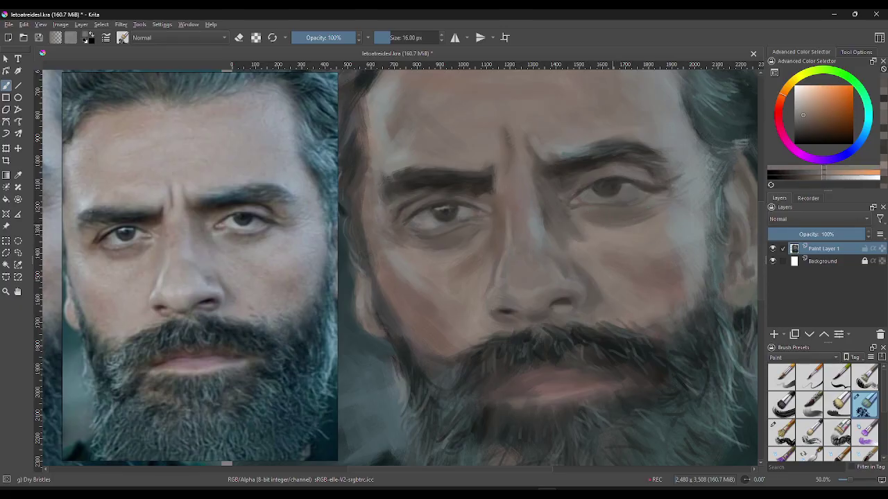
{"action": "left_click", "coordinate": [671, 228], "text": "ctrl"}
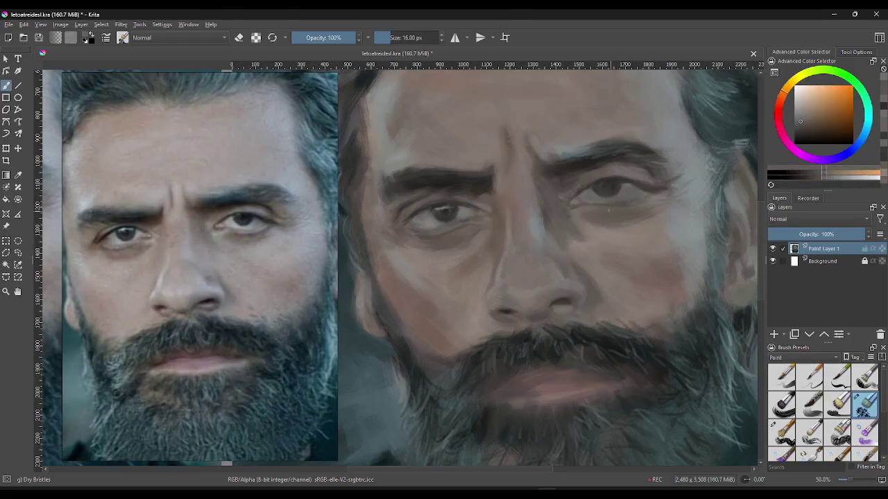
- Sample more face tones, choose a light grey colour, and enlarge the brush
{"action": "left_click", "coordinate": [455, 229], "text": "ctrl"}
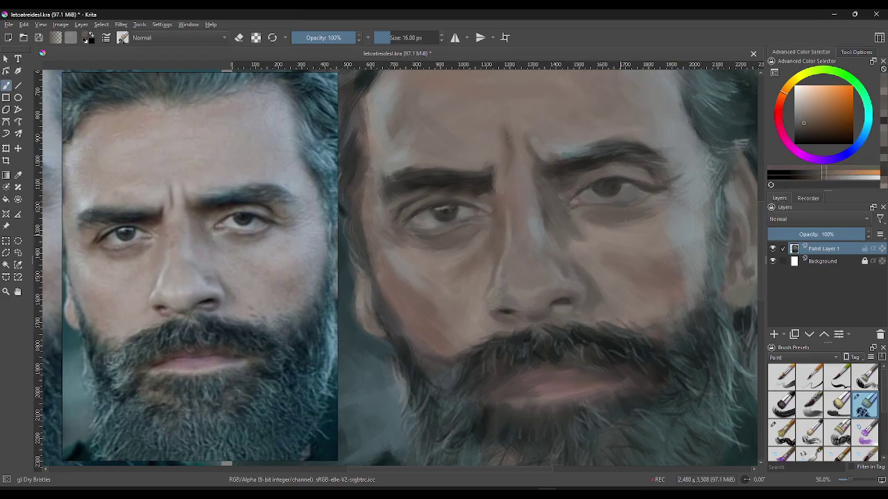
{"action": "left_click", "coordinate": [646, 201], "text": "ctrl"}
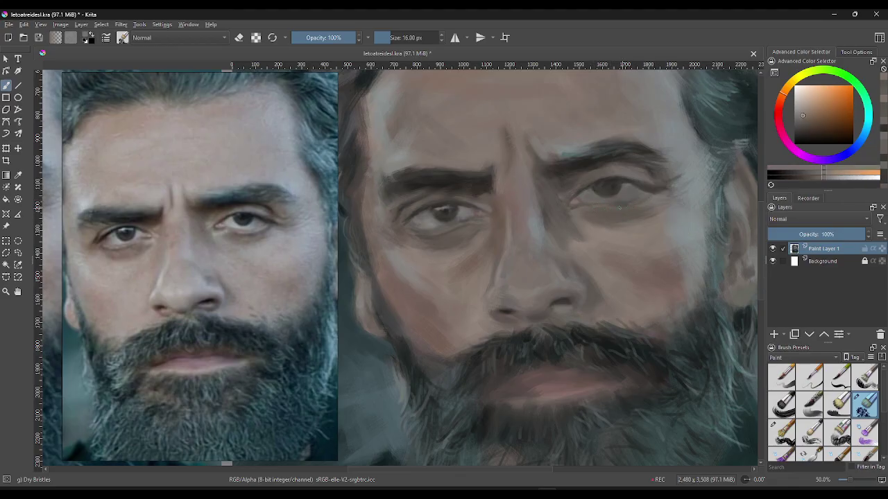
{"action": "left_click", "coordinate": [619, 206], "text": "ctrl"}
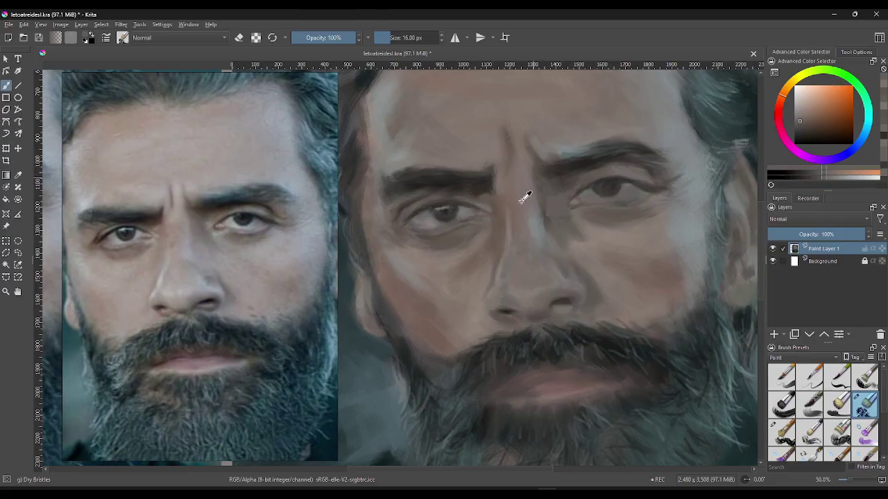
{"action": "left_click", "coordinate": [465, 208], "text": "ctrl"}
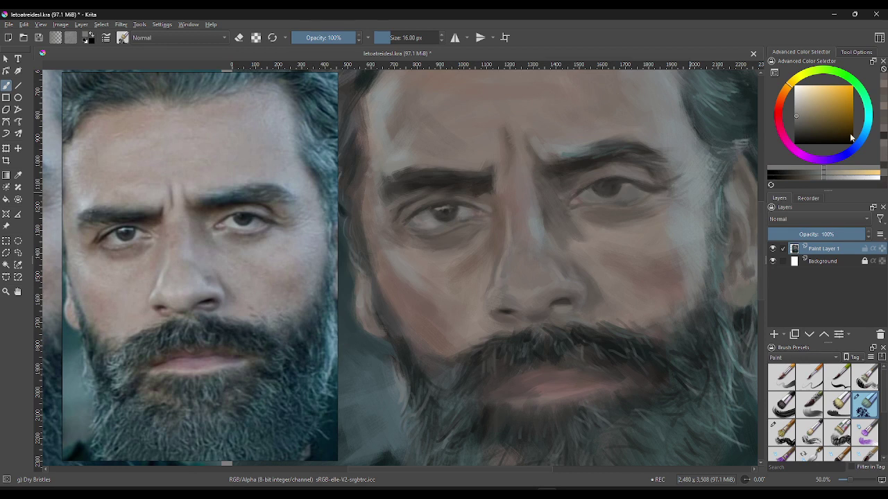
{"action": "left_click", "coordinate": [832, 183]}
{"action": "key", "text": "bracketright"}
{"action": "key", "text": "bracketright"}
{"action": "key", "text": "bracketright"}
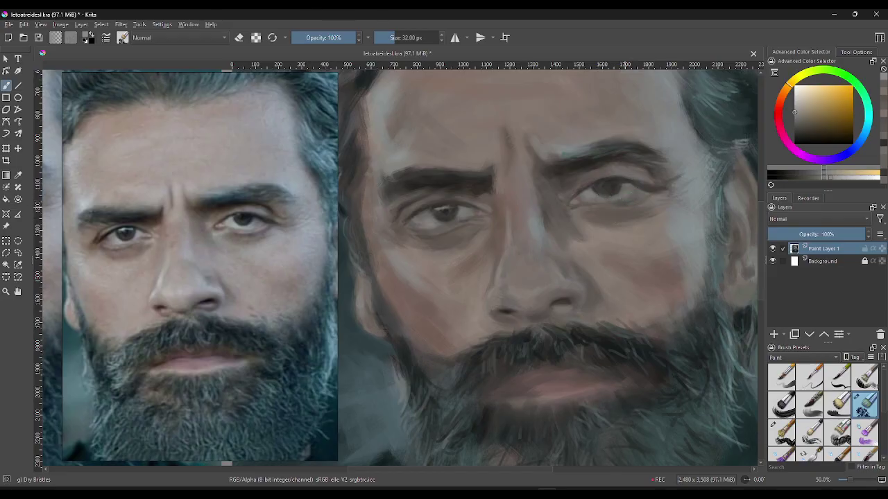
- Paint and undo a small stroke near the right eye, then shrink the brush to 9 px
{"action": "left_click", "coordinate": [634, 194], "text": "ctrl"}
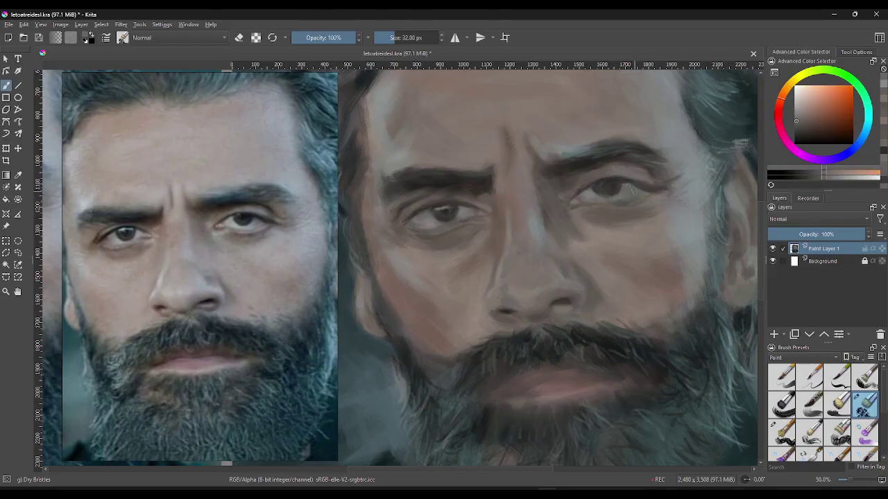
{"action": "left_click", "coordinate": [619, 189], "text": "ctrl"}
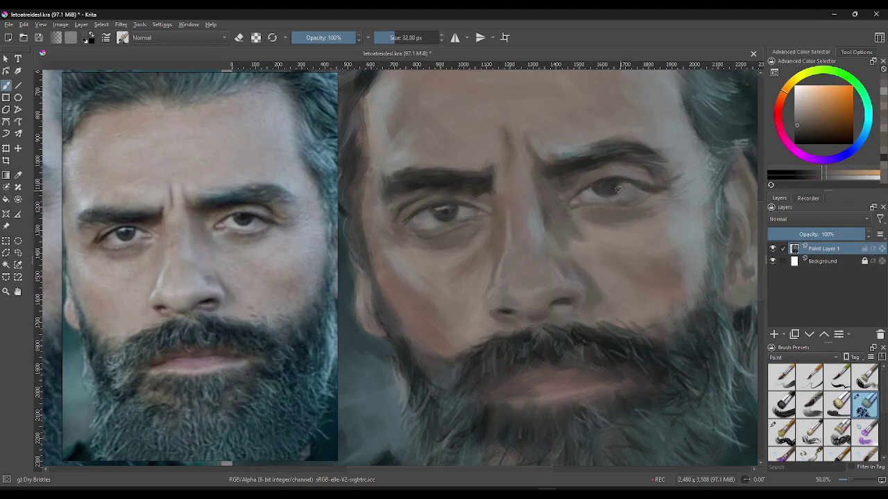
{"action": "left_click", "coordinate": [618, 188], "text": "ctrl"}
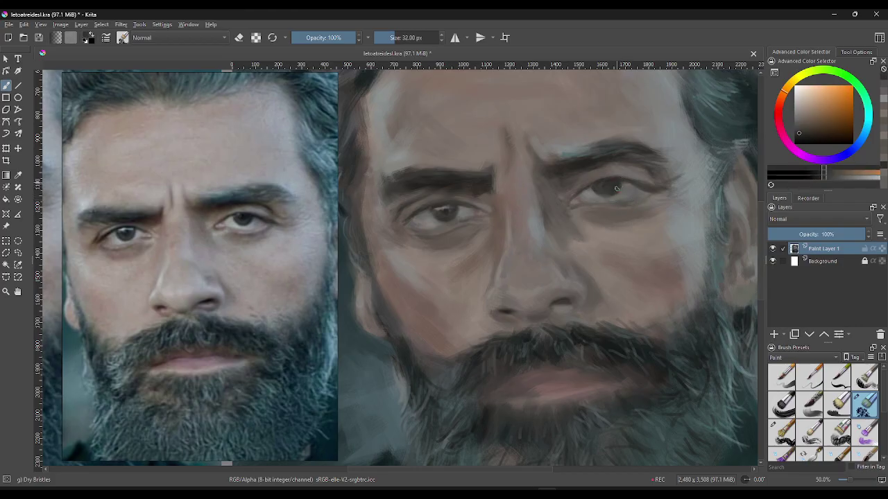
{"action": "left_click_drag", "start_coordinate": [610, 189], "coordinate": [603, 197]}
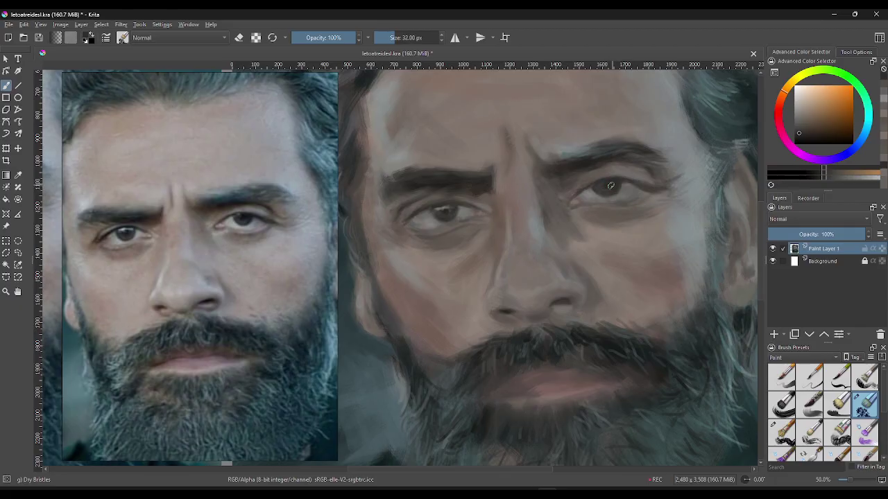
{"action": "key", "text": "ctrl+z"}
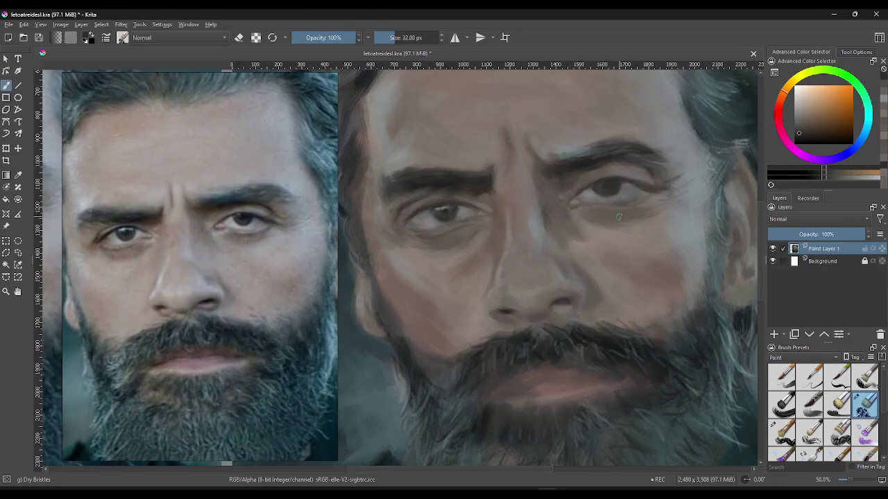
{"action": "key", "text": "bracketleft"}
{"action": "key", "text": "bracketleft"}
{"action": "key", "text": "bracketleft"}
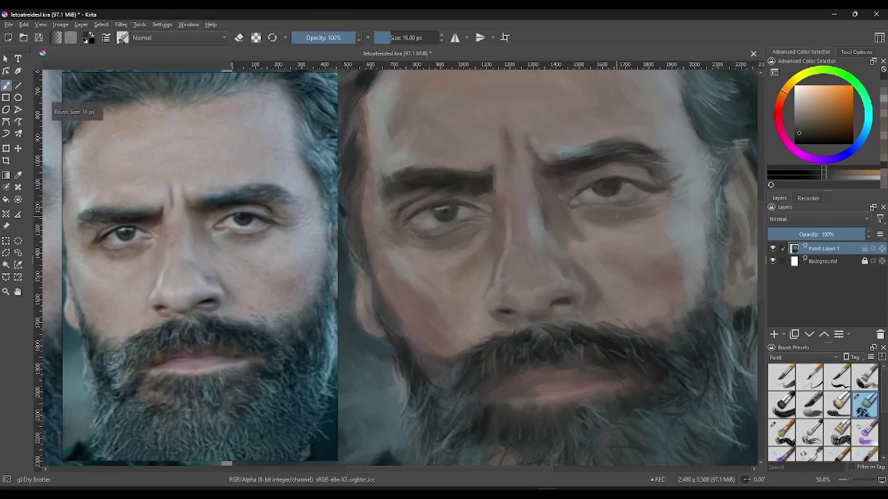
{"action": "key", "text": "bracketleft"}
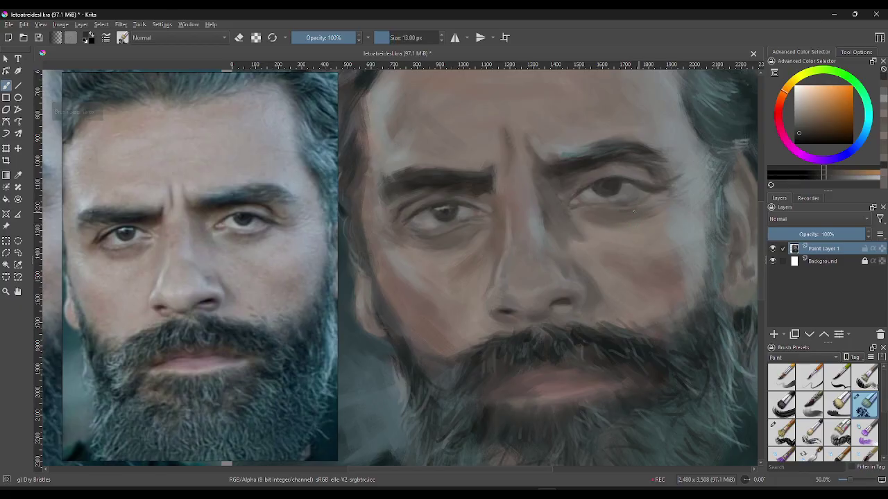
{"action": "key", "text": "bracketleft"}
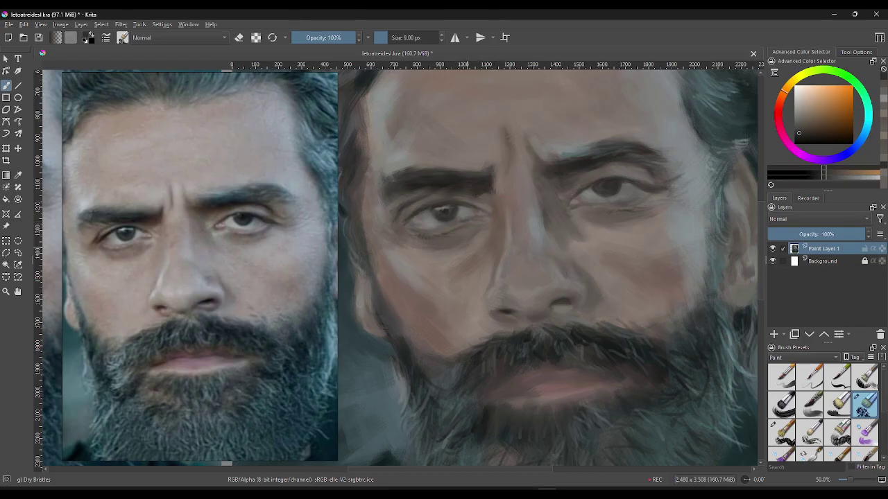
- Sample lighter skin colours and darker shadows under the left eye and around the right eye
{"action": "left_click", "coordinate": [457, 216], "text": "ctrl"}
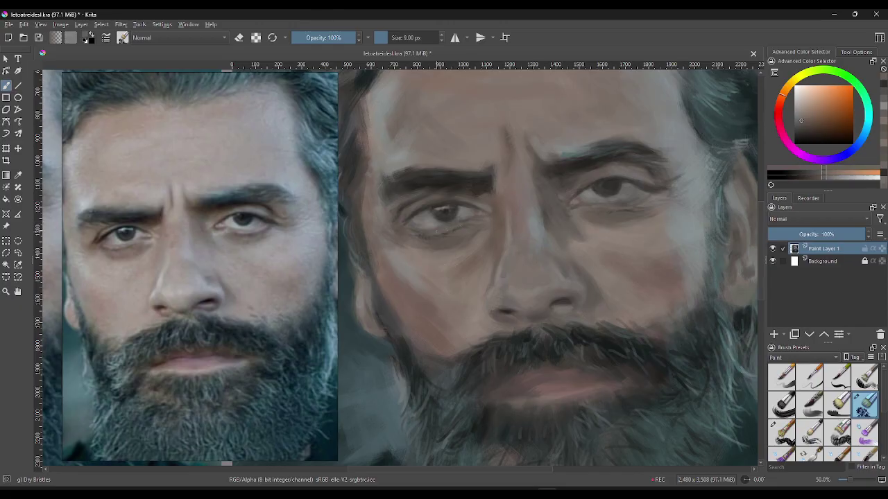
{"action": "left_click", "coordinate": [439, 220], "text": "ctrl"}
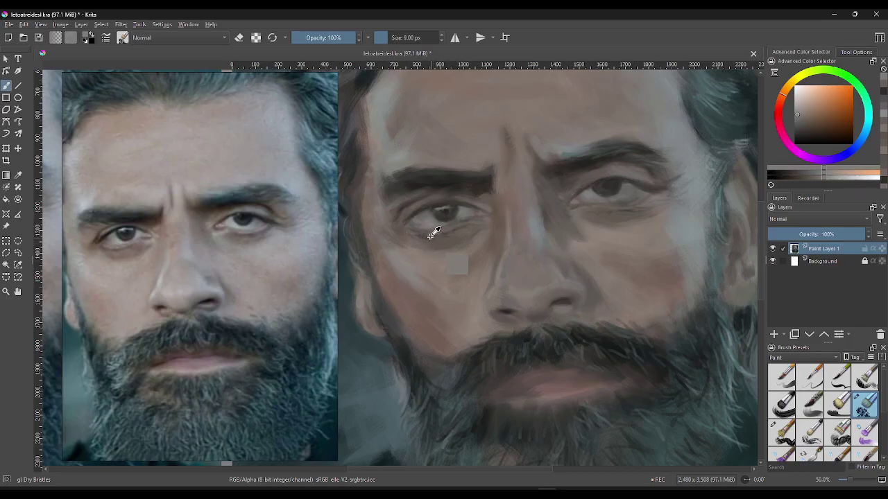
{"action": "left_click", "coordinate": [454, 263], "text": "ctrl"}
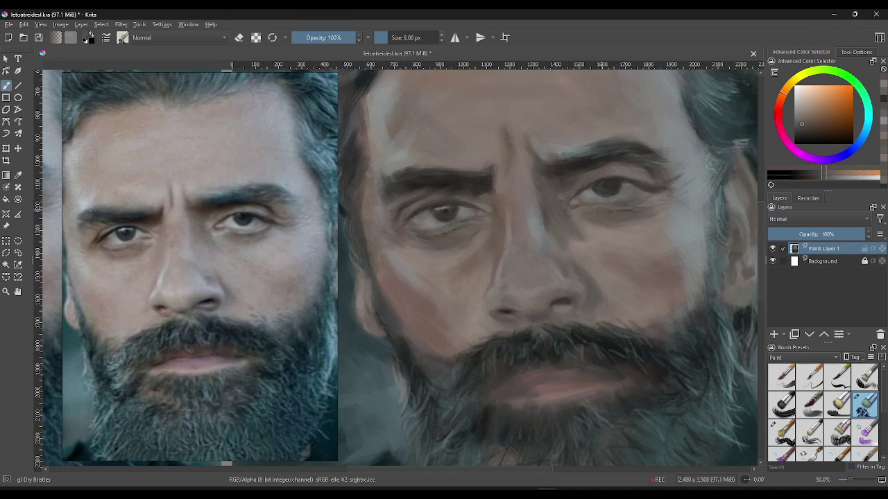
{"action": "left_click", "coordinate": [614, 188], "text": "ctrl"}
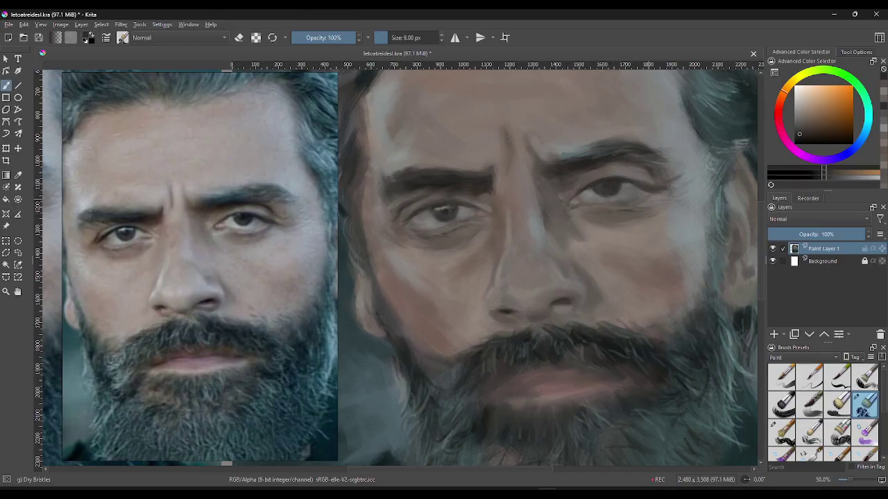
{"action": "left_click", "coordinate": [620, 183], "text": "ctrl"}
- Enlarge the brush to 20 px and sample tones around the right eye and brow
{"action": "key", "text": "bracketright"}
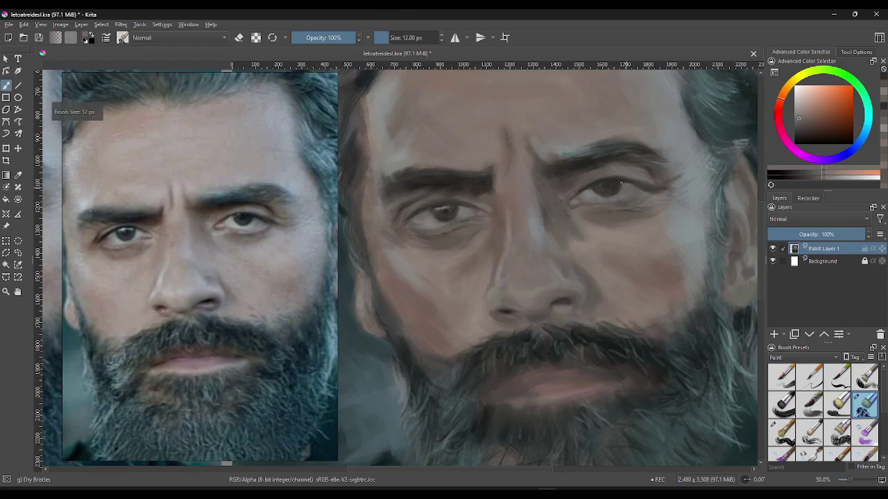
{"action": "key", "text": "bracketright"}
{"action": "key", "text": "bracketright"}
{"action": "key", "text": "bracketright"}
{"action": "key", "text": "bracketright"}
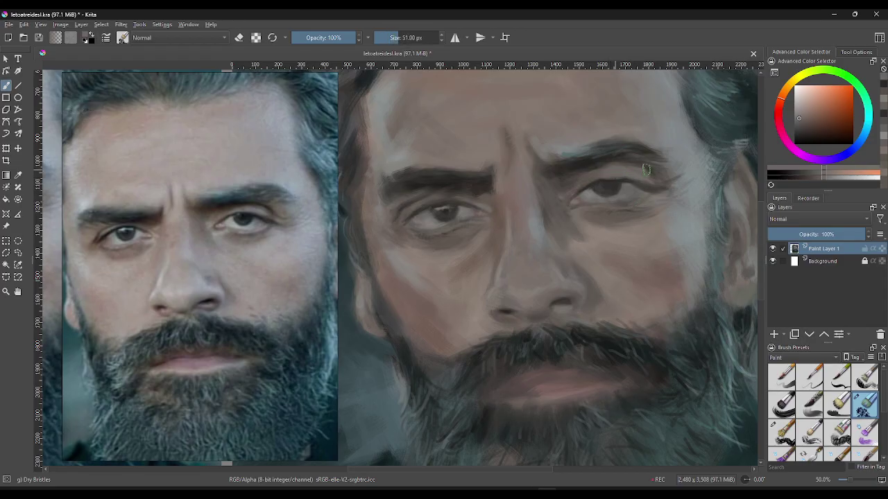
{"action": "left_click", "coordinate": [617, 183], "text": "ctrl"}
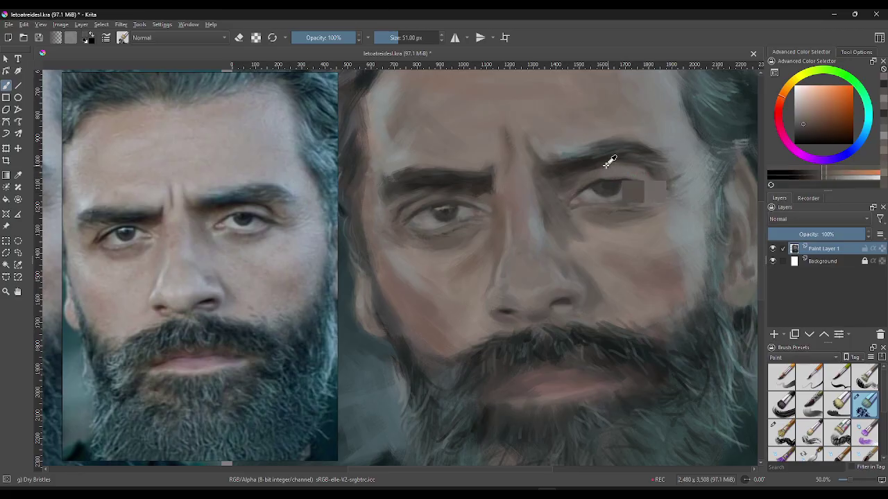
{"action": "left_click", "coordinate": [577, 178], "text": "ctrl"}
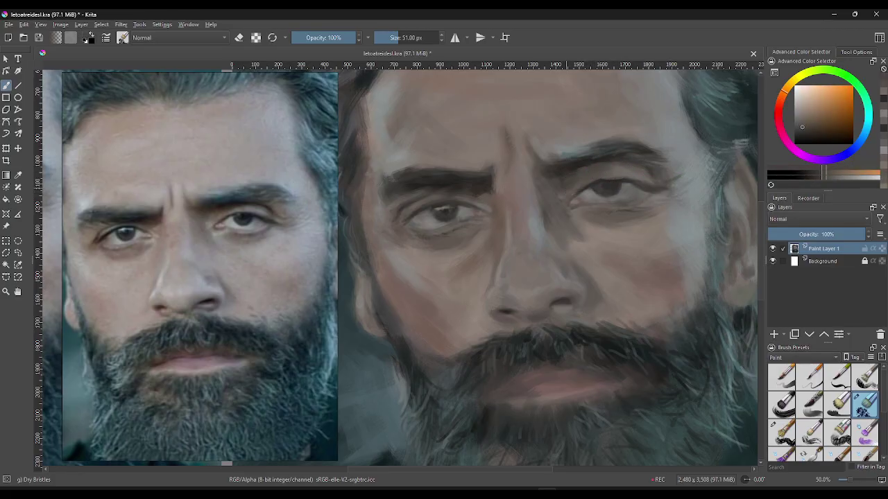
{"action": "left_click", "coordinate": [569, 180], "text": "ctrl"}
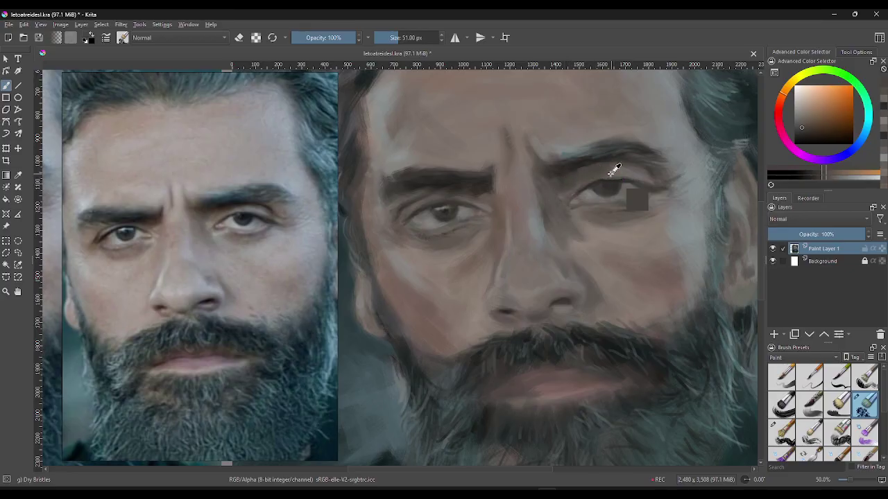
{"action": "left_click", "coordinate": [603, 175], "text": "ctrl"}
{"action": "left_click", "coordinate": [622, 186], "text": "ctrl"}
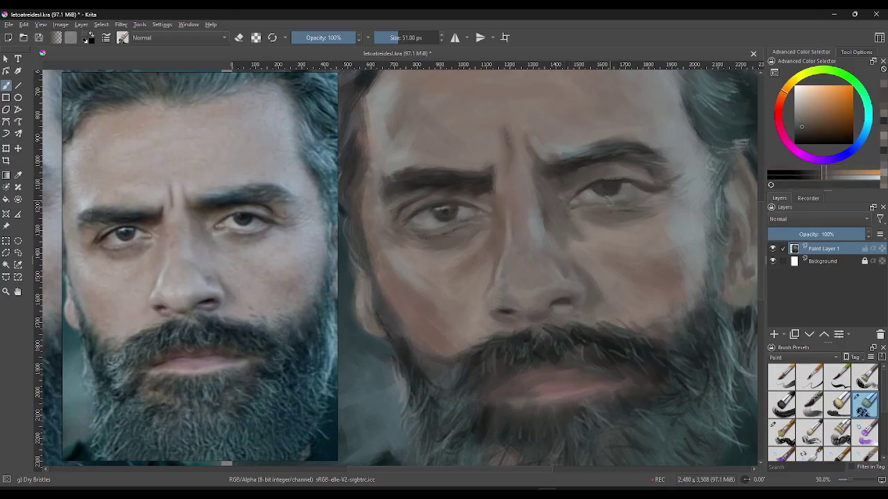
- Darken the right eye's upper eyelid crease with a 24 px brush and a sampled dark colour
{"action": "key", "text": "bracketleft"}
{"action": "key", "text": "bracketleft"}
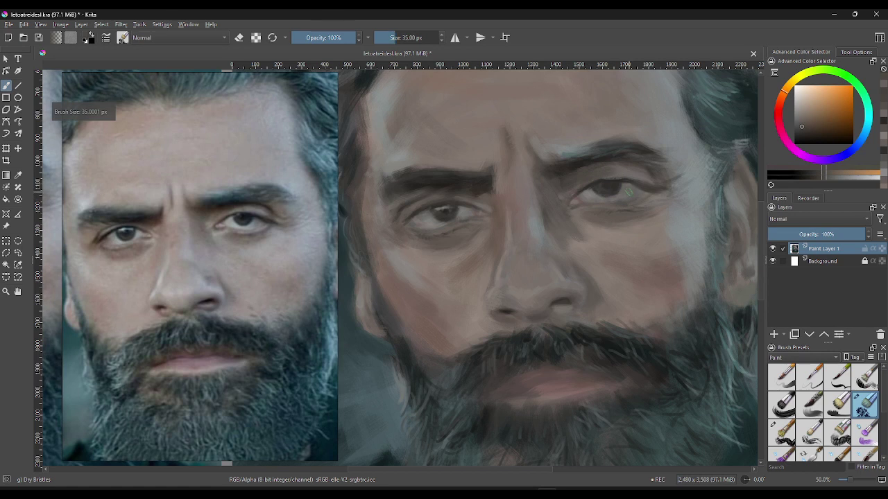
{"action": "key", "text": "bracketleft"}
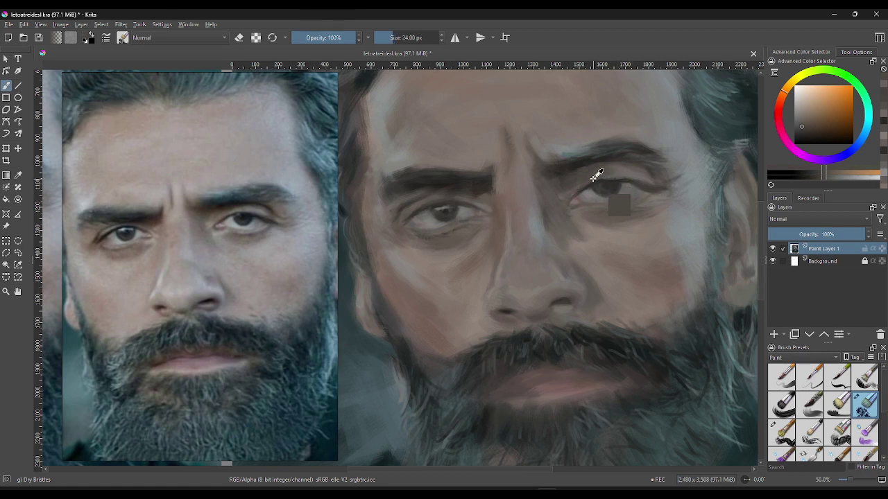
{"action": "left_click", "coordinate": [595, 182], "text": "ctrl"}
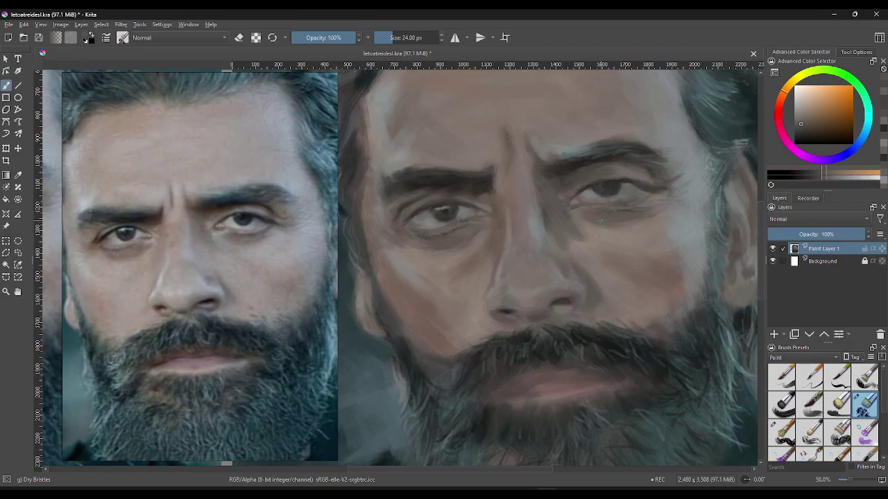
{"action": "key", "text": "bracketright"}
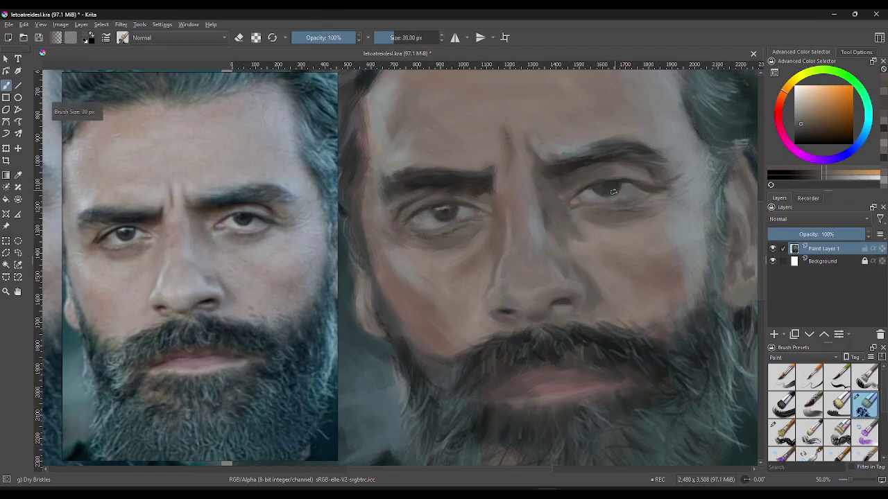
{"action": "left_click", "coordinate": [613, 191], "text": "ctrl"}
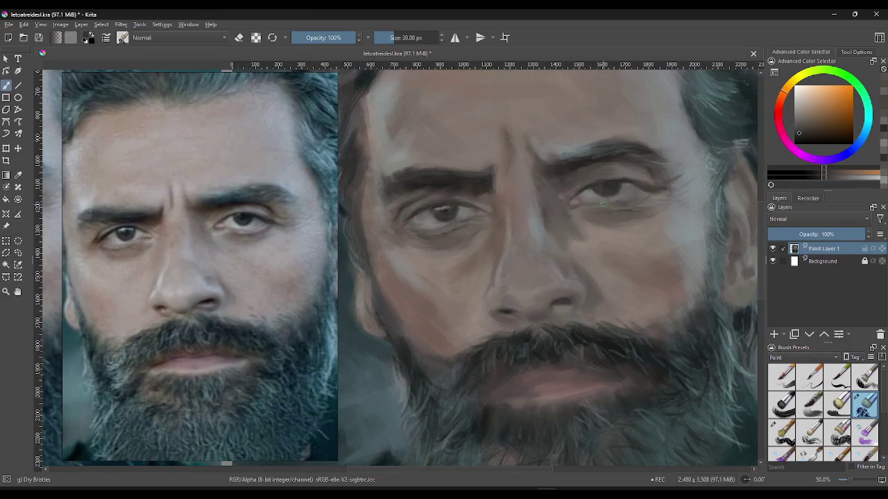
{"action": "key", "text": "bracketleft"}
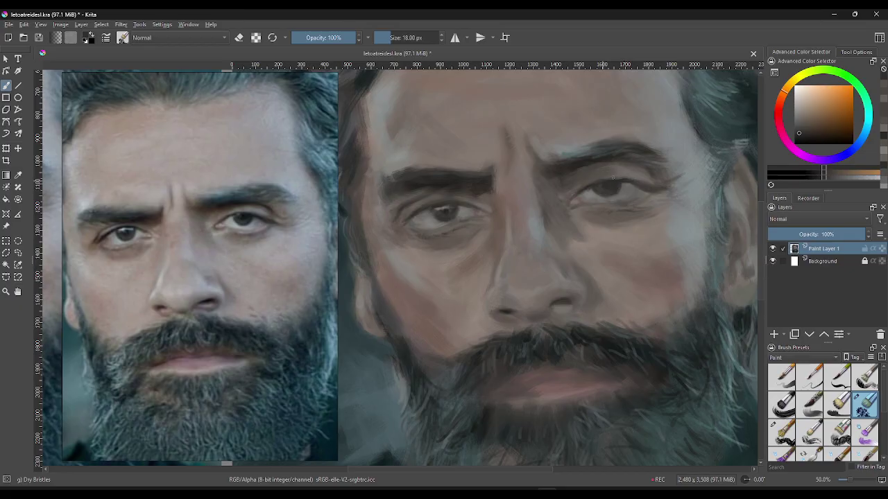
{"action": "left_click_drag", "start_coordinate": [604, 180], "coordinate": [608, 183]}
- Sample lighter and darker eye-area tones, ending on a light reddish-grey
{"action": "left_click", "coordinate": [607, 176], "text": "ctrl"}
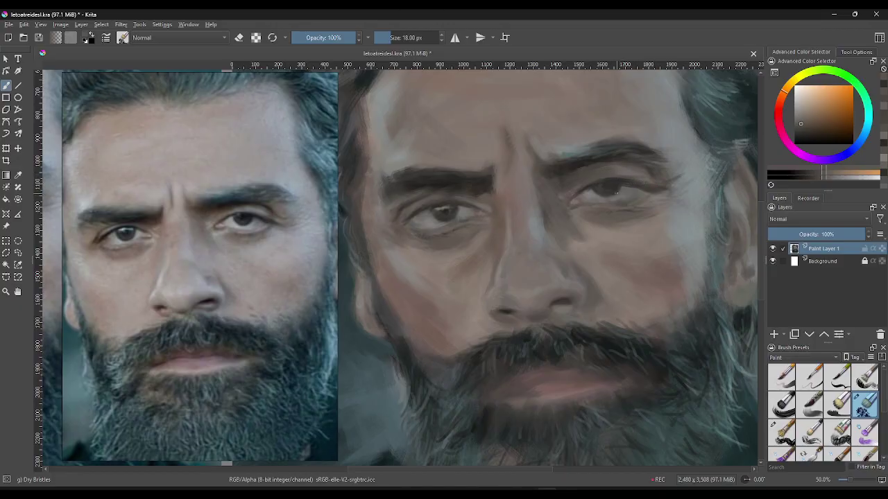
{"action": "left_click", "coordinate": [617, 183], "text": "ctrl"}
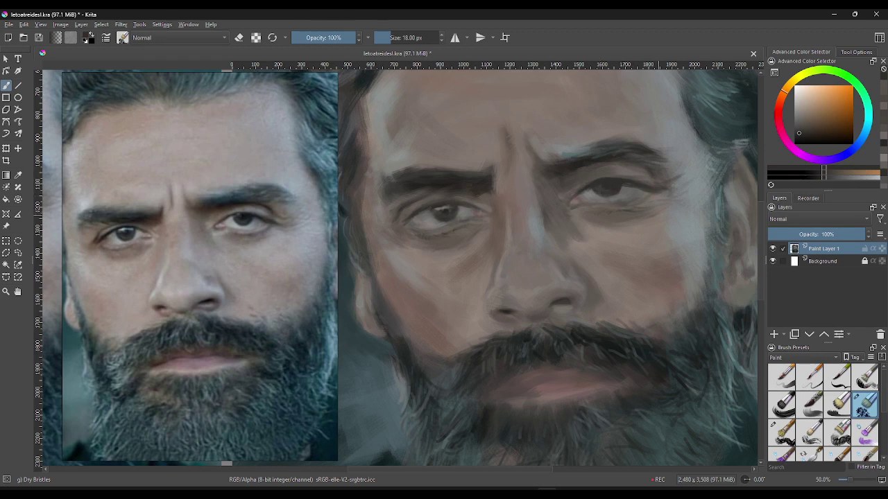
{"action": "left_click", "coordinate": [645, 208], "text": "ctrl"}
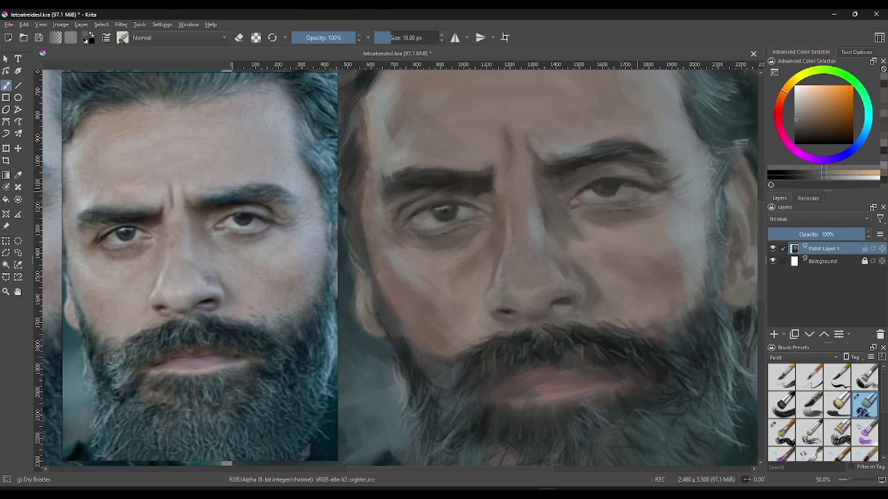
{"action": "left_click", "coordinate": [618, 199], "text": "ctrl"}
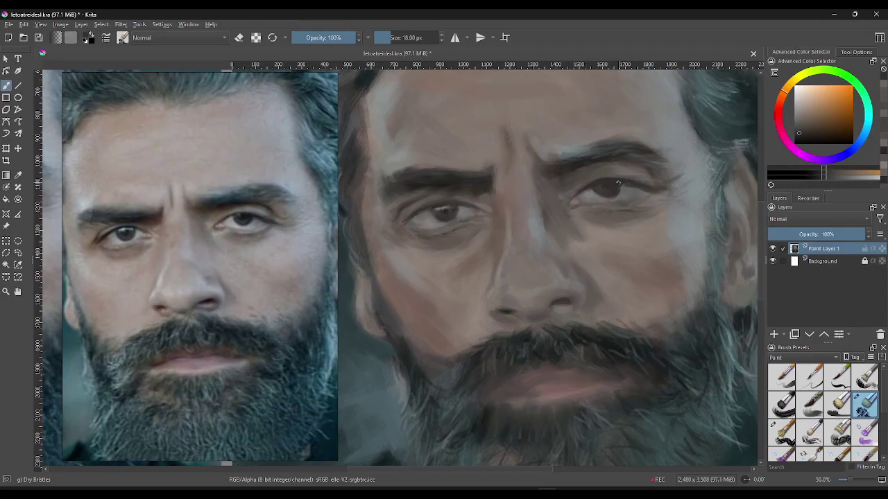
{"action": "left_click", "coordinate": [619, 186], "text": "ctrl"}
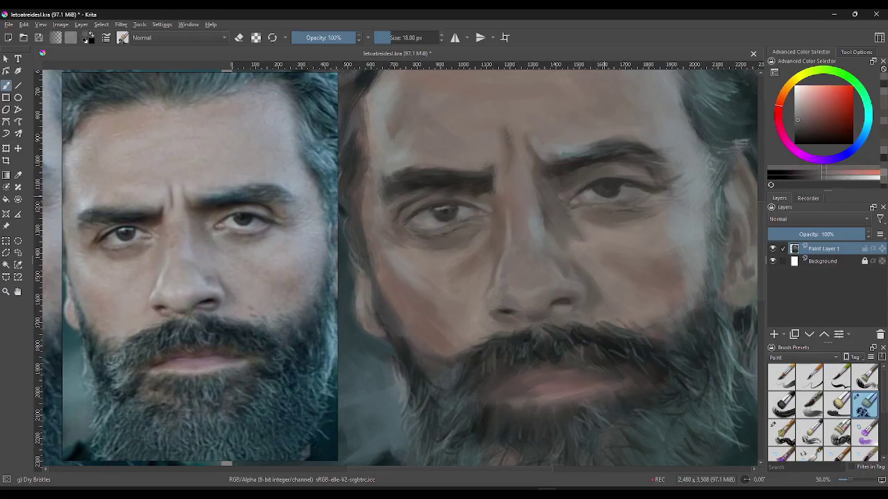
- Sample reddish-grey, dark brown and warm orange tones around the right eye
{"action": "left_click", "coordinate": [616, 216], "text": "ctrl"}
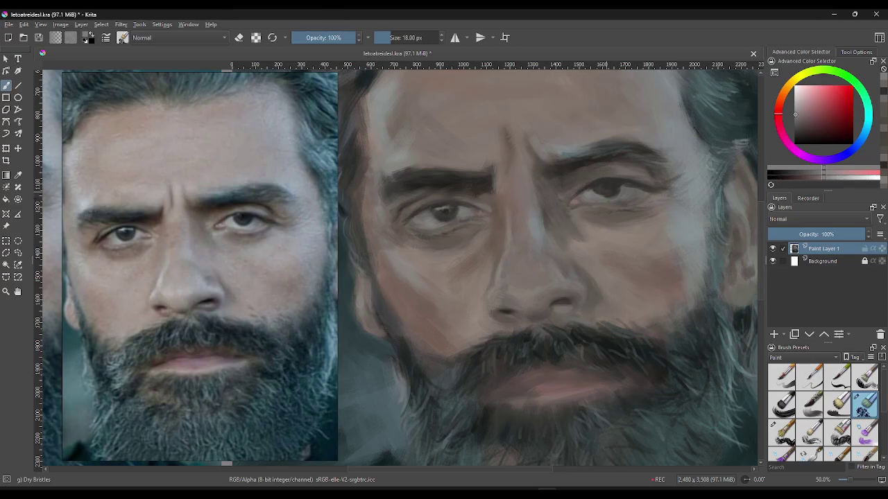
{"action": "left_click", "coordinate": [604, 192], "text": "ctrl"}
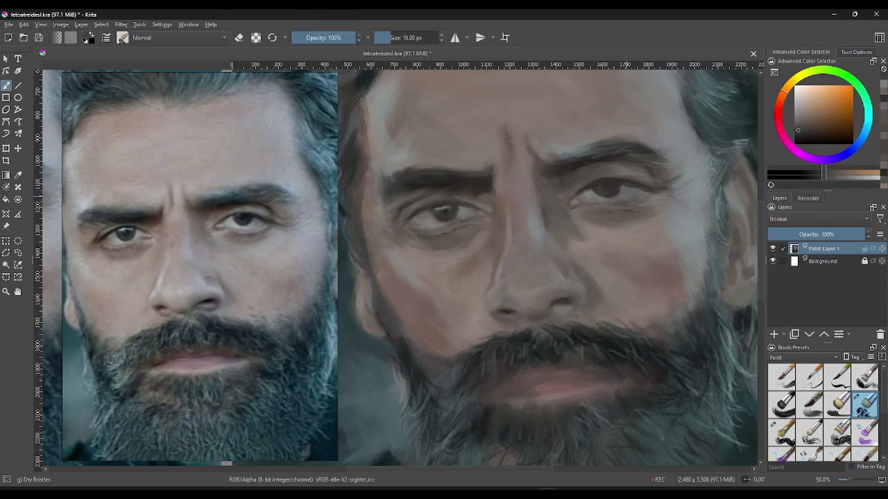
{"action": "left_click", "coordinate": [648, 188], "text": "ctrl"}
{"action": "left_click", "coordinate": [635, 189], "text": "ctrl"}
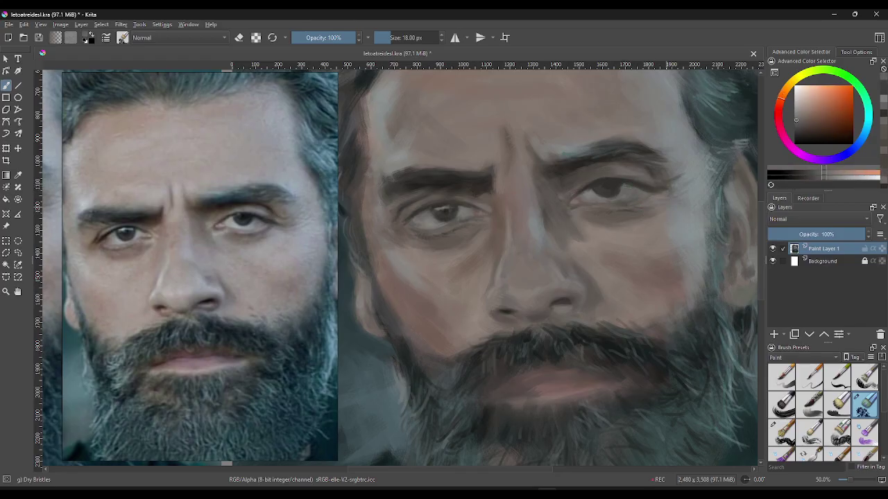
{"action": "left_click", "coordinate": [644, 181], "text": "ctrl"}
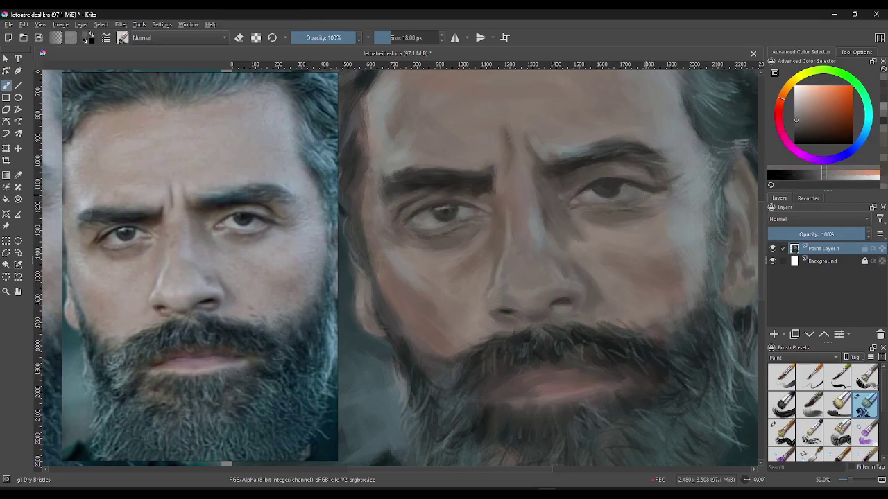
{"action": "left_click", "coordinate": [646, 196], "text": "ctrl"}
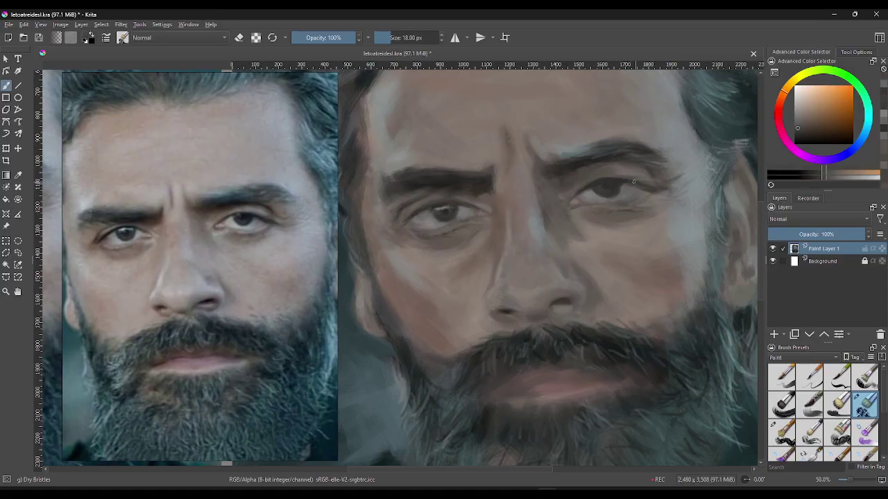
{"action": "left_click", "coordinate": [598, 199], "text": "ctrl"}
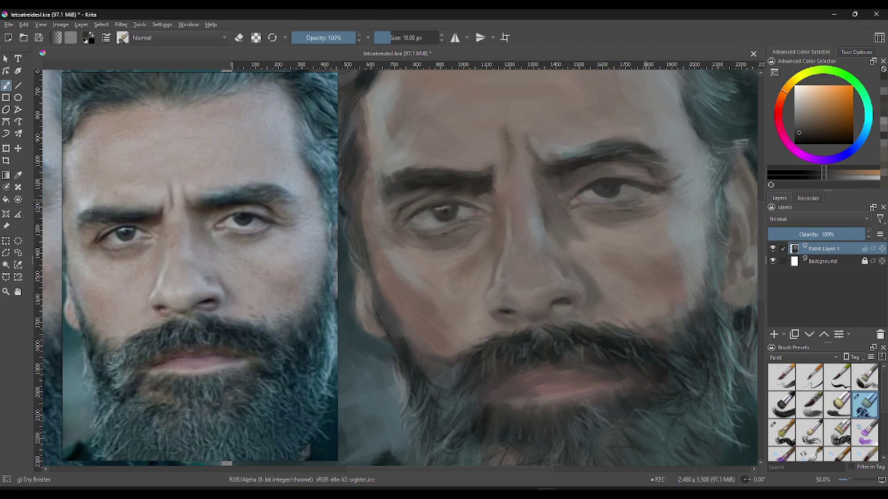
- Shrink the brush to about 10 px, reset it to 13 px, and sample pinker and orange skin tones
{"action": "key", "text": "bracketleft"}
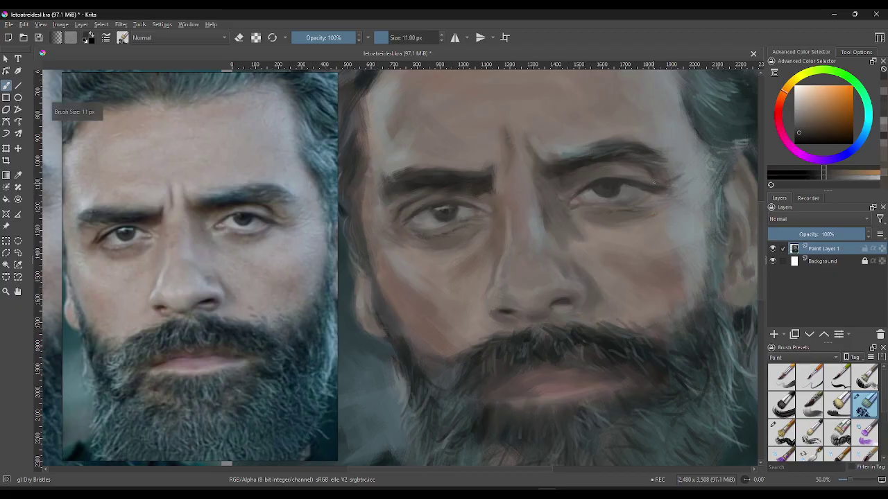
{"action": "key", "text": "bracketleft"}
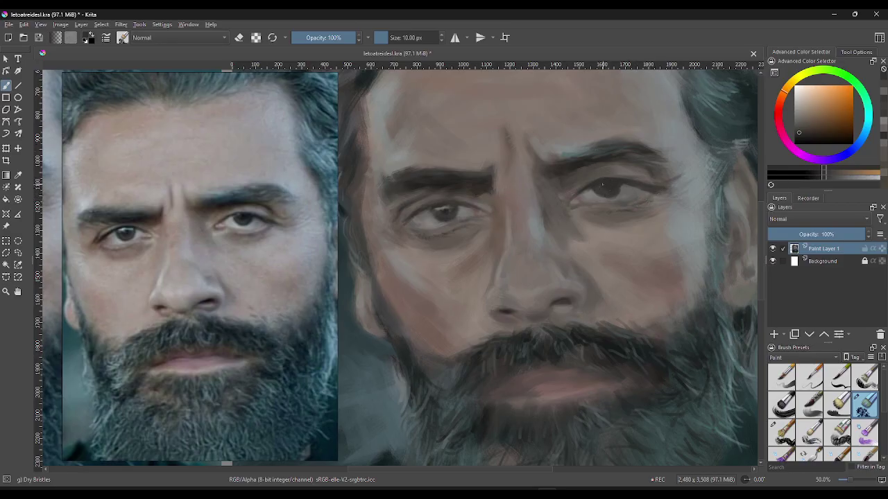
{"action": "key", "text": "bracketright"}
{"action": "key", "text": "bracketright"}
{"action": "key", "text": "bracketright"}
{"action": "key", "text": "bracketright"}
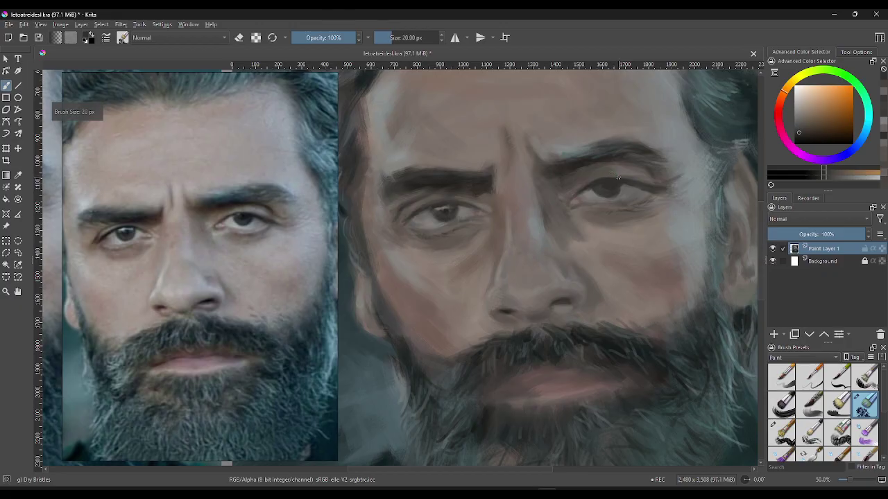
{"action": "left_click", "coordinate": [605, 179], "text": "ctrl"}
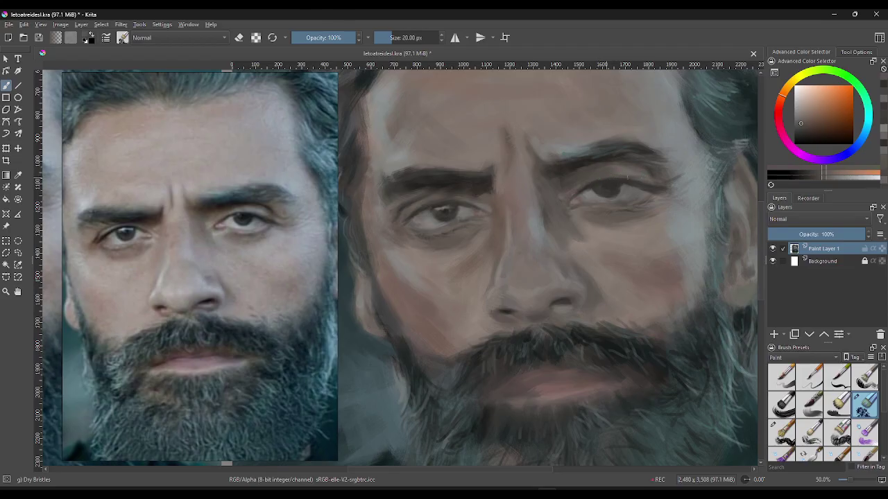
{"action": "left_click", "coordinate": [595, 191], "text": "ctrl"}
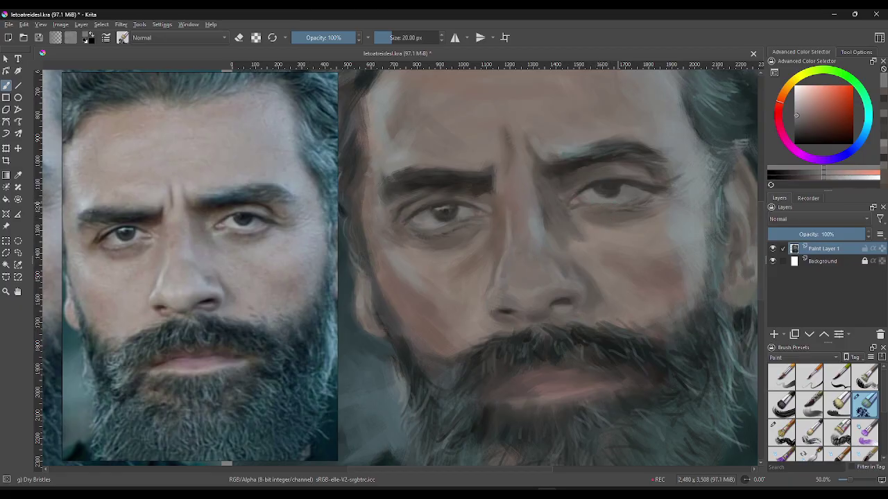
{"action": "left_click", "coordinate": [609, 216], "text": "ctrl"}
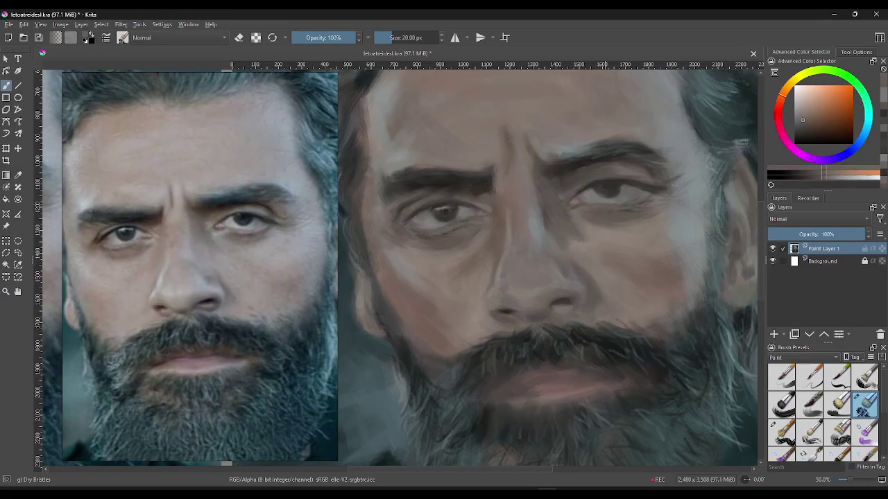
{"action": "left_click", "coordinate": [605, 211], "text": "ctrl"}
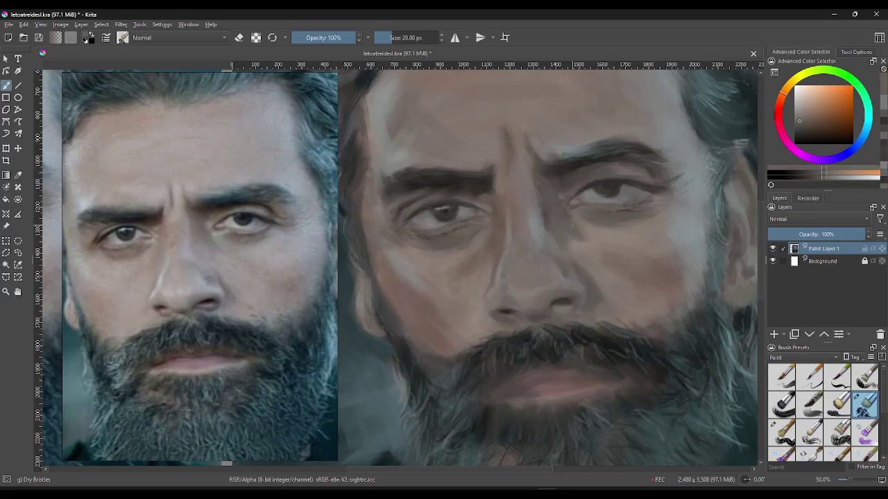
- Sample cheek and left-eye browns, resizing the brush to 22 px then down to 16 px
{"action": "left_click", "coordinate": [571, 226], "text": "ctrl"}
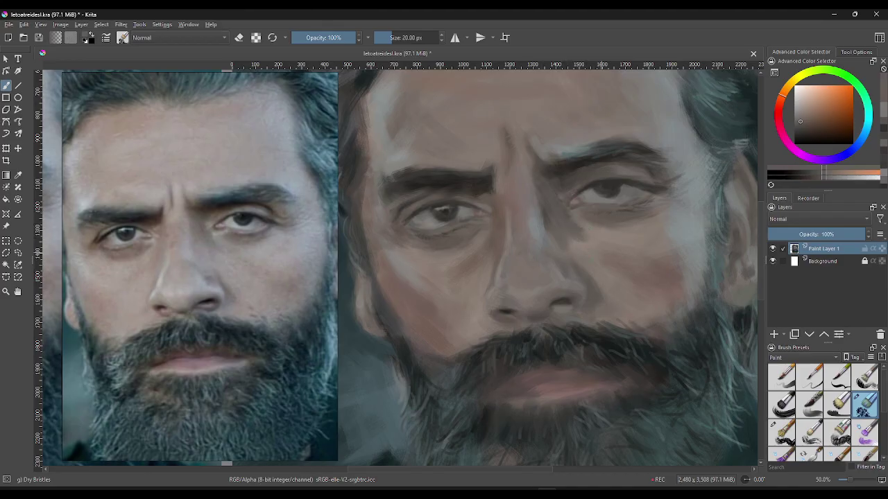
{"action": "left_click", "coordinate": [590, 225], "text": "ctrl"}
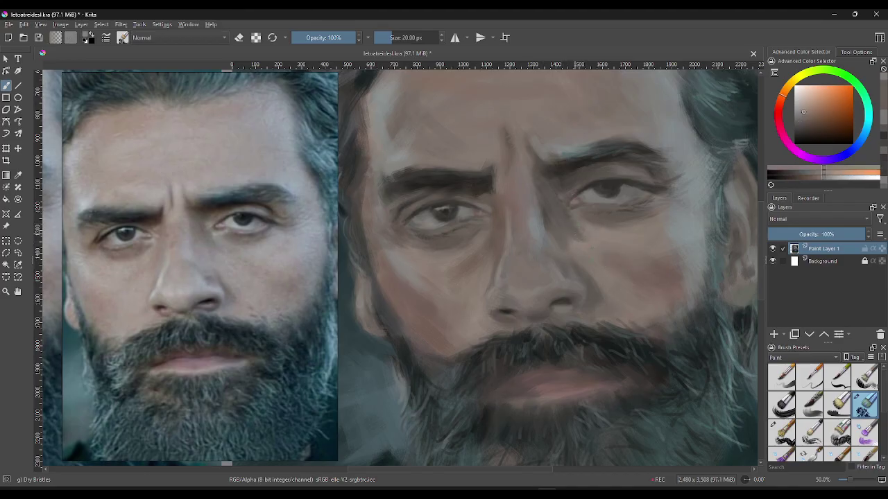
{"action": "left_click_drag", "start_coordinate": [587, 221], "coordinate": [624, 222]}
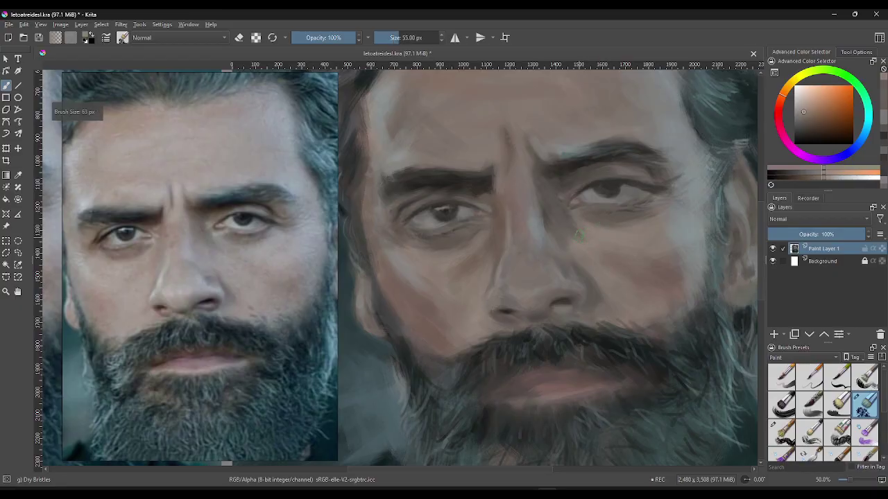
{"action": "left_click", "coordinate": [590, 236], "text": "ctrl"}
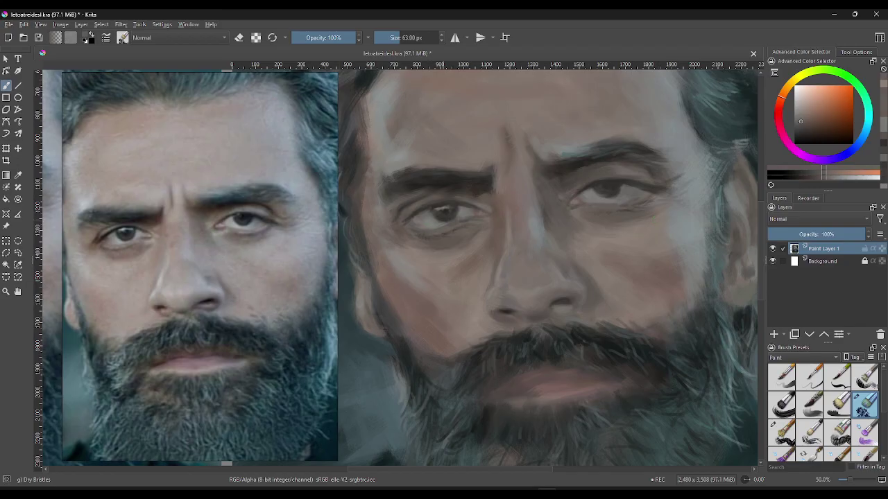
{"action": "left_click", "coordinate": [444, 210], "text": "ctrl"}
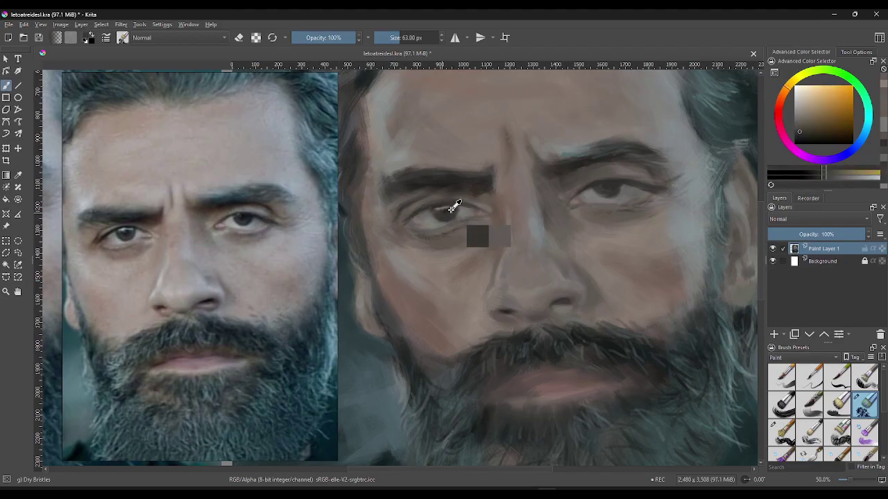
{"action": "left_click_drag", "start_coordinate": [444, 210], "coordinate": [452, 207]}
{"action": "key", "text": "bracketleft"}
{"action": "key", "text": "bracketleft"}
{"action": "key", "text": "bracketleft"}
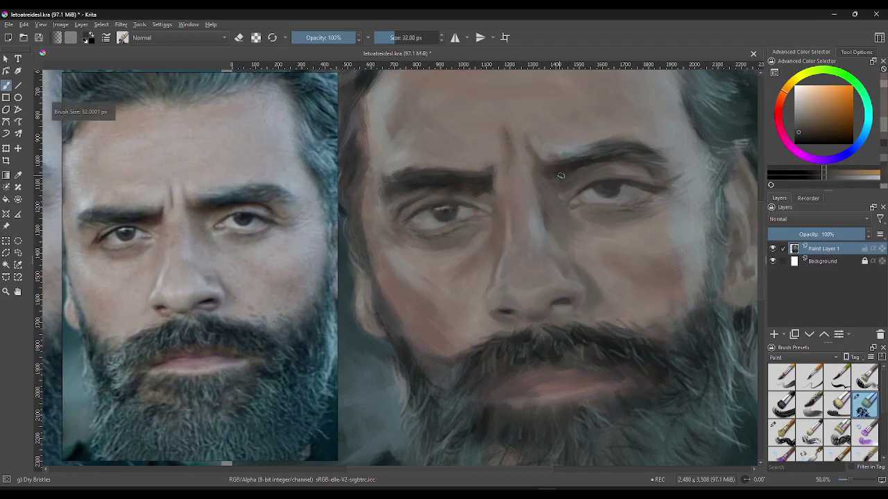
{"action": "key", "text": "bracketleft"}
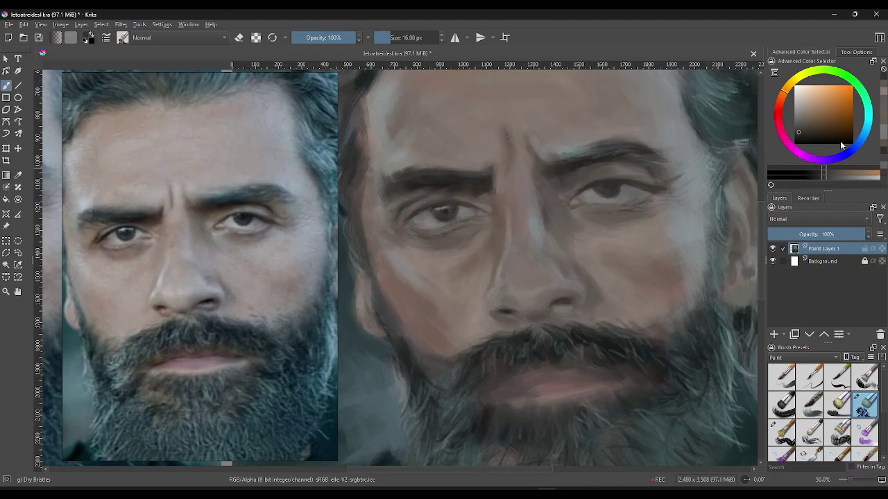
- Sample eye tones with the eyedropper and paint a dark stroke at the right eye's outer corner
{"action": "left_click", "coordinate": [454, 206], "text": "ctrl"}
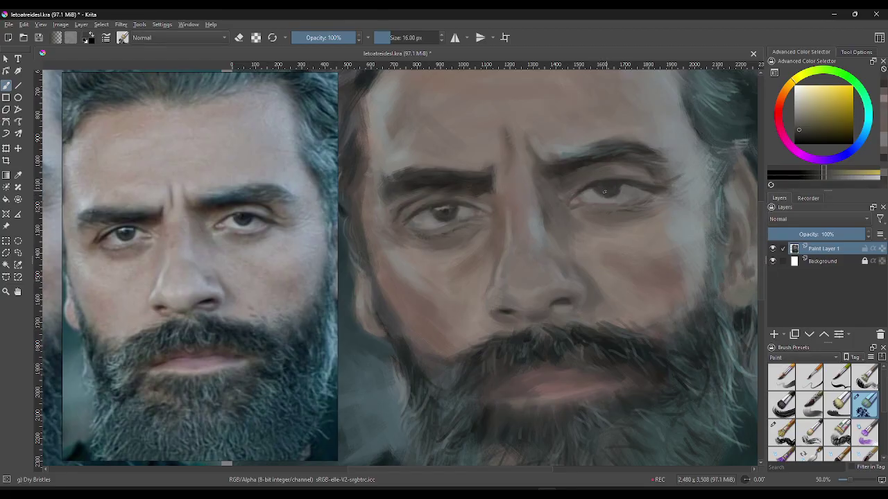
{"action": "left_click", "coordinate": [609, 190], "text": "ctrl"}
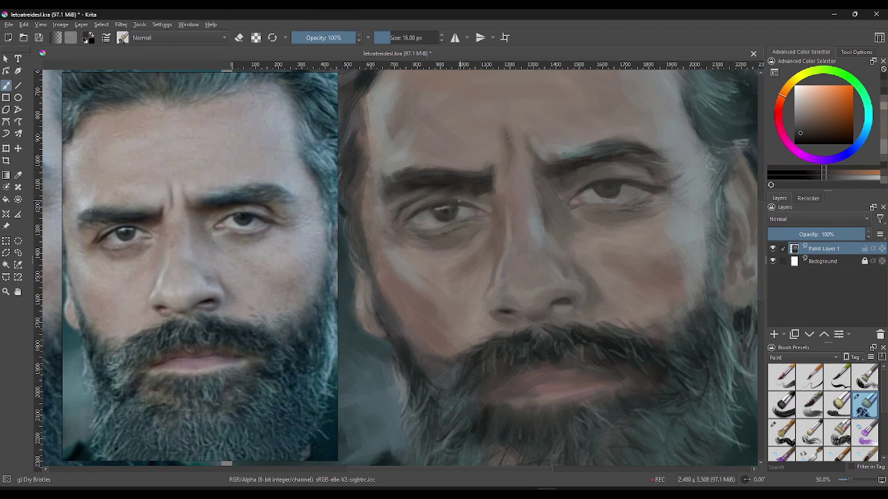
{"action": "left_click", "coordinate": [454, 203], "text": "ctrl"}
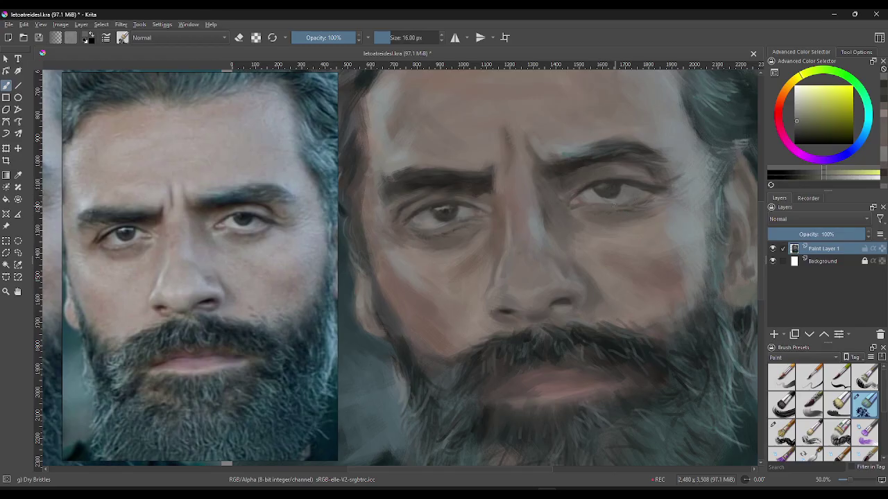
{"action": "left_click", "coordinate": [450, 209], "text": "ctrl"}
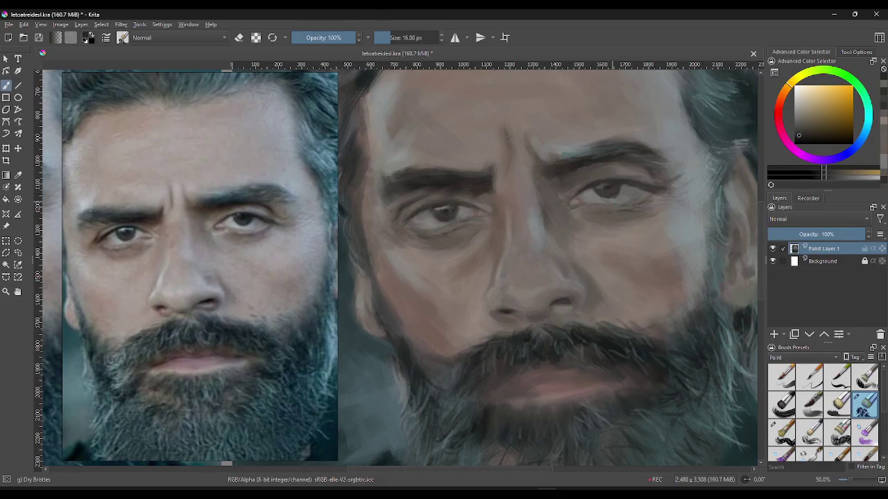
{"action": "left_click", "coordinate": [607, 186], "text": "ctrl"}
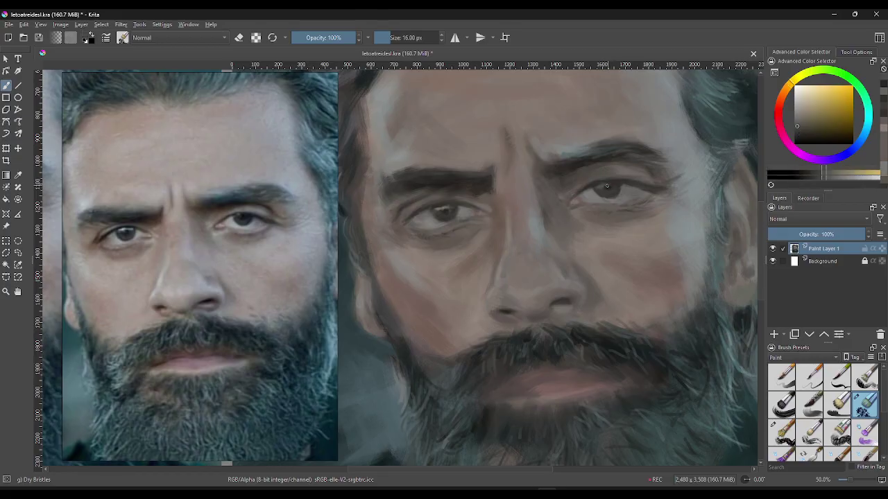
{"action": "left_click", "coordinate": [609, 187], "text": "ctrl"}
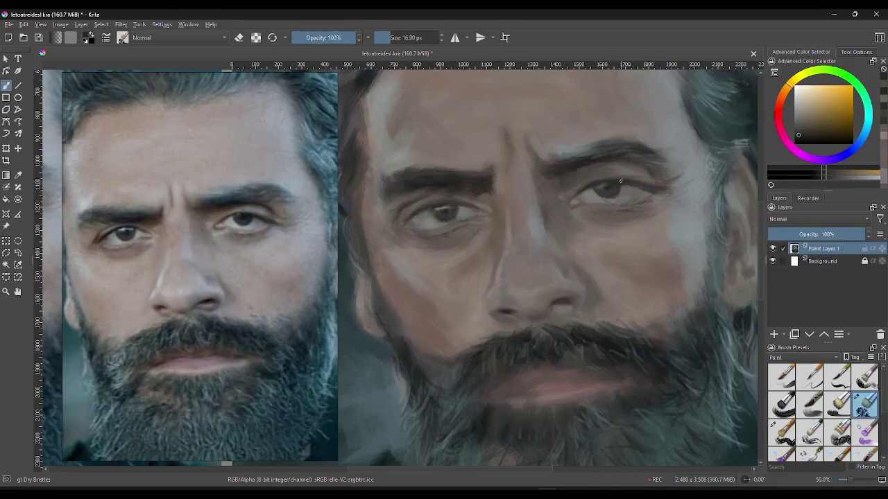
{"action": "left_click_drag", "start_coordinate": [631, 187], "coordinate": [640, 189]}
- Sample warm brown skin tones near the eye and paint a shadow stroke beneath the right eye
{"action": "left_click", "coordinate": [653, 187], "text": "ctrl"}
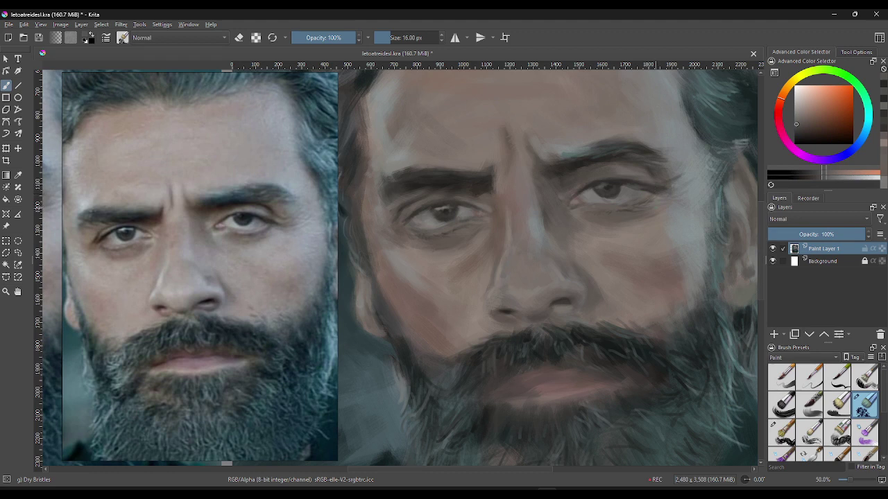
{"action": "left_click", "coordinate": [678, 216], "text": "ctrl"}
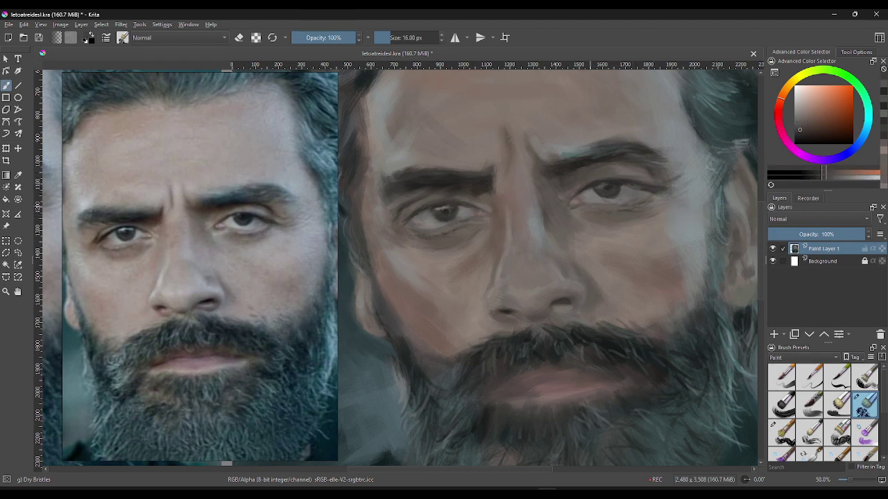
{"action": "left_click", "coordinate": [615, 193], "text": "ctrl"}
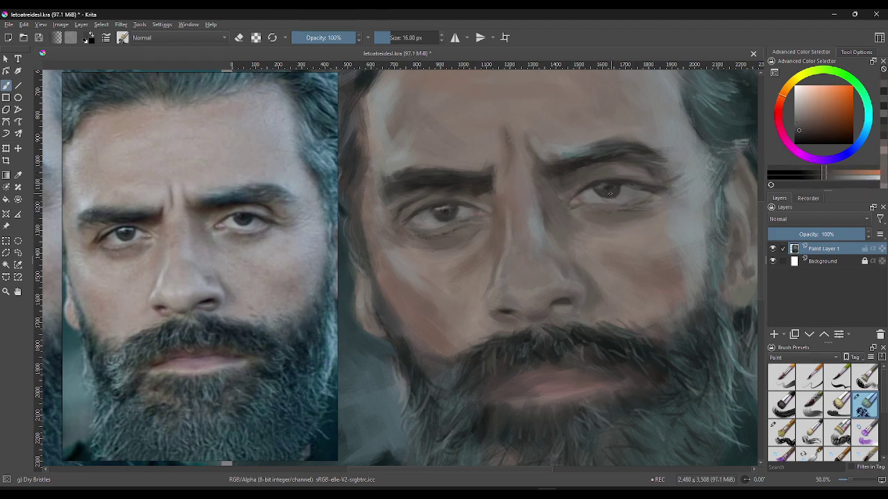
{"action": "left_click", "coordinate": [614, 195], "text": "ctrl"}
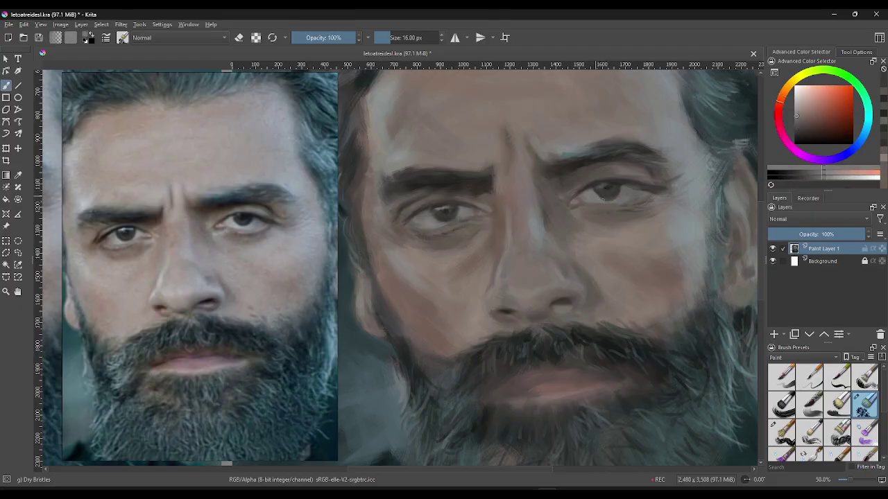
{"action": "left_click", "coordinate": [614, 194], "text": "ctrl"}
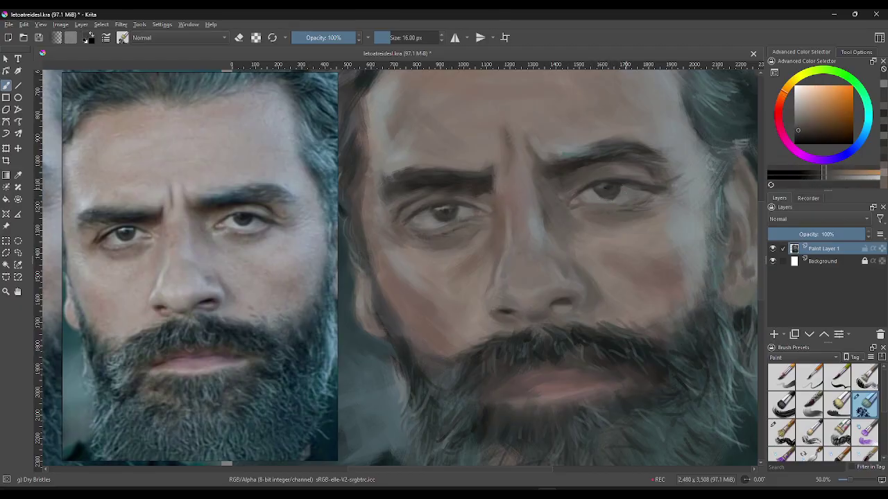
{"action": "left_click", "coordinate": [628, 207], "text": "ctrl"}
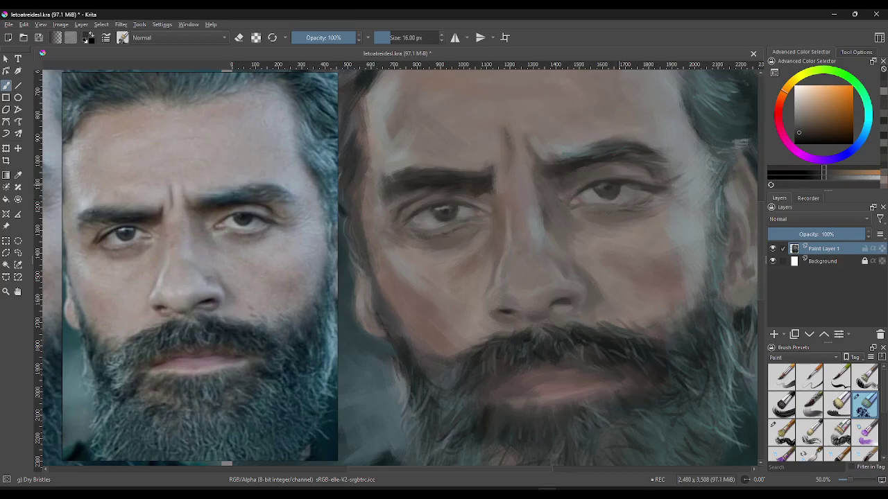
{"action": "left_click", "coordinate": [619, 175], "text": "ctrl"}
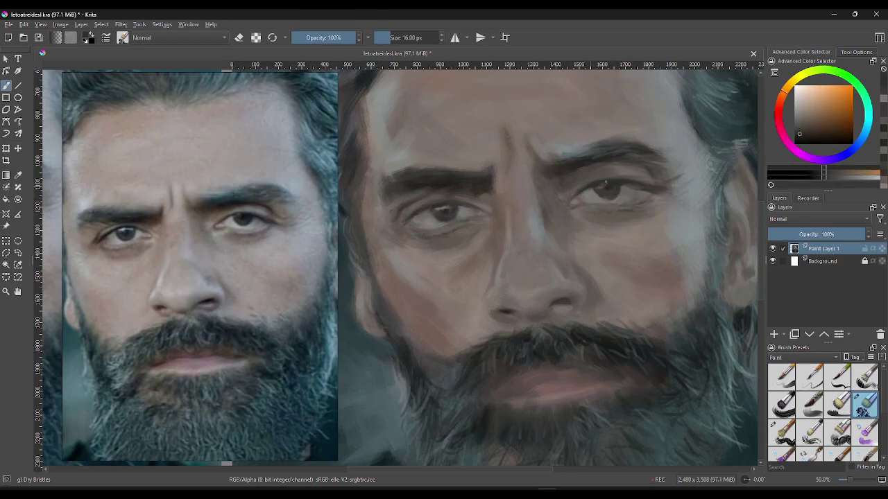
{"action": "left_click_drag", "start_coordinate": [612, 182], "coordinate": [636, 186]}
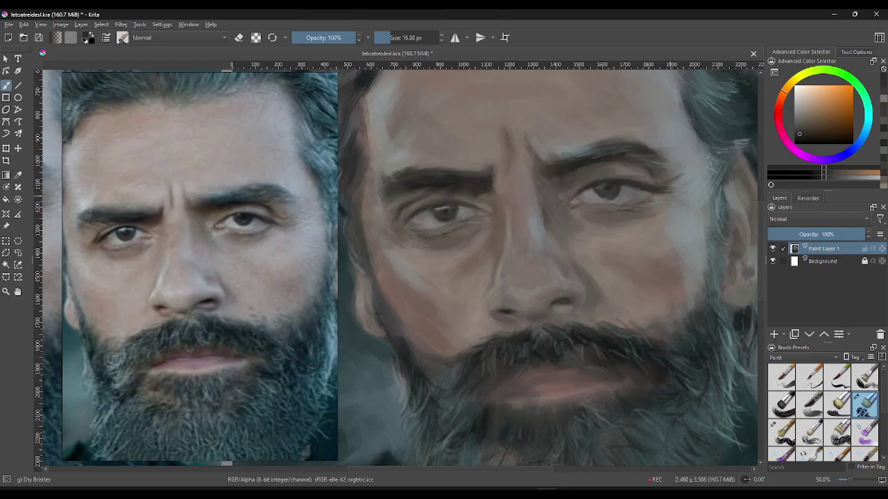
- With a darkened skin tone and 32 px brush, paint faint shadow strokes under the right eye
{"action": "left_click", "coordinate": [668, 187], "text": "ctrl"}
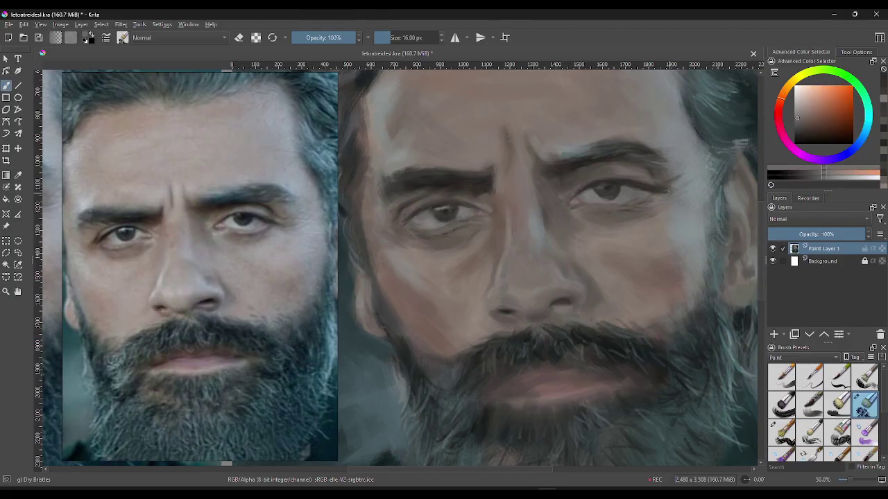
{"action": "key", "text": "k"}
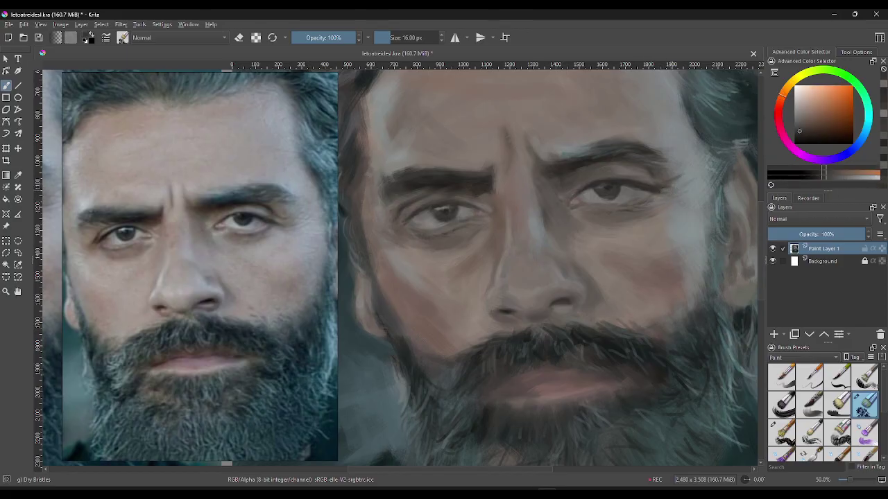
{"action": "key", "text": "l"}
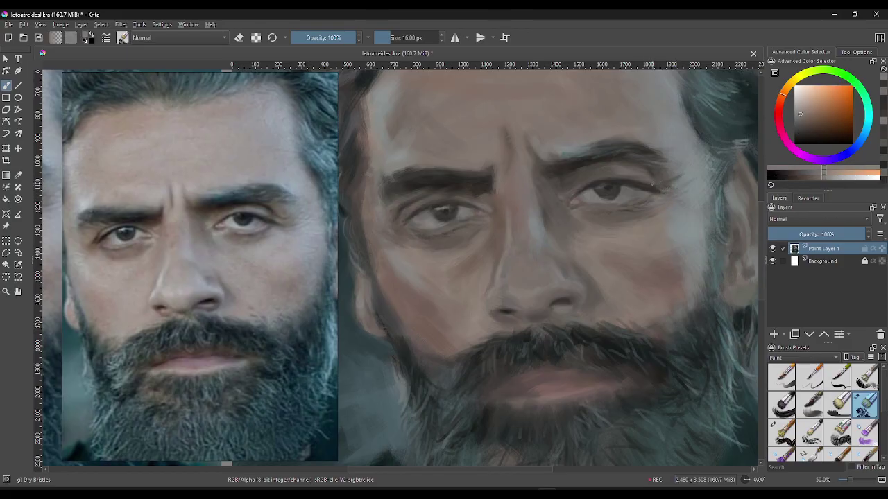
{"action": "key", "text": "bracketright"}
{"action": "key", "text": "bracketright"}
{"action": "key", "text": "bracketright"}
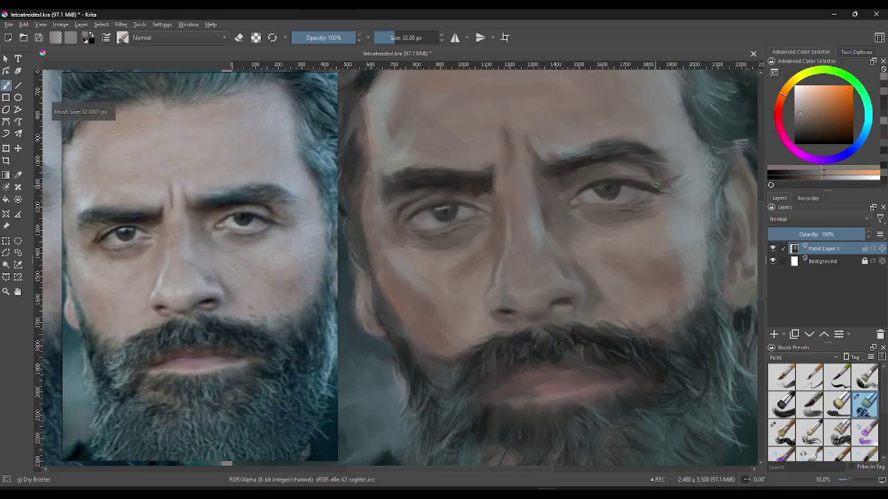
{"action": "key", "text": "k"}
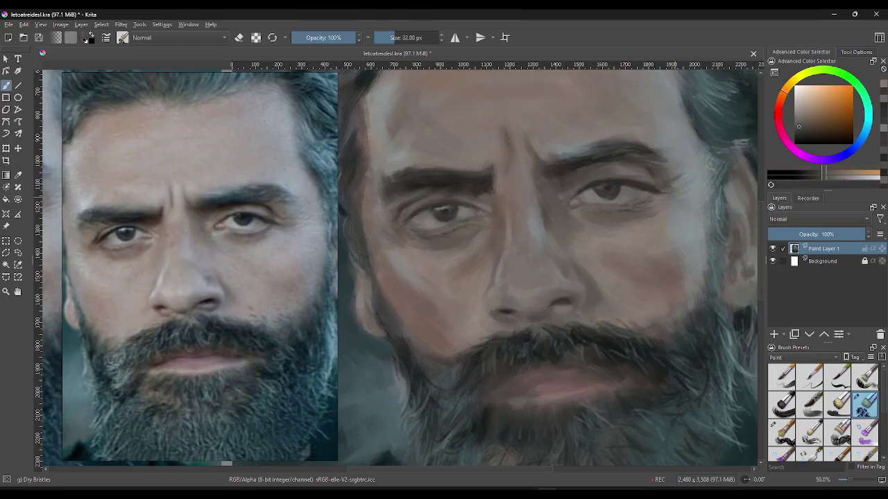
{"action": "left_click", "coordinate": [676, 211], "text": "ctrl"}
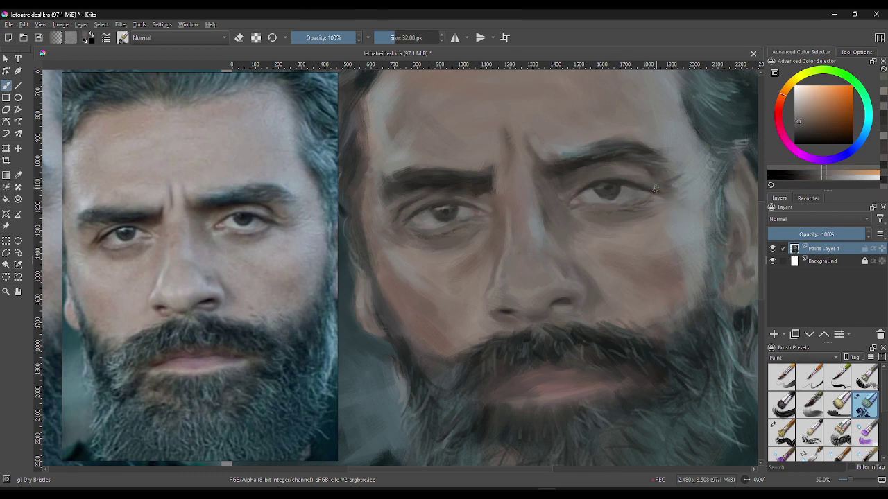
{"action": "key", "text": "k"}
{"action": "left_click_drag", "start_coordinate": [624, 181], "coordinate": [660, 197]}
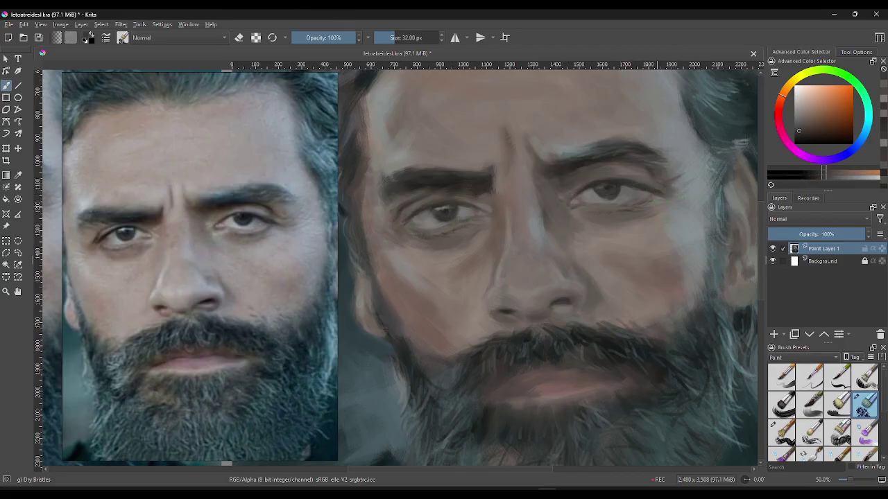
{"action": "left_click_drag", "start_coordinate": [632, 223], "coordinate": [659, 215]}
- At about 102 px, darken and extend the eyebrow tail and deepen the under-eye shadows
{"action": "left_click", "coordinate": [652, 223], "text": "ctrl"}
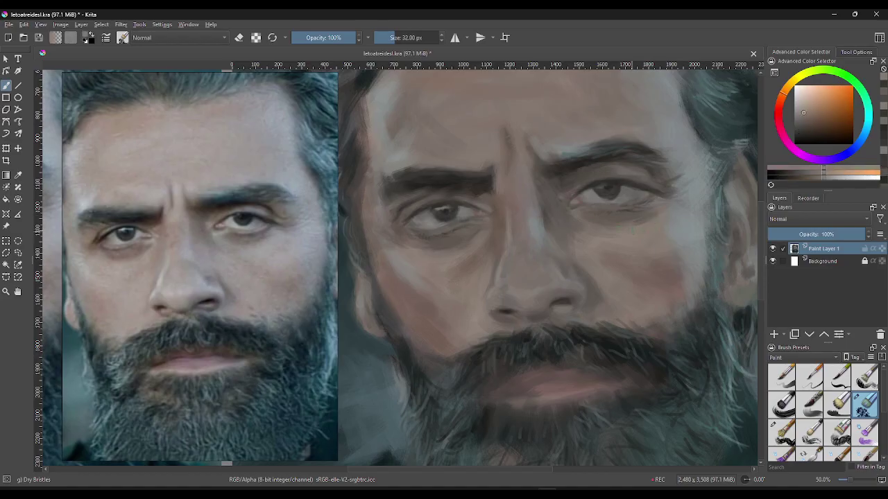
{"action": "left_click", "coordinate": [614, 215], "text": "ctrl"}
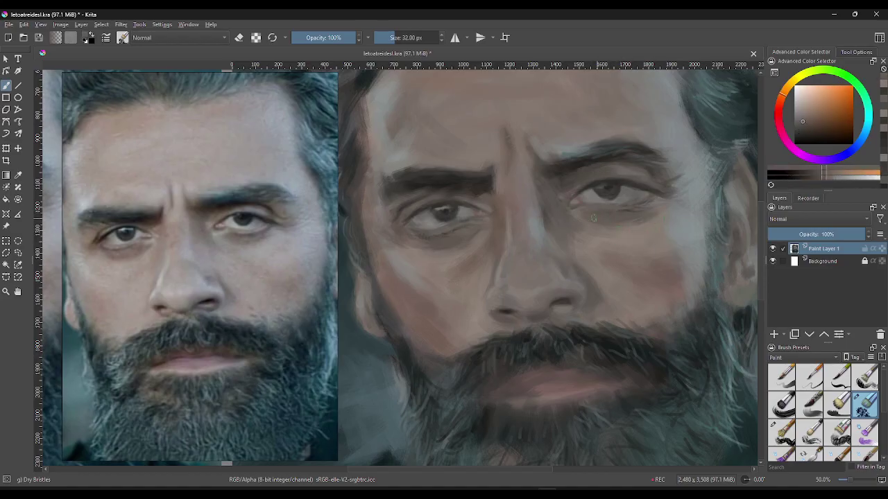
{"action": "left_click", "coordinate": [622, 204], "text": "ctrl"}
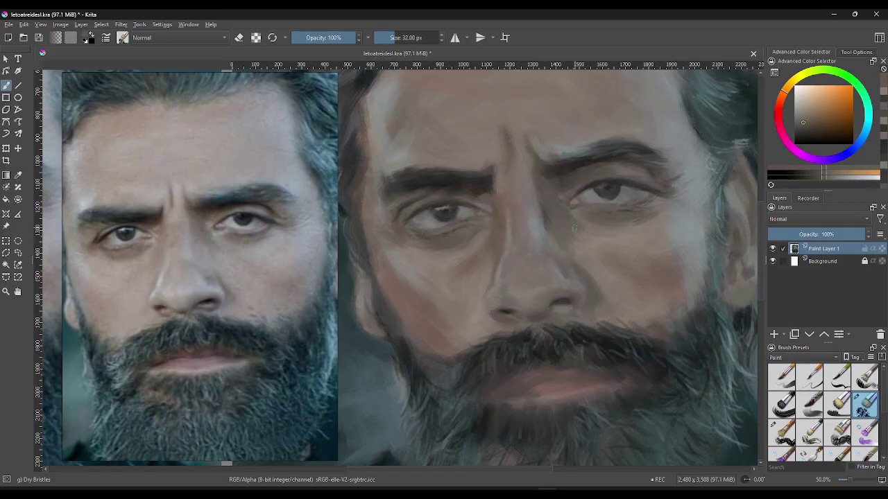
{"action": "left_click", "coordinate": [550, 167], "text": "ctrl"}
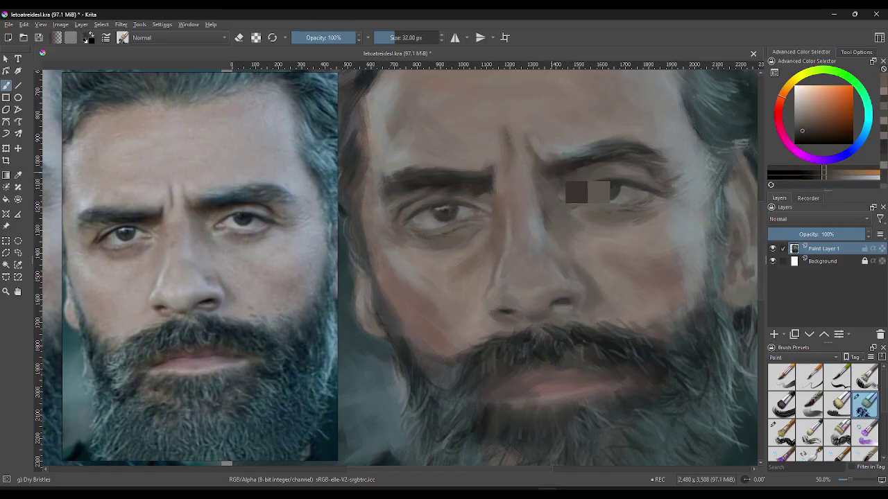
{"action": "mouse_move", "coordinate": [570, 183]}
{"action": "left_mouse_down"}
{"action": "mouse_move", "coordinate": [604, 182]}
{"action": "mouse_move", "coordinate": [583, 189]}
{"action": "left_mouse_up"}
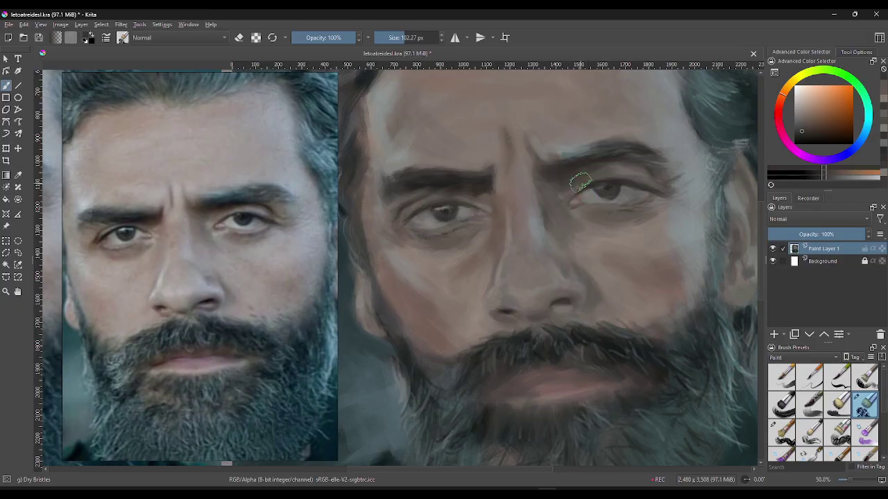
{"action": "left_click_drag", "start_coordinate": [635, 168], "coordinate": [676, 179]}
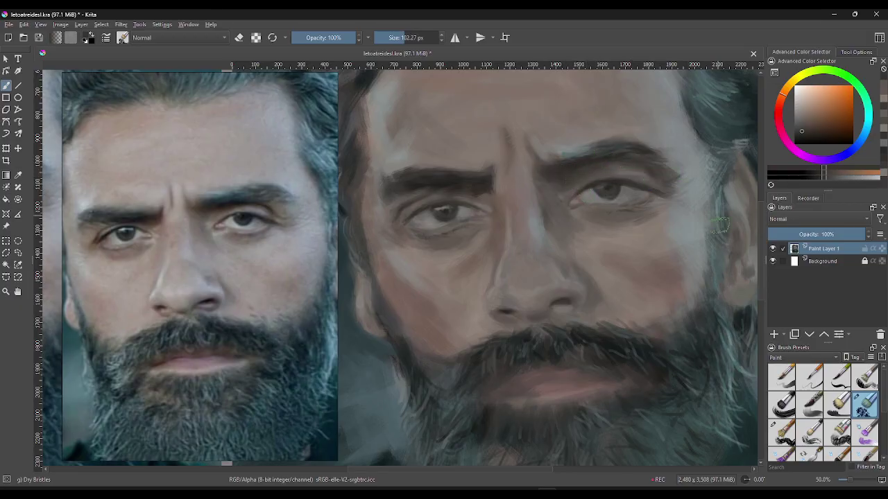
{"action": "left_click_drag", "start_coordinate": [605, 221], "coordinate": [635, 212]}
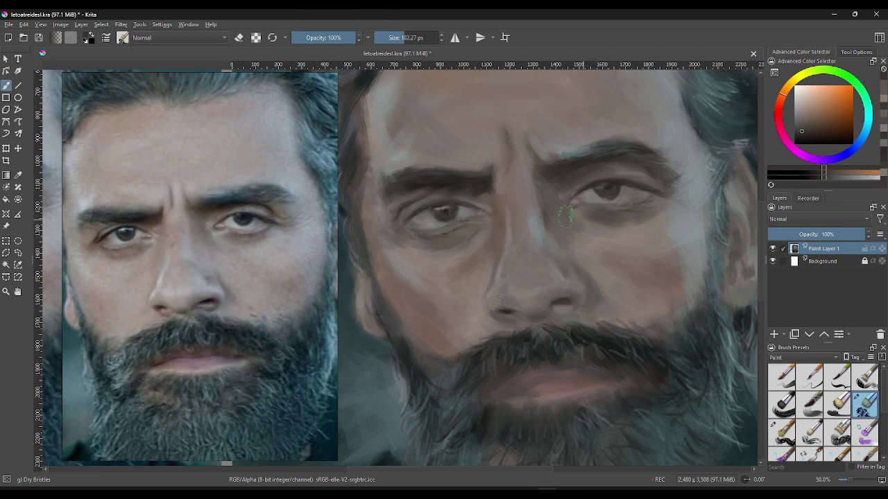
{"action": "left_click_drag", "start_coordinate": [426, 243], "coordinate": [469, 235]}
- Pick a muted greyish pink in the Advanced Color Selector, shifting the hue from orange to red
{"action": "left_click", "coordinate": [820, 116]}
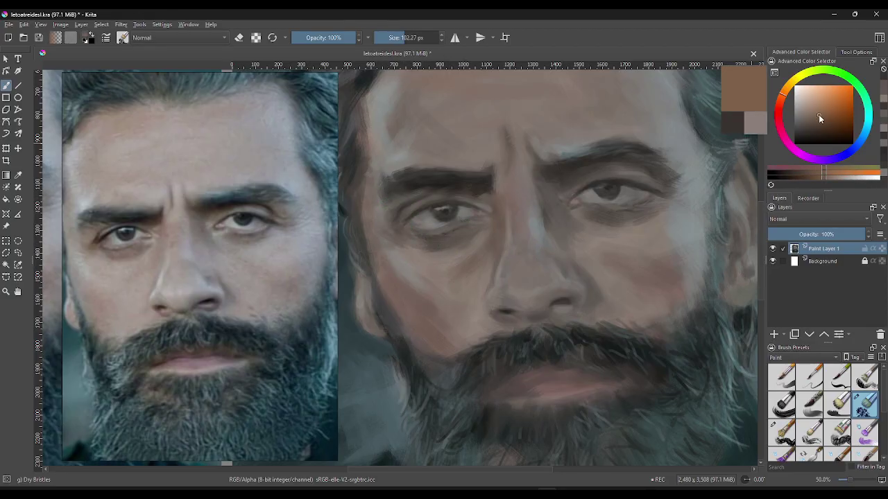
{"action": "left_click_drag", "start_coordinate": [782, 94], "coordinate": [780, 109]}
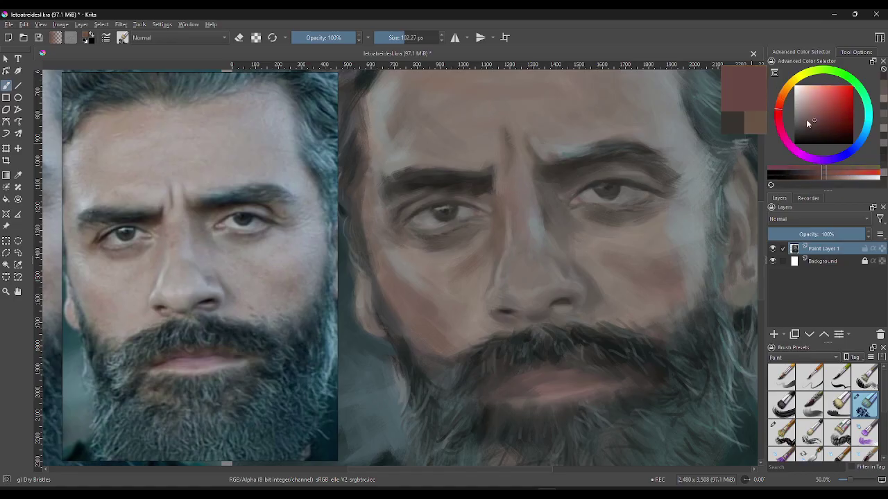
{"action": "left_click", "coordinate": [813, 120]}
{"action": "left_click", "coordinate": [804, 122]}
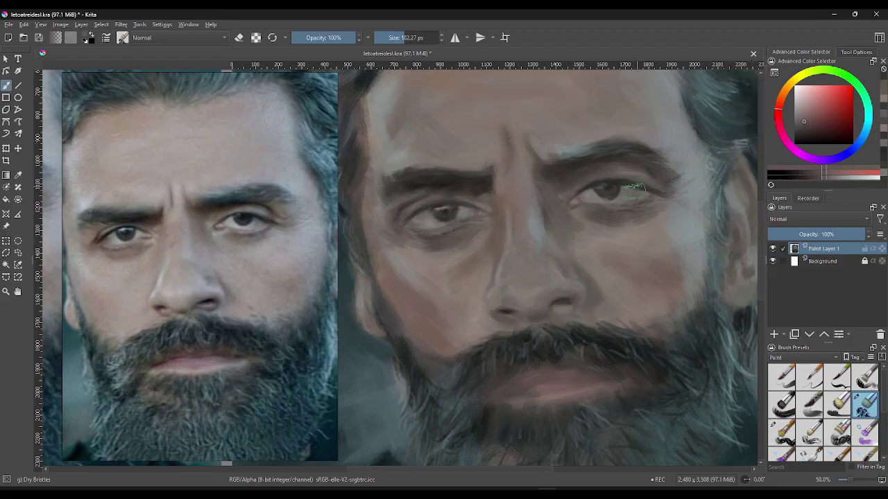
- Switch to the Dry Textured Creases brush and shrink it to 51 px
{"action": "key", "text": "bracketleft"}
{"action": "left_click_drag", "start_coordinate": [616, 215], "coordinate": [613, 220]}
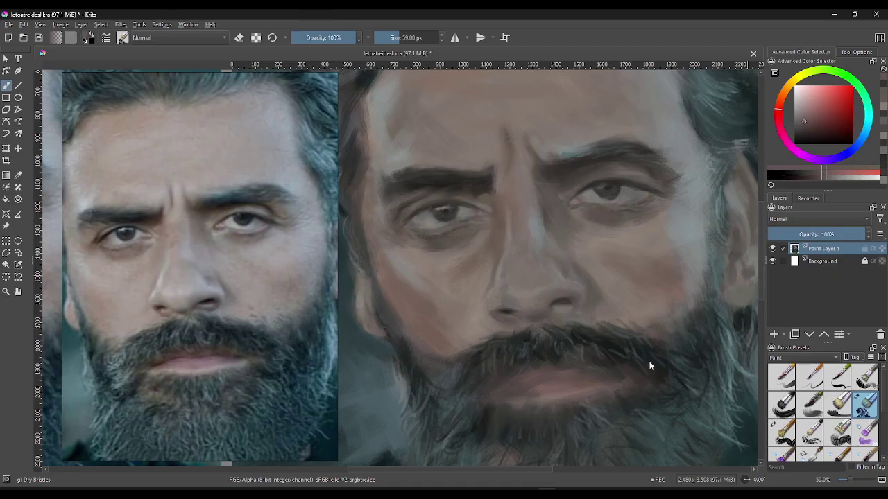
{"action": "left_click", "coordinate": [838, 431]}
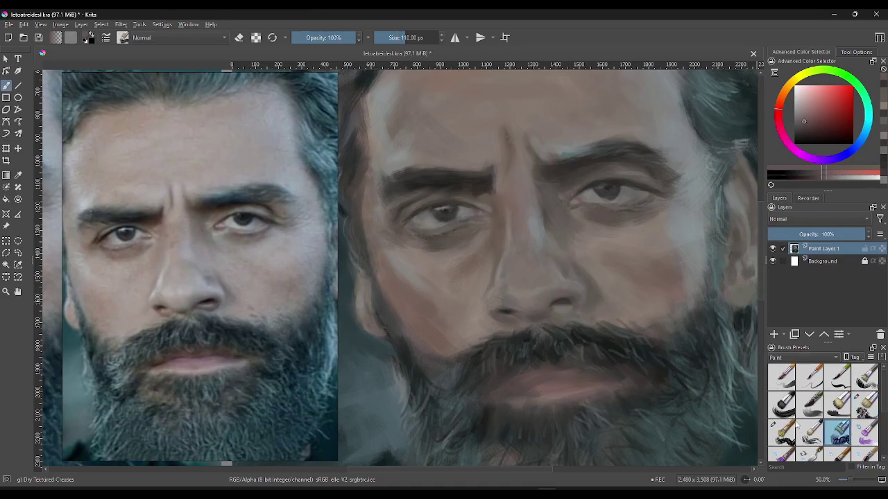
{"action": "left_click_drag", "start_coordinate": [610, 217], "coordinate": [605, 219]}
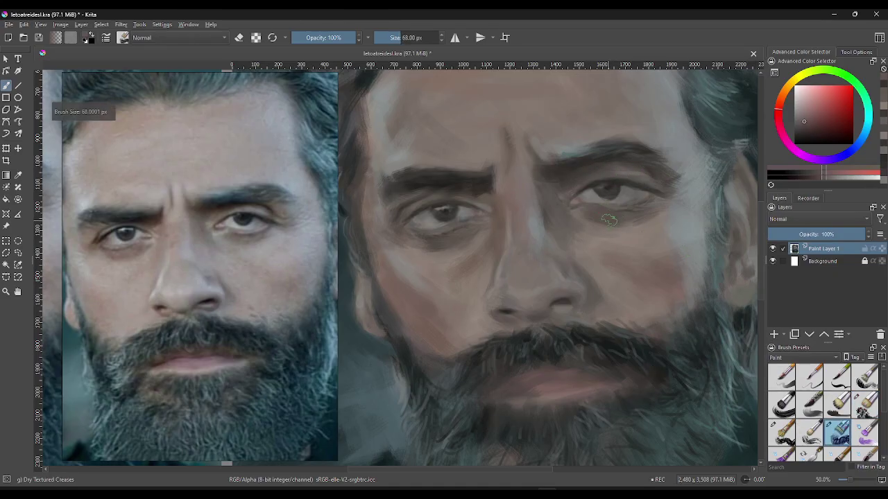
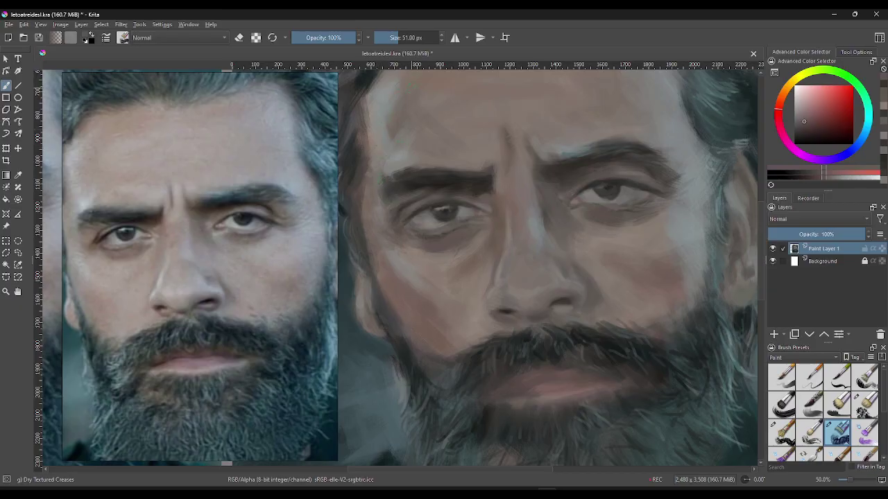
- Sample light orange skin tones and stroke the left cheek, undoing the unwanted dabs
{"action": "key", "text": "ctrl+z"}
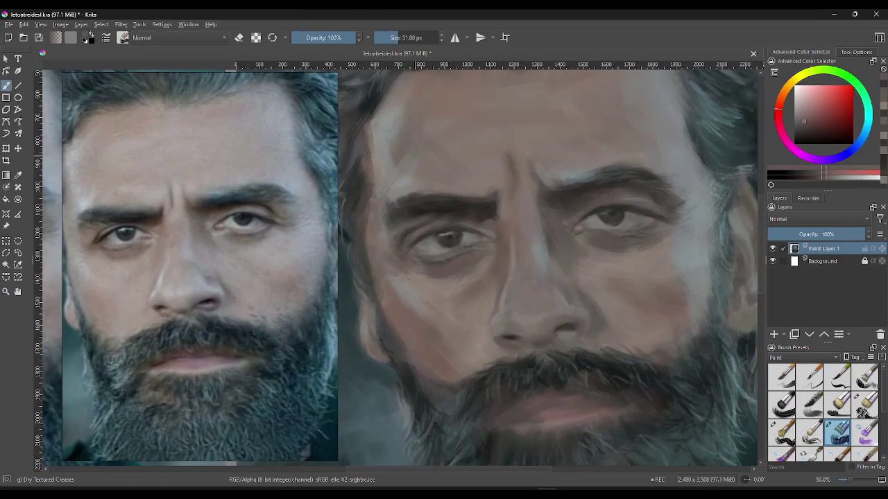
{"action": "left_click", "coordinate": [398, 156], "text": "ctrl"}
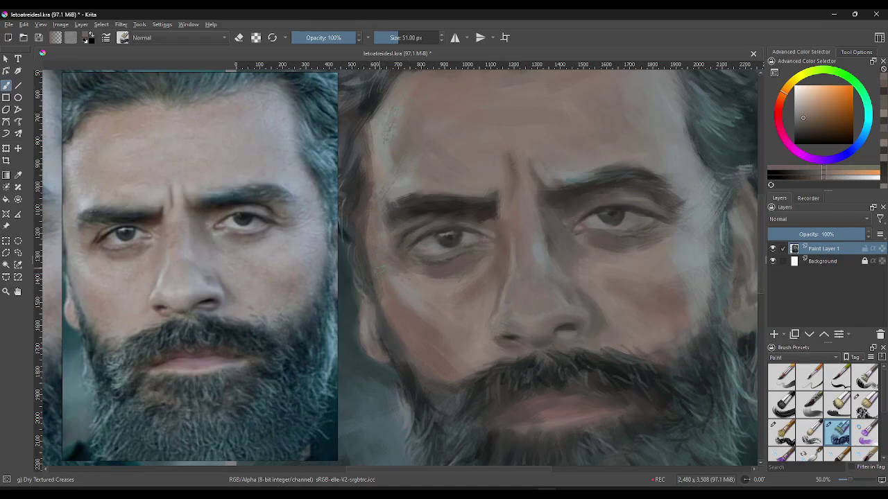
{"action": "left_click", "coordinate": [397, 292], "text": "ctrl"}
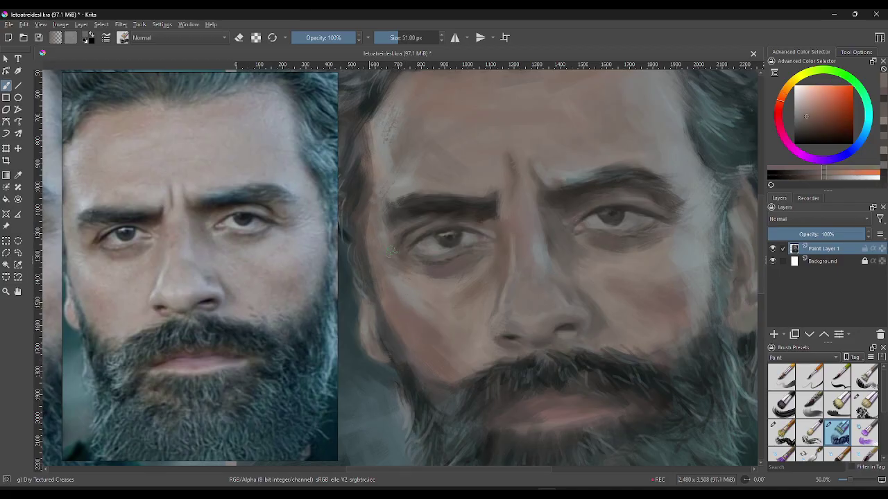
{"action": "left_click", "coordinate": [413, 314], "text": "ctrl"}
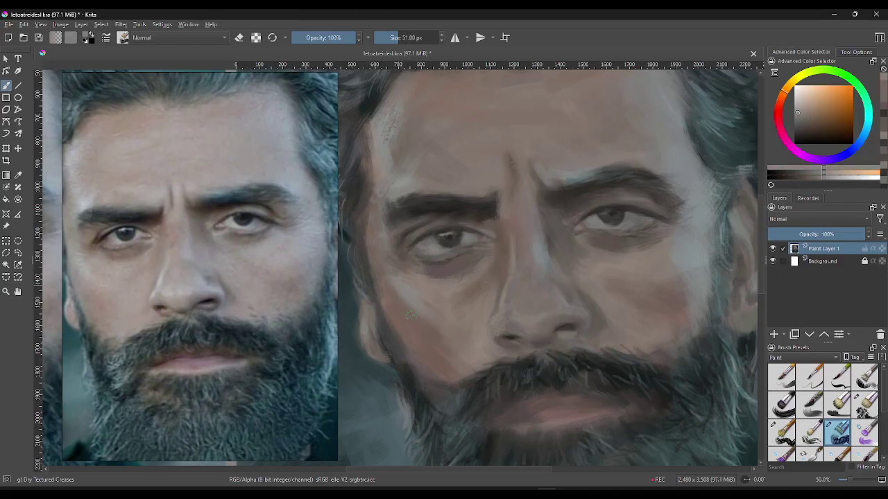
{"action": "left_click_drag", "start_coordinate": [421, 327], "coordinate": [417, 321]}
{"action": "left_click", "coordinate": [420, 337], "text": "ctrl"}
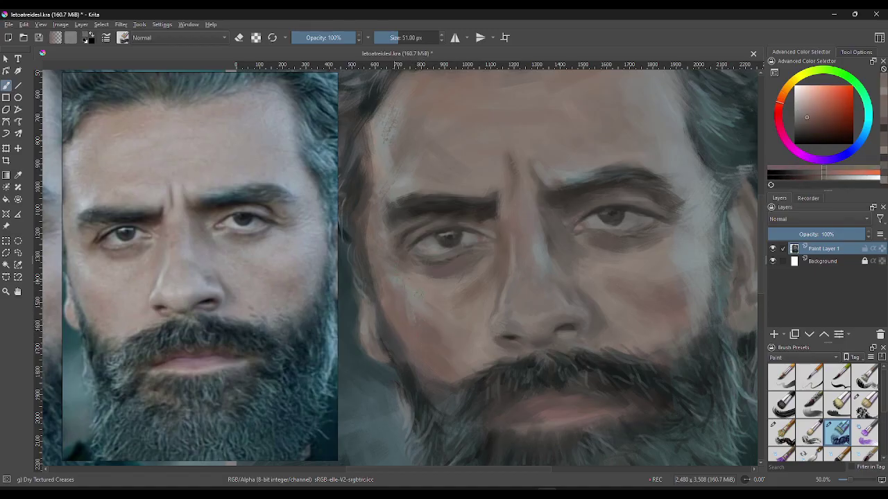
{"action": "left_click", "coordinate": [459, 327], "text": "ctrl"}
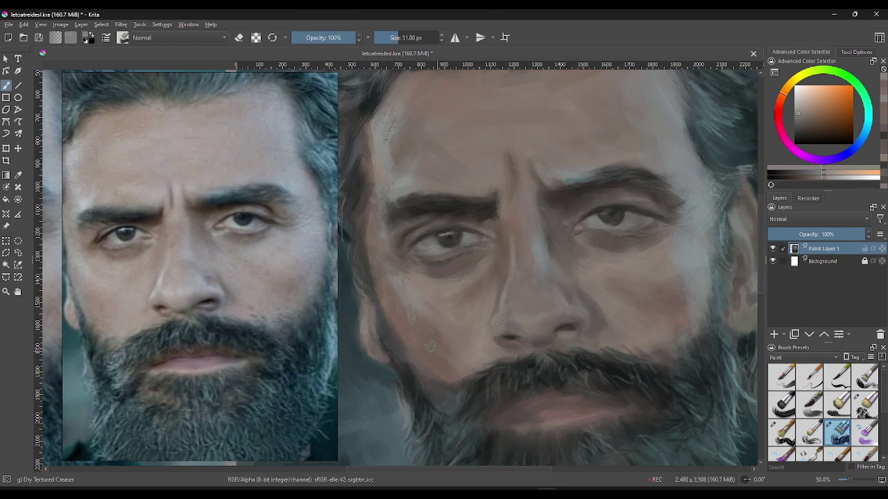
{"action": "left_click_drag", "start_coordinate": [419, 325], "coordinate": [426, 333]}
{"action": "key", "text": "ctrl+z"}
- Paint over the greenish mark between the eyebrows with a sampled brow skin tone
{"action": "left_click", "coordinate": [402, 136], "text": "ctrl"}
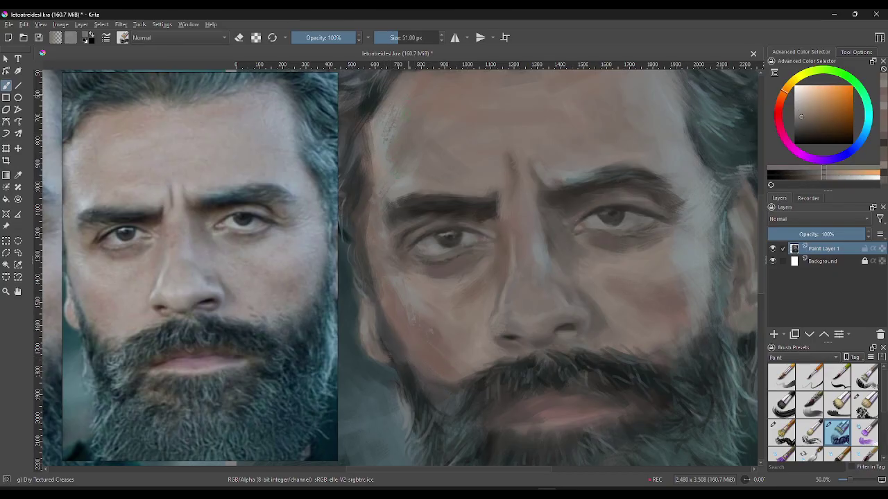
{"action": "left_click", "coordinate": [390, 160], "text": "ctrl"}
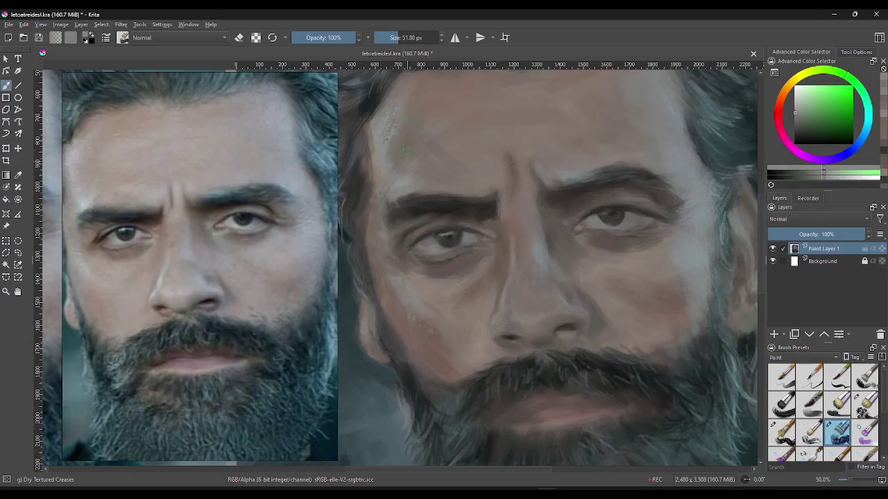
{"action": "left_click", "coordinate": [386, 120], "text": "ctrl"}
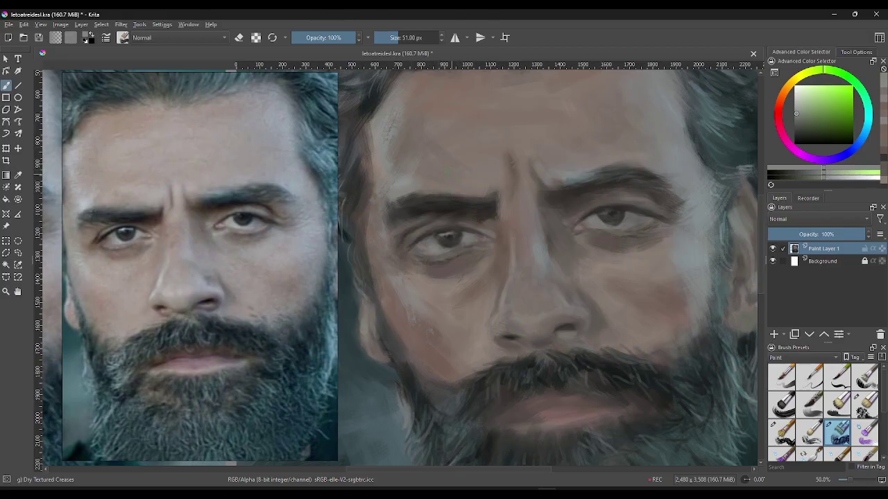
{"action": "left_click", "coordinate": [509, 172]}
{"action": "left_click", "coordinate": [509, 170], "text": "ctrl"}
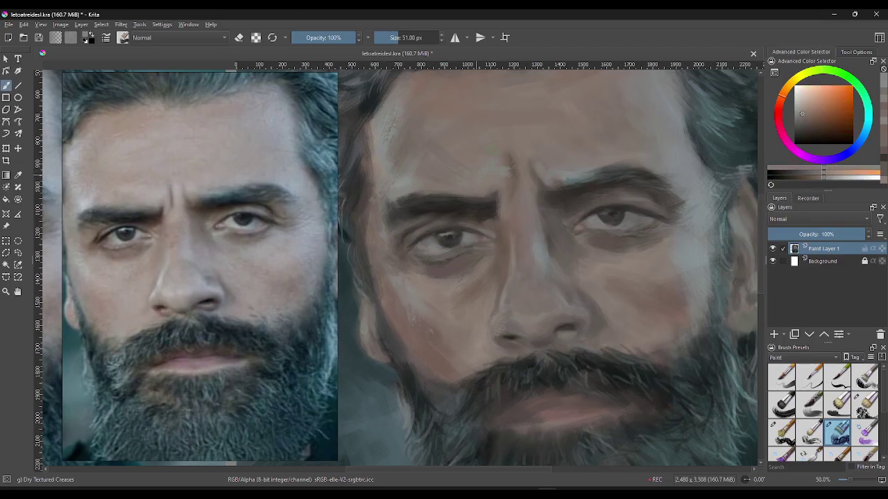
{"action": "left_click", "coordinate": [510, 156]}
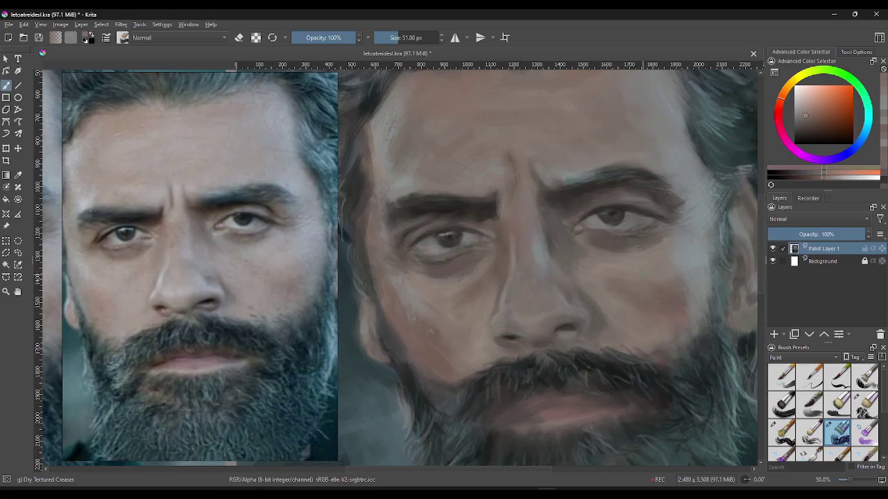
- Sample lighter and reddish skin tones from the right side of the face
{"action": "left_click", "coordinate": [612, 240], "text": "ctrl"}
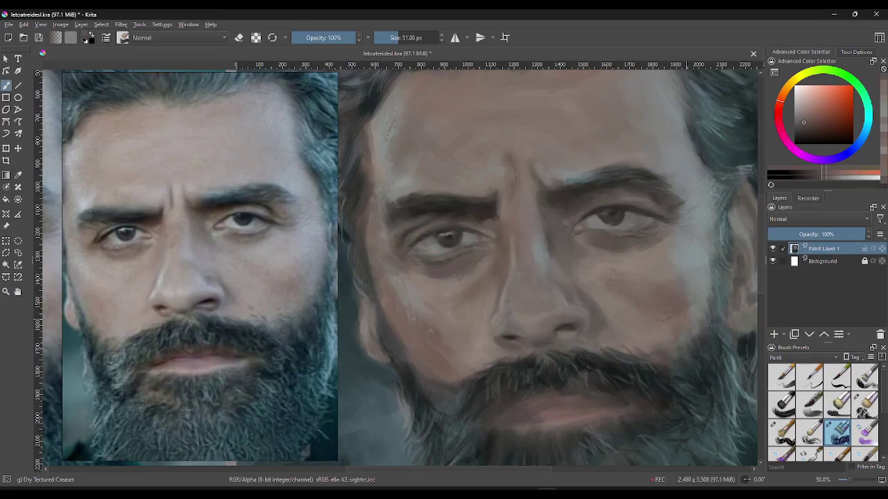
{"action": "left_click", "coordinate": [683, 320], "text": "ctrl"}
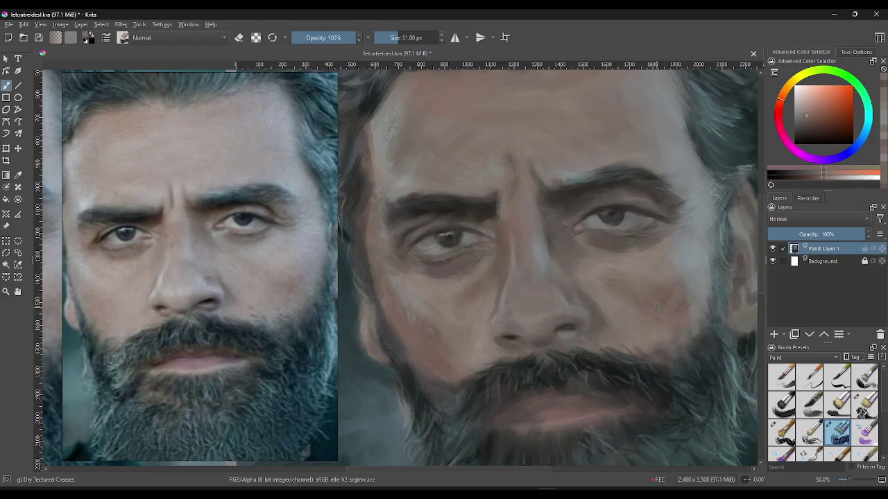
{"action": "left_click", "coordinate": [684, 303], "text": "ctrl"}
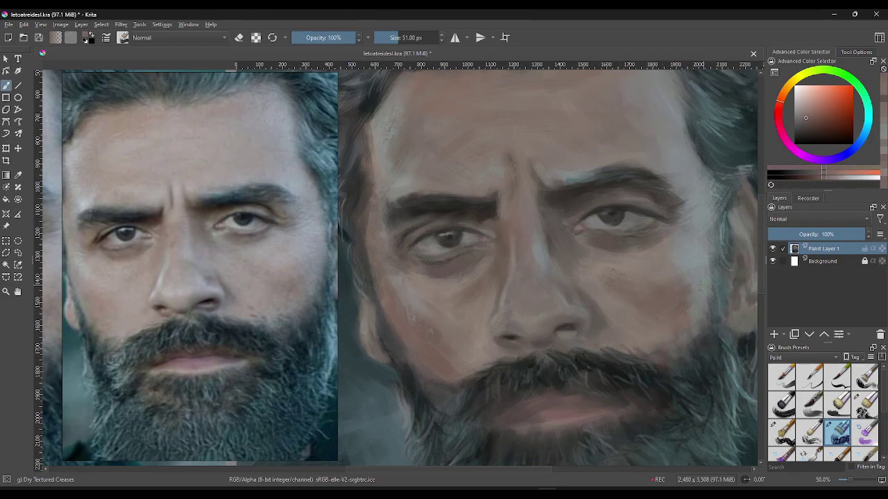
{"action": "left_click", "coordinate": [724, 301], "text": "ctrl"}
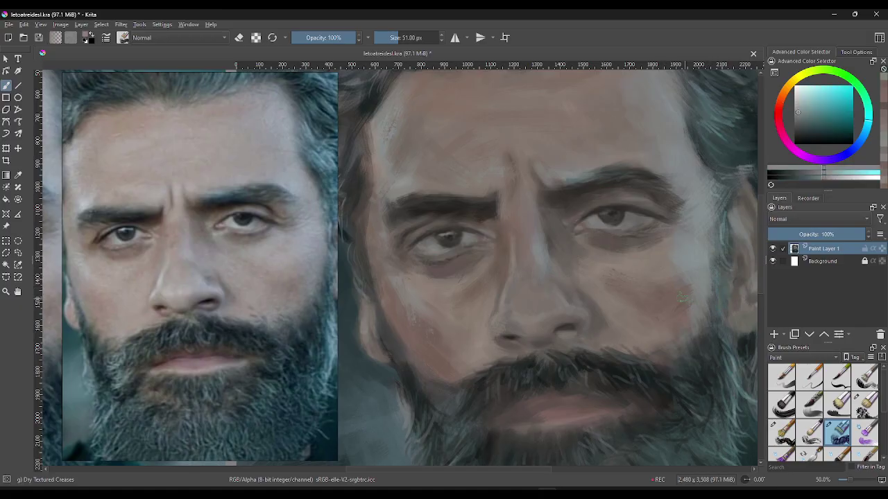
{"action": "left_click", "coordinate": [687, 296], "text": "ctrl"}
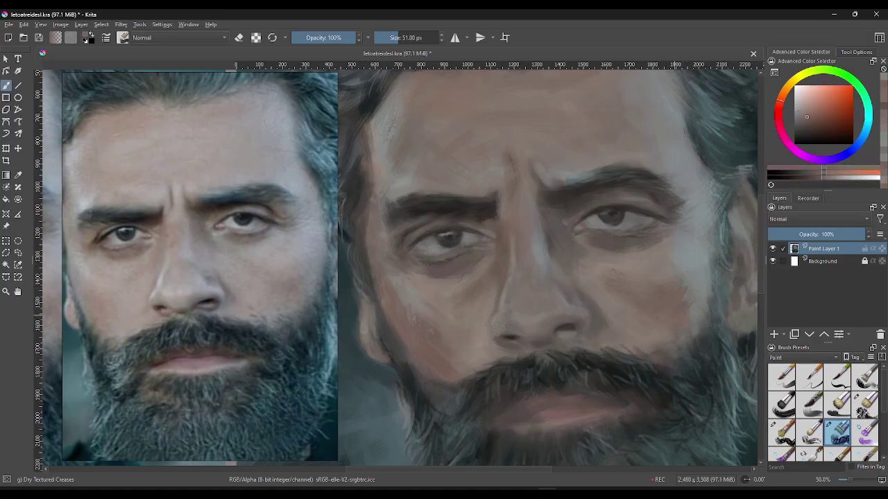
{"action": "left_click", "coordinate": [679, 269], "text": "ctrl"}
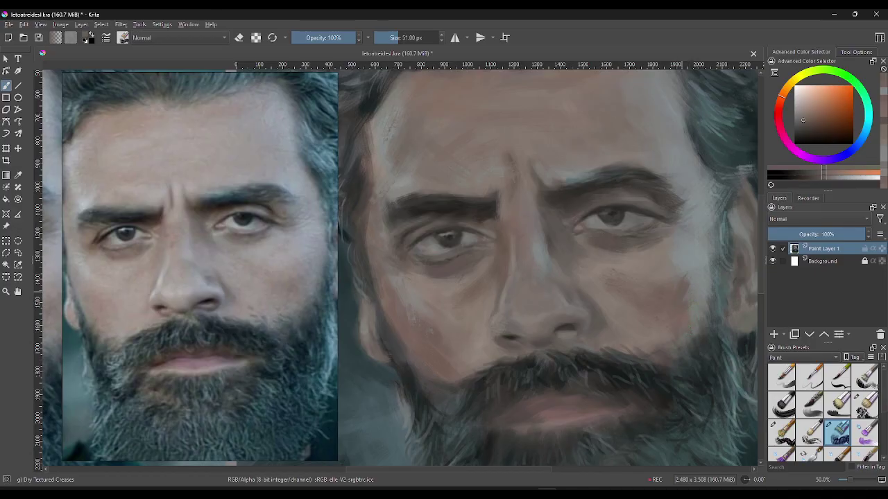
- Reduce the brush size to 35 px
{"action": "key", "text": "bracketright"}
{"action": "key", "text": "bracketright"}
{"action": "key", "text": "bracketright"}
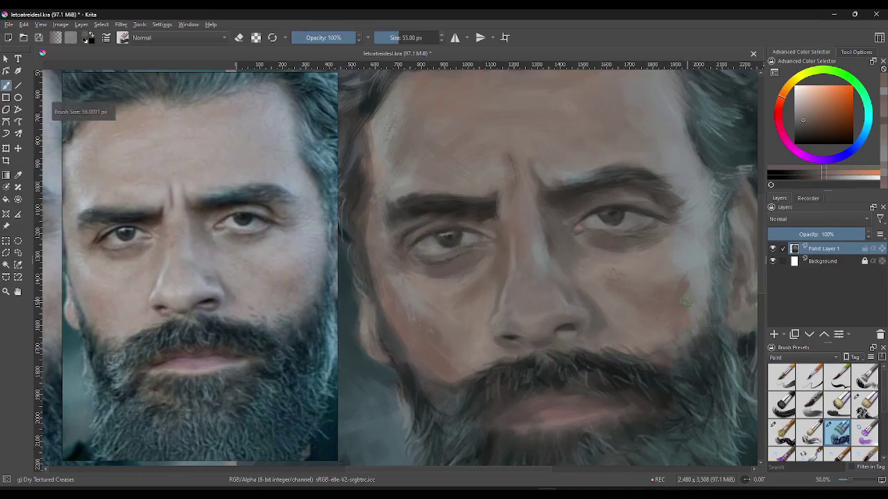
{"action": "key", "text": "bracketleft"}
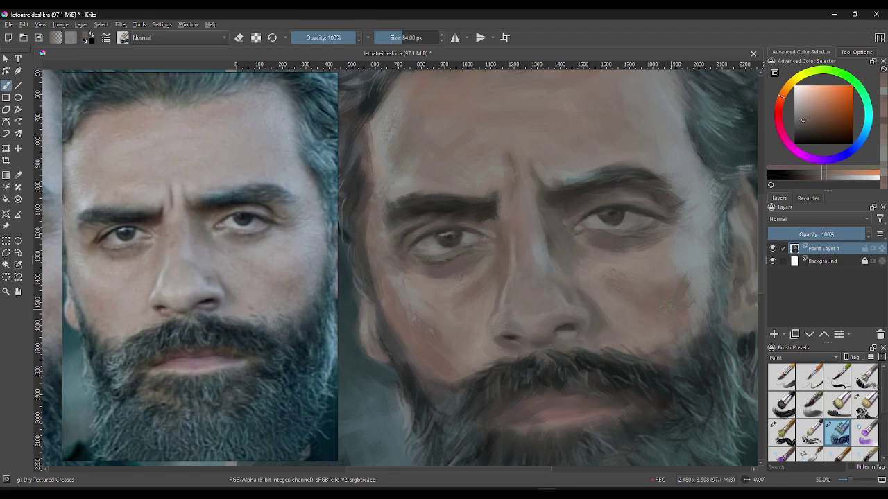
{"action": "key", "text": "bracketleft"}
{"action": "key", "text": "bracketleft"}
{"action": "key", "text": "bracketleft"}
{"action": "key", "text": "bracketleft"}
- Sample a warm skin tone from the face near the beard, then scroll the beard into view
{"action": "left_click", "coordinate": [491, 394], "text": "ctrl"}
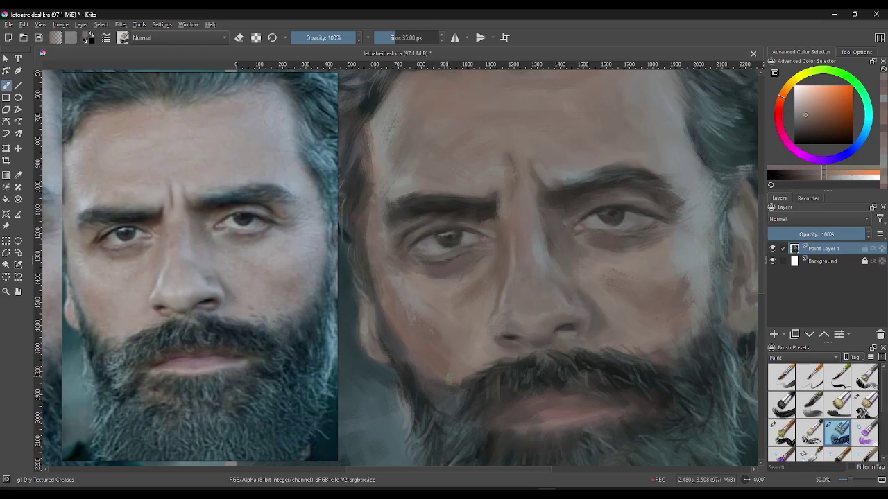
{"action": "left_click", "coordinate": [452, 387], "text": "ctrl"}
{"action": "left_click", "coordinate": [447, 380], "text": "ctrl"}
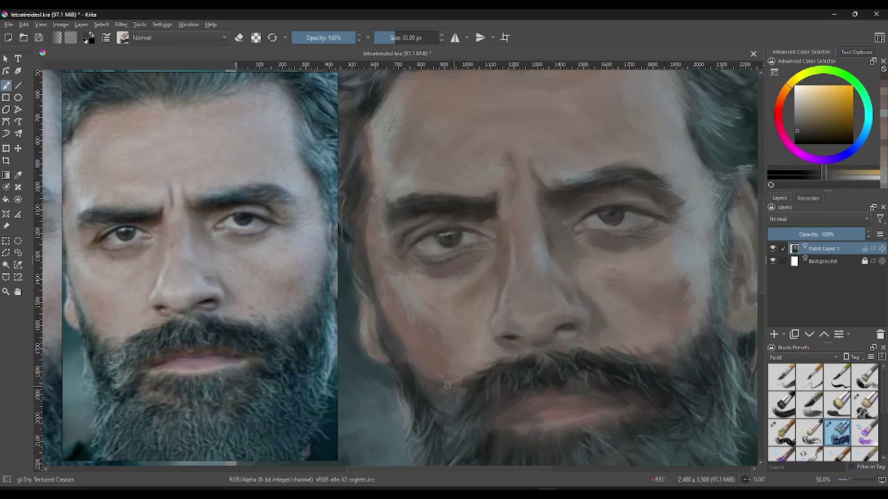
{"action": "left_click", "coordinate": [456, 378], "text": "ctrl"}
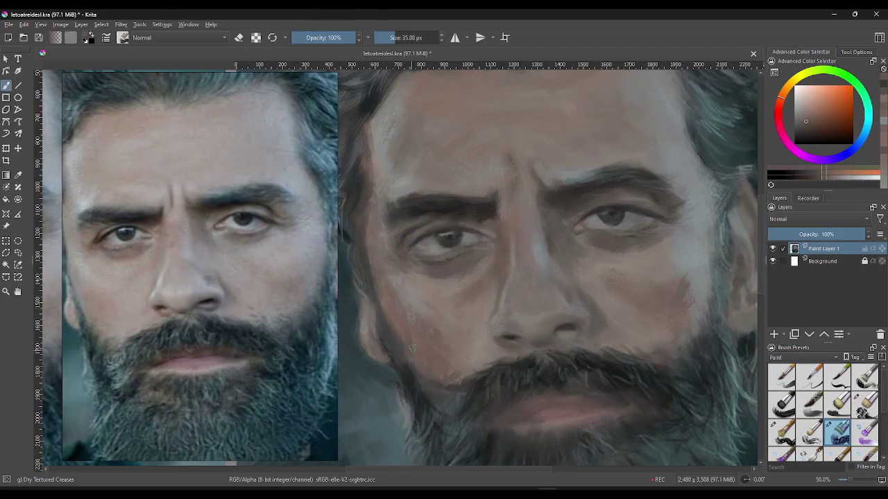
{"action": "left_click", "coordinate": [428, 285], "text": "ctrl"}
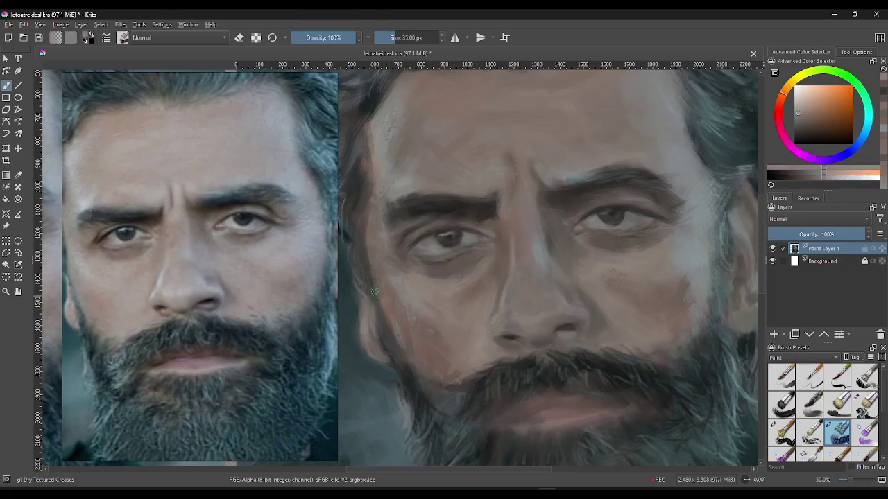
{"action": "left_click", "coordinate": [411, 359], "text": "ctrl"}
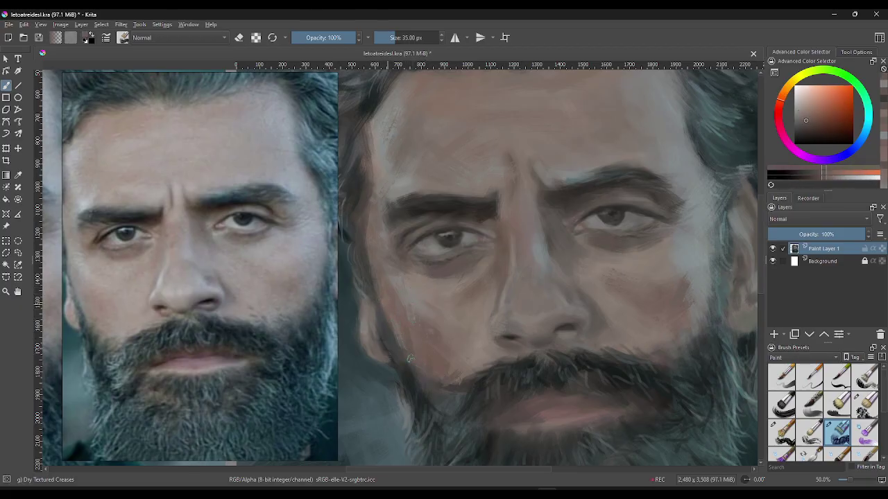
{"action": "left_click", "coordinate": [408, 354], "text": "ctrl"}
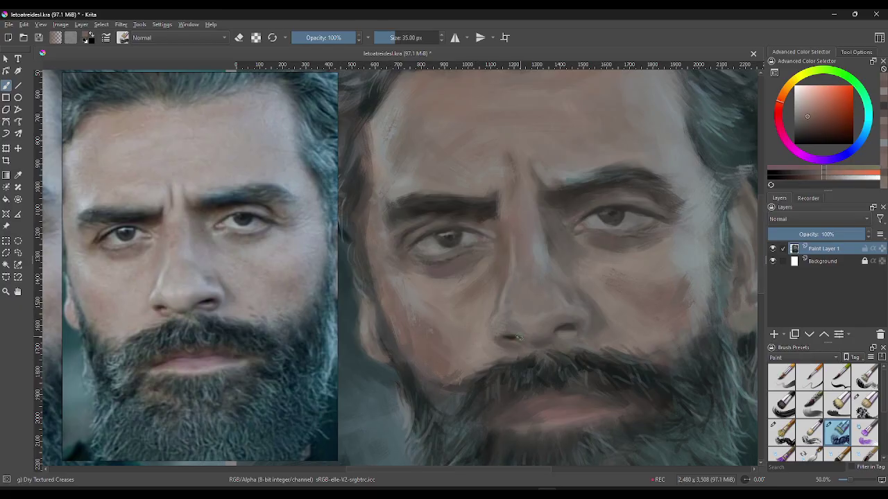
{"action": "left_click_drag", "start_coordinate": [531, 264], "coordinate": [526, 224]}
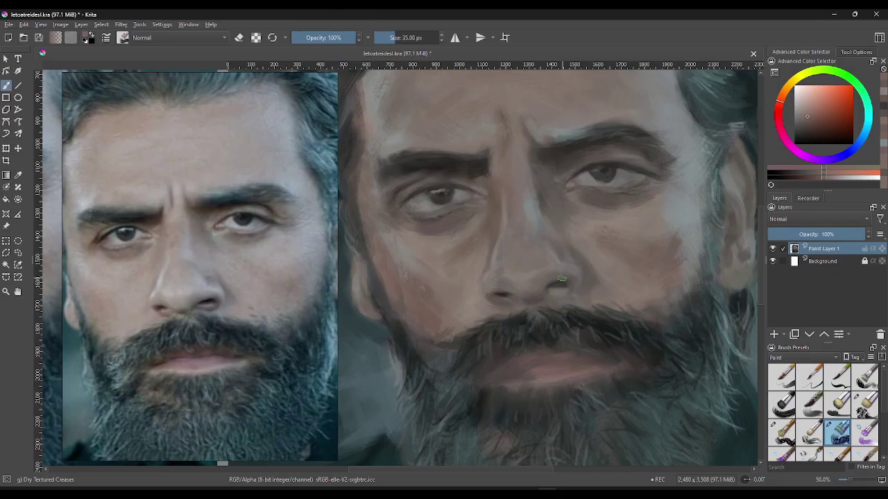
- Sample lighter and darker skin tones around the eye from the painted face
{"action": "left_click", "coordinate": [629, 222], "text": "ctrl"}
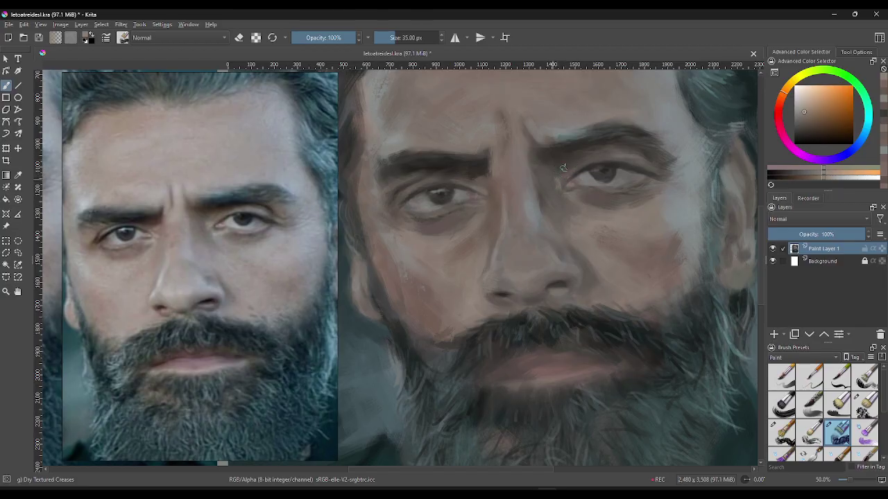
{"action": "left_click", "coordinate": [556, 186], "text": "ctrl"}
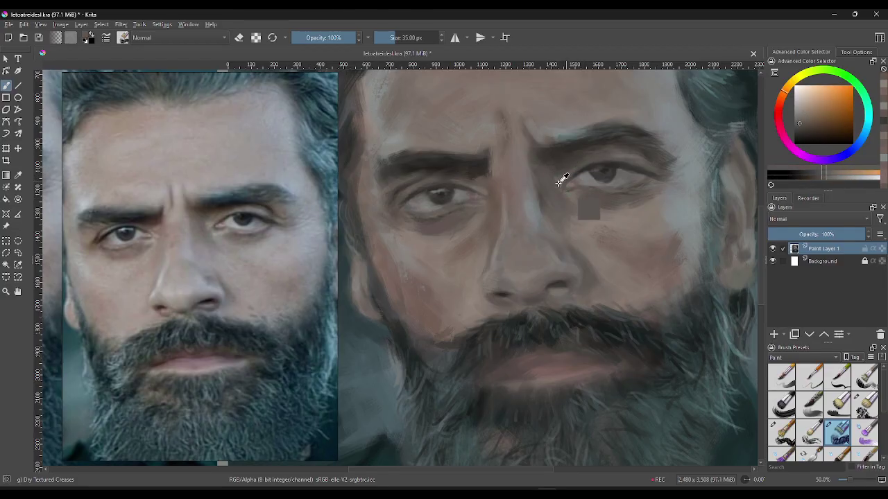
{"action": "left_click", "coordinate": [563, 178], "text": "ctrl"}
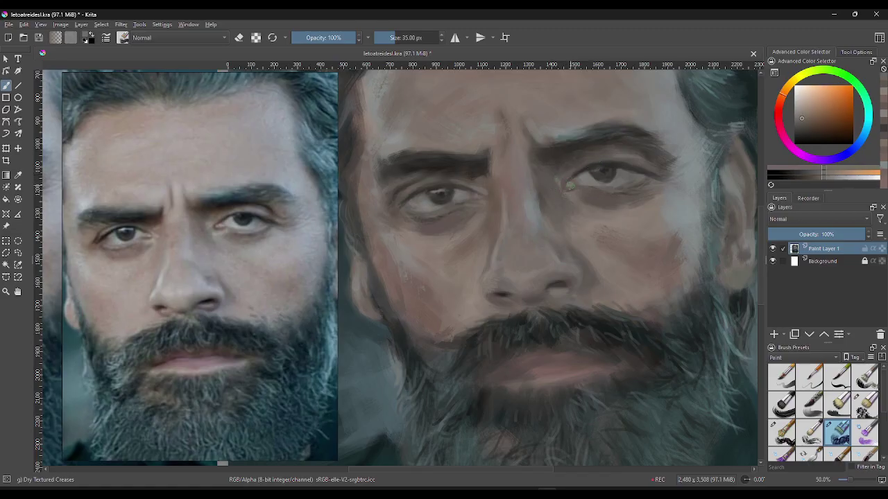
{"action": "left_click", "coordinate": [560, 201], "text": "ctrl"}
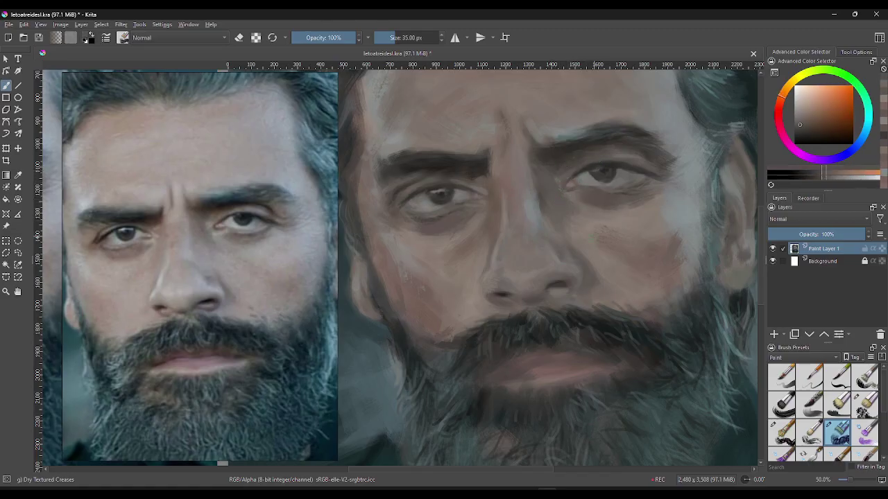
{"action": "left_click", "coordinate": [570, 211], "text": "ctrl"}
{"action": "left_click", "coordinate": [572, 229], "text": "ctrl"}
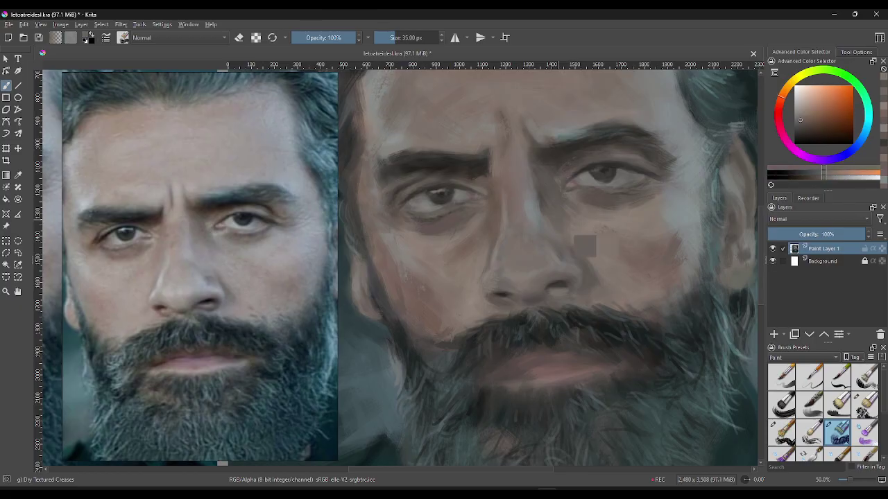
{"action": "left_click", "coordinate": [575, 229], "text": "ctrl"}
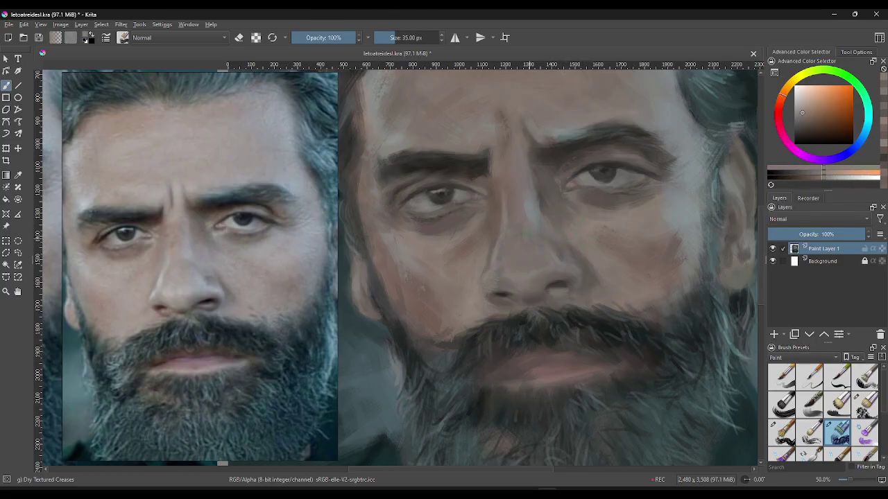
- Settle on a greyish-brown from the painting and raise the brush to 44 px
{"action": "left_click", "coordinate": [532, 208], "text": "ctrl"}
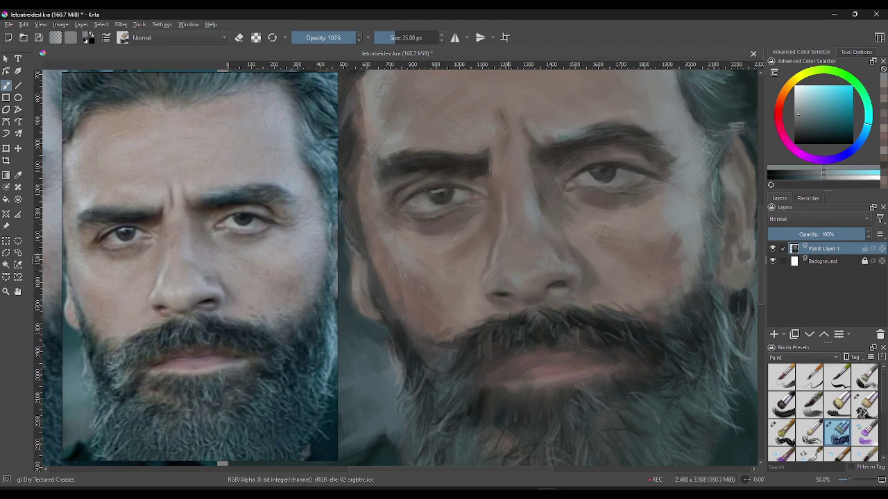
{"action": "left_click", "coordinate": [519, 232], "text": "ctrl"}
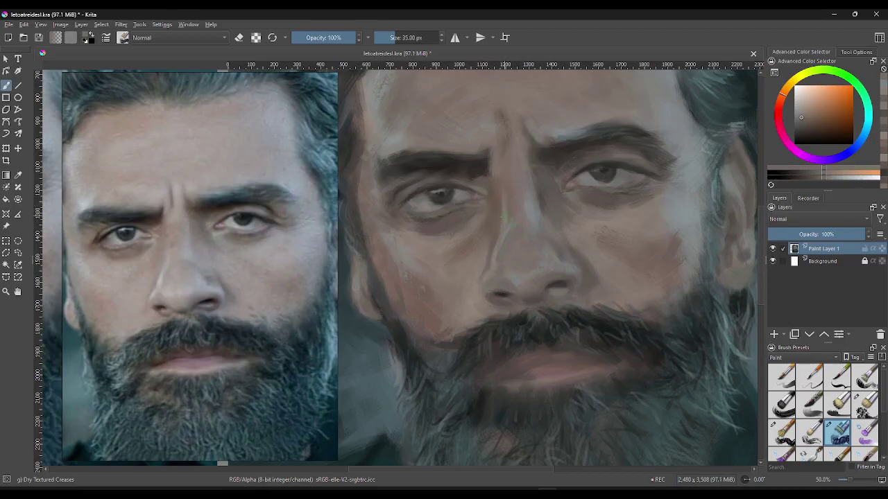
{"action": "left_click", "coordinate": [499, 205], "text": "ctrl"}
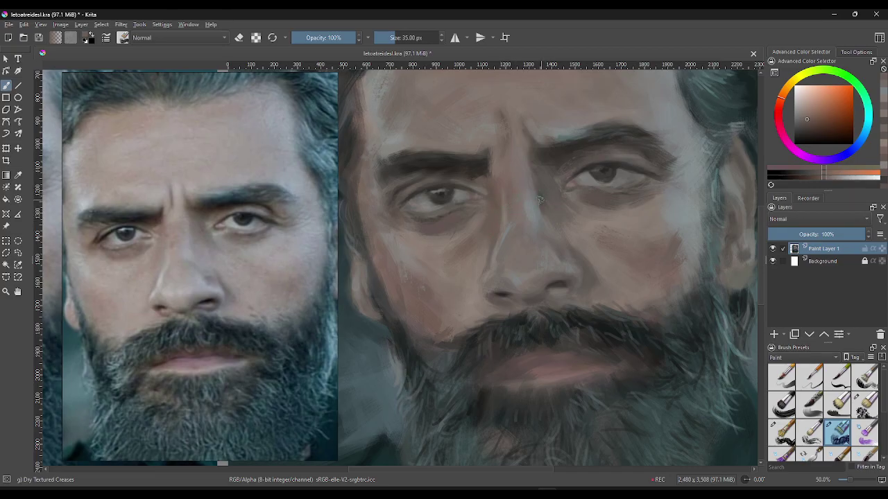
{"action": "key", "text": "bracketright"}
{"action": "key", "text": "bracketright"}
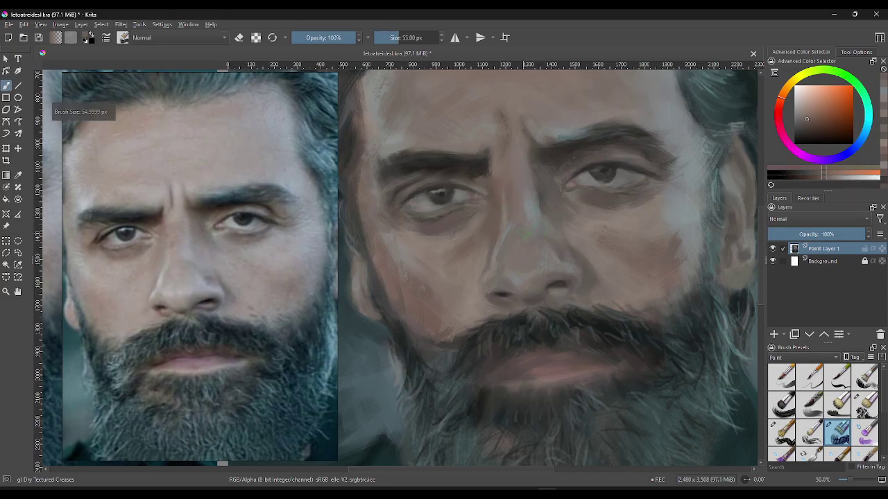
- Sample an orange skin tone from the face and enlarge the brush to 78 px
{"action": "left_click", "coordinate": [527, 210], "text": "ctrl"}
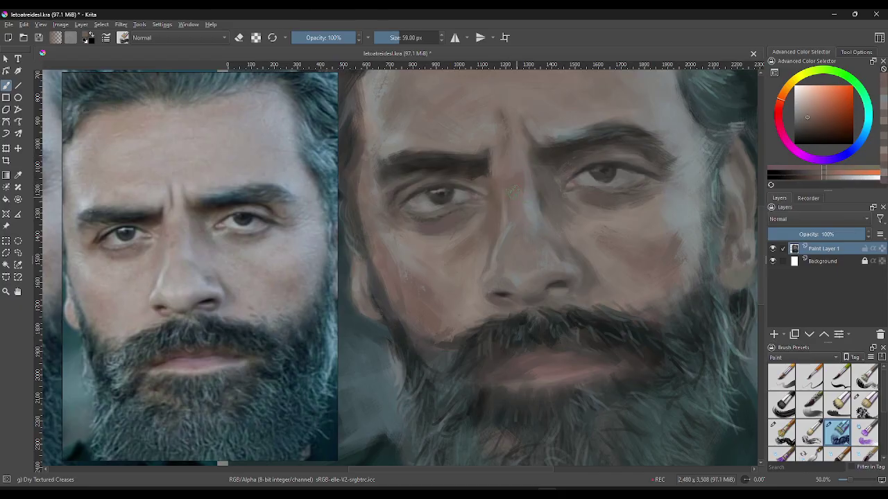
{"action": "left_click", "coordinate": [524, 194], "text": "ctrl"}
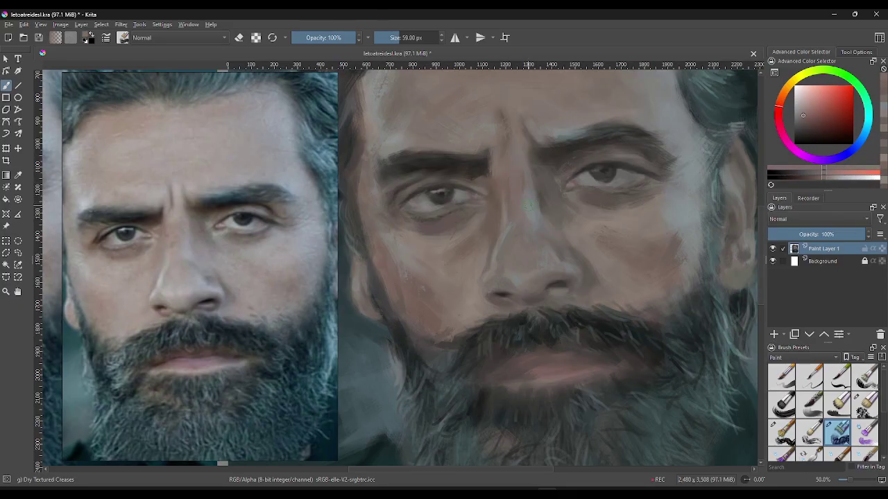
{"action": "left_click", "coordinate": [551, 220], "text": "ctrl"}
{"action": "left_click", "coordinate": [367, 238], "text": "ctrl"}
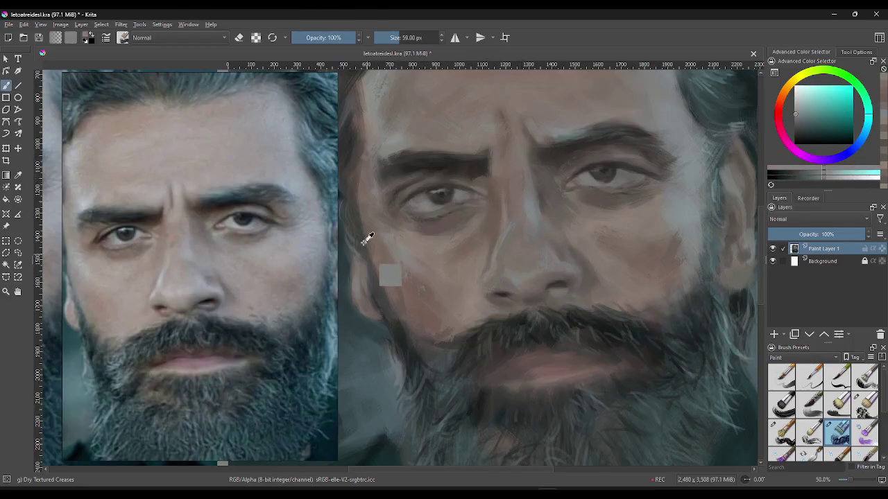
{"action": "left_click", "coordinate": [393, 212], "text": "ctrl"}
{"action": "left_click_drag", "start_coordinate": [532, 186], "coordinate": [548, 209]}
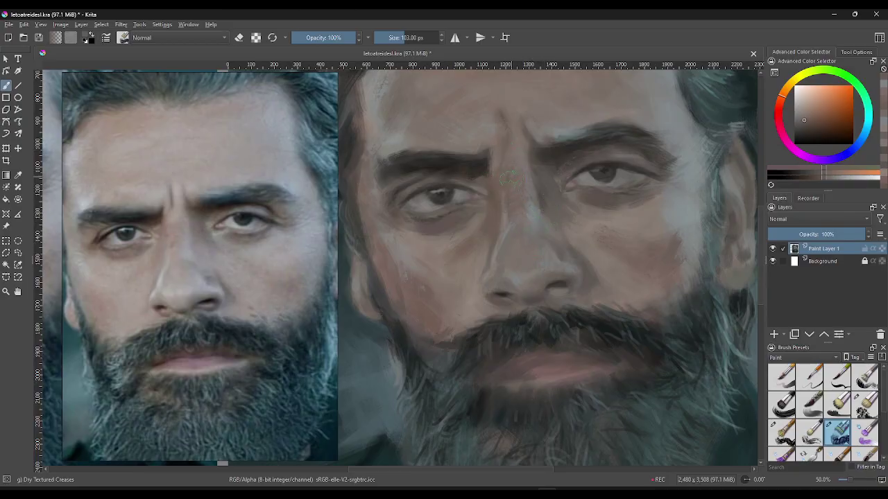
- Lighten then darken the inner end of the left eyebrow, sampling greyish-tan from the forehead
{"action": "left_click_drag", "start_coordinate": [488, 177], "coordinate": [487, 151]}
{"action": "left_click", "coordinate": [479, 167], "text": "ctrl"}
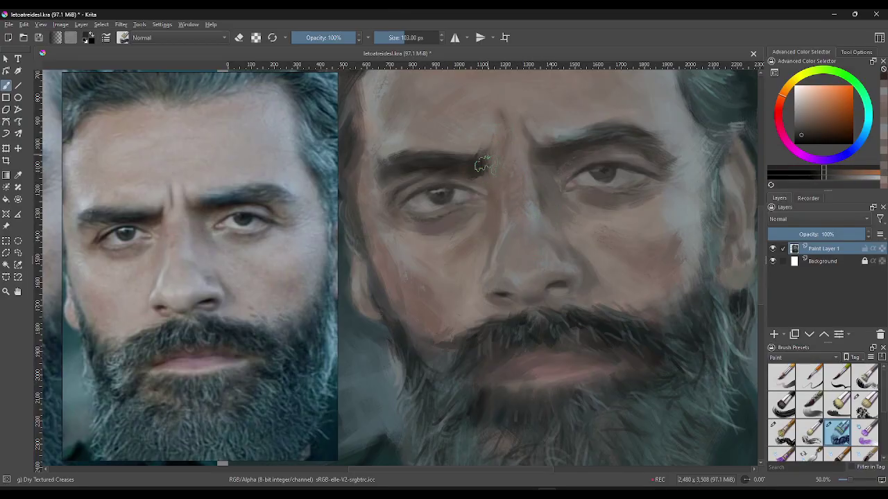
{"action": "left_click", "coordinate": [477, 129], "text": "ctrl"}
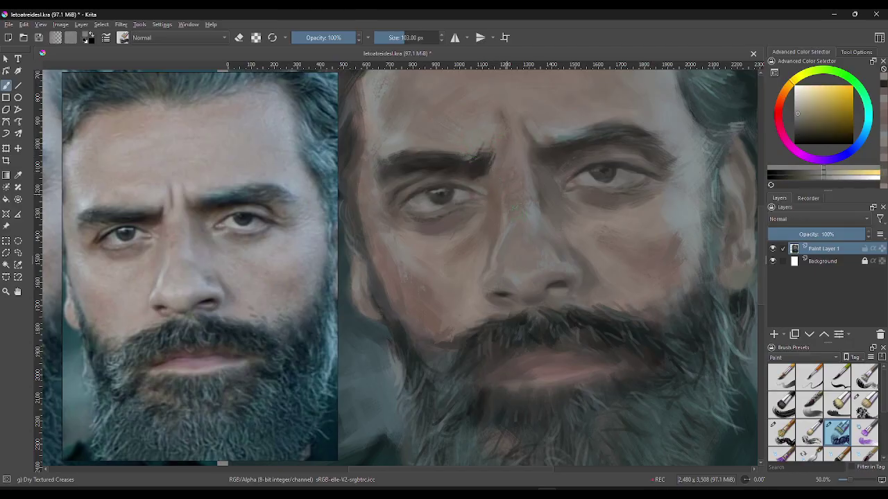
{"action": "scroll", "coordinate": [538, 267], "scroll_direction": "down", "scroll_amount": 2}
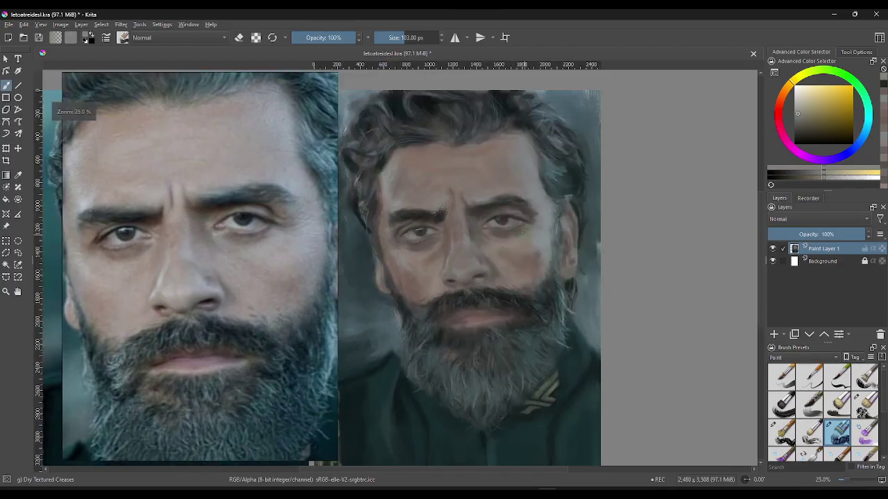
- Zoom in, shrink the brush to 44 px, and darken the end of the left eyebrow
{"action": "scroll", "coordinate": [527, 236], "scroll_direction": "up", "scroll_amount": 2}
{"action": "scroll", "coordinate": [524, 223], "scroll_direction": "up", "scroll_amount": 1}
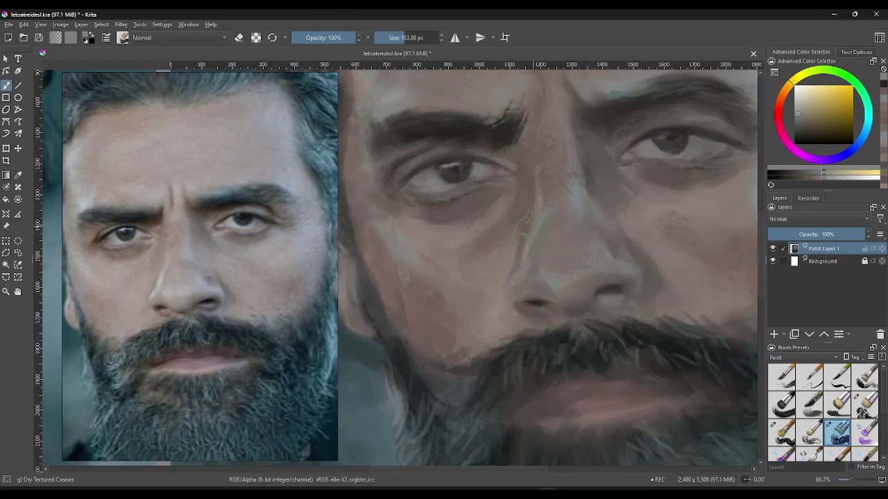
{"action": "left_click_drag", "start_coordinate": [521, 220], "coordinate": [506, 219]}
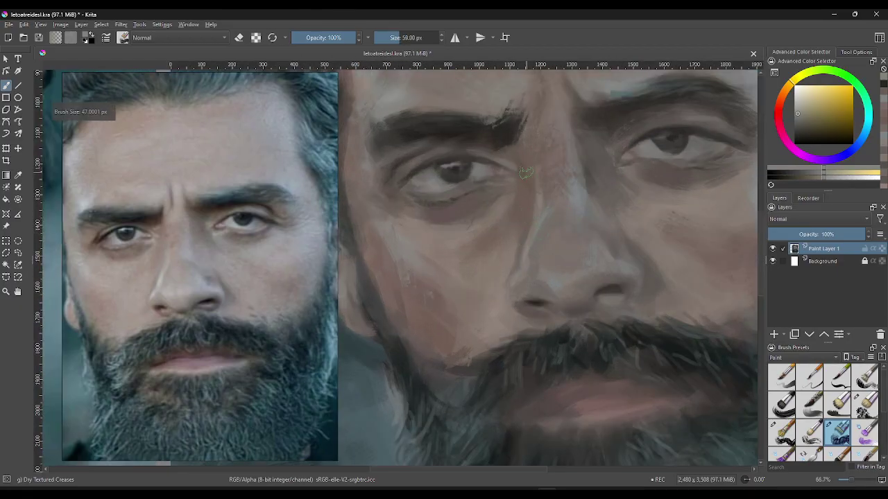
{"action": "left_click_drag", "start_coordinate": [526, 168], "coordinate": [519, 170]}
{"action": "left_click", "coordinate": [527, 154], "text": "ctrl"}
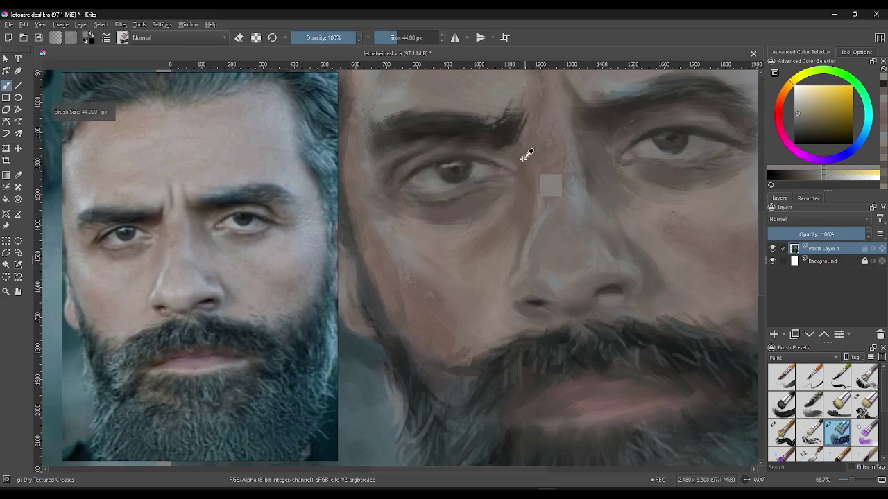
{"action": "left_click", "coordinate": [493, 136], "text": "ctrl"}
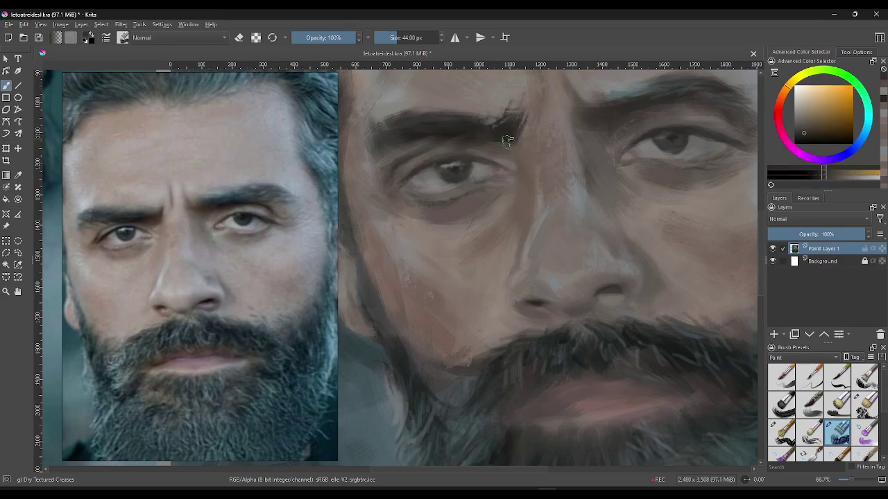
{"action": "left_click_drag", "start_coordinate": [509, 140], "coordinate": [504, 125]}
- Add faint cyan-grey highlight strokes along the top of the left eyebrow
{"action": "left_click", "coordinate": [505, 133], "text": "ctrl"}
{"action": "left_click", "coordinate": [489, 125], "text": "ctrl"}
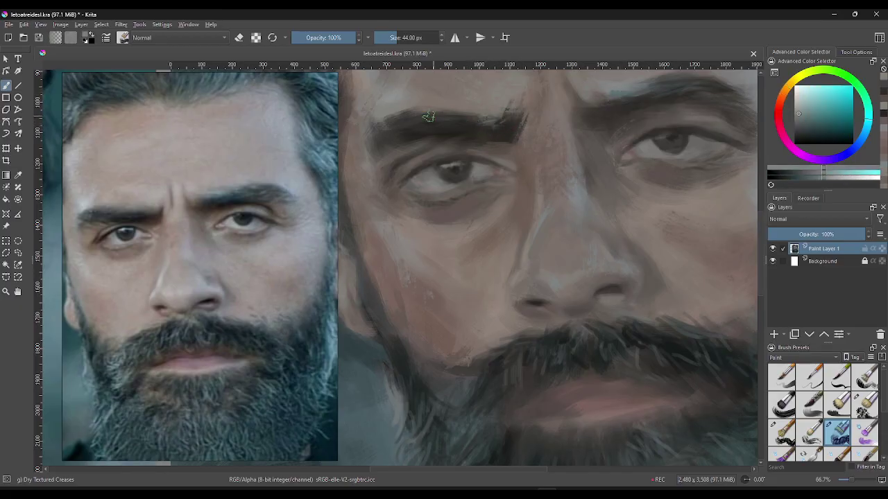
{"action": "left_click_drag", "start_coordinate": [476, 123], "coordinate": [465, 116]}
{"action": "left_click", "coordinate": [450, 133], "text": "ctrl"}
{"action": "left_click", "coordinate": [437, 113], "text": "ctrl"}
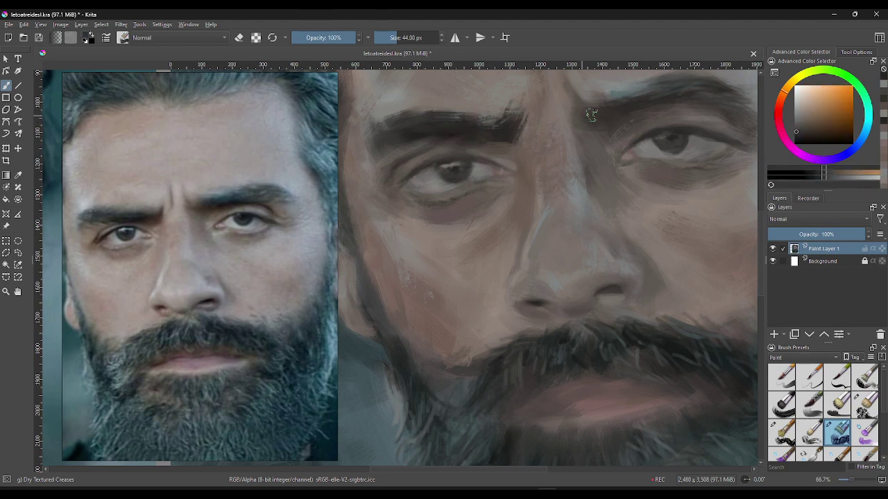
{"action": "left_click_drag", "start_coordinate": [440, 118], "coordinate": [430, 114]}
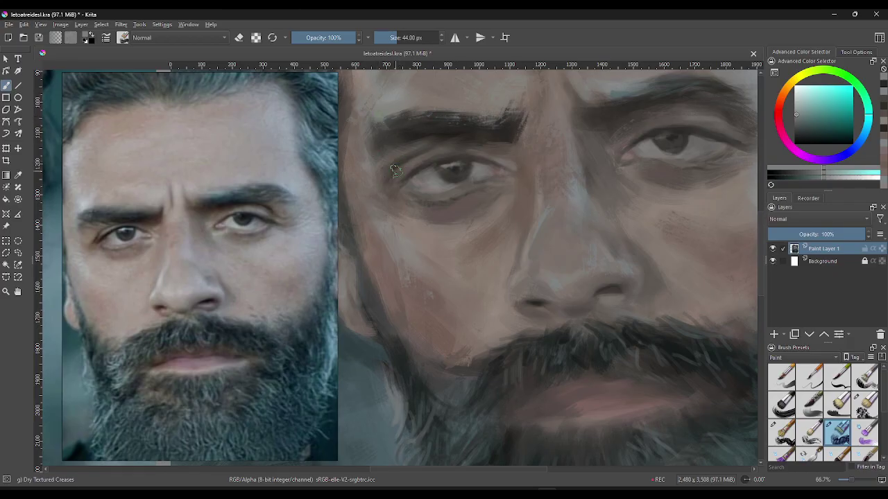
- Sample a dark brownish skin tone and paint a dark stroke above the right eye
{"action": "left_click", "coordinate": [388, 142], "text": "ctrl"}
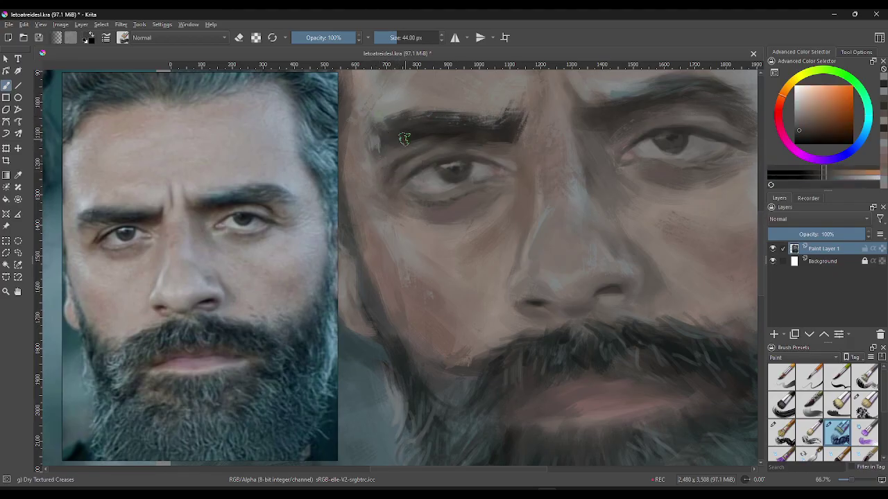
{"action": "left_click", "coordinate": [378, 141], "text": "ctrl"}
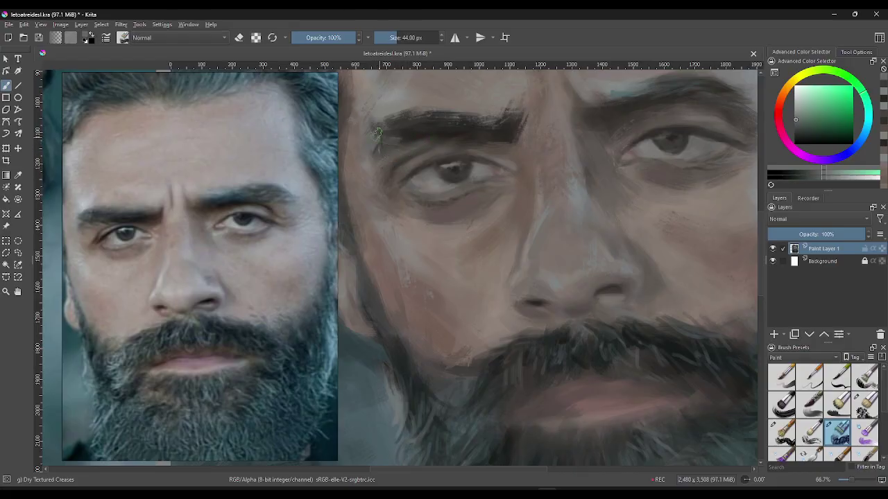
{"action": "left_click", "coordinate": [471, 147], "text": "ctrl"}
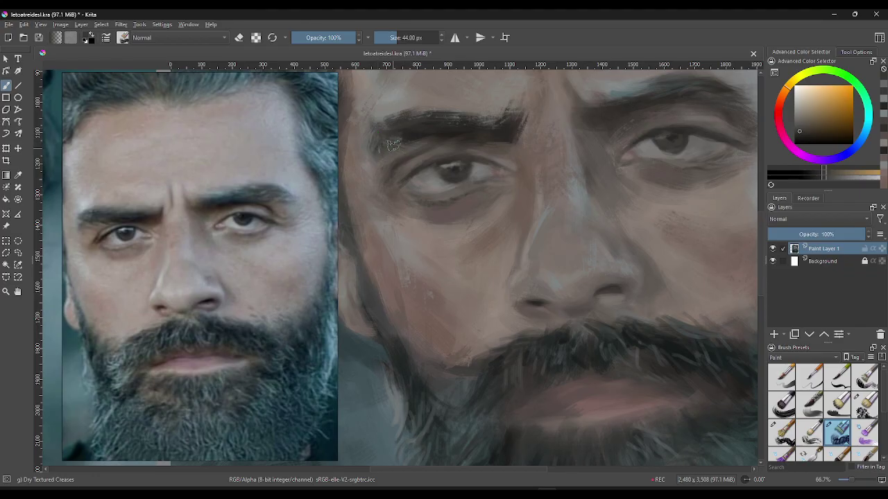
{"action": "left_click_drag", "start_coordinate": [616, 92], "coordinate": [634, 84]}
- Undo the stroke above the right eye and sample light cyan from the eyebrow highlight
{"action": "key", "text": "ctrl+z"}
{"action": "left_click", "coordinate": [627, 86], "text": "ctrl"}
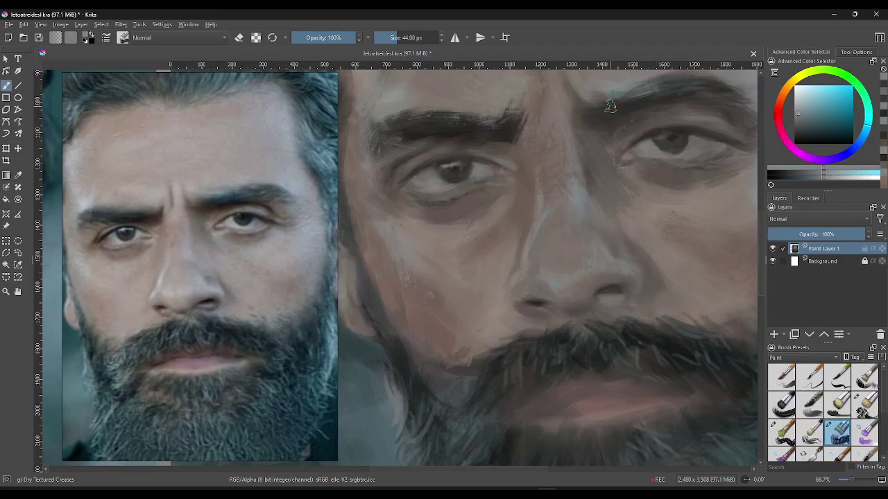
{"action": "left_click", "coordinate": [660, 93], "text": "ctrl"}
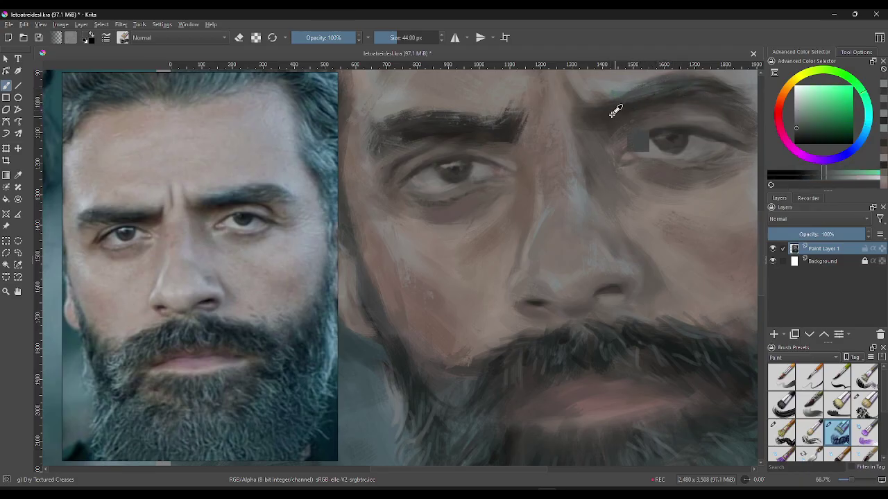
{"action": "left_click", "coordinate": [645, 91], "text": "ctrl"}
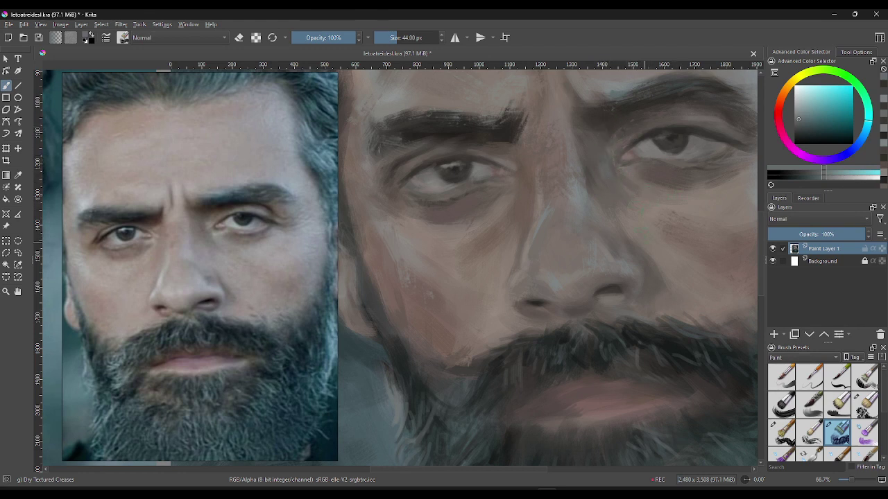
- Pick a brownish skin tone and zoom out to 50%
{"action": "left_click", "coordinate": [614, 188], "text": "ctrl"}
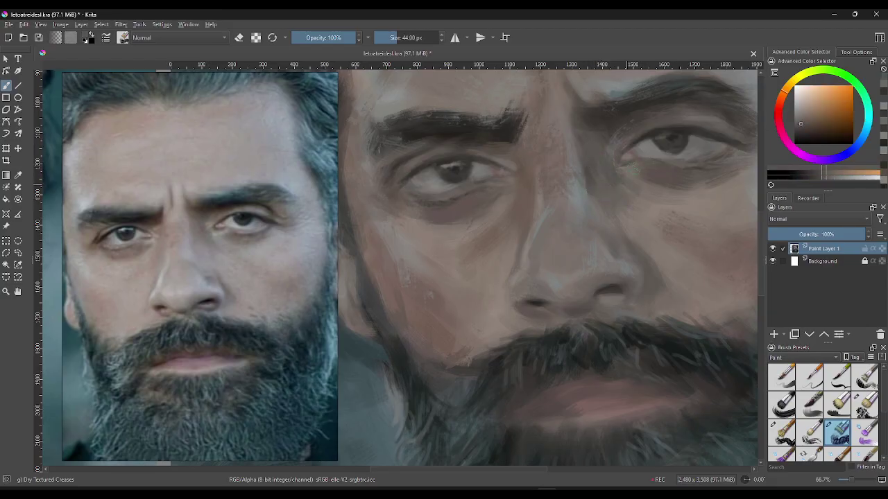
{"action": "left_click", "coordinate": [621, 181], "text": "ctrl"}
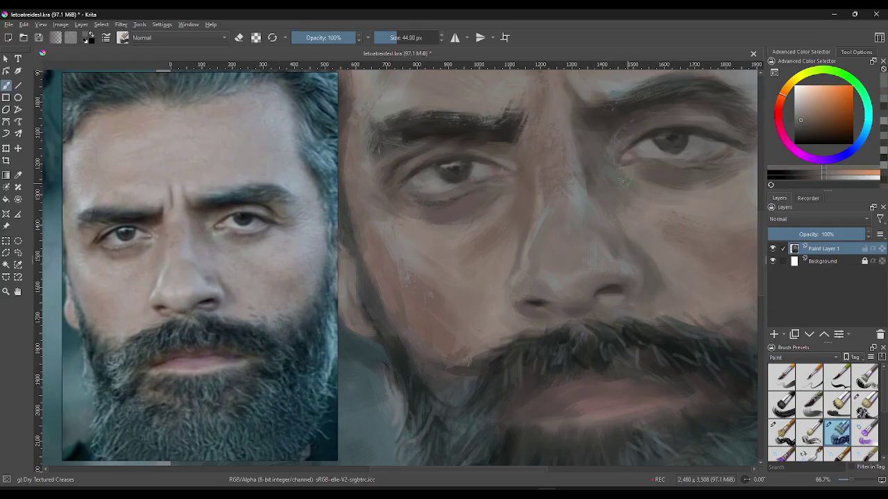
{"action": "left_click", "coordinate": [645, 177], "text": "ctrl"}
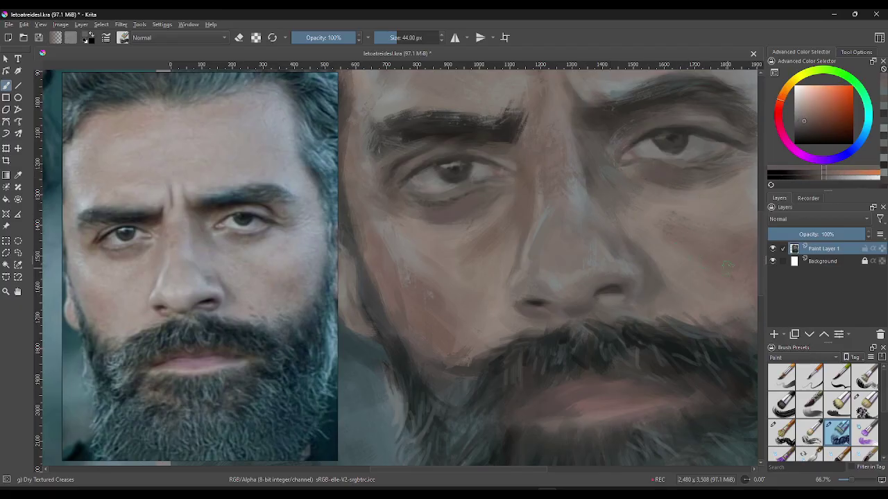
{"action": "key", "text": "minus"}
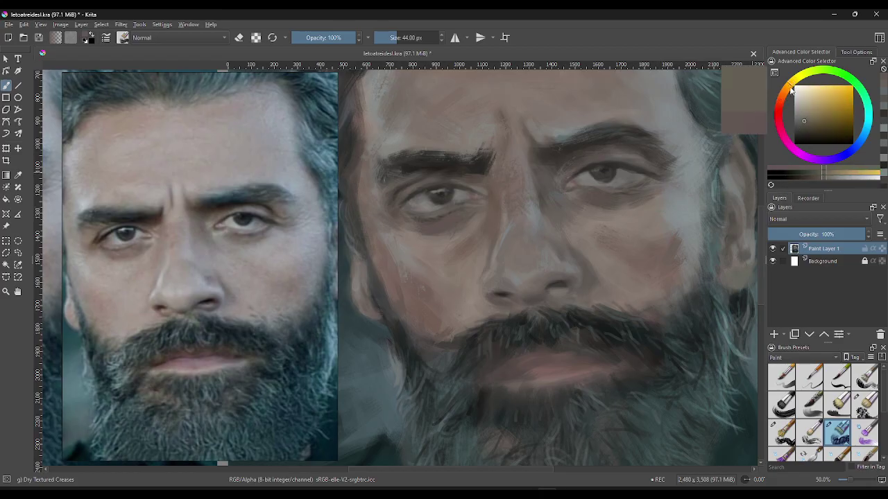
- Choose a light tan, then a darker greyer skin colour in the colour selector
{"action": "mouse_move", "coordinate": [779, 102]}
{"action": "left_mouse_down"}
{"action": "mouse_move", "coordinate": [784, 89]}
{"action": "mouse_move", "coordinate": [801, 118]}
{"action": "left_mouse_up"}
{"action": "left_click", "coordinate": [805, 113]}
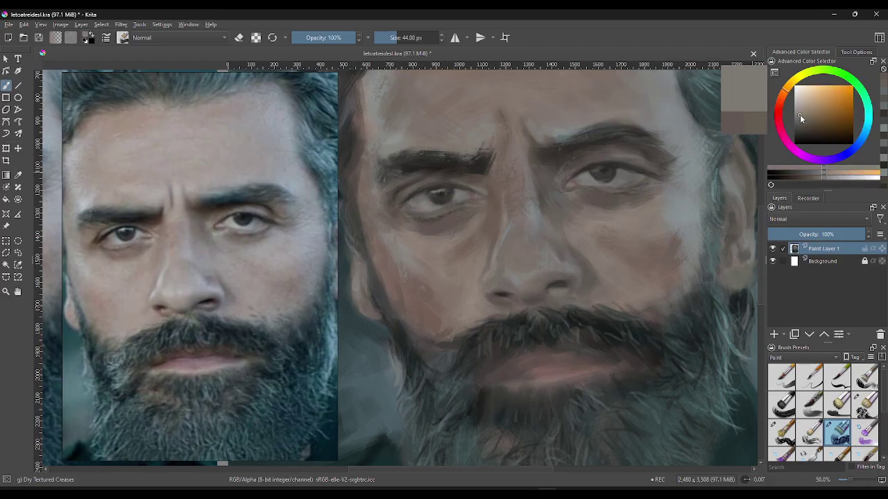
{"action": "left_click", "coordinate": [805, 112]}
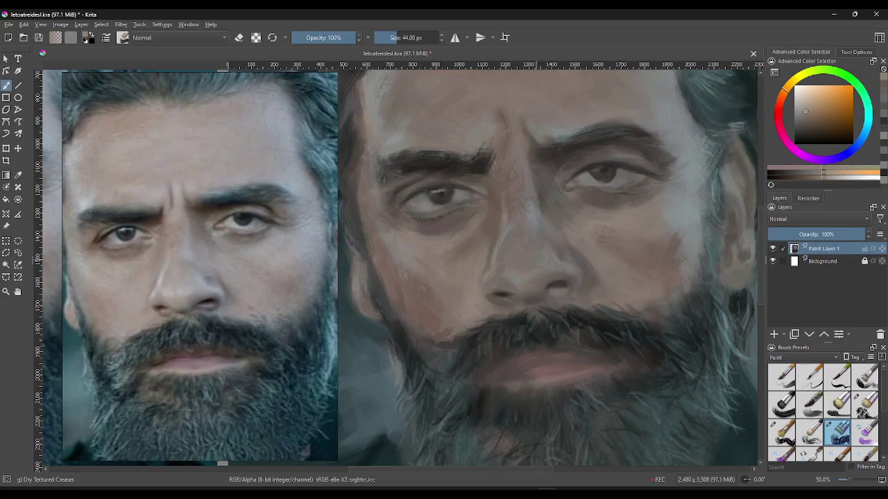
{"action": "left_click", "coordinate": [539, 281], "text": "ctrl"}
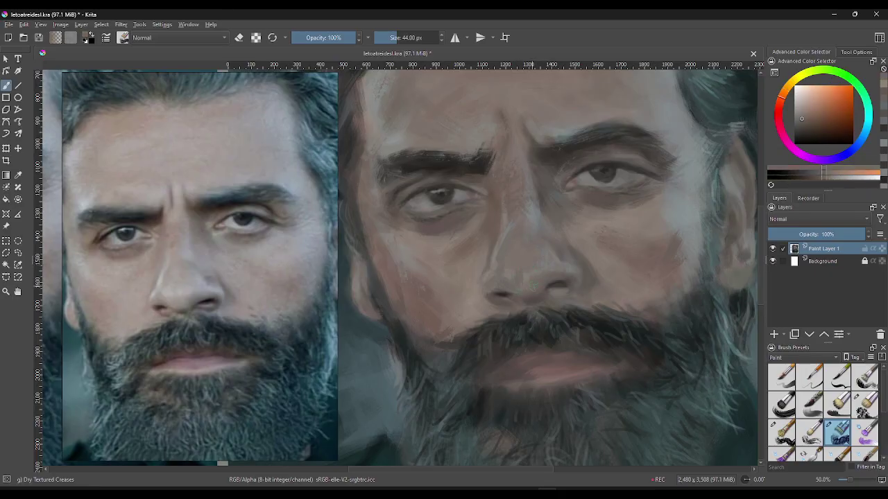
{"action": "left_click", "coordinate": [530, 275], "text": "ctrl"}
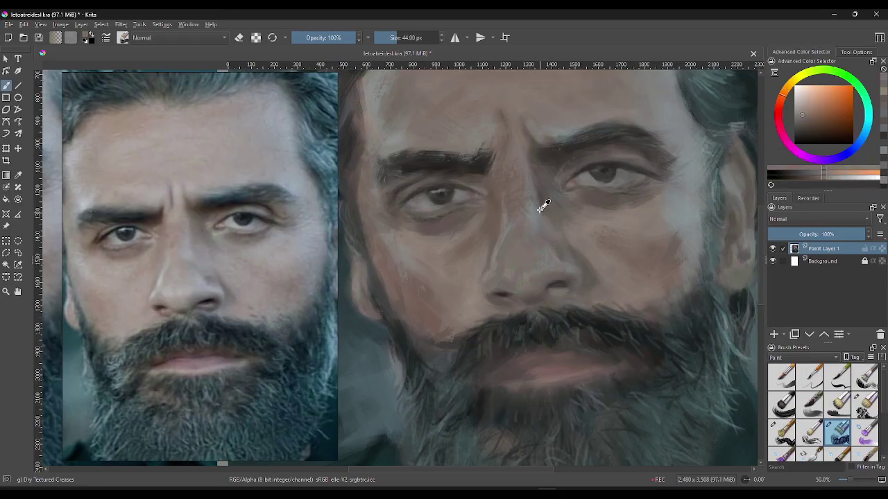
{"action": "left_click", "coordinate": [555, 226], "text": "ctrl"}
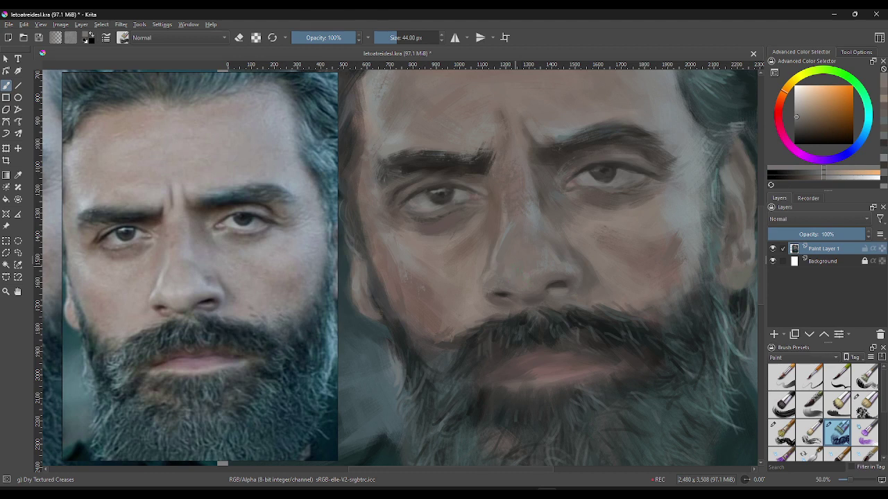
{"action": "left_click", "coordinate": [584, 284], "text": "ctrl"}
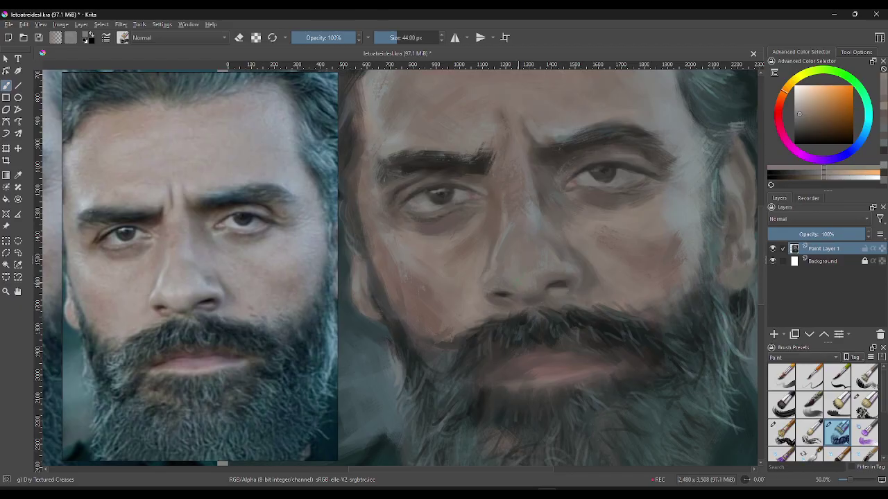
- Undo a stray face stroke, sample skin beside the nose, and shrink the brush to 24 px
{"action": "left_click", "coordinate": [515, 272]}
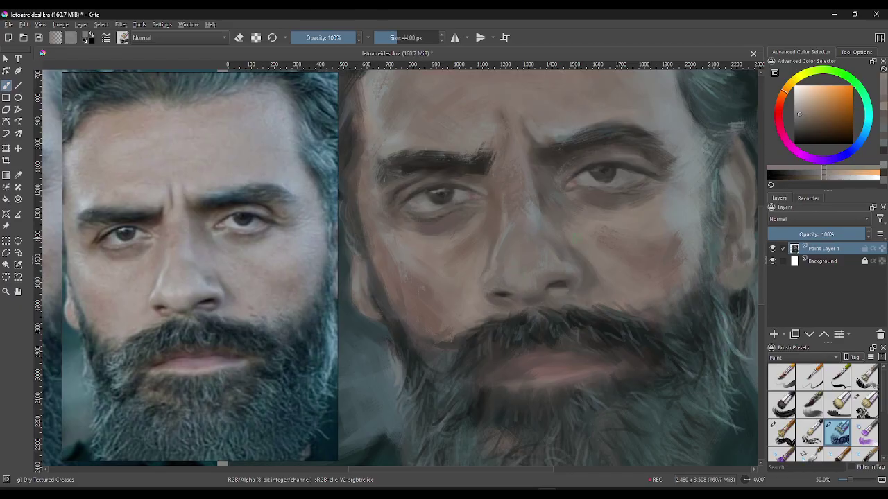
{"action": "key", "text": "ctrl+z"}
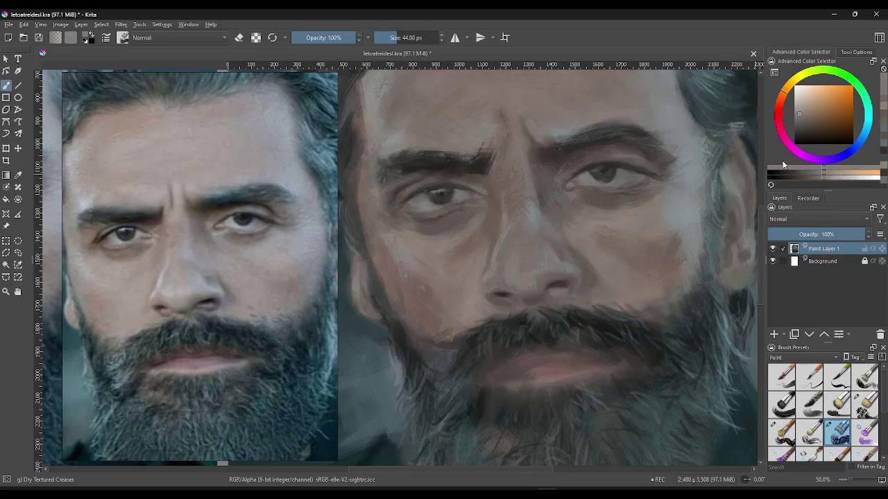
{"action": "left_click", "coordinate": [543, 290], "text": "ctrl"}
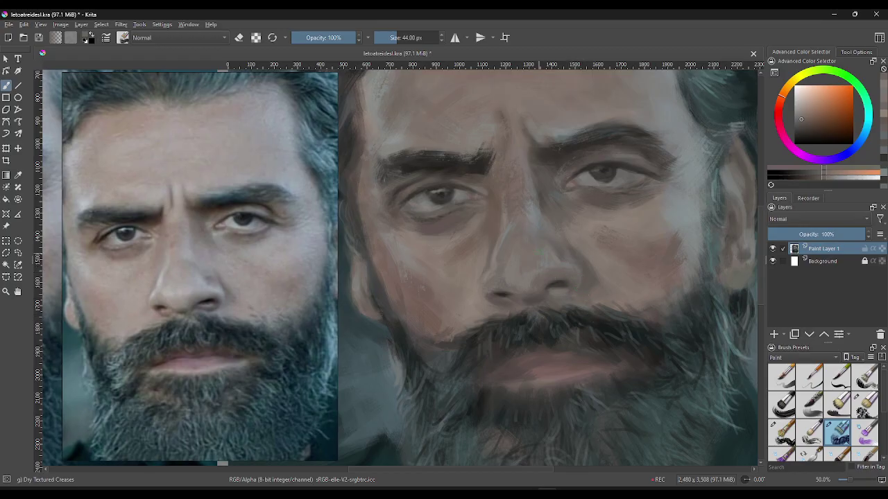
{"action": "key", "text": "bracketleft"}
{"action": "key", "text": "bracketleft"}
{"action": "key", "text": "bracketleft"}
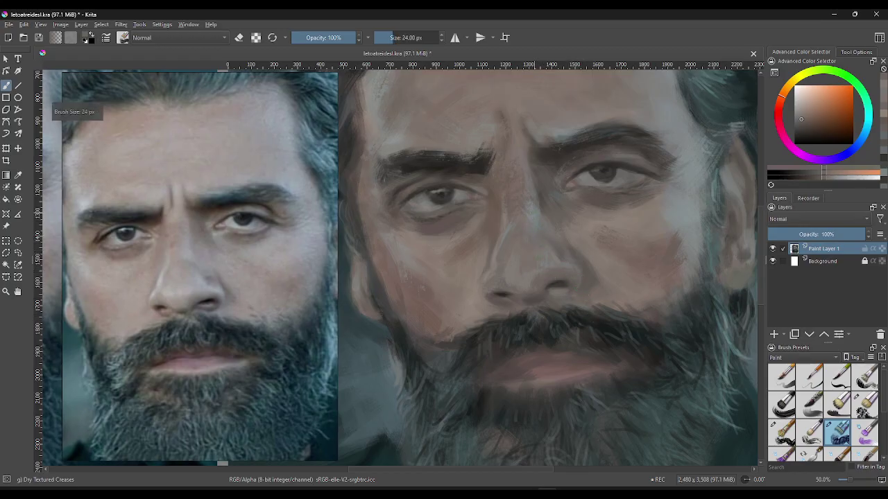
- Paint a short dark orange-brown stroke under the nose above the moustache
{"action": "left_click", "coordinate": [571, 238], "text": "ctrl"}
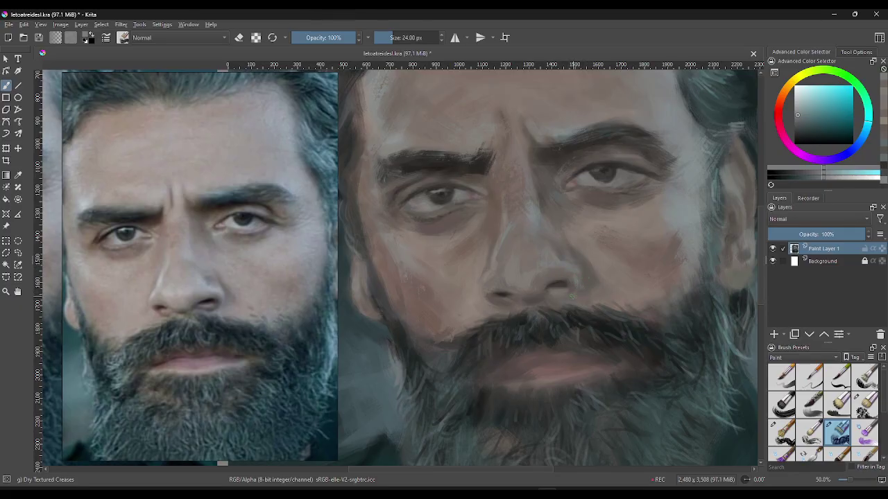
{"action": "left_click", "coordinate": [575, 291], "text": "ctrl"}
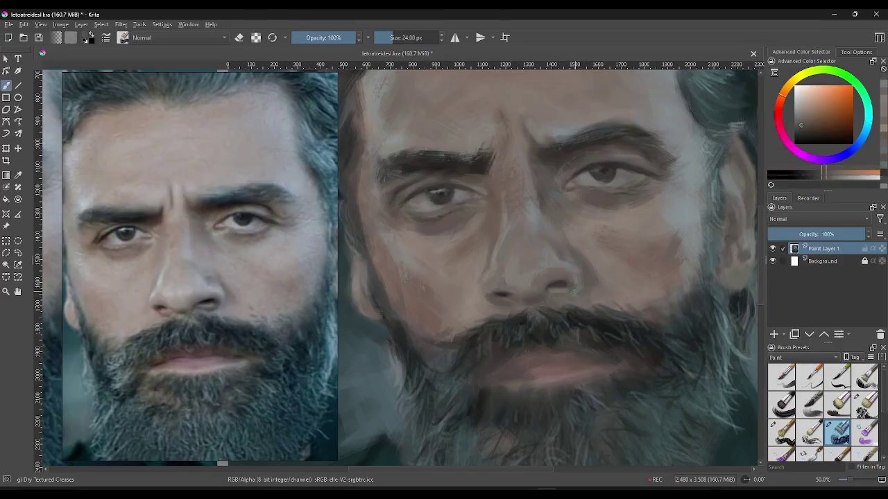
{"action": "left_click_drag", "start_coordinate": [567, 296], "coordinate": [573, 294]}
- Try lighter skin and darker brown shades, ending on a dark green-grey colour
{"action": "left_click", "coordinate": [575, 295], "text": "ctrl"}
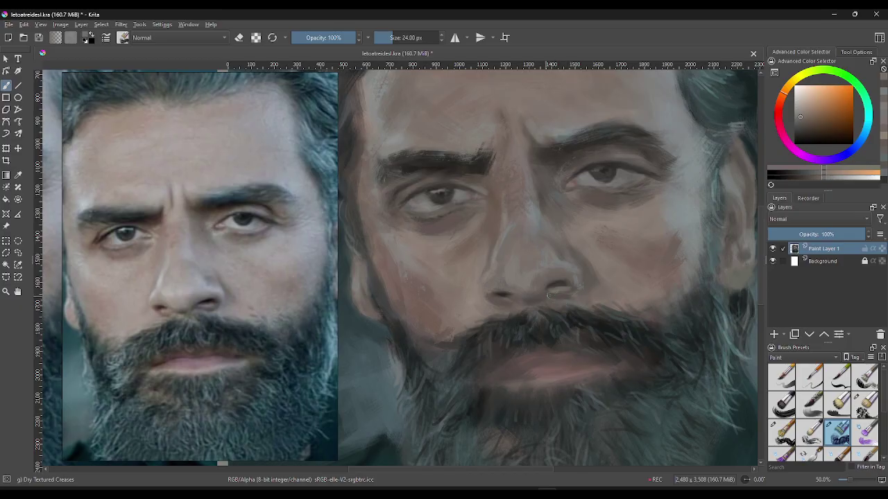
{"action": "left_click", "coordinate": [573, 321], "text": "ctrl"}
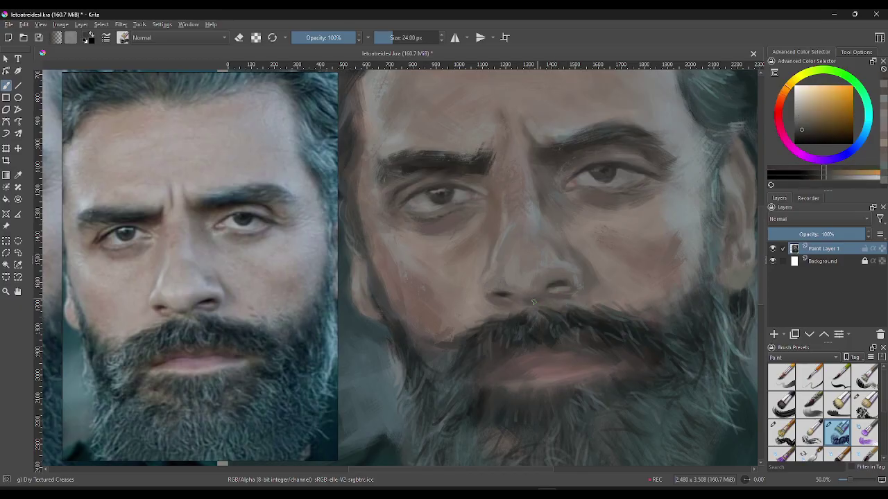
{"action": "left_click", "coordinate": [591, 310], "text": "ctrl"}
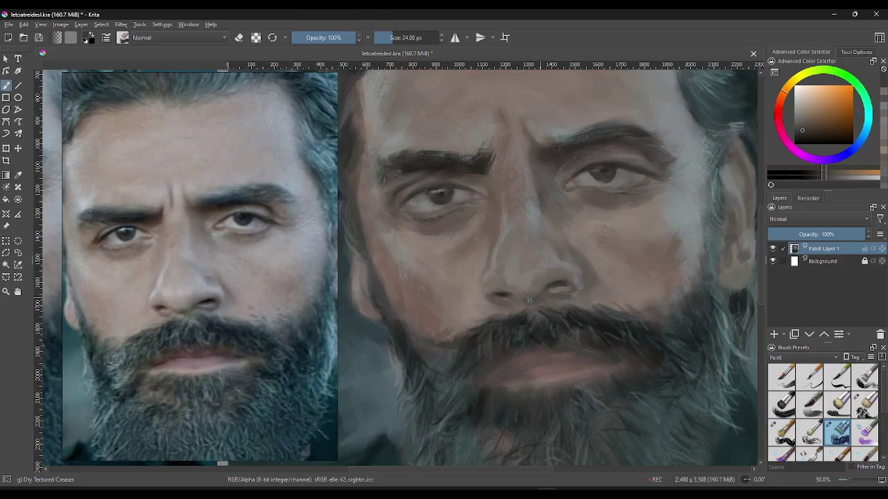
{"action": "left_click", "coordinate": [528, 308], "text": "ctrl"}
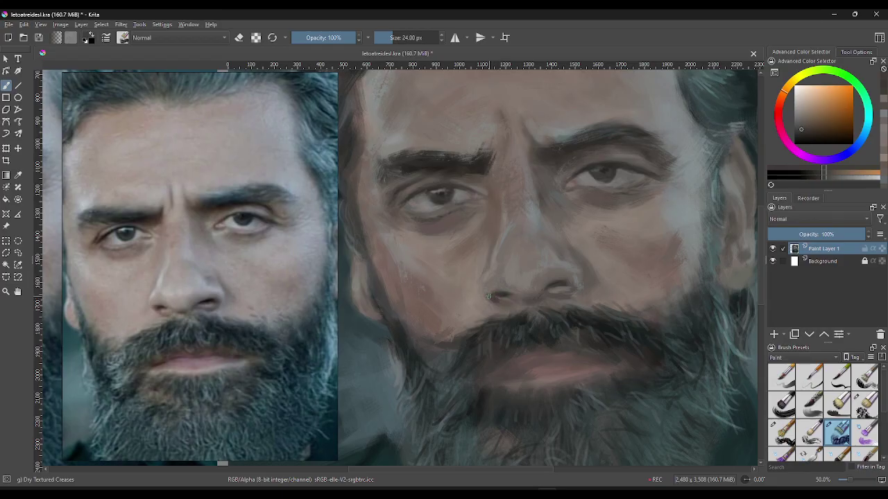
{"action": "left_click", "coordinate": [504, 302], "text": "ctrl"}
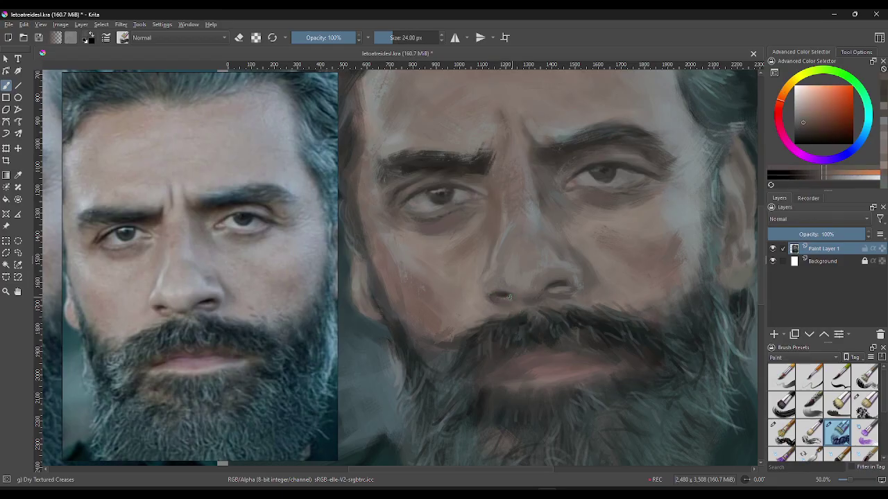
{"action": "left_click", "coordinate": [509, 297], "text": "ctrl"}
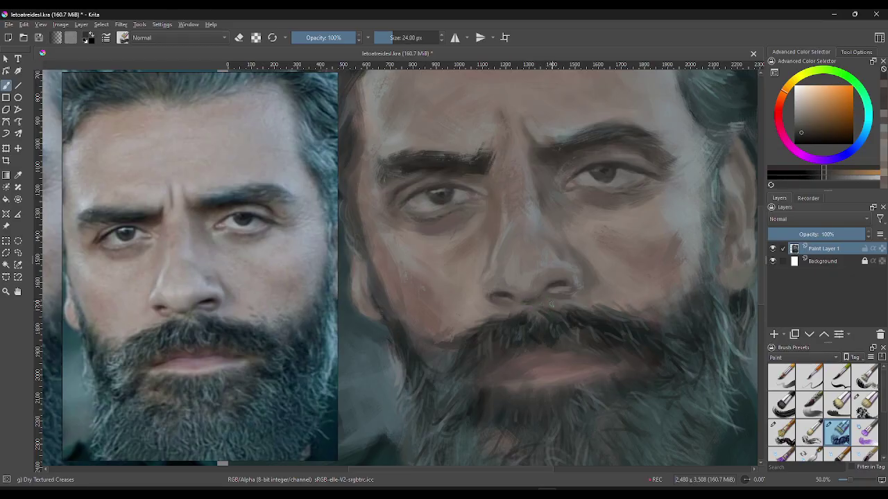
{"action": "left_click", "coordinate": [553, 303], "text": "ctrl"}
{"action": "left_click", "coordinate": [556, 312], "text": "ctrl"}
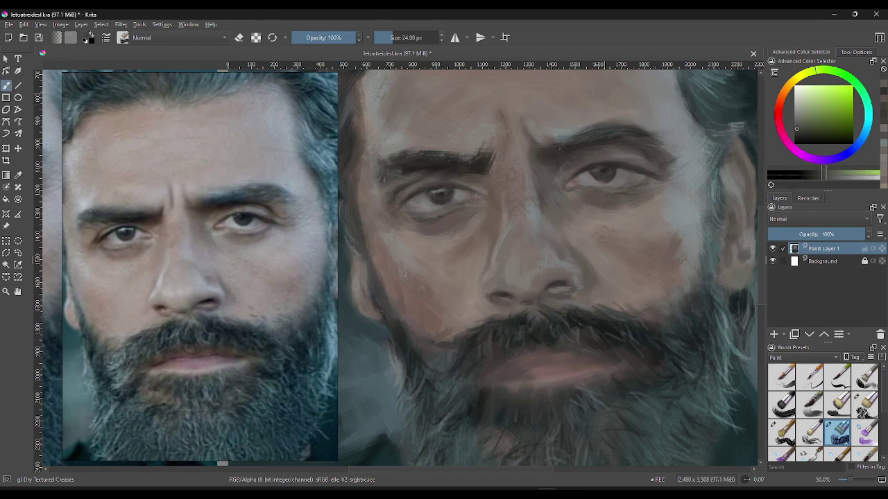
- Sample orange-brown, reddish and pinkish skin tones beside the right eye
{"action": "left_click", "coordinate": [596, 172], "text": "ctrl"}
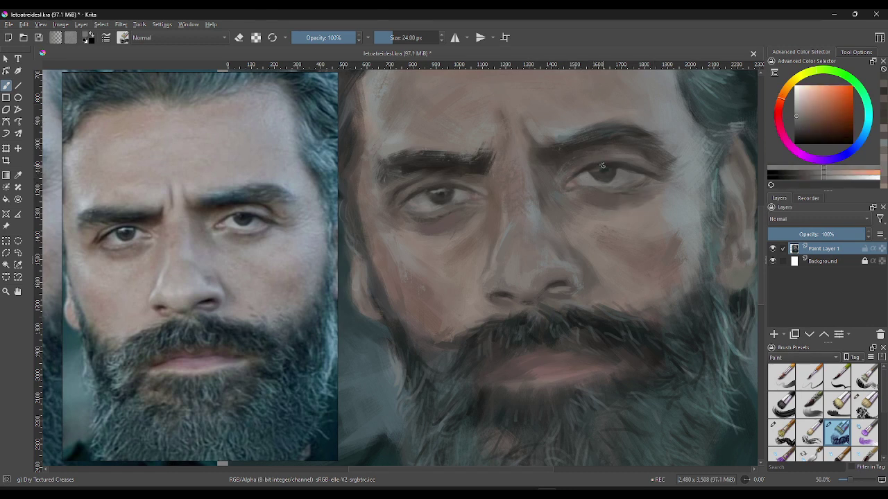
{"action": "left_click", "coordinate": [834, 179]}
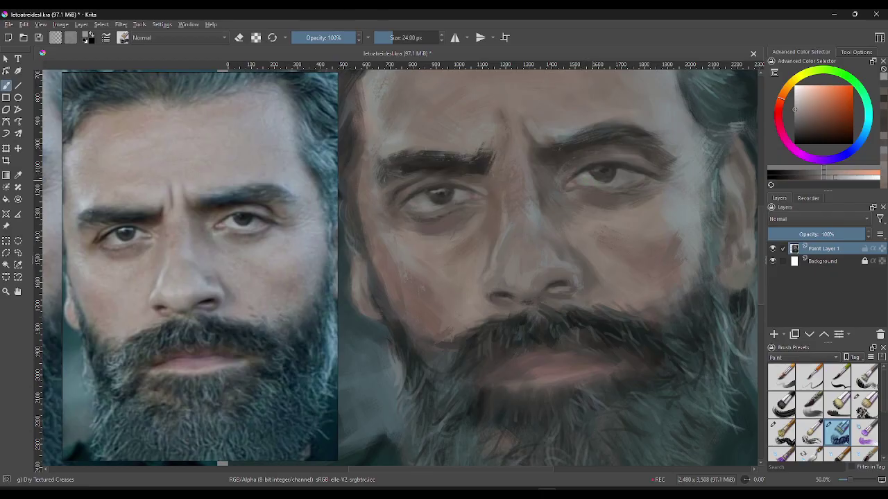
{"action": "left_click", "coordinate": [602, 178], "text": "ctrl"}
{"action": "left_click", "coordinate": [641, 174], "text": "ctrl"}
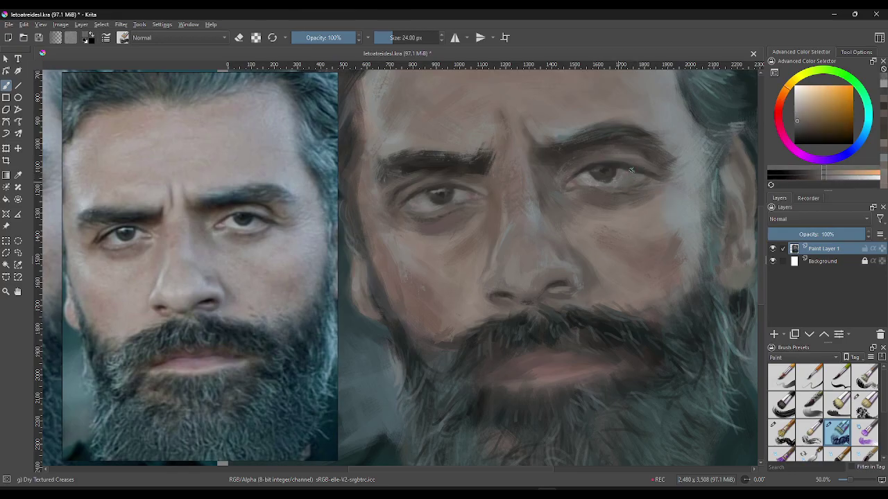
{"action": "left_click", "coordinate": [606, 180], "text": "ctrl"}
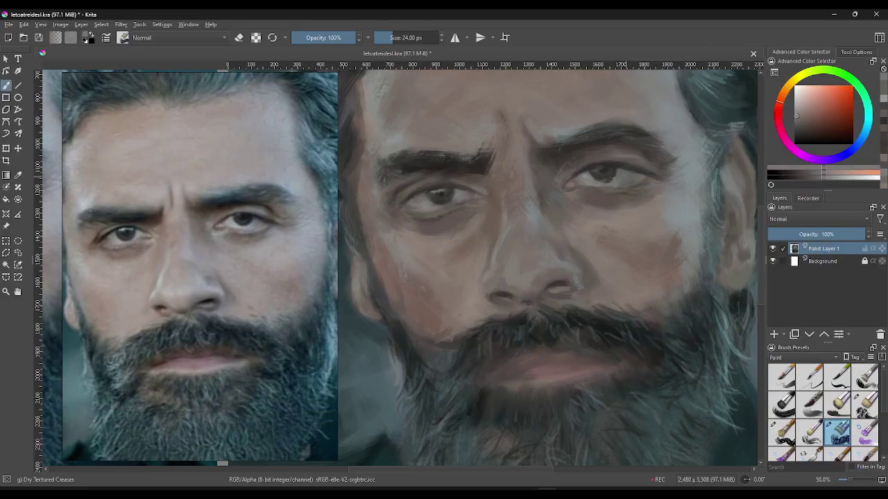
{"action": "left_click", "coordinate": [607, 179], "text": "ctrl"}
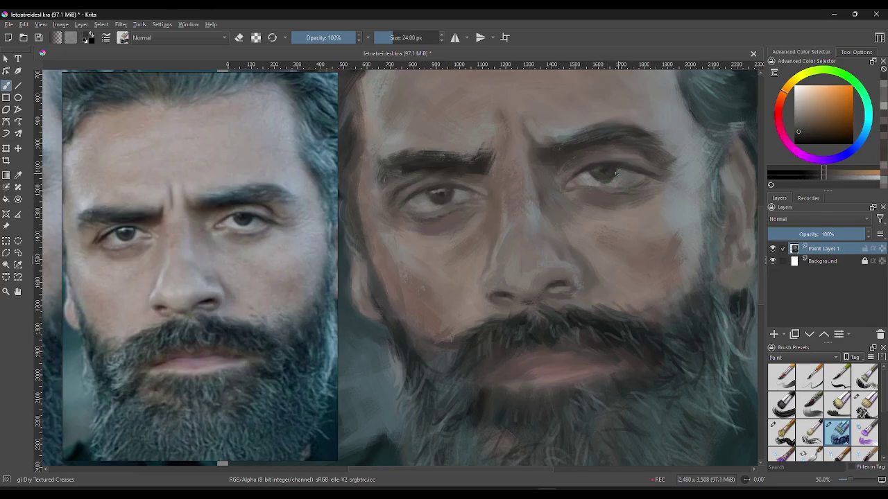
{"action": "left_click", "coordinate": [614, 177], "text": "ctrl"}
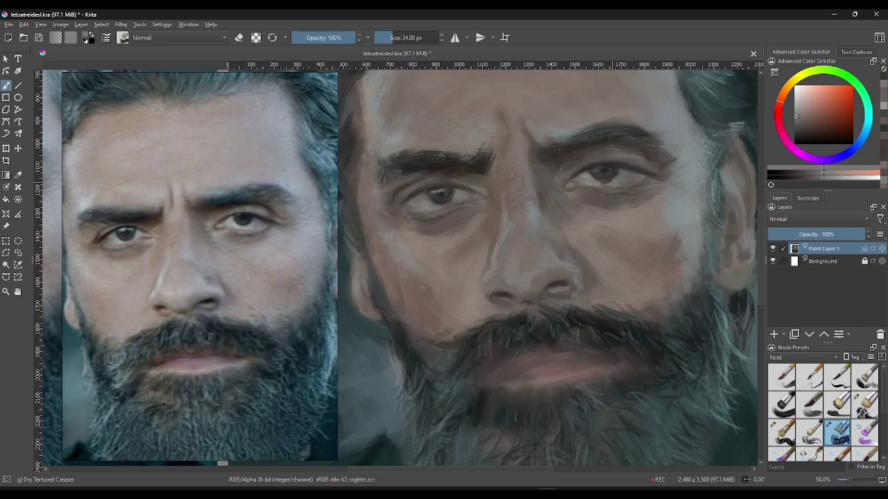
{"action": "left_click", "coordinate": [607, 180], "text": "ctrl"}
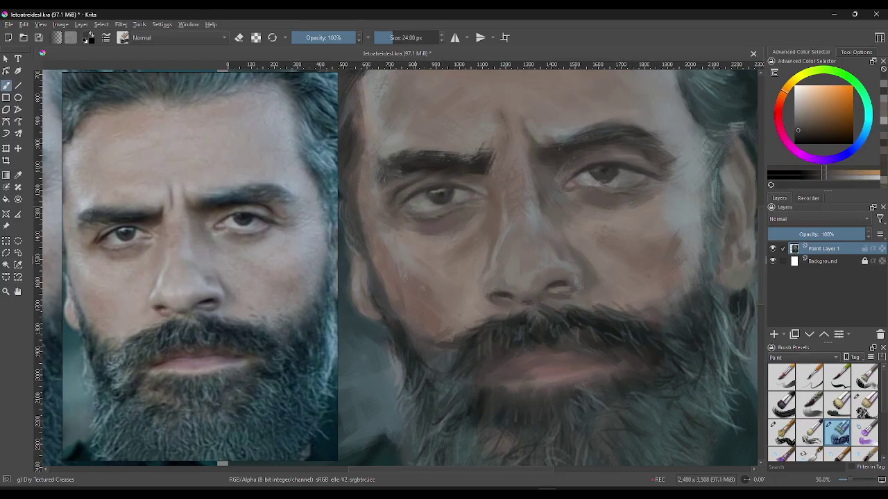
- Try a lighter skin tone below the right eye and undo the result
{"action": "left_click", "coordinate": [425, 194], "text": "ctrl"}
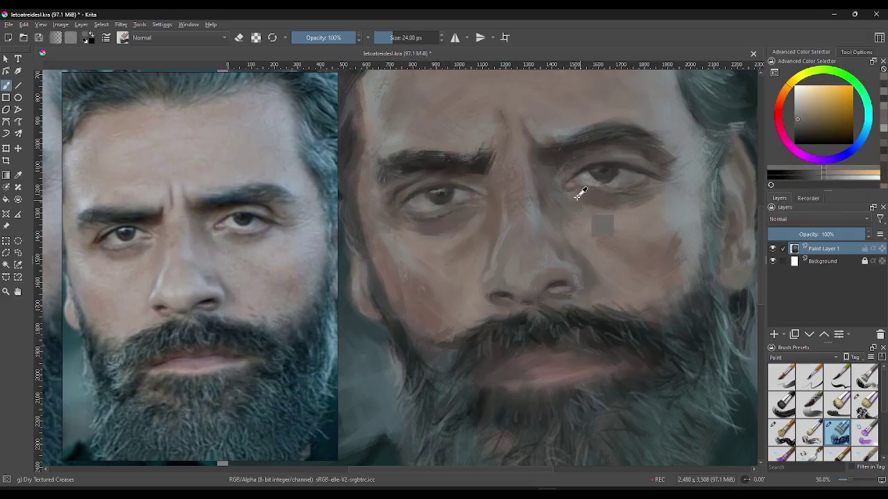
{"action": "left_click_drag", "start_coordinate": [605, 201], "coordinate": [647, 202]}
{"action": "left_click", "coordinate": [590, 172], "text": "ctrl"}
{"action": "left_click", "coordinate": [590, 172], "text": "ctrl"}
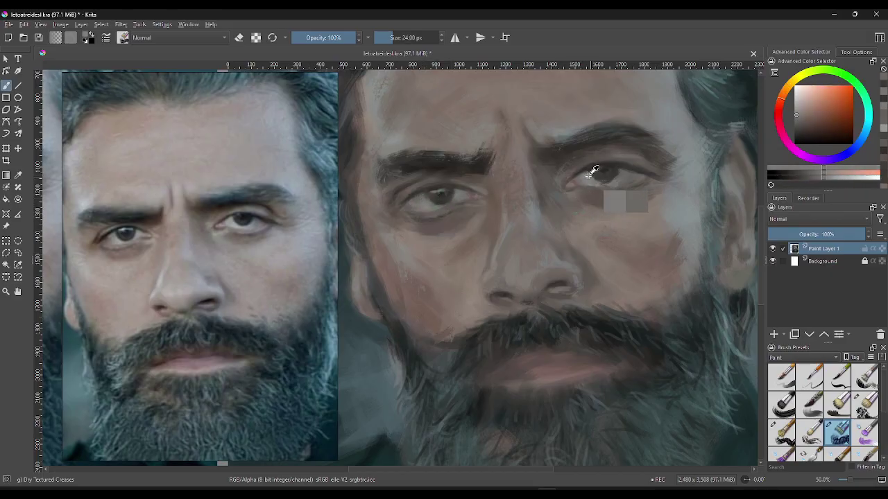
{"action": "key", "text": "ctrl+z"}
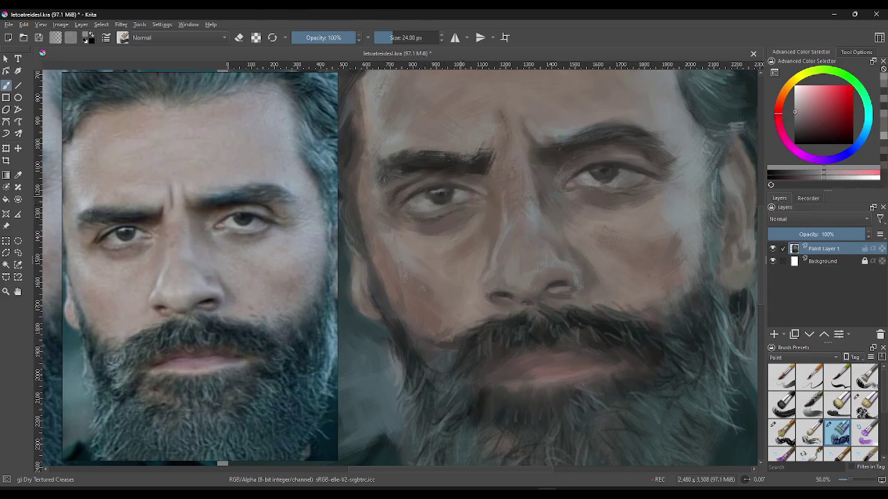
- Sample the left eye's dark brown, then paint a light peach stroke under the right eye
{"action": "left_click", "coordinate": [437, 200], "text": "ctrl"}
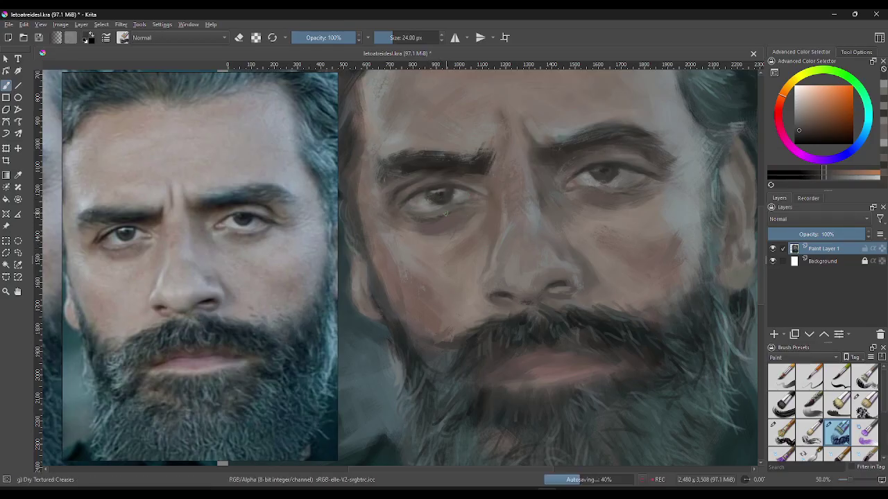
{"action": "left_click", "coordinate": [431, 199], "text": "ctrl"}
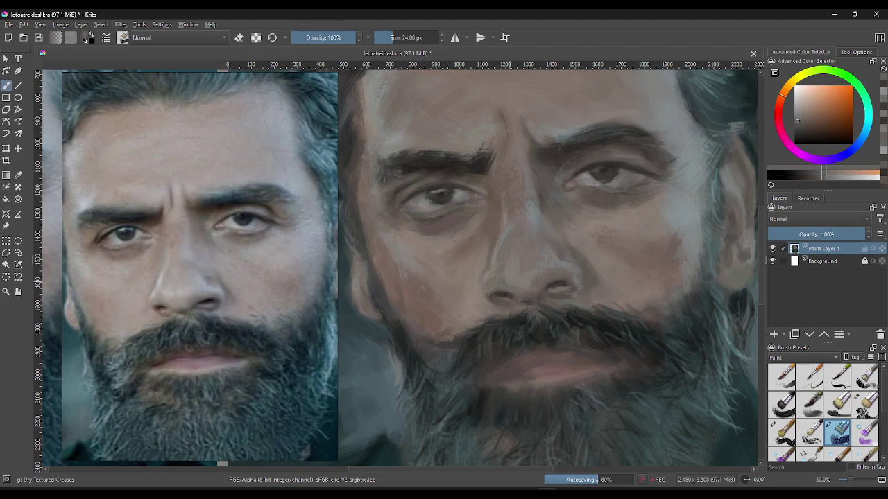
{"action": "left_click", "coordinate": [425, 204], "text": "ctrl"}
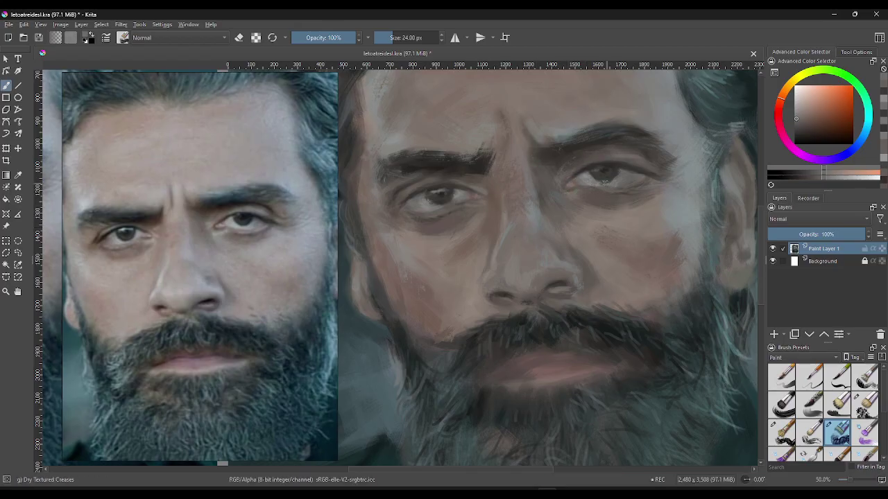
{"action": "left_click", "coordinate": [594, 168], "text": "ctrl"}
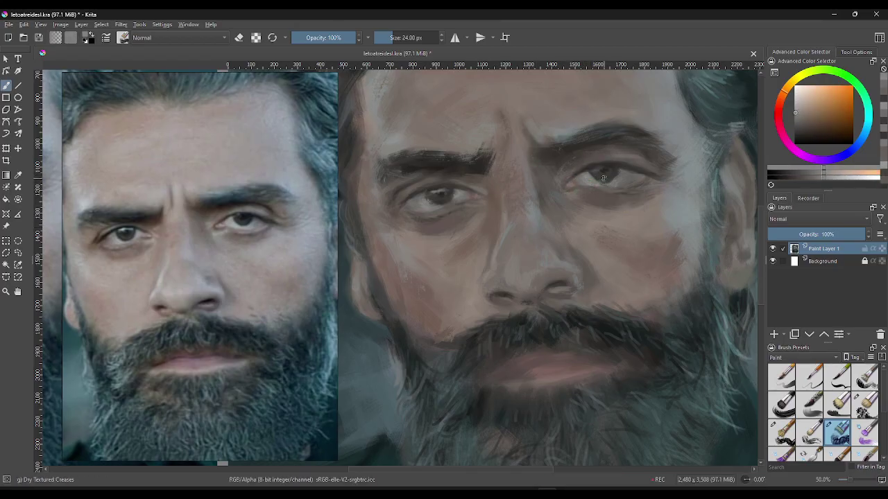
{"action": "left_click_drag", "start_coordinate": [584, 187], "coordinate": [597, 186]}
- Sample grey, muted blue-grey and nearby skin tones around the right cheek
{"action": "left_click", "coordinate": [635, 154], "text": "ctrl"}
{"action": "left_click", "coordinate": [672, 182], "text": "ctrl"}
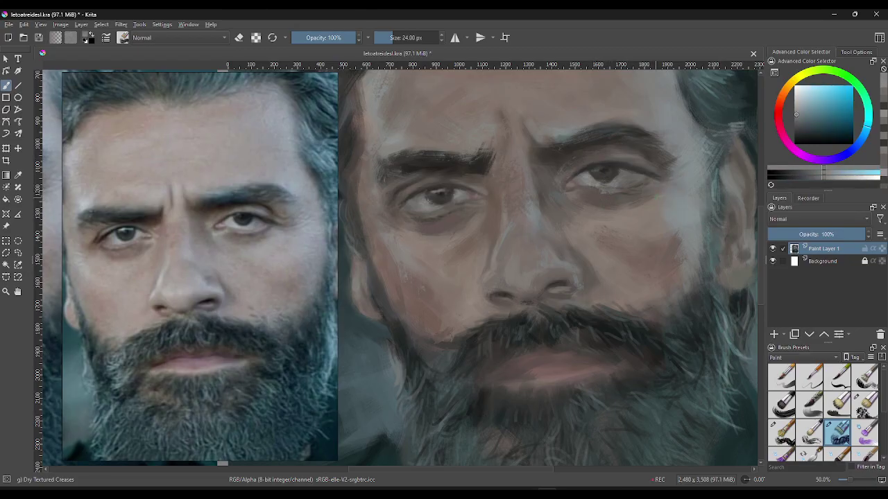
{"action": "left_click", "coordinate": [630, 187], "text": "ctrl"}
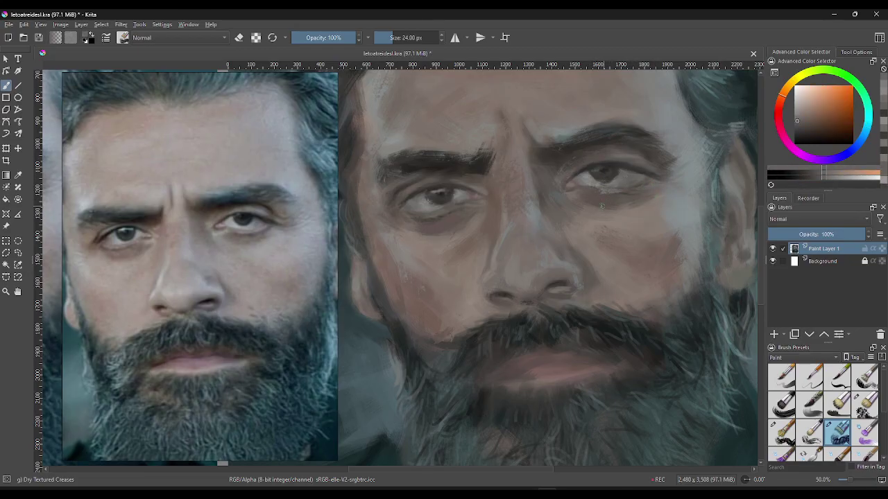
{"action": "left_click", "coordinate": [611, 188], "text": "ctrl"}
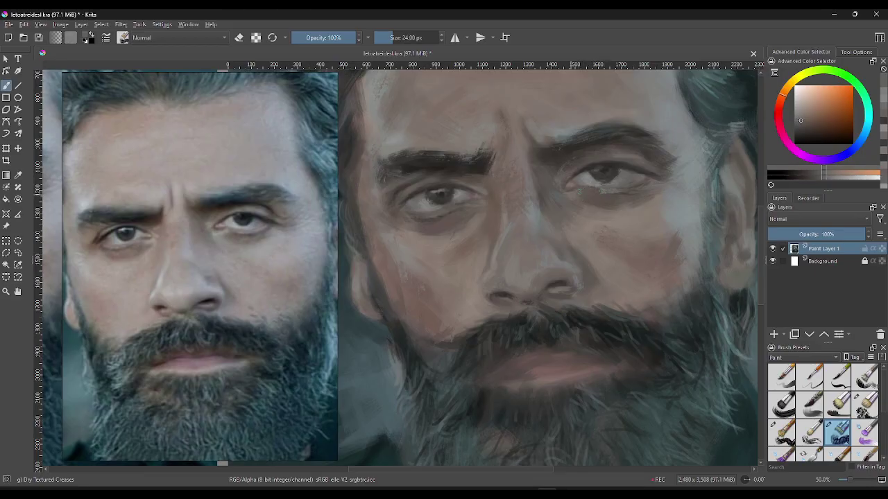
{"action": "left_click", "coordinate": [591, 195], "text": "ctrl"}
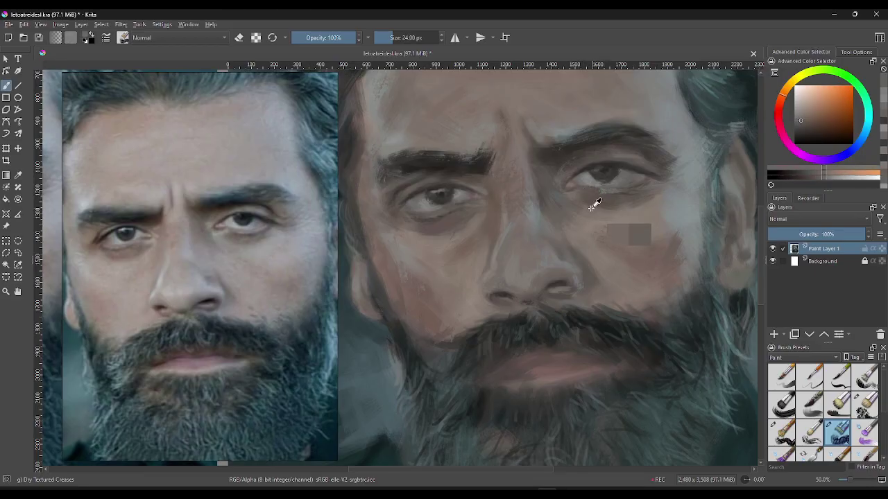
{"action": "left_click", "coordinate": [631, 166], "text": "ctrl"}
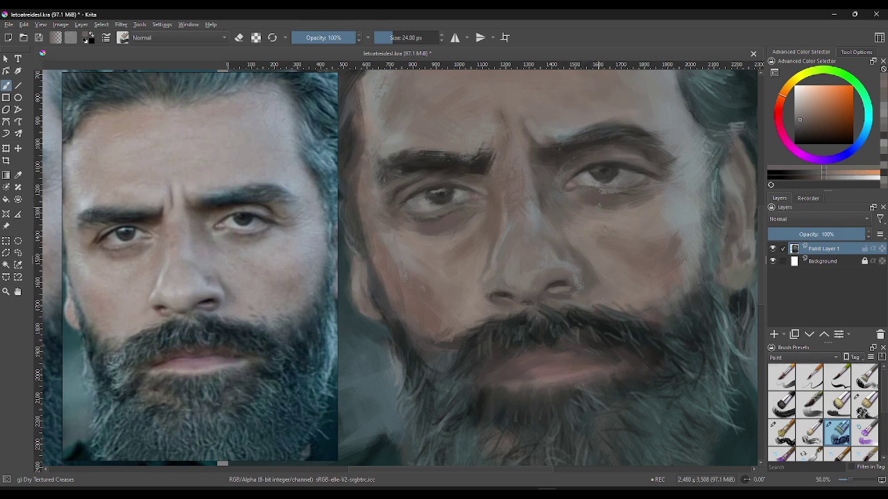
- Cycle through reddish, dark, orange and blue-grey tones, finishing with the eye's dark brown
{"action": "left_click", "coordinate": [569, 186], "text": "ctrl"}
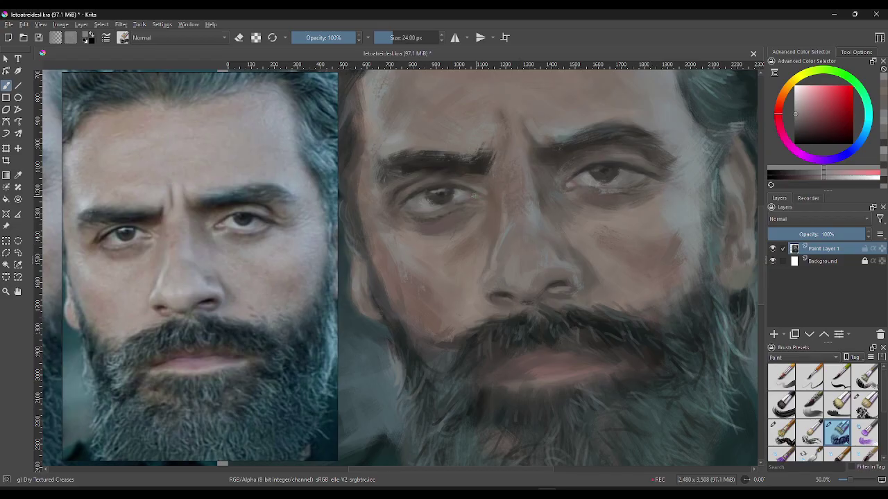
{"action": "left_click", "coordinate": [586, 195], "text": "ctrl"}
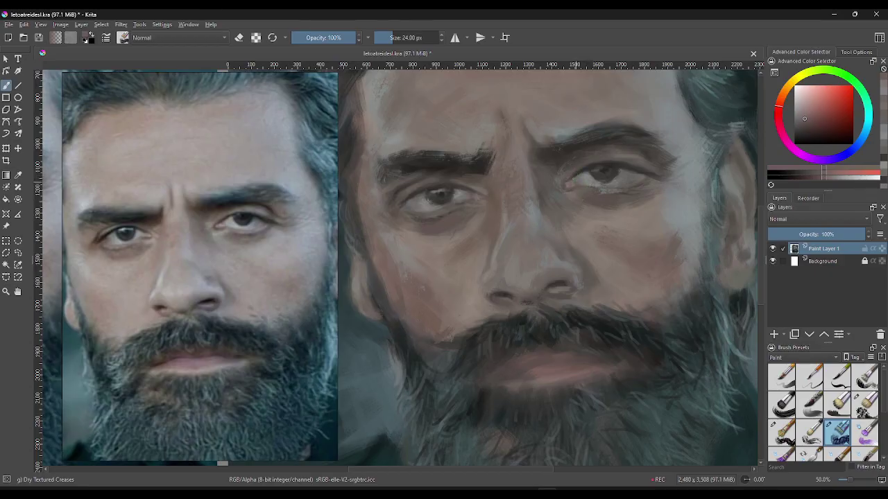
{"action": "left_click", "coordinate": [563, 185], "text": "ctrl"}
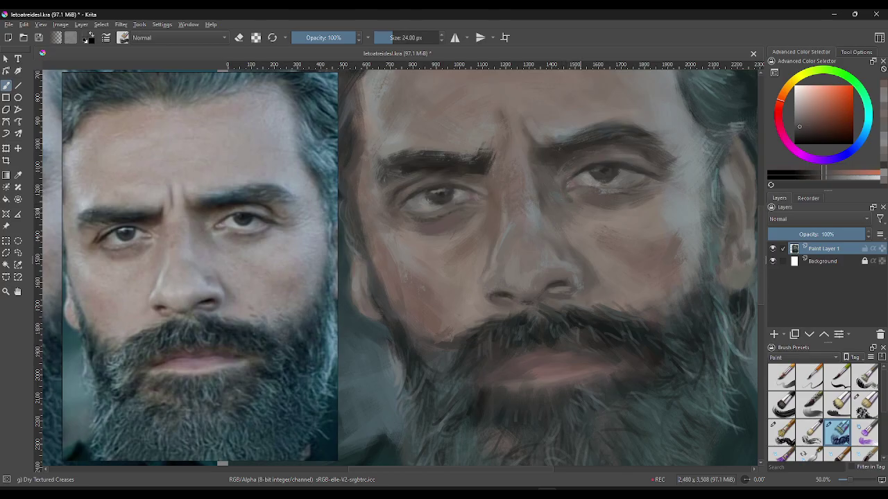
{"action": "left_click", "coordinate": [595, 194], "text": "ctrl"}
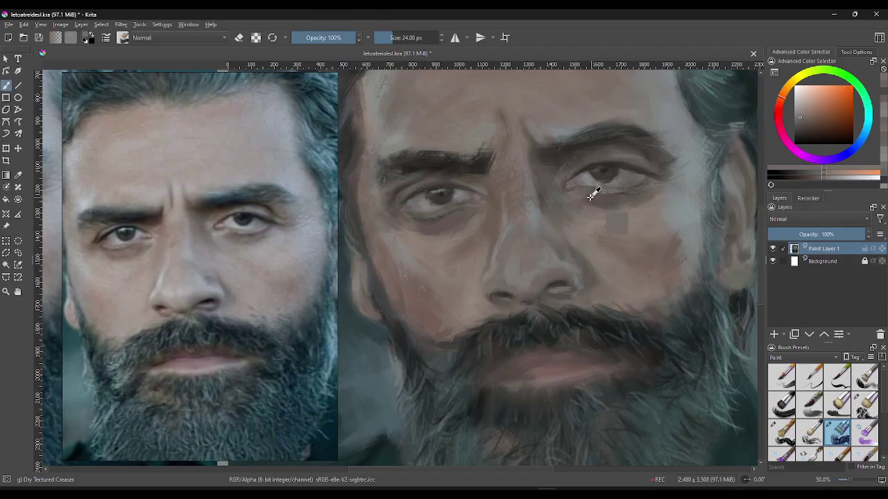
{"action": "left_click", "coordinate": [591, 193], "text": "ctrl"}
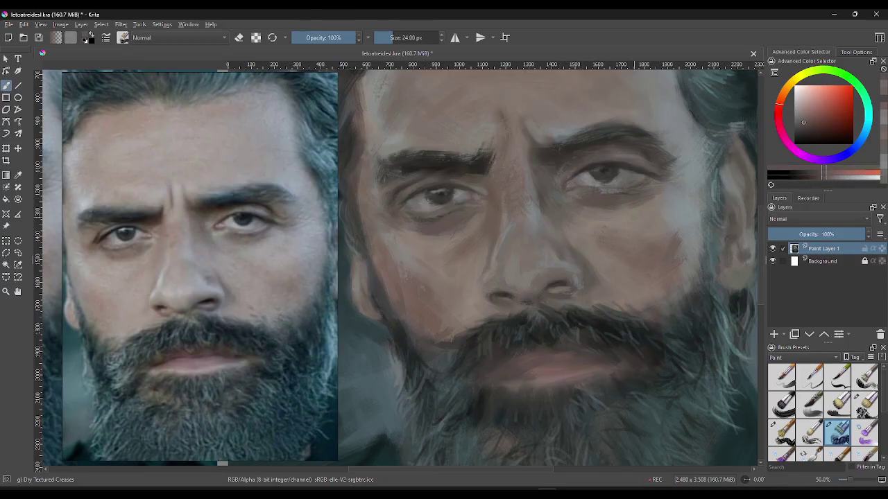
{"action": "left_click", "coordinate": [613, 213], "text": "ctrl"}
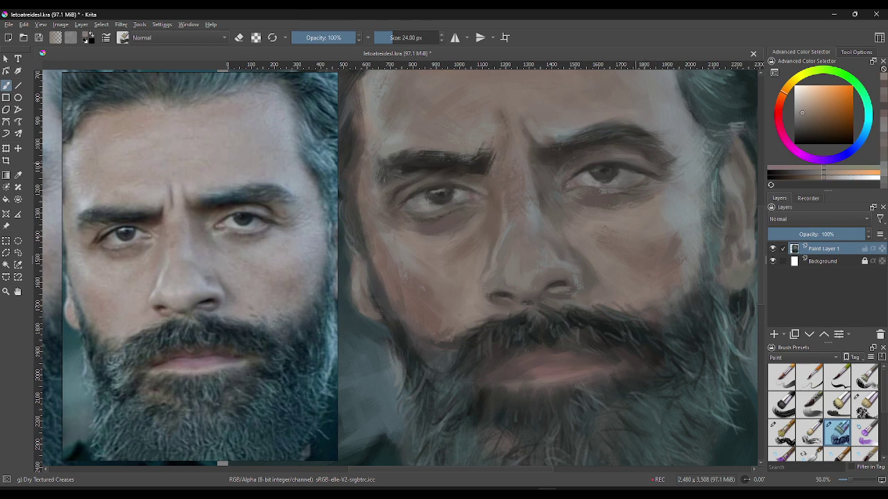
{"action": "left_click", "coordinate": [632, 154], "text": "ctrl"}
{"action": "left_click", "coordinate": [683, 138], "text": "ctrl"}
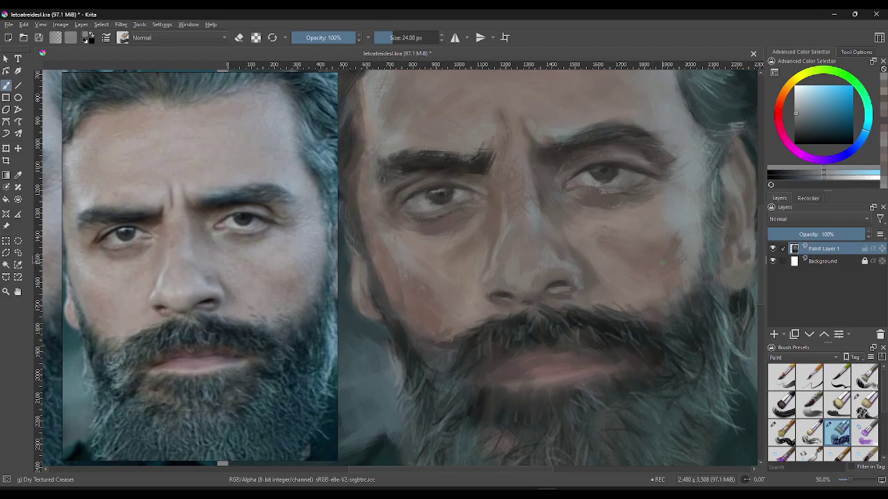
{"action": "left_click", "coordinate": [624, 165], "text": "ctrl"}
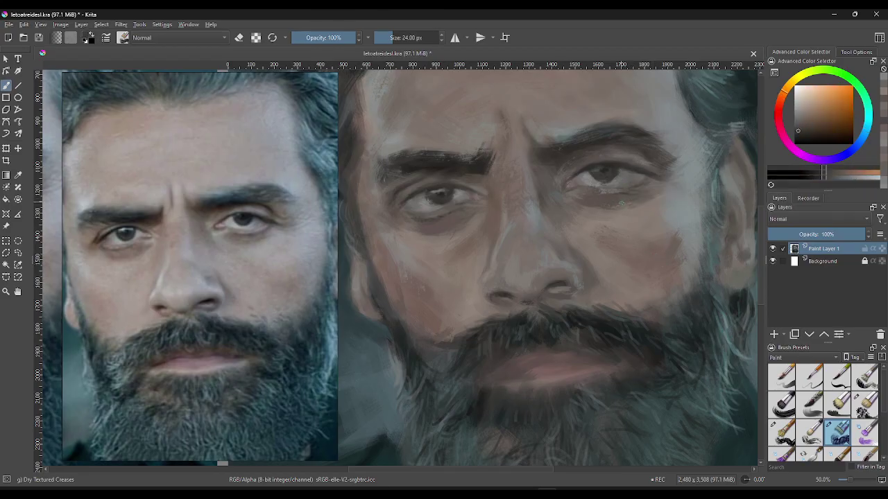
- Shrink the brush to 14 px and paint the right eye's dark iris and lower lid
{"action": "key", "text": "bracketleft"}
{"action": "key", "text": "bracketleft"}
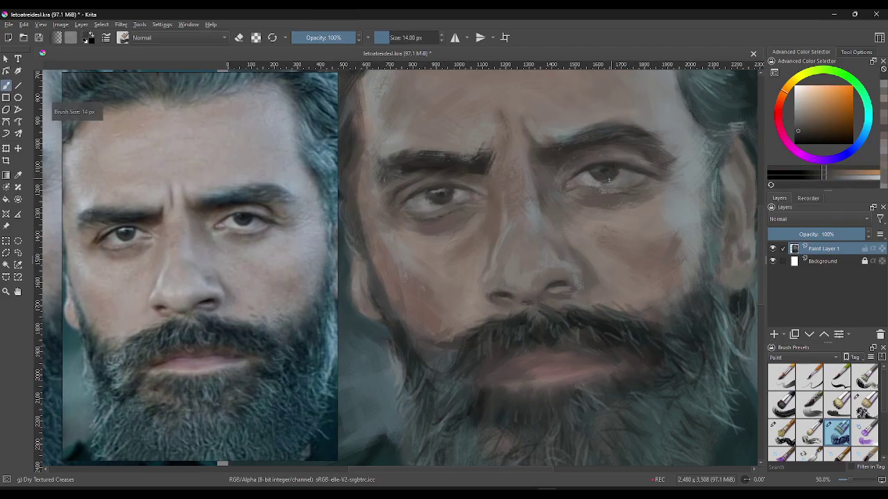
{"action": "left_click", "coordinate": [613, 176]}
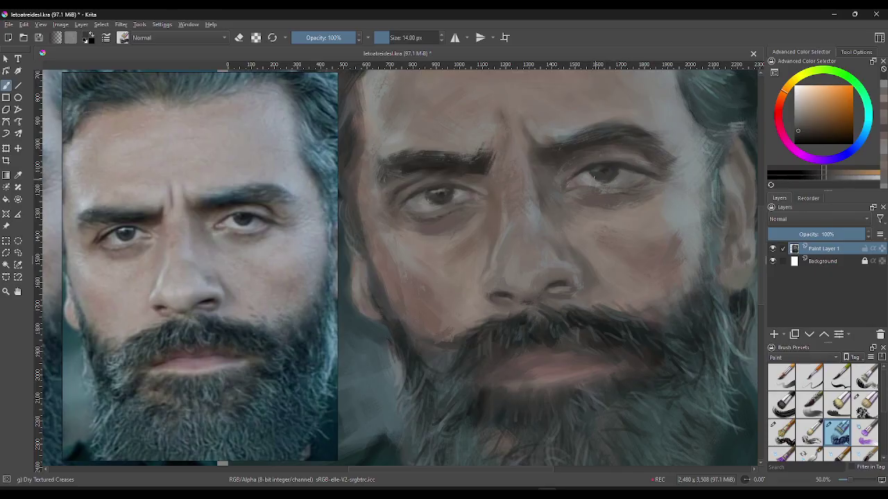
{"action": "left_click", "coordinate": [617, 200], "text": "ctrl"}
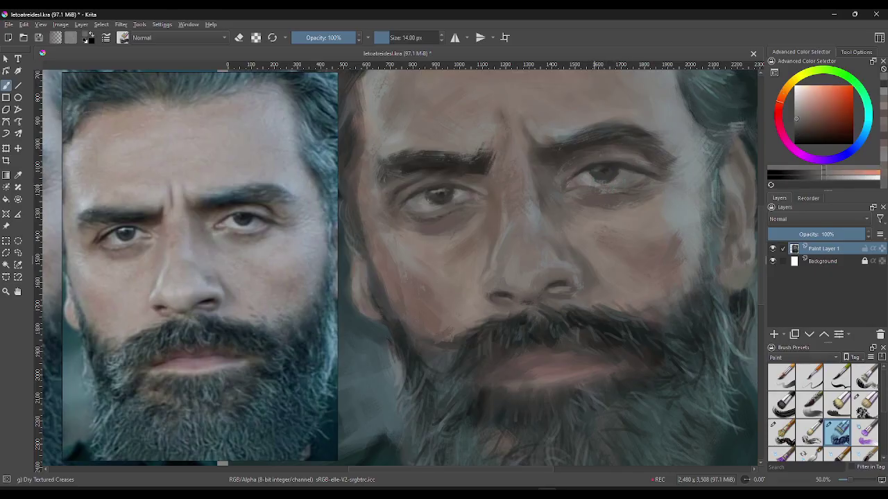
{"action": "left_click", "coordinate": [620, 205], "text": "ctrl"}
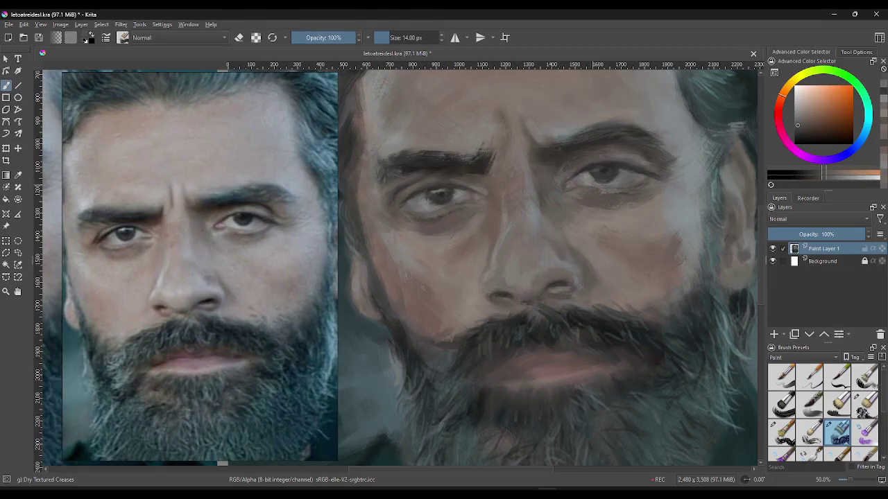
{"action": "left_click", "coordinate": [614, 210], "text": "ctrl"}
{"action": "left_click", "coordinate": [600, 180]}
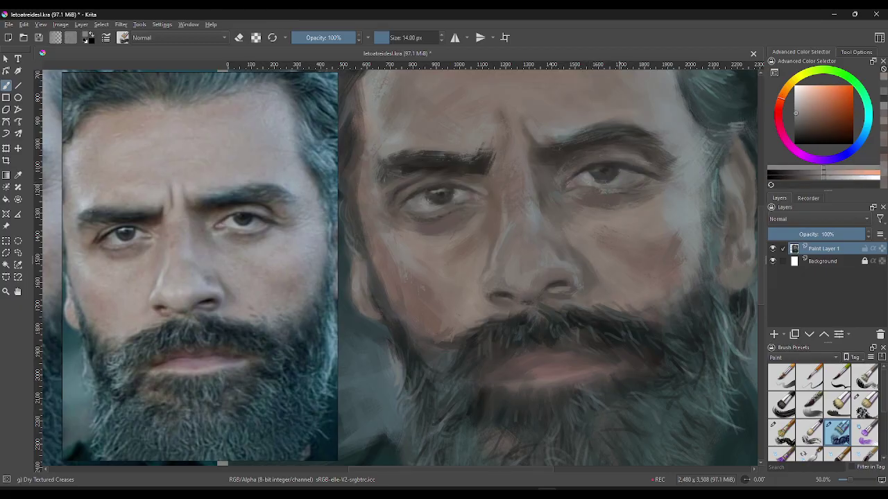
{"action": "left_click", "coordinate": [601, 180], "text": "ctrl"}
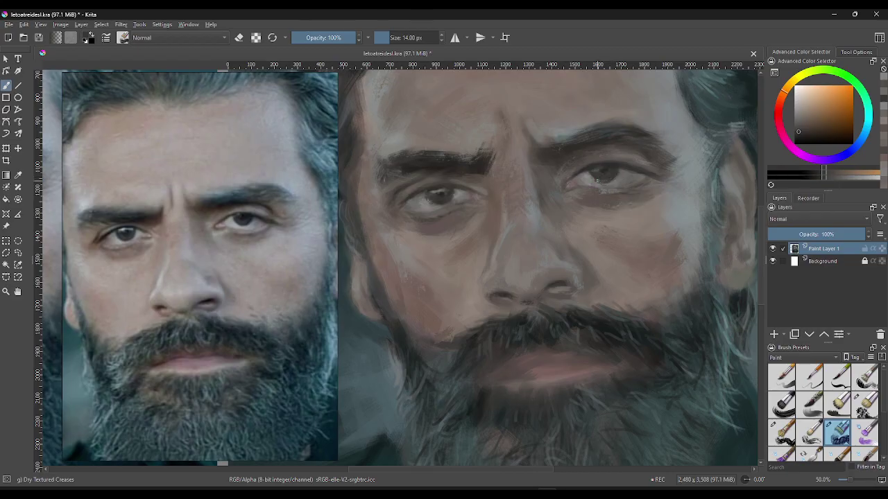
{"action": "left_click", "coordinate": [597, 180]}
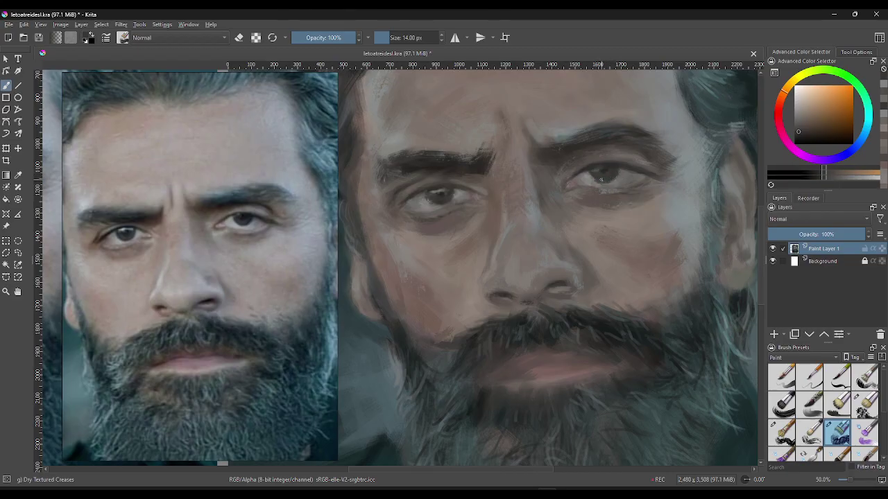
- Dab warm, reddish, salmon and olive-brown skin tones across the face around the eyes
{"action": "left_click", "coordinate": [602, 179], "text": "ctrl"}
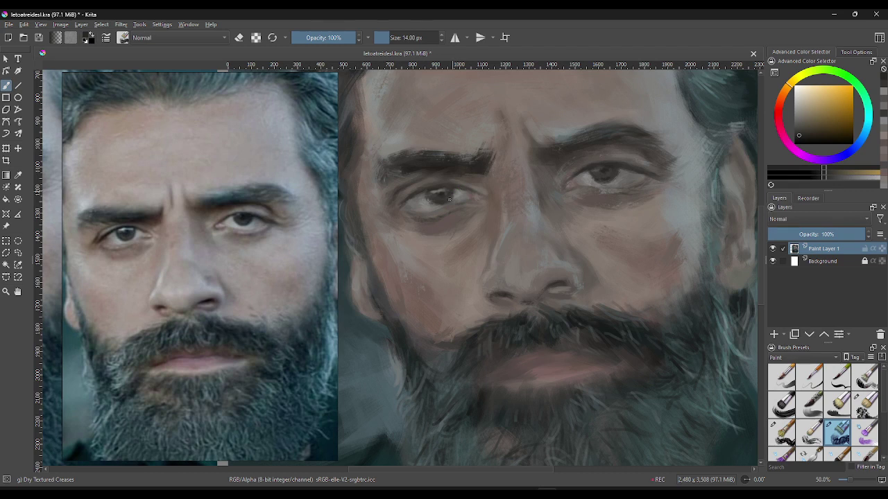
{"action": "left_click", "coordinate": [610, 184], "text": "ctrl"}
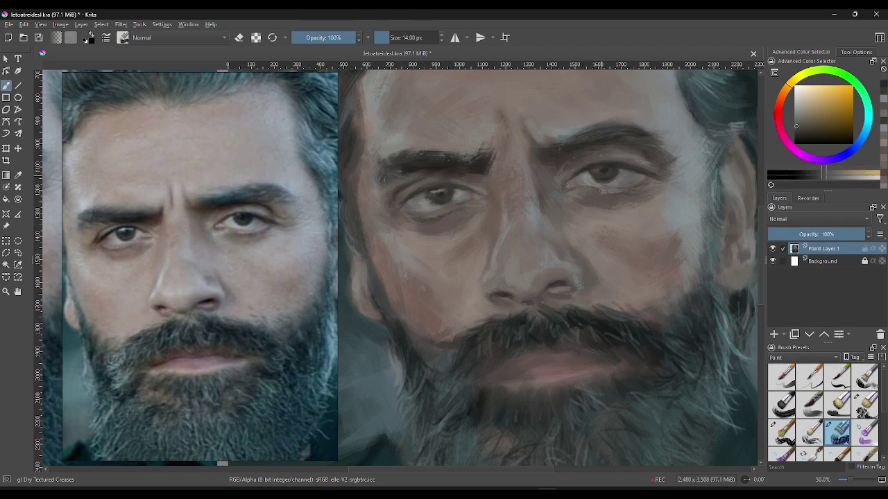
{"action": "left_click", "coordinate": [592, 175], "text": "ctrl"}
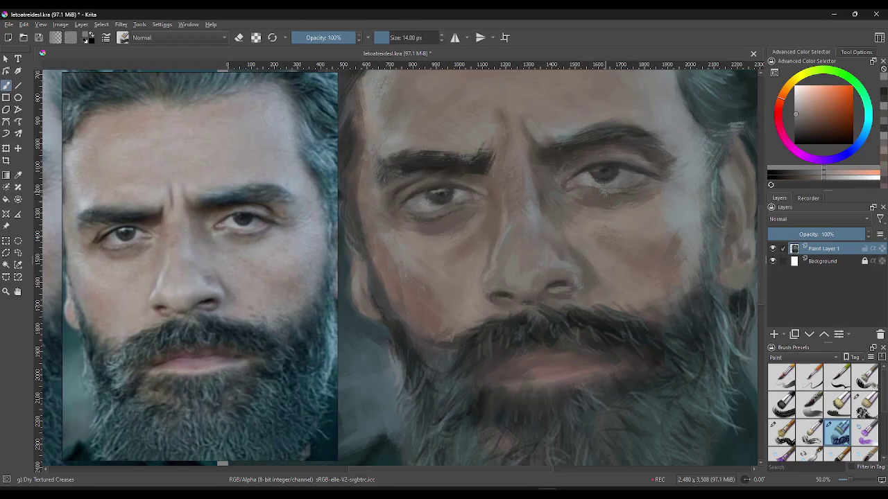
{"action": "left_click", "coordinate": [610, 179], "text": "ctrl"}
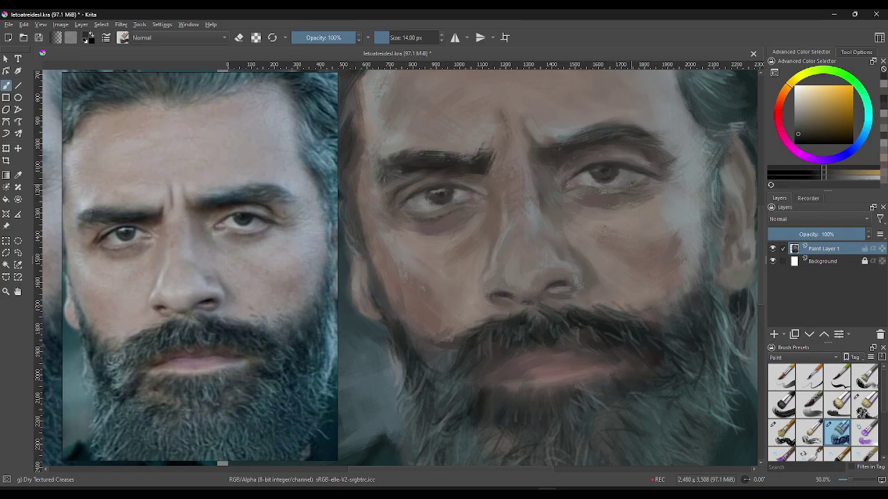
{"action": "left_click", "coordinate": [639, 174], "text": "ctrl"}
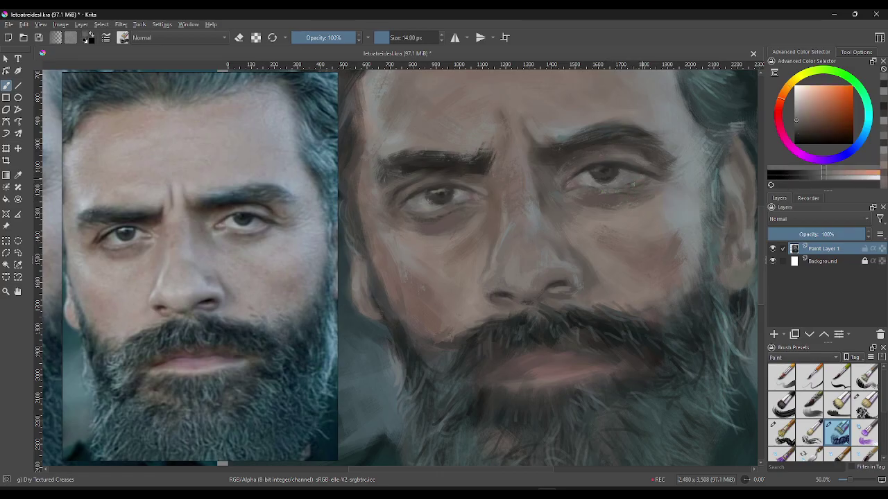
{"action": "left_click", "coordinate": [641, 170], "text": "ctrl"}
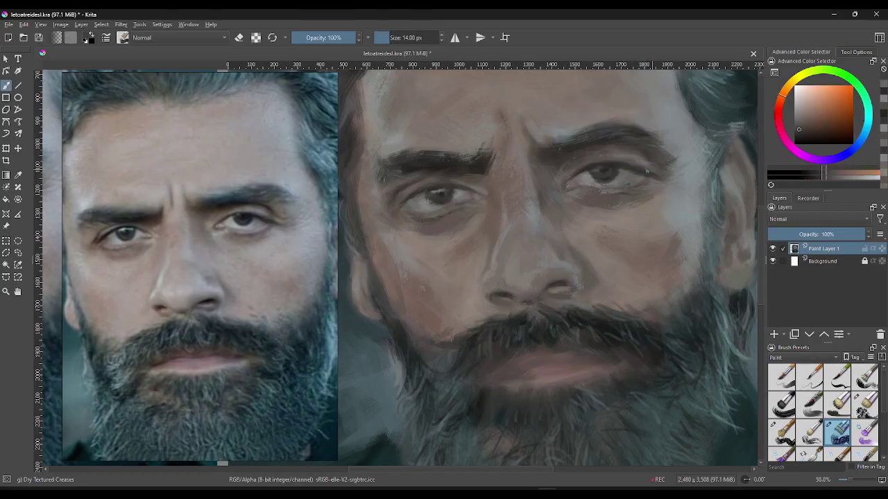
{"action": "left_click", "coordinate": [582, 168], "text": "ctrl"}
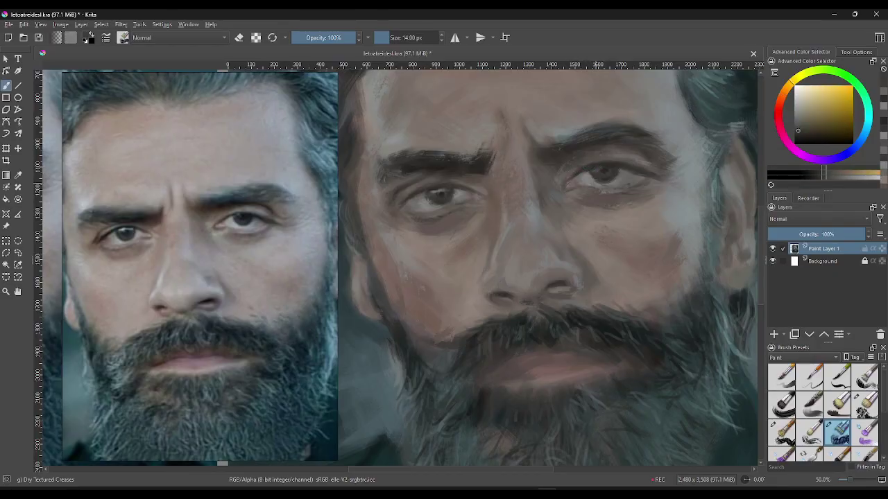
{"action": "left_click", "coordinate": [622, 165], "text": "ctrl"}
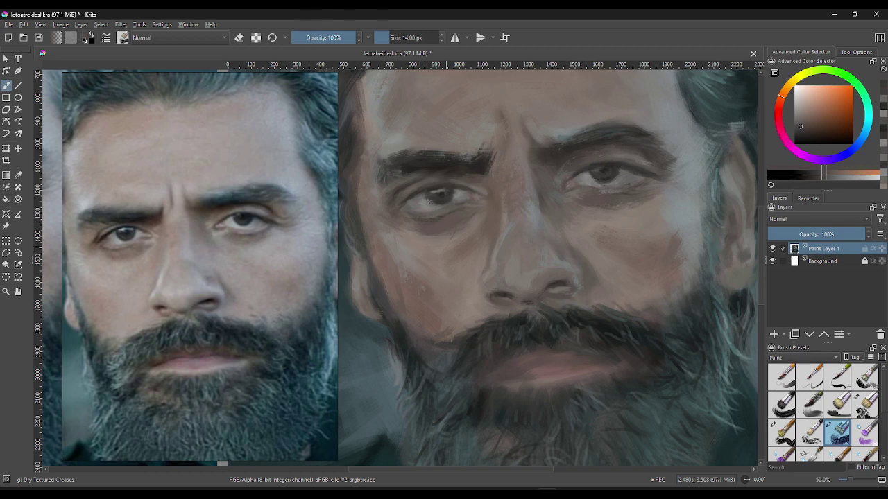
- Sample dark greys and browns and darken the inner end of the left eyebrow
{"action": "left_click_drag", "start_coordinate": [472, 213], "coordinate": [466, 182]}
{"action": "left_click", "coordinate": [467, 183], "text": "ctrl"}
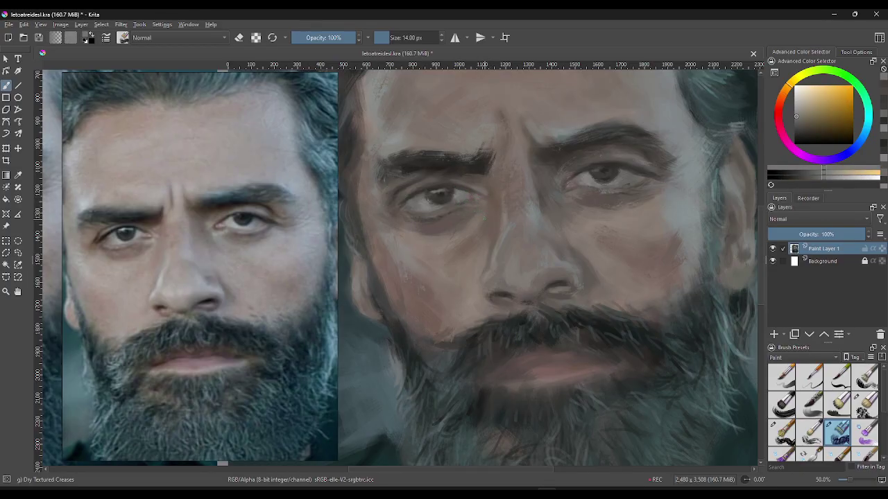
{"action": "left_click", "coordinate": [475, 199], "text": "ctrl"}
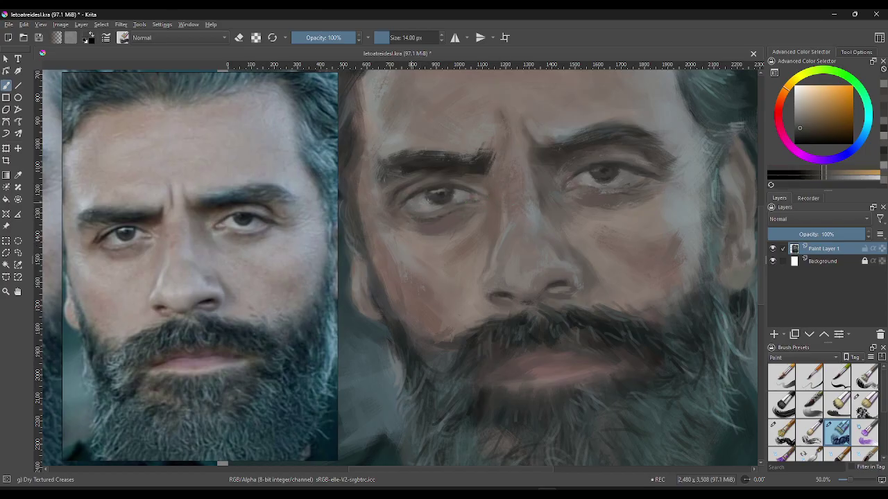
{"action": "left_click", "coordinate": [481, 154], "text": "ctrl"}
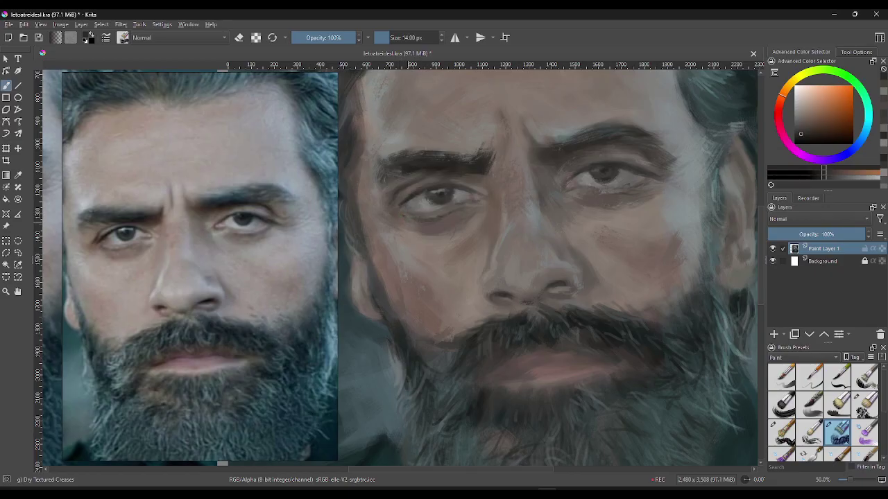
{"action": "left_click_drag", "start_coordinate": [382, 178], "coordinate": [393, 171]}
- Enlarge the brush to about 58.64 px and blend eyebrow browns and skin tones around the left brow
{"action": "left_click", "coordinate": [482, 172], "text": "ctrl"}
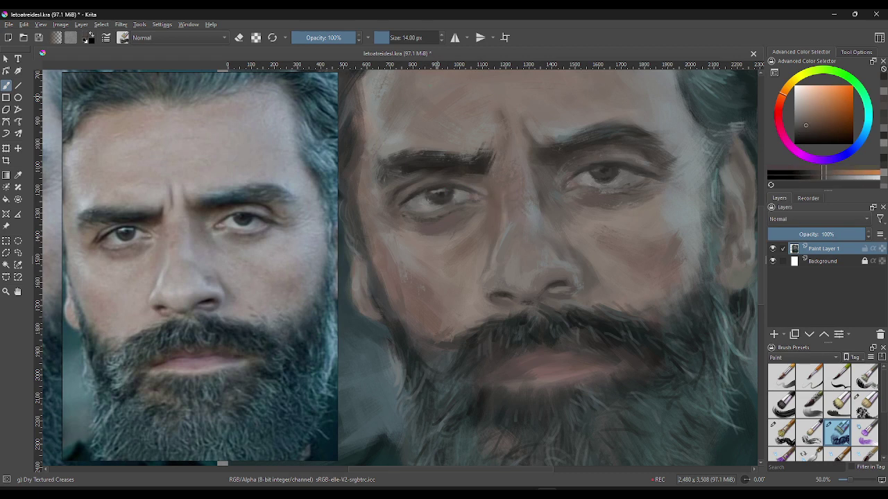
{"action": "left_click_drag", "start_coordinate": [483, 172], "coordinate": [489, 165]}
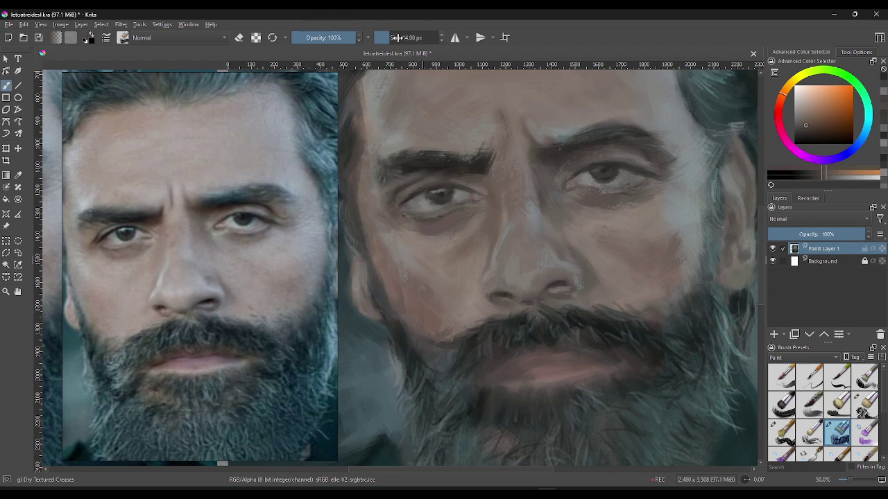
{"action": "left_click", "coordinate": [489, 174], "text": "ctrl"}
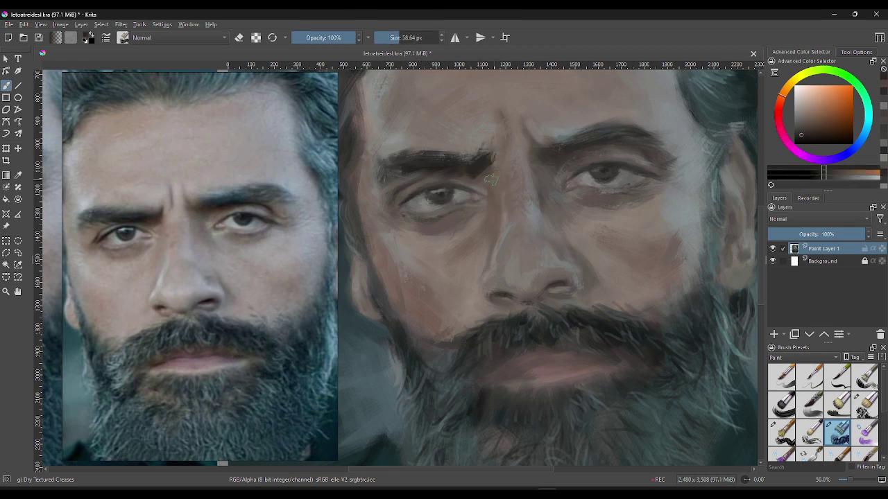
{"action": "left_click", "coordinate": [467, 173], "text": "ctrl"}
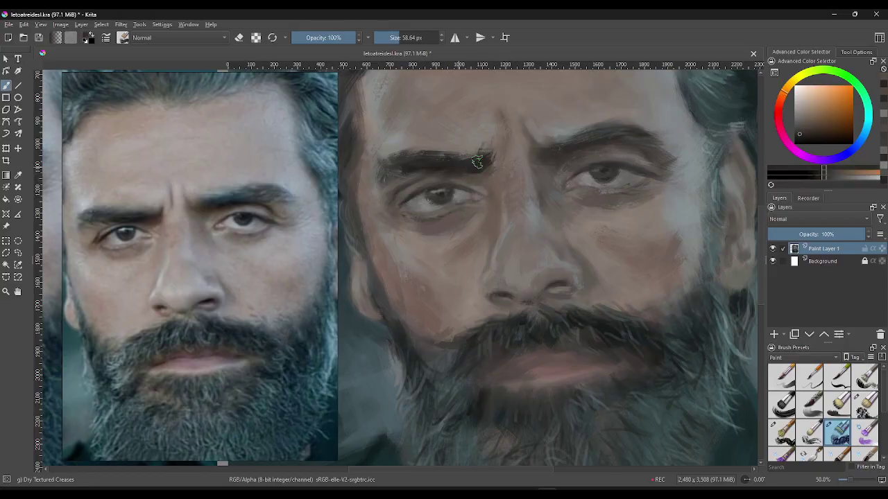
{"action": "left_click", "coordinate": [454, 164], "text": "ctrl"}
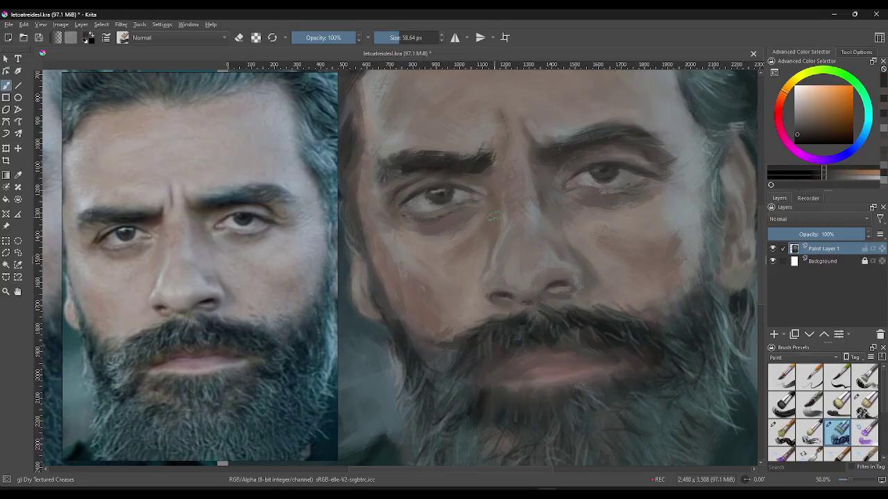
{"action": "left_click", "coordinate": [490, 172], "text": "ctrl"}
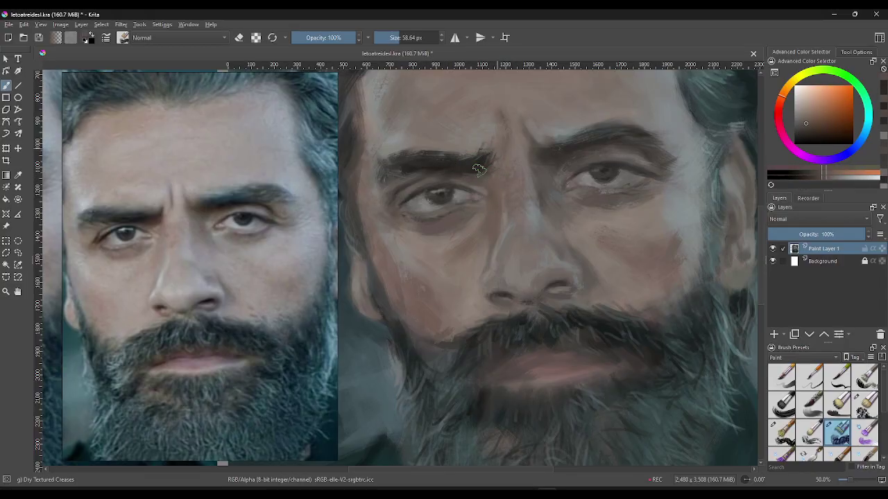
{"action": "left_click", "coordinate": [489, 175], "text": "ctrl"}
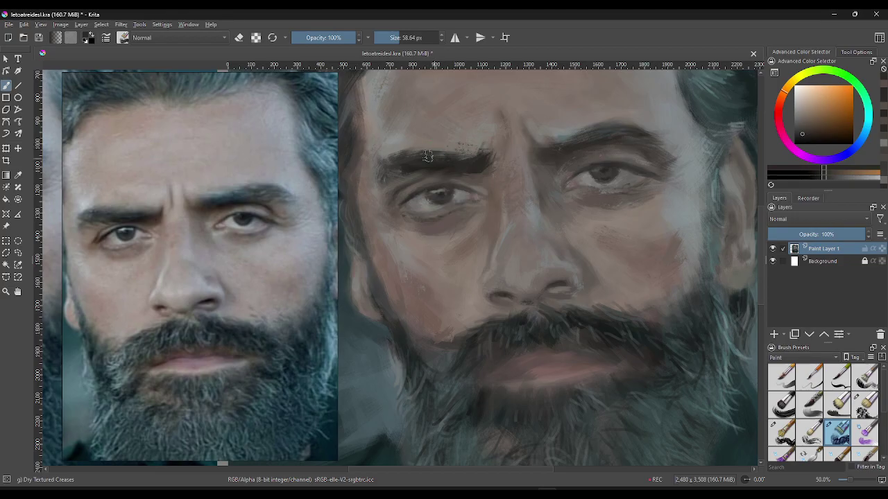
{"action": "left_click", "coordinate": [439, 131], "text": "ctrl"}
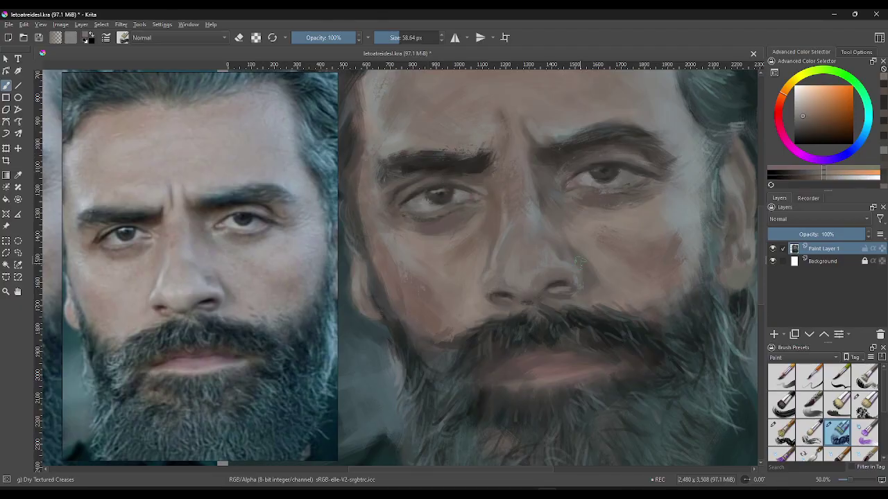
- Undo a trial light blue-grey stroke above the right eyebrow and sample the eyebrow's dark browns
{"action": "left_click", "coordinate": [576, 133], "text": "ctrl"}
{"action": "left_click_drag", "start_coordinate": [558, 146], "coordinate": [621, 134]}
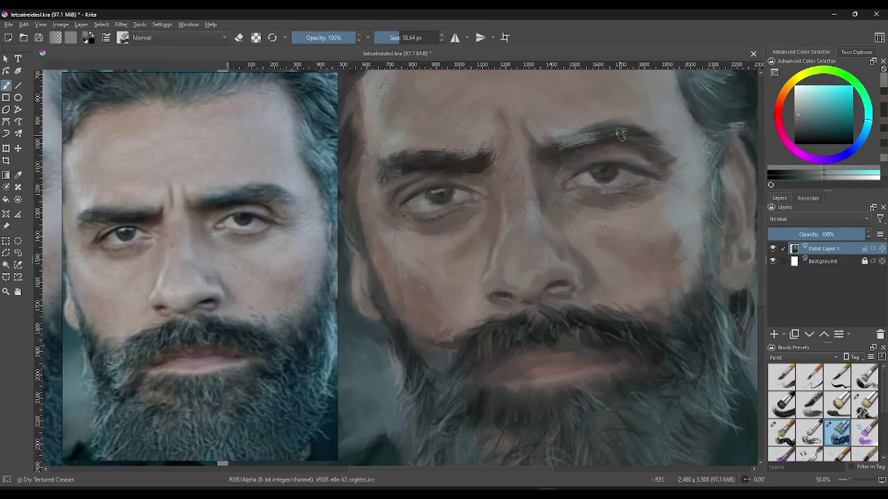
{"action": "key", "text": "ctrl+z"}
{"action": "left_click", "coordinate": [610, 136], "text": "ctrl"}
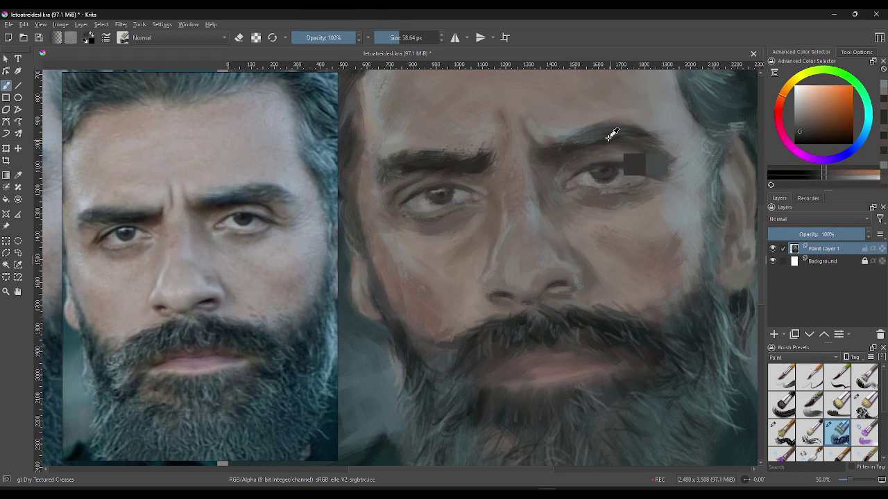
{"action": "left_click_drag", "start_coordinate": [610, 136], "coordinate": [569, 122]}
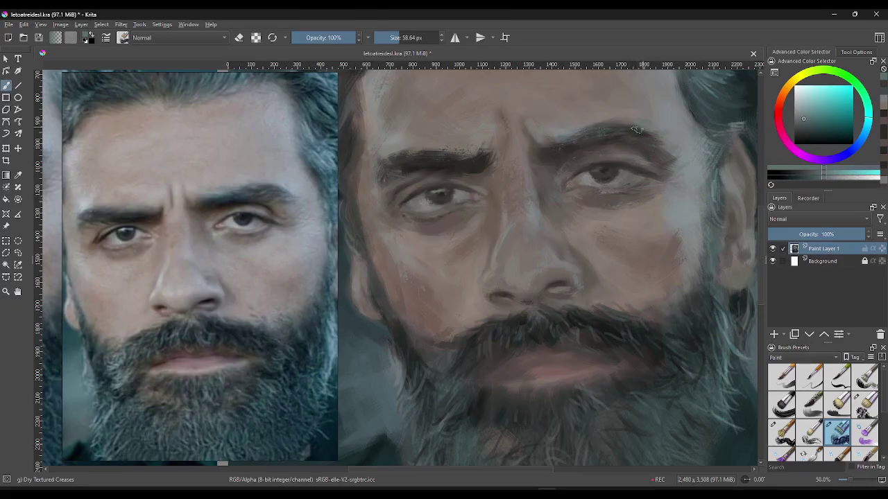
- Darken and extend the outer right eyebrow with green-grey and cyan-grey strokes
{"action": "left_click", "coordinate": [656, 144], "text": "ctrl"}
{"action": "left_click", "coordinate": [651, 139], "text": "ctrl"}
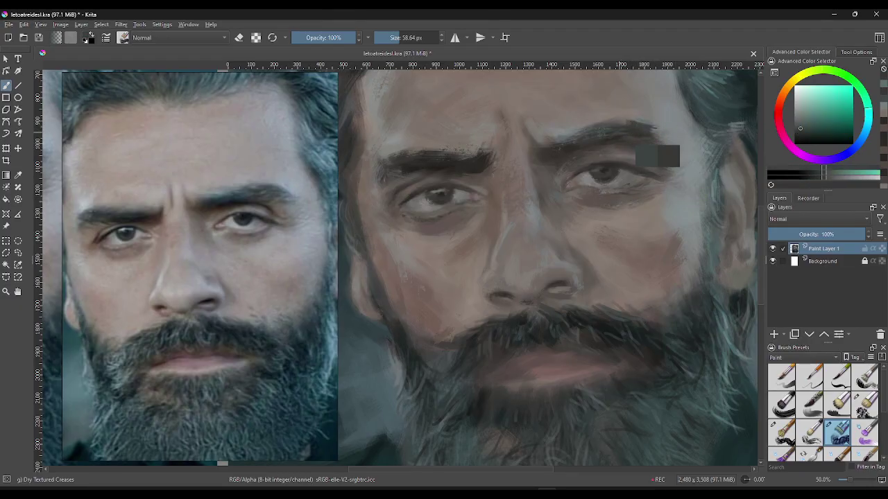
{"action": "left_click_drag", "start_coordinate": [621, 125], "coordinate": [652, 127]}
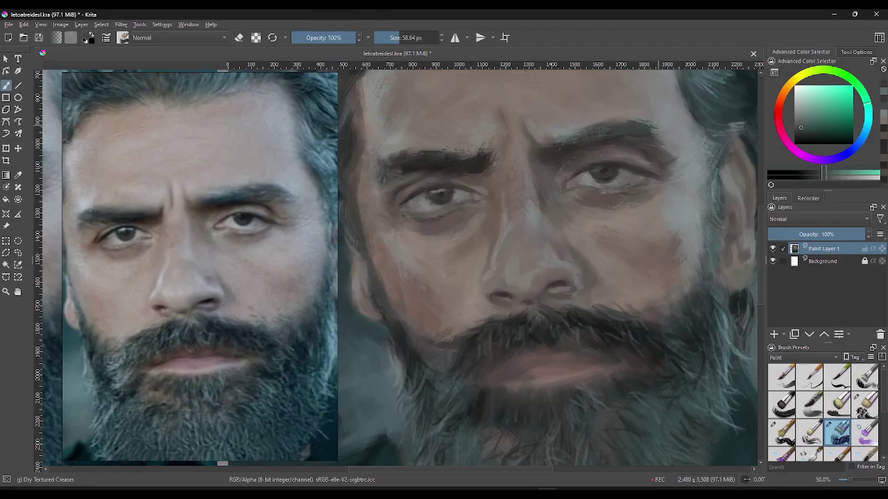
{"action": "left_click", "coordinate": [717, 138], "text": "ctrl"}
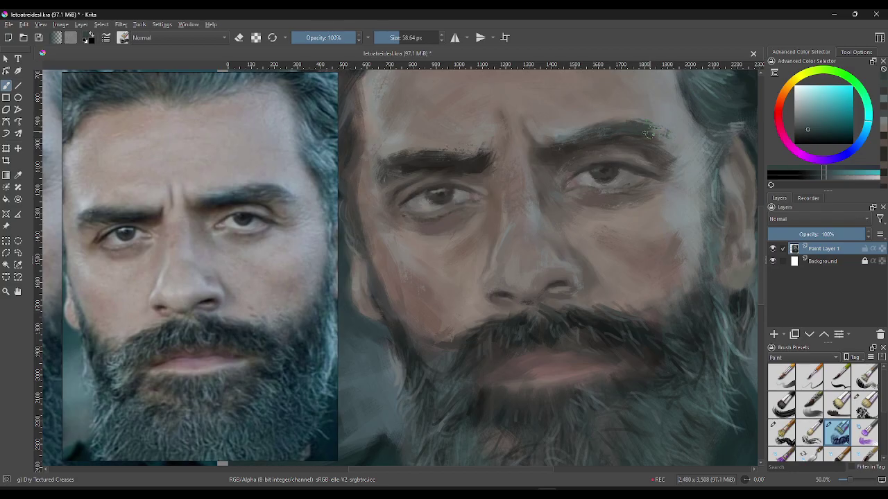
{"action": "left_click_drag", "start_coordinate": [647, 132], "coordinate": [673, 134]}
{"action": "left_click", "coordinate": [673, 135], "text": "ctrl"}
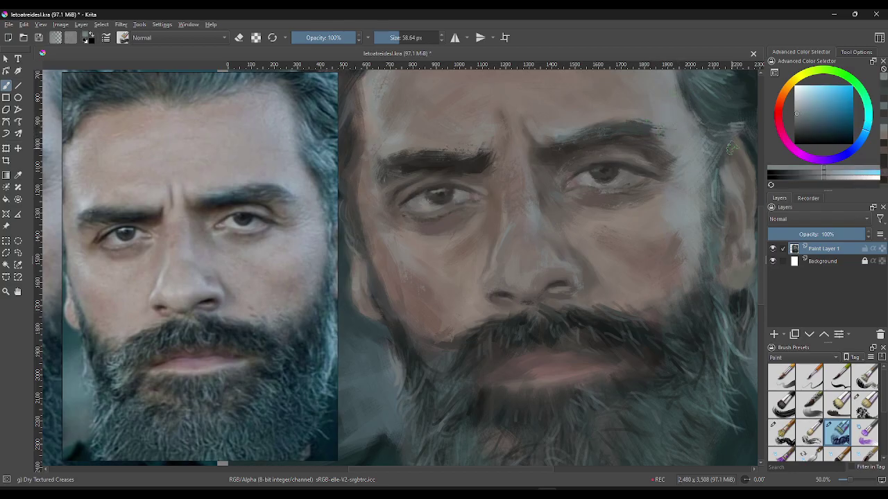
{"action": "key", "text": "minus"}
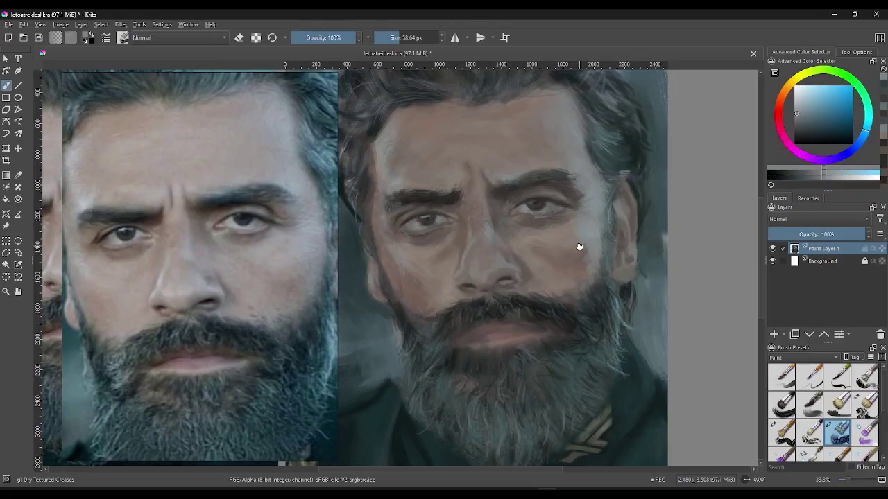
- Add a skin-tone stroke near the right eye, zoom out, and close the floating reference window
{"action": "left_click_drag", "start_coordinate": [579, 247], "coordinate": [605, 250]}
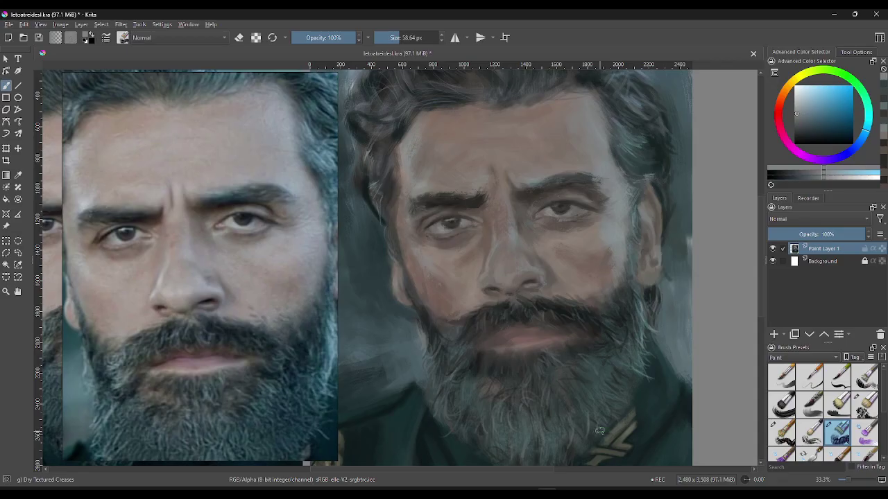
{"action": "left_click", "coordinate": [562, 221], "text": "ctrl"}
{"action": "left_click_drag", "start_coordinate": [561, 221], "coordinate": [583, 225]}
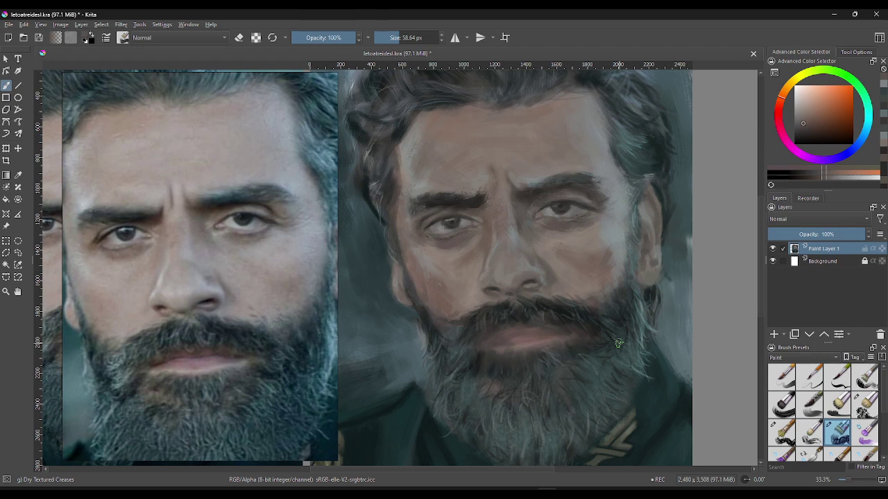
{"action": "key", "text": "minus"}
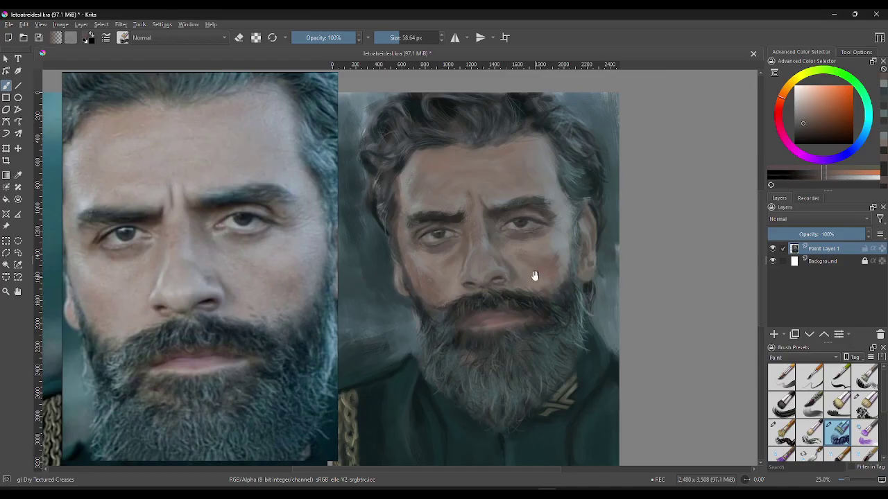
{"action": "left_click_drag", "start_coordinate": [534, 275], "coordinate": [598, 267]}
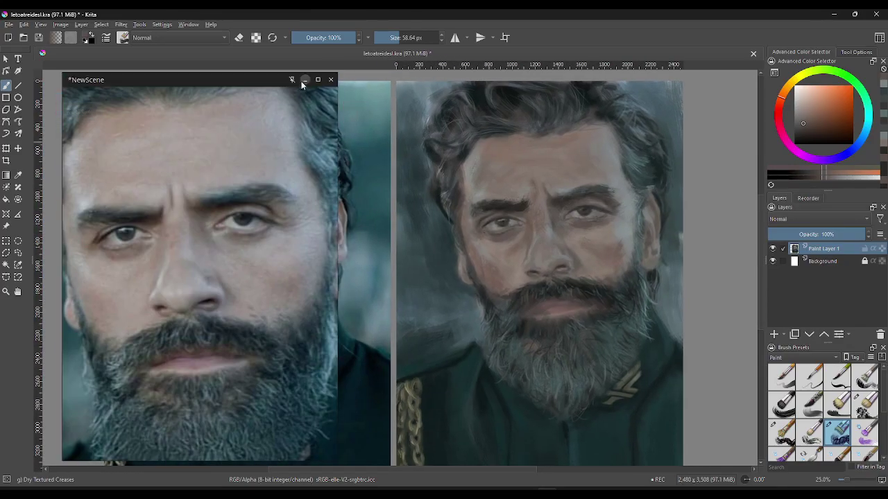
{"action": "left_click", "coordinate": [303, 80]}
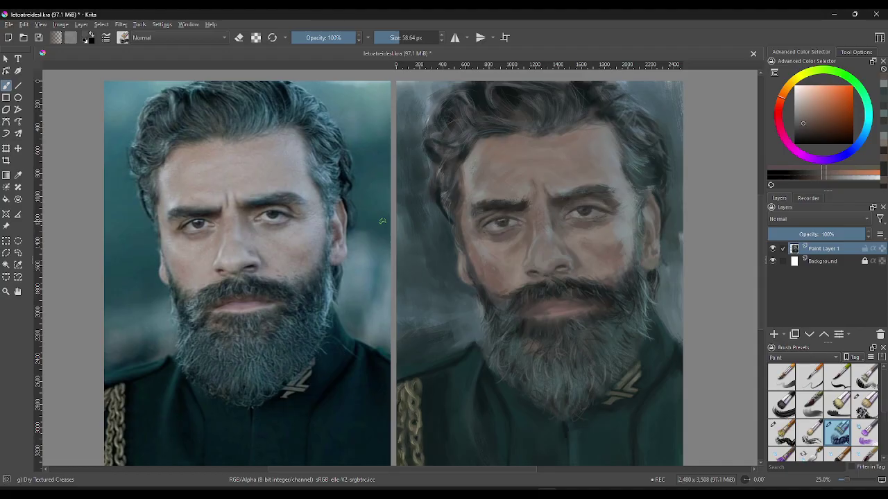
- Raise the brush to 90 px and sample lighter and darker teals along the right background edge
{"action": "left_click", "coordinate": [670, 312], "text": "ctrl"}
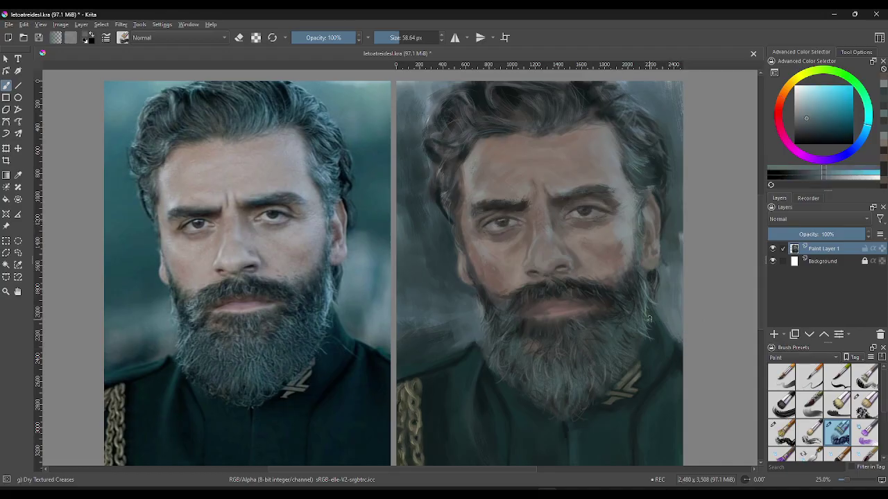
{"action": "key", "text": "bracketright"}
{"action": "key", "text": "bracketright"}
{"action": "key", "text": "bracketright"}
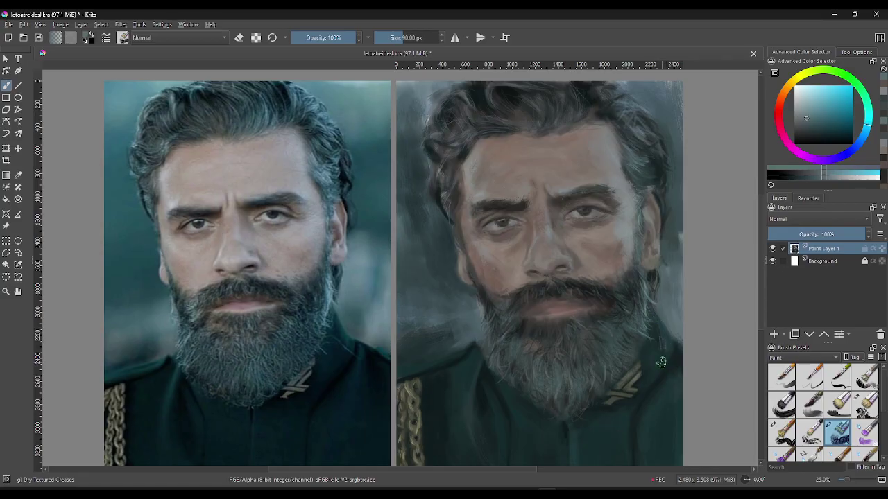
{"action": "left_click", "coordinate": [661, 362], "text": "ctrl"}
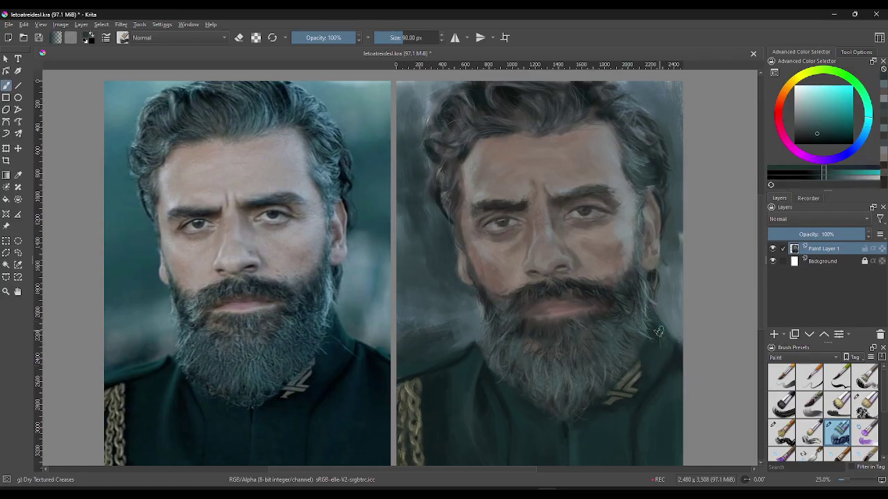
{"action": "left_click", "coordinate": [666, 329], "text": "ctrl"}
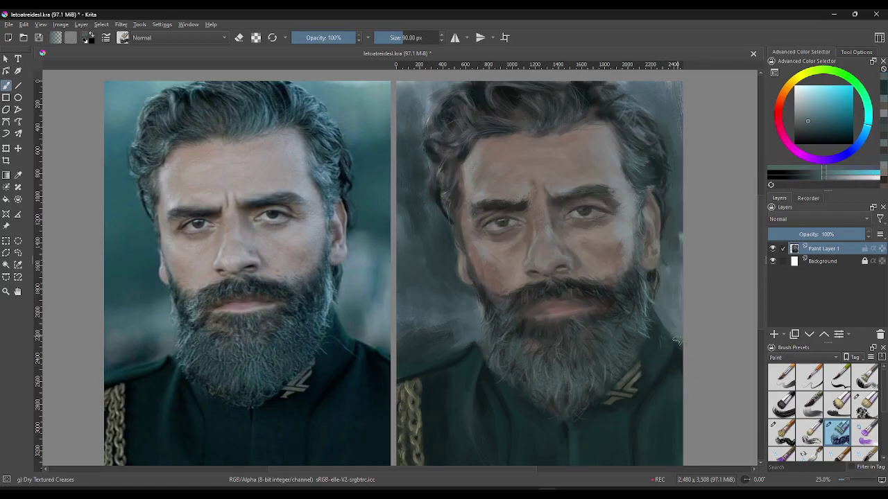
{"action": "left_click", "coordinate": [659, 323], "text": "ctrl"}
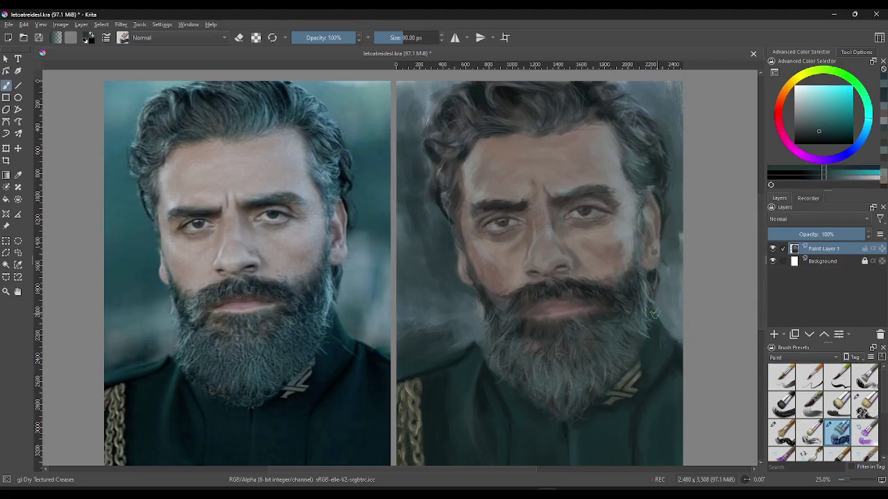
{"action": "left_click", "coordinate": [677, 347], "text": "ctrl"}
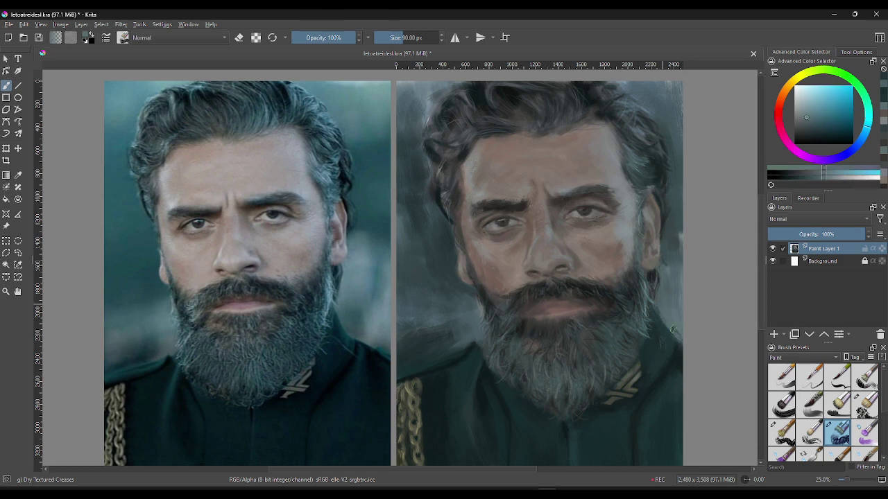
{"action": "left_click", "coordinate": [674, 340], "text": "ctrl"}
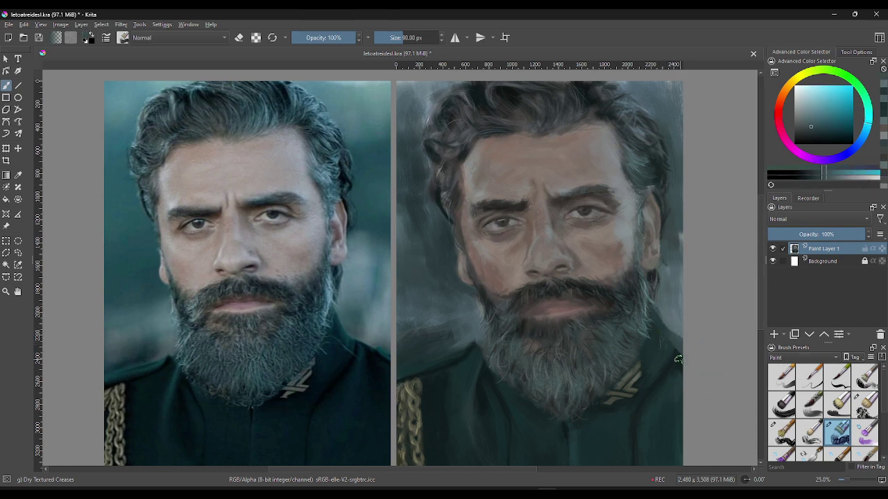
{"action": "left_click", "coordinate": [684, 357], "text": "ctrl"}
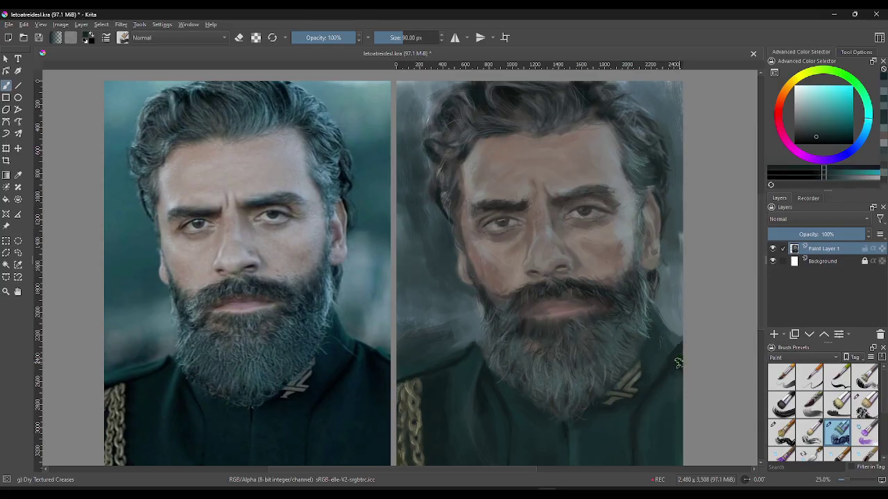
{"action": "left_click", "coordinate": [667, 355], "text": "ctrl"}
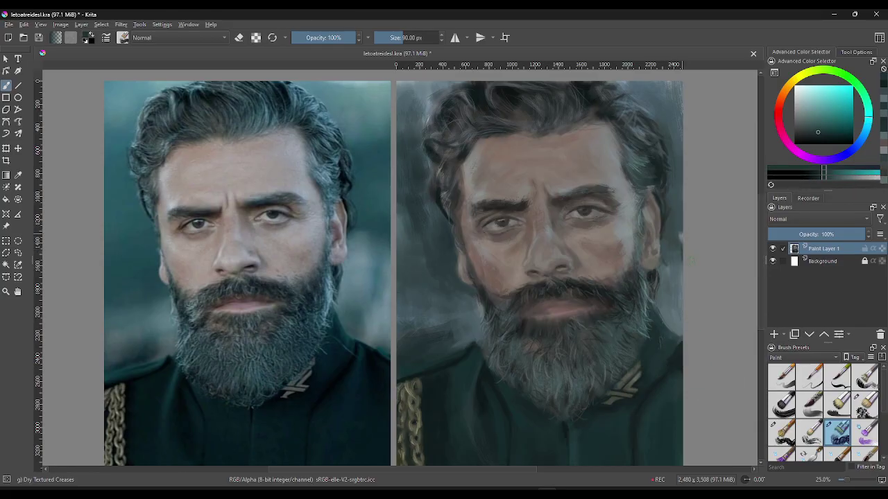
- Darken and blend the top-right background edge with teal and dark bluish tones
{"action": "left_click", "coordinate": [672, 89]}
{"action": "left_click", "coordinate": [676, 131], "text": "ctrl"}
{"action": "left_click", "coordinate": [668, 86]}
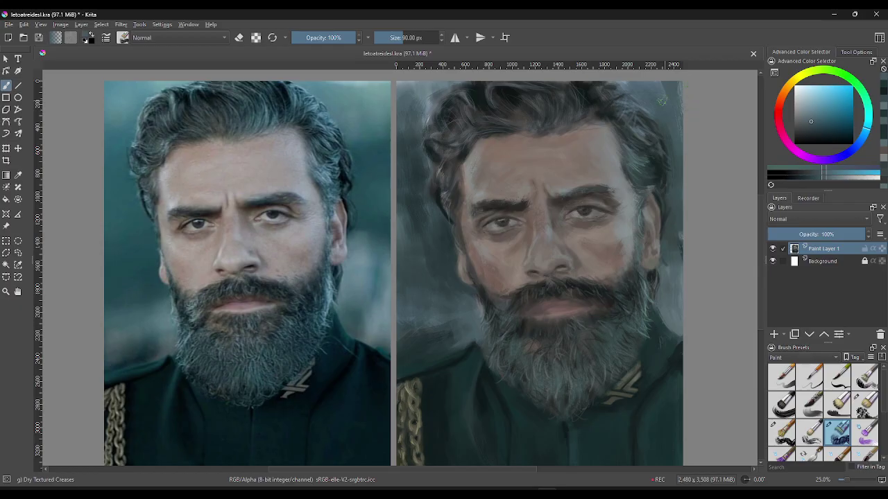
{"action": "left_click_drag", "start_coordinate": [662, 103], "coordinate": [659, 83]}
{"action": "left_click", "coordinate": [690, 339], "text": "ctrl"}
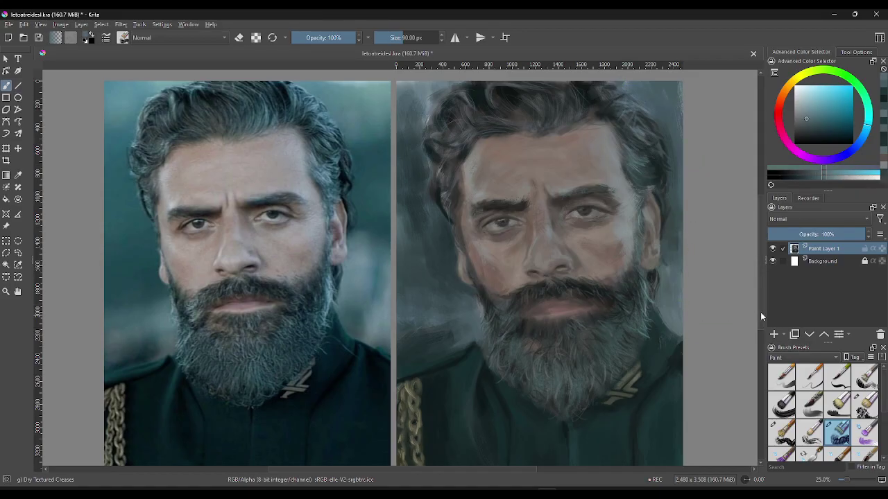
{"action": "left_click", "coordinate": [435, 114], "text": "ctrl"}
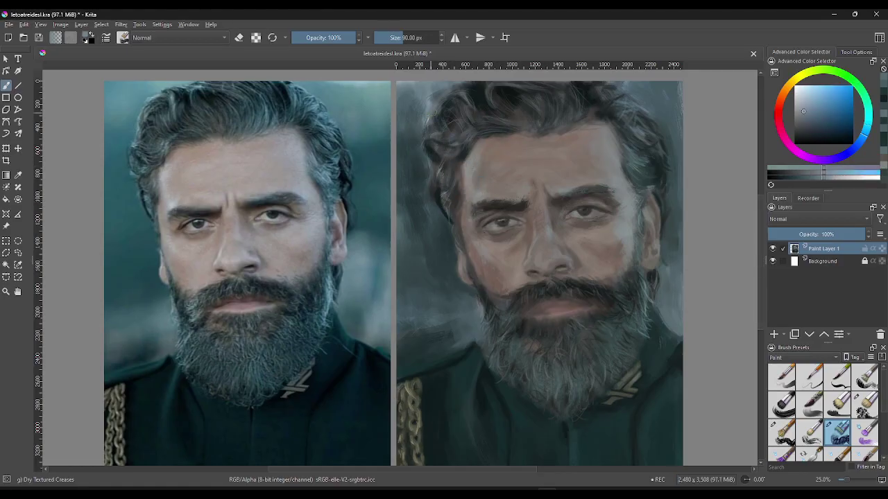
{"action": "left_click", "coordinate": [434, 118], "text": "ctrl"}
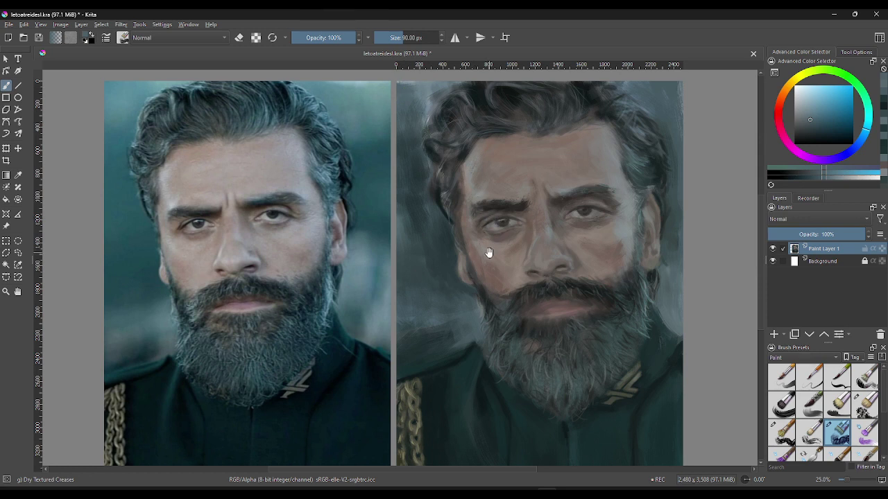
{"action": "left_click_drag", "start_coordinate": [474, 272], "coordinate": [463, 266]}
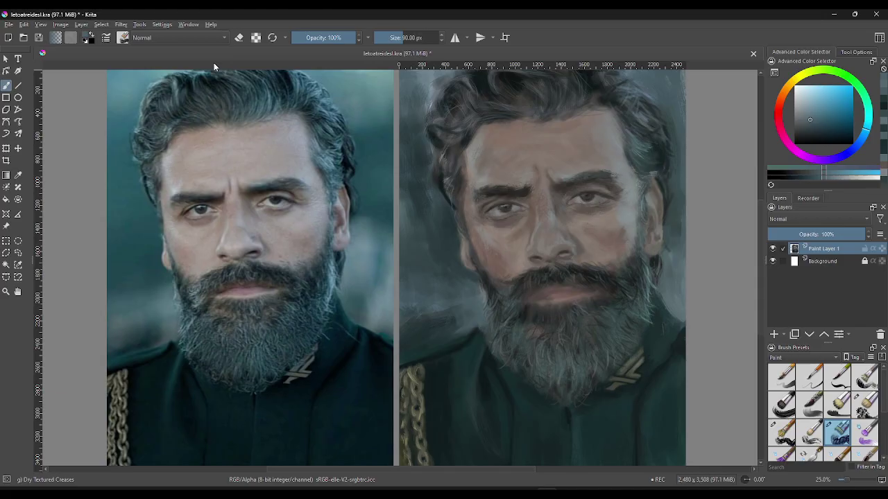
- Sample teal-grey background tones and darken the background along the painting's left edge
{"action": "left_click", "coordinate": [668, 202], "text": "ctrl"}
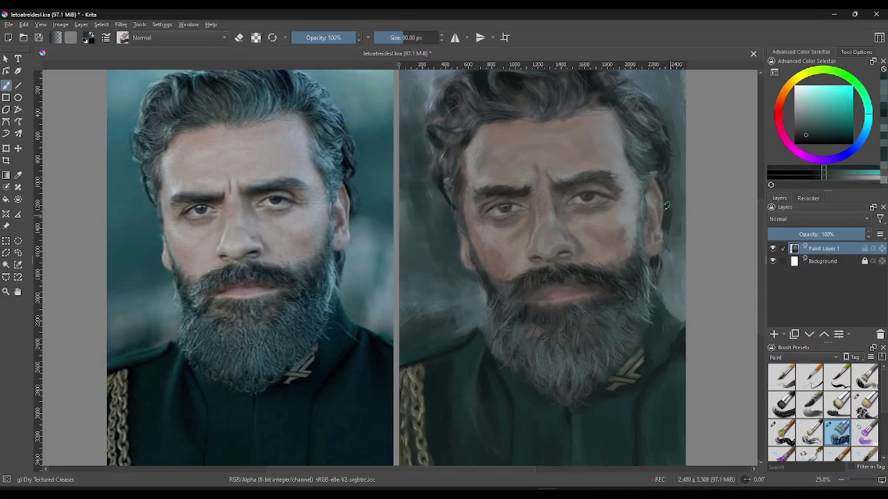
{"action": "left_click", "coordinate": [673, 244], "text": "ctrl"}
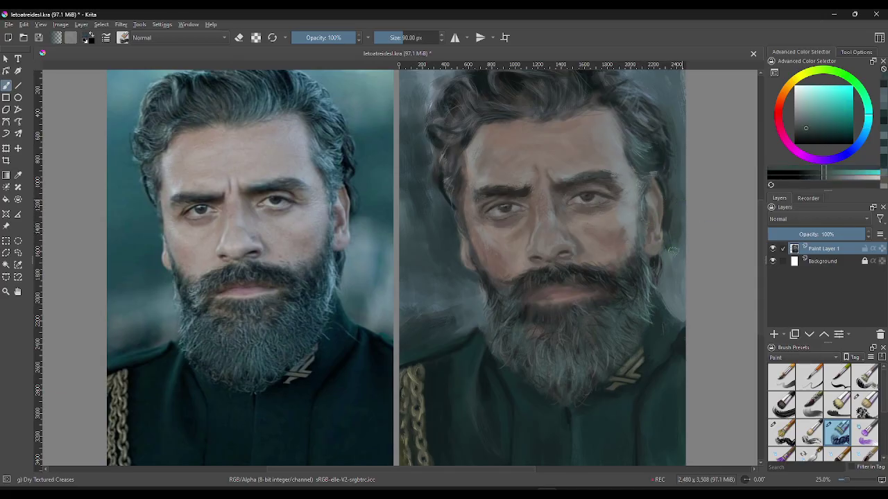
{"action": "left_click", "coordinate": [681, 235], "text": "ctrl"}
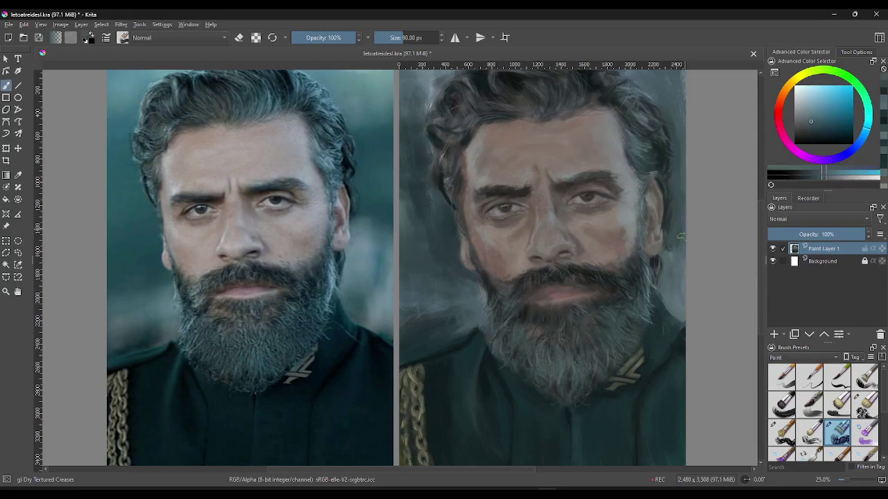
{"action": "left_click", "coordinate": [678, 258], "text": "ctrl"}
{"action": "left_click", "coordinate": [682, 253], "text": "ctrl"}
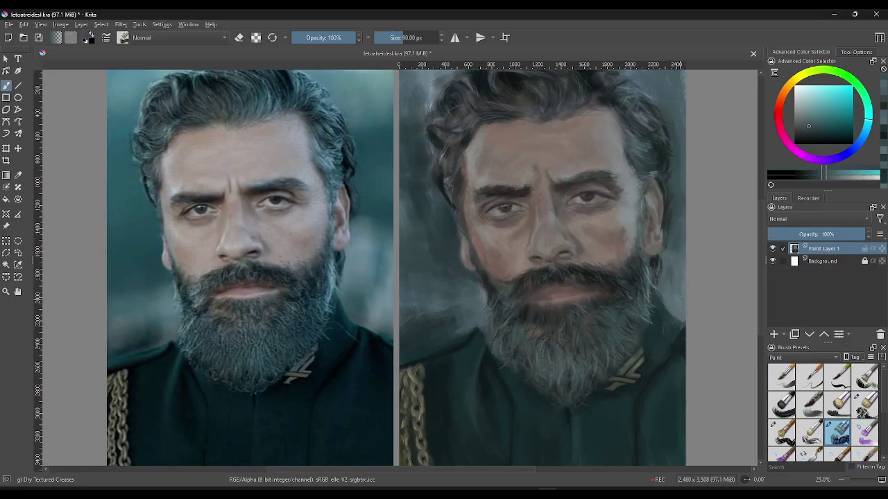
{"action": "left_click", "coordinate": [673, 288], "text": "ctrl"}
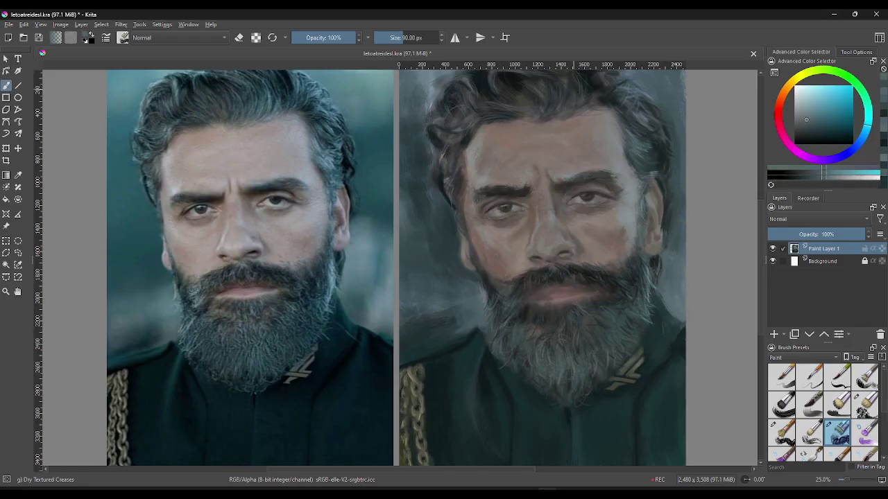
{"action": "left_click", "coordinate": [460, 279], "text": "ctrl"}
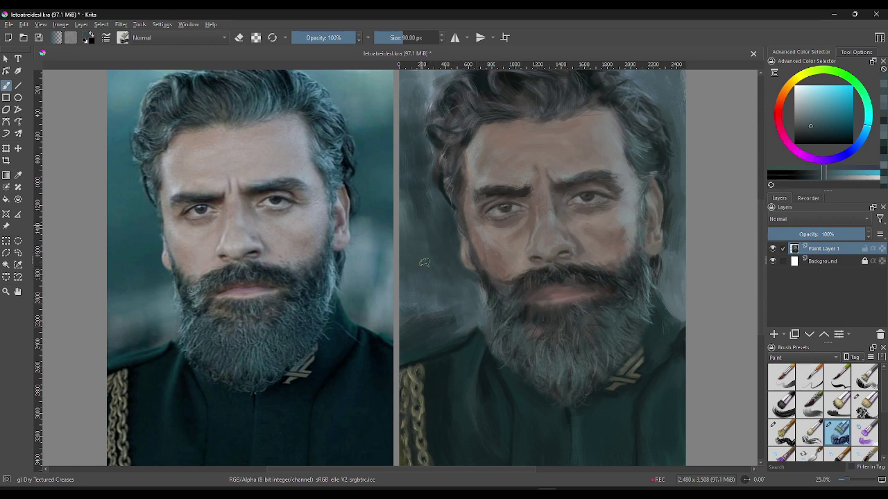
{"action": "left_click", "coordinate": [441, 235], "text": "ctrl"}
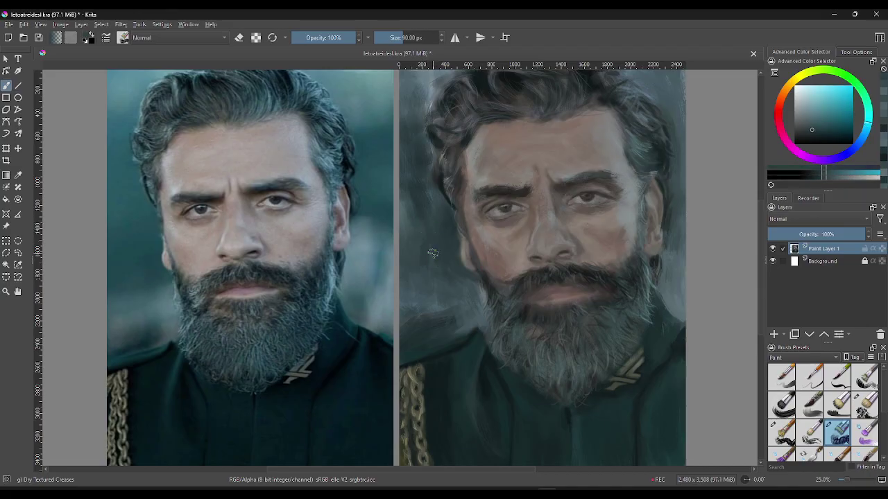
{"action": "left_click_drag", "start_coordinate": [415, 226], "coordinate": [404, 182]}
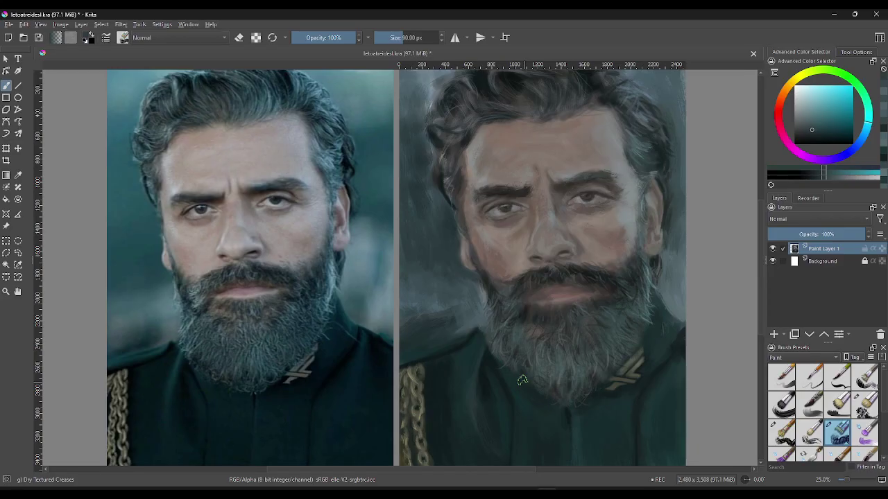
- Remove a stray grey dab on the coat and save the portrait
{"action": "left_click", "coordinate": [580, 399]}
{"action": "key", "text": "ctrl+z"}
{"action": "key", "text": "ctrl+s"}
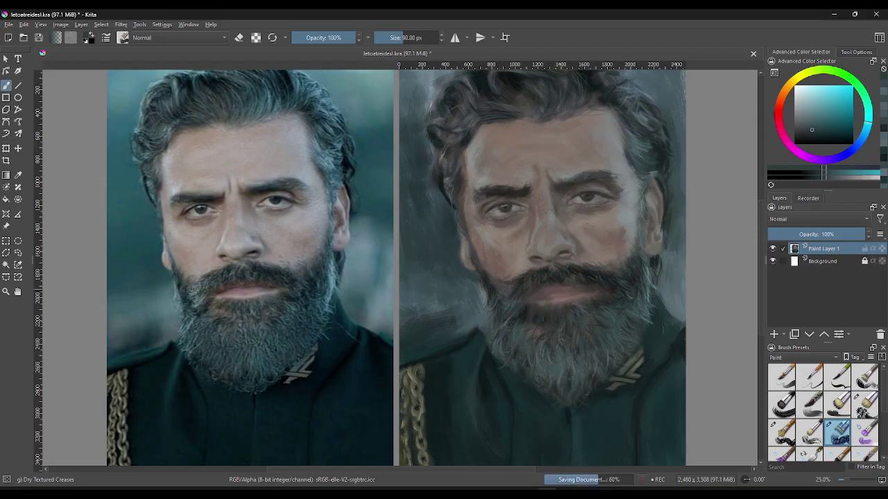
- Stop the time-lapse recording in the Recorder docker and return to the Layers list
{"action": "left_click", "coordinate": [810, 199]}
{"action": "left_click", "coordinate": [788, 335]}
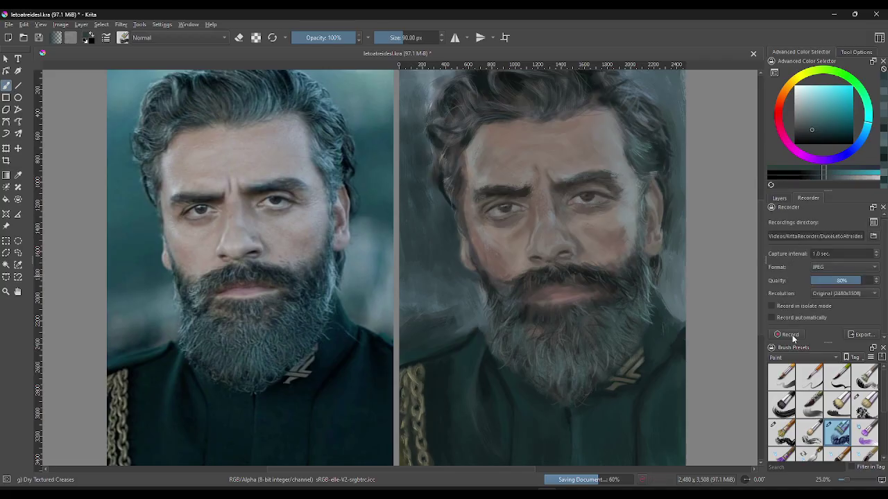
{"action": "left_click", "coordinate": [777, 199]}
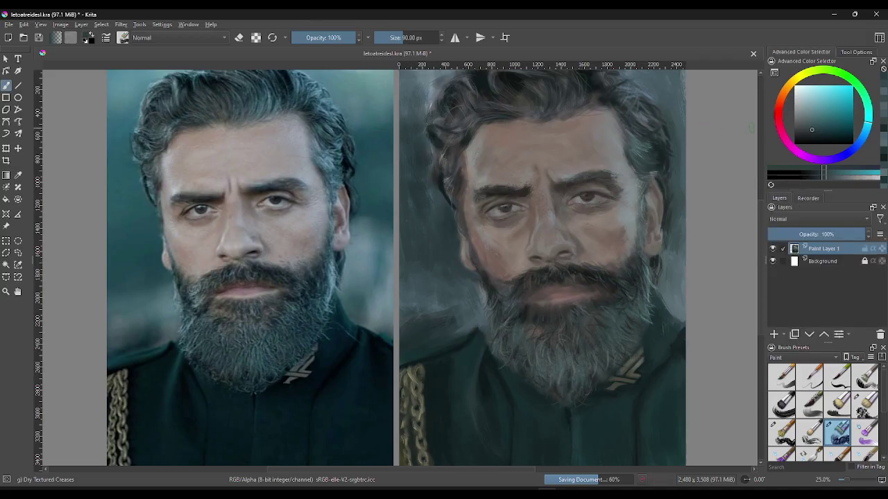